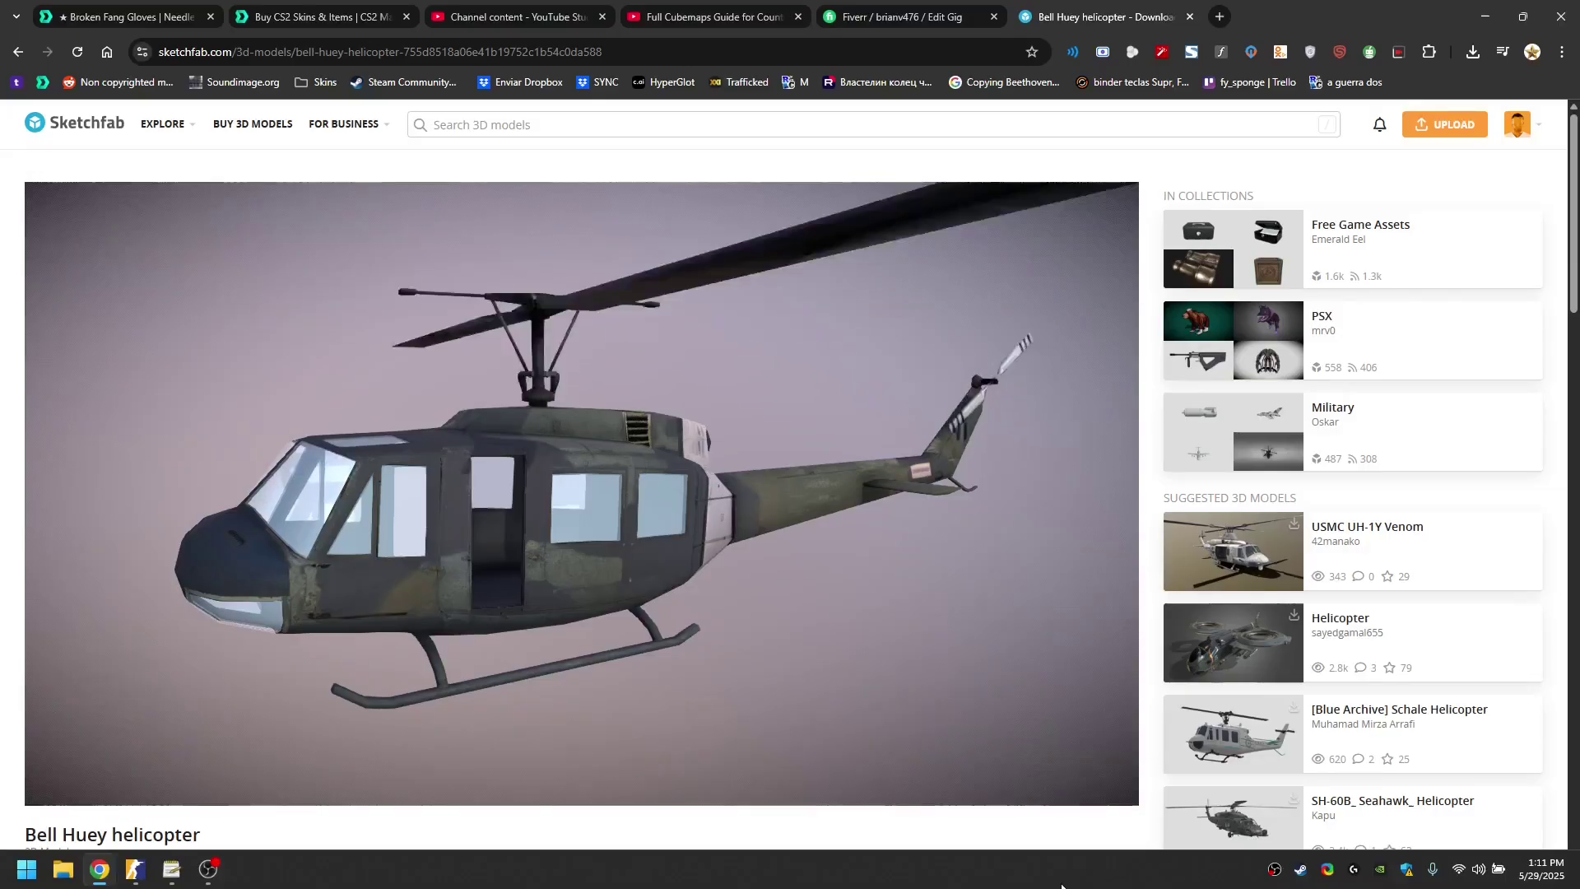
Review the gig for converting models to Source 2, and examine the Bell Huey helicopter page's triangle count and download option.
click(906, 16)
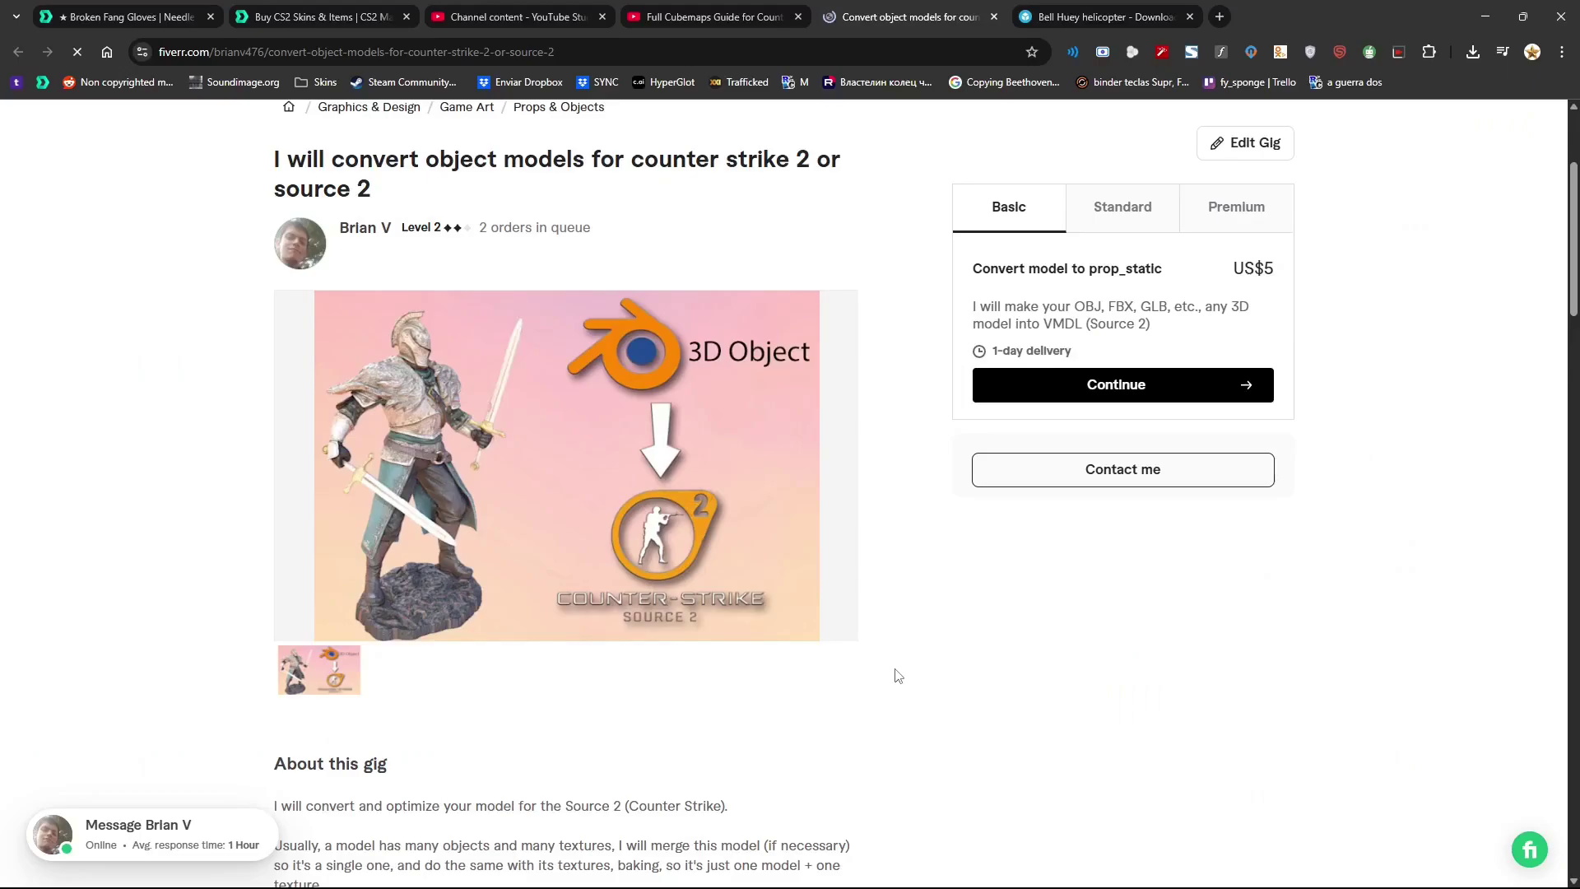
key(alt+Tab)
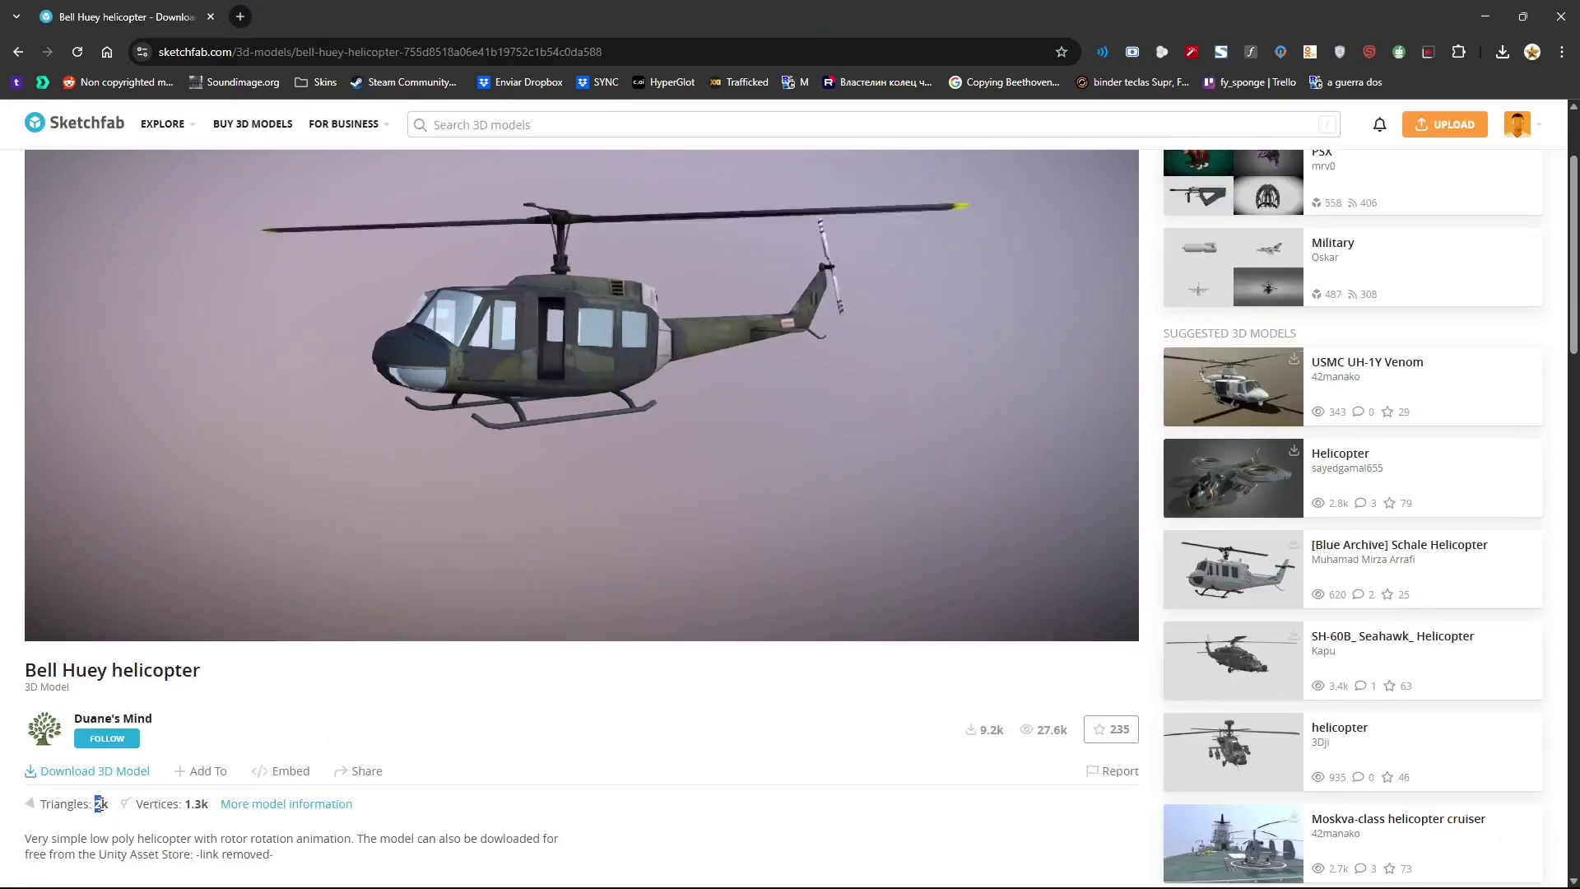
double_click(95, 806)
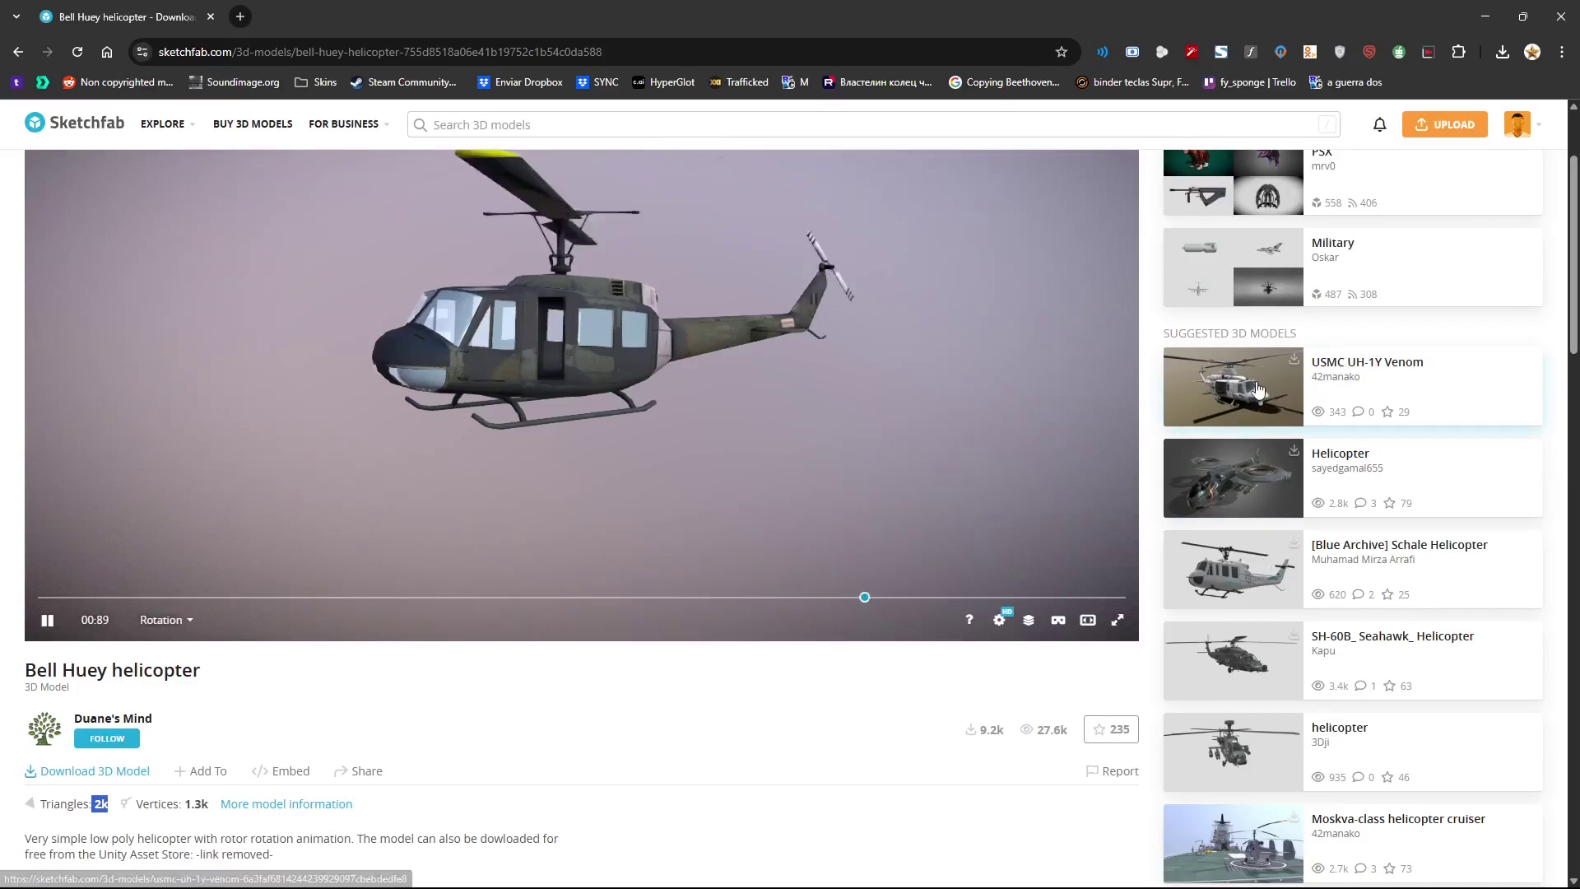
middle_click(1353, 391)
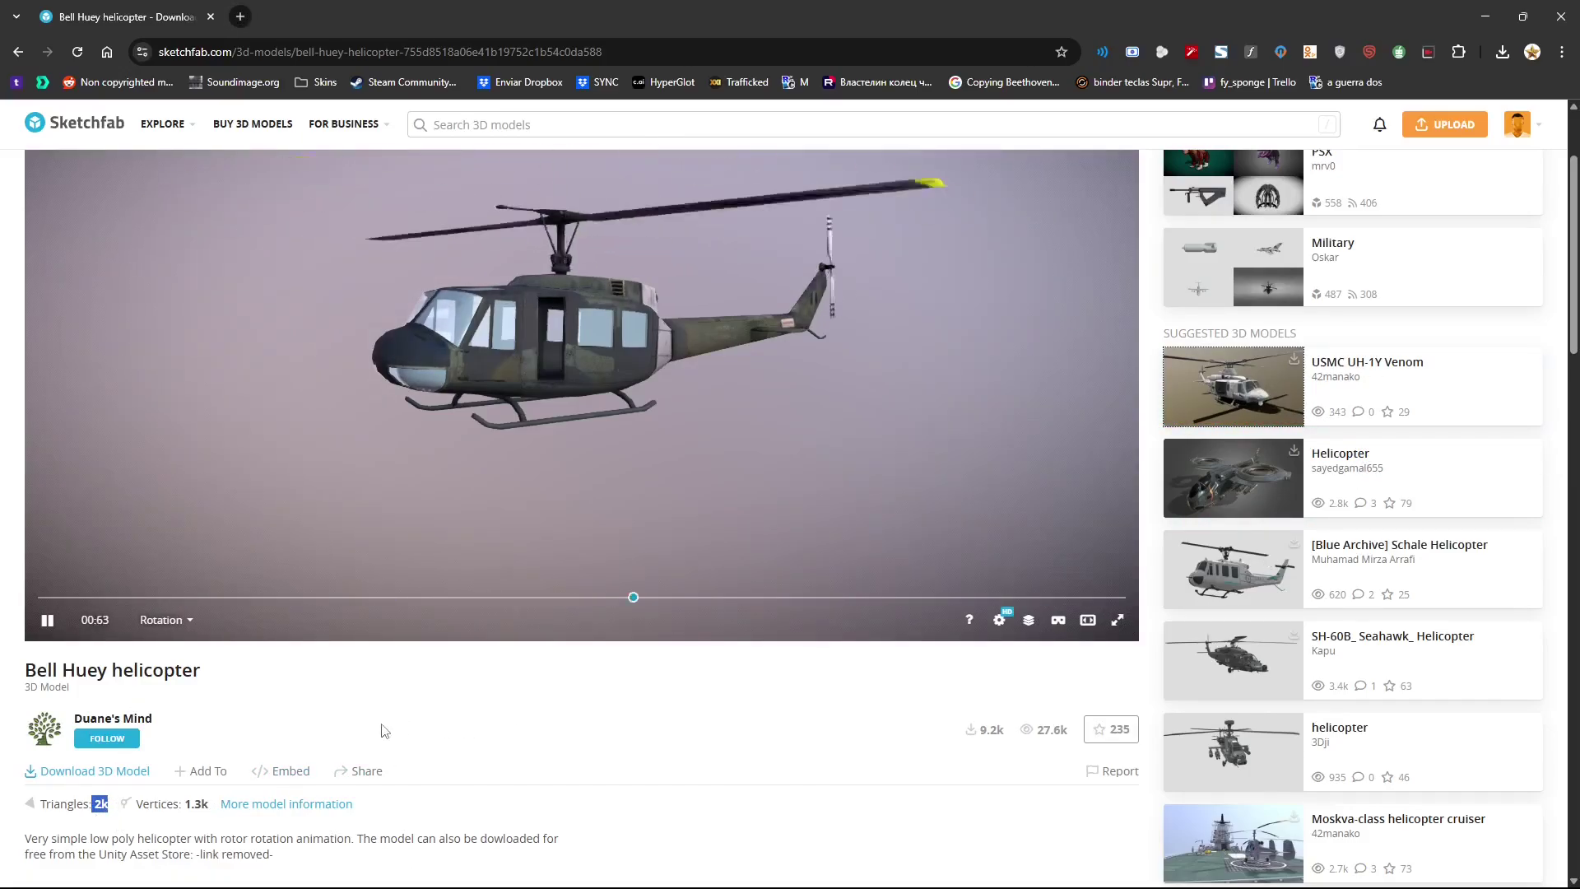
scroll(371, 729, up, 1)
scroll(367, 728, down, 1)
click(171, 782)
scroll(357, 762, up, 1)
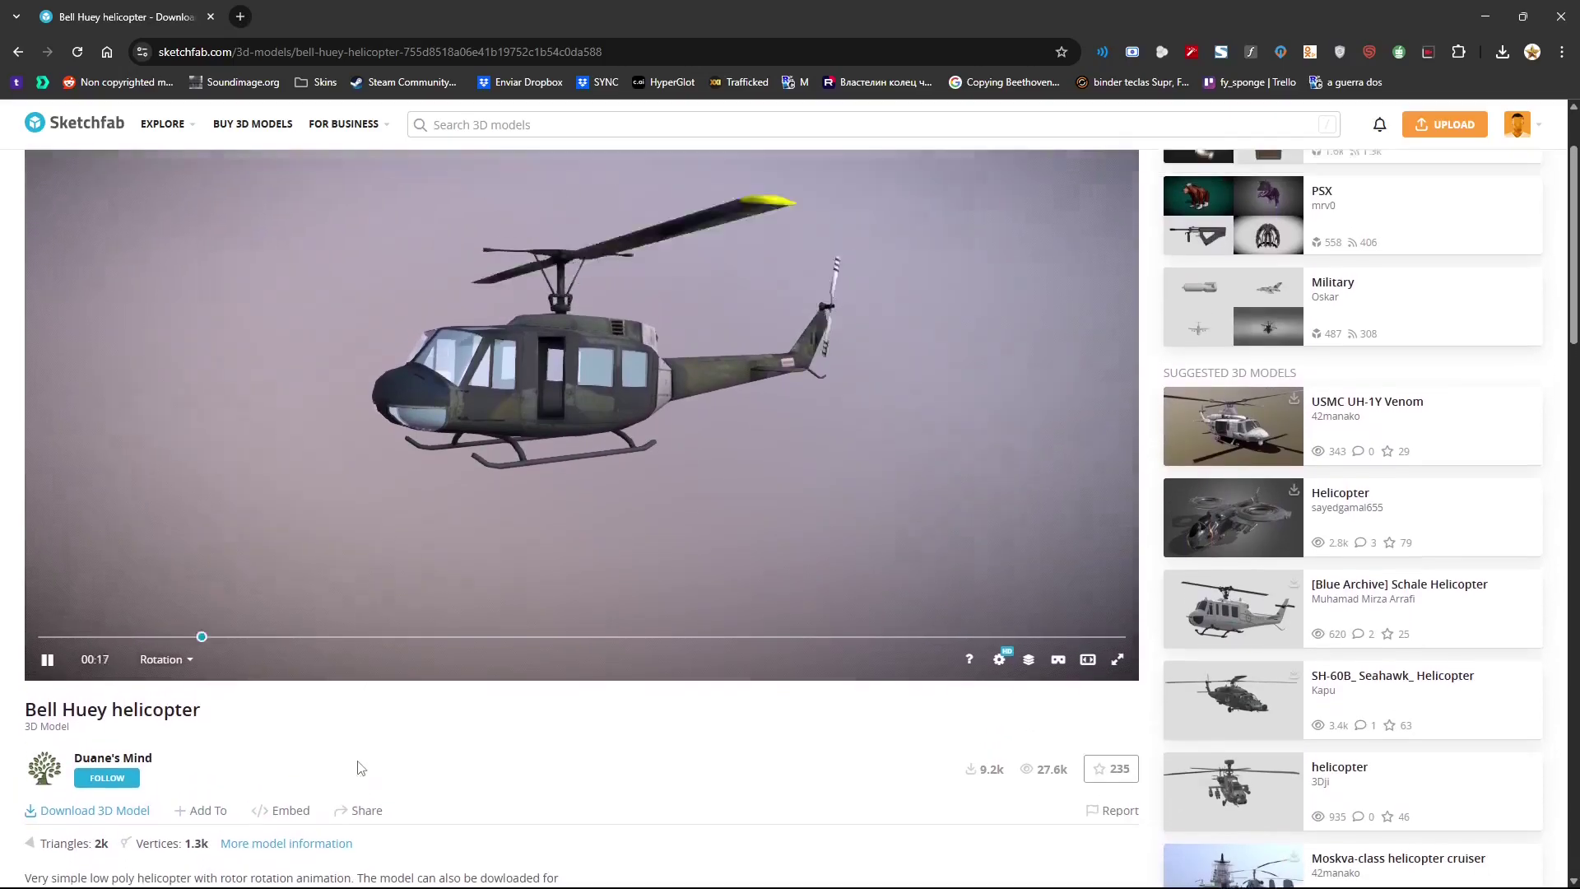
scroll(247, 786, down, 1)
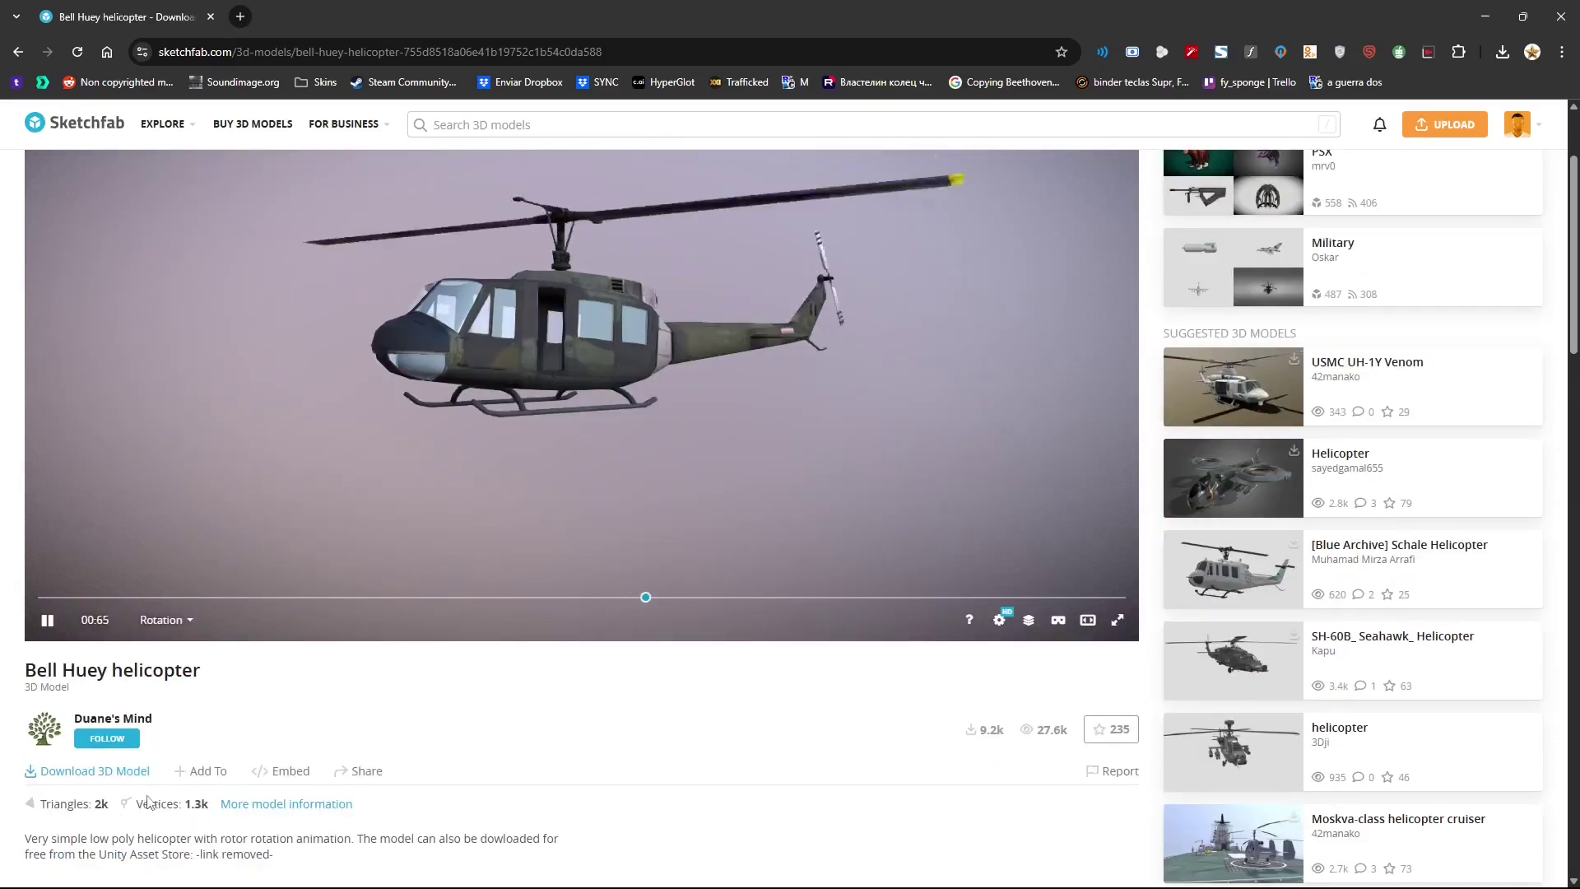
scroll(465, 802, up, 1)
scroll(211, 795, down, 1)
click(95, 775)
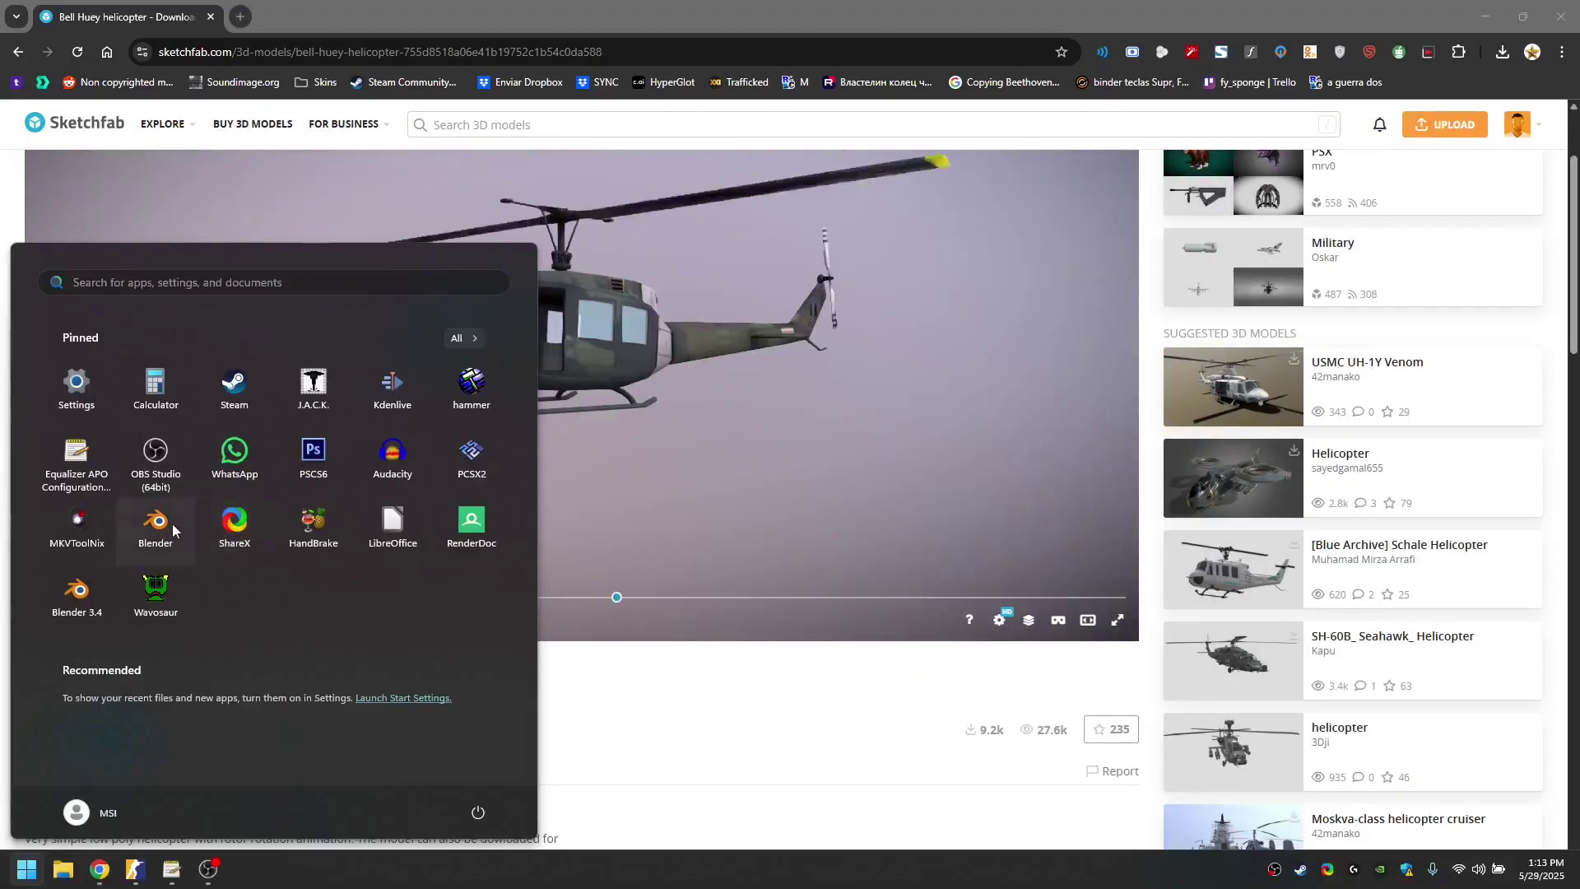
Switch to Blender and delete the default camera, cube and light.
click(71, 688)
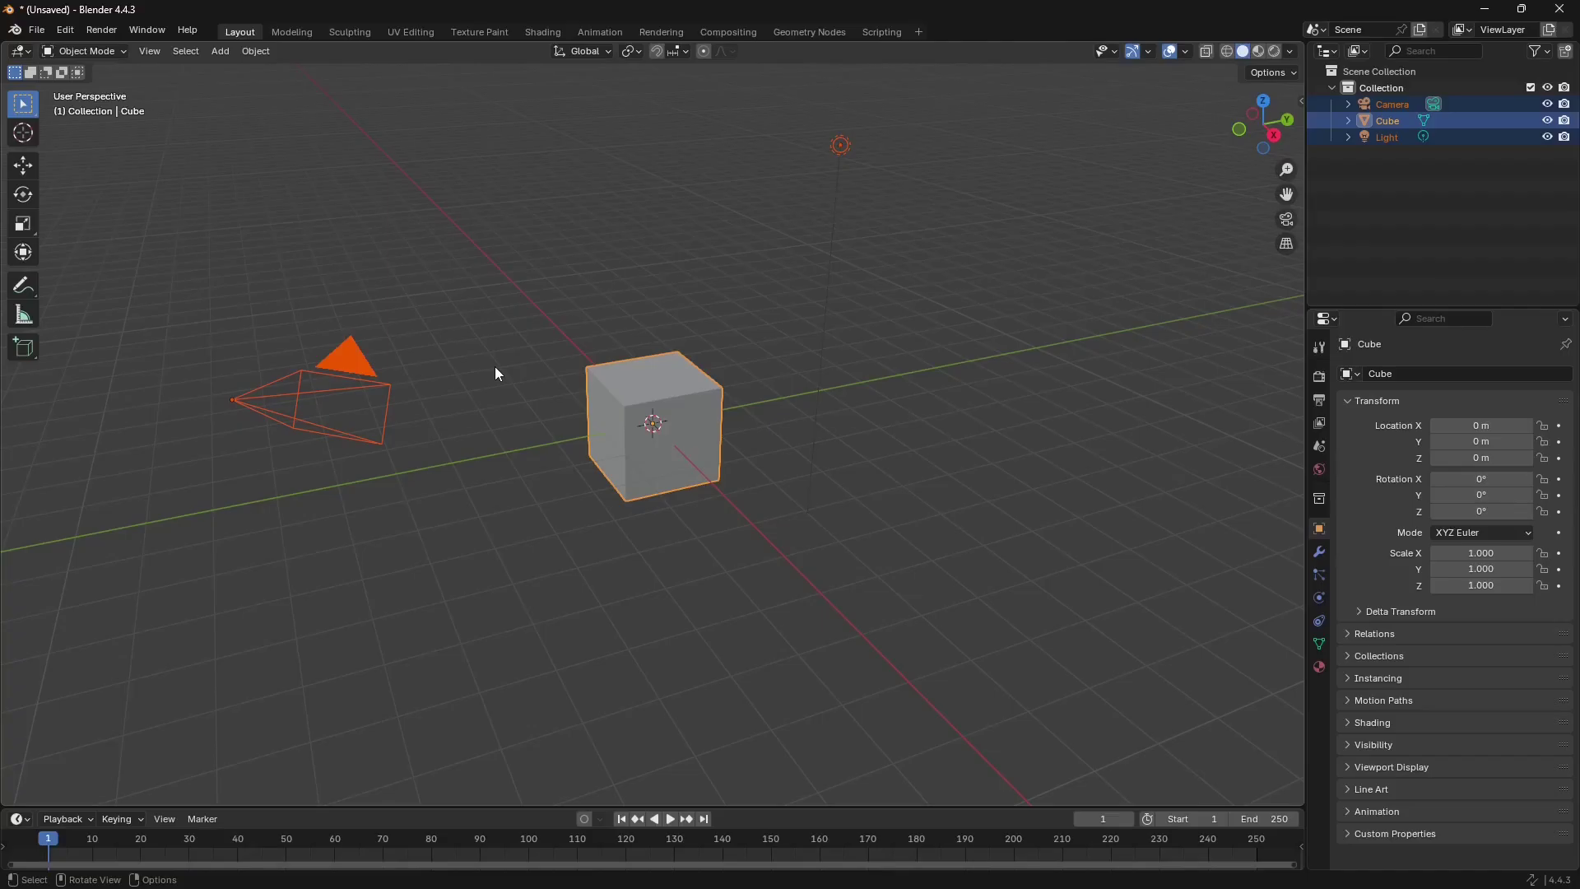
key(Delete)
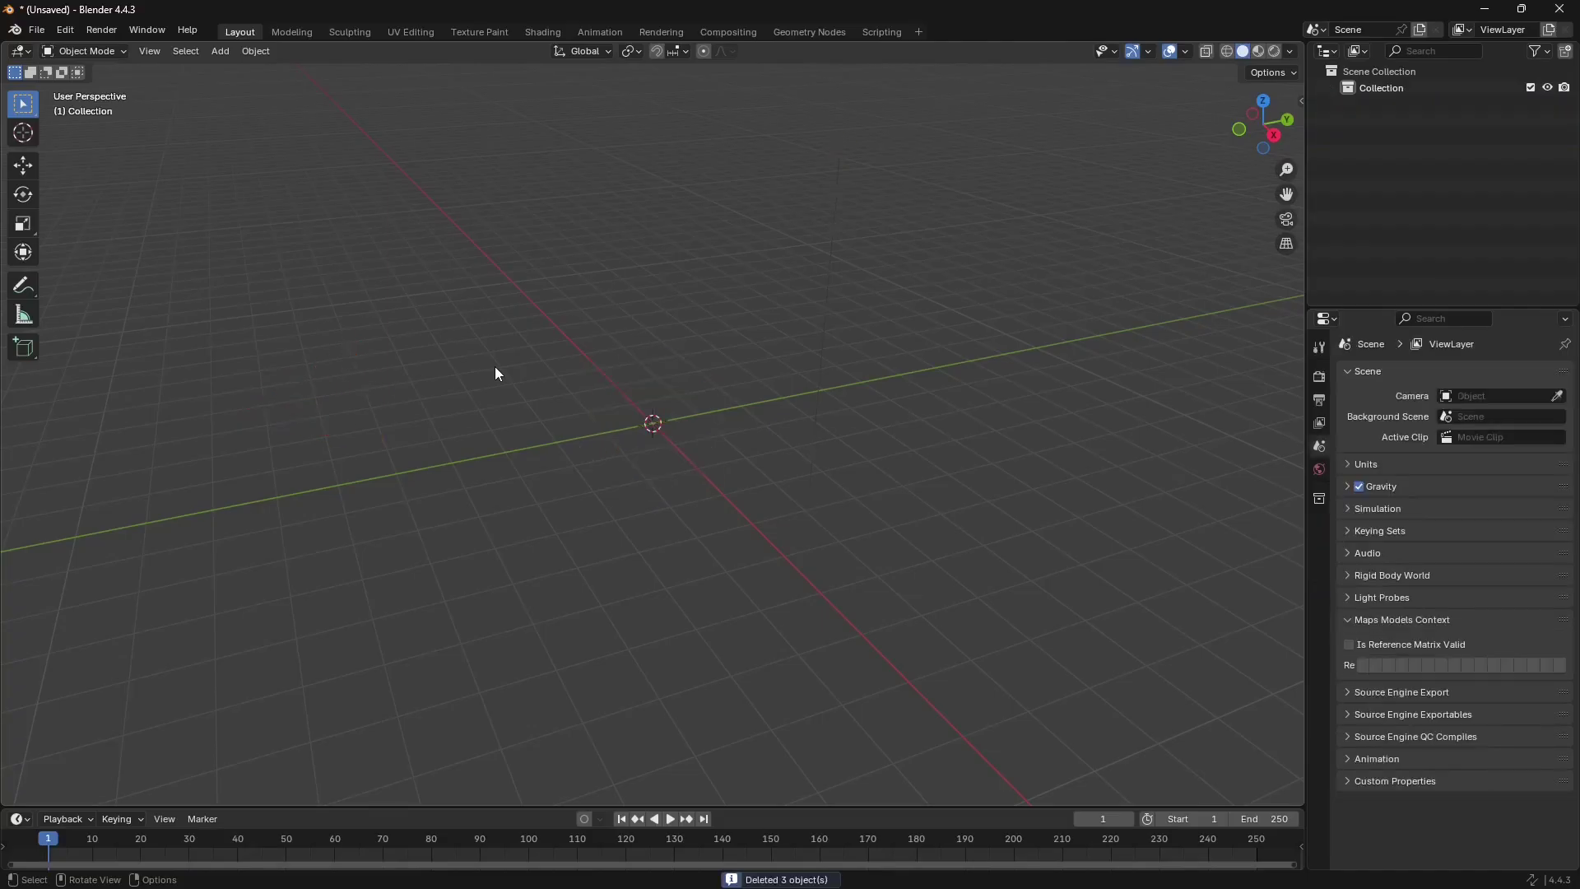
Import Bell Huey.fbx from the desktop's source folder with the default FBX settings and display it in Material Preview shading.
key(super+d)
double_click(534, 206)
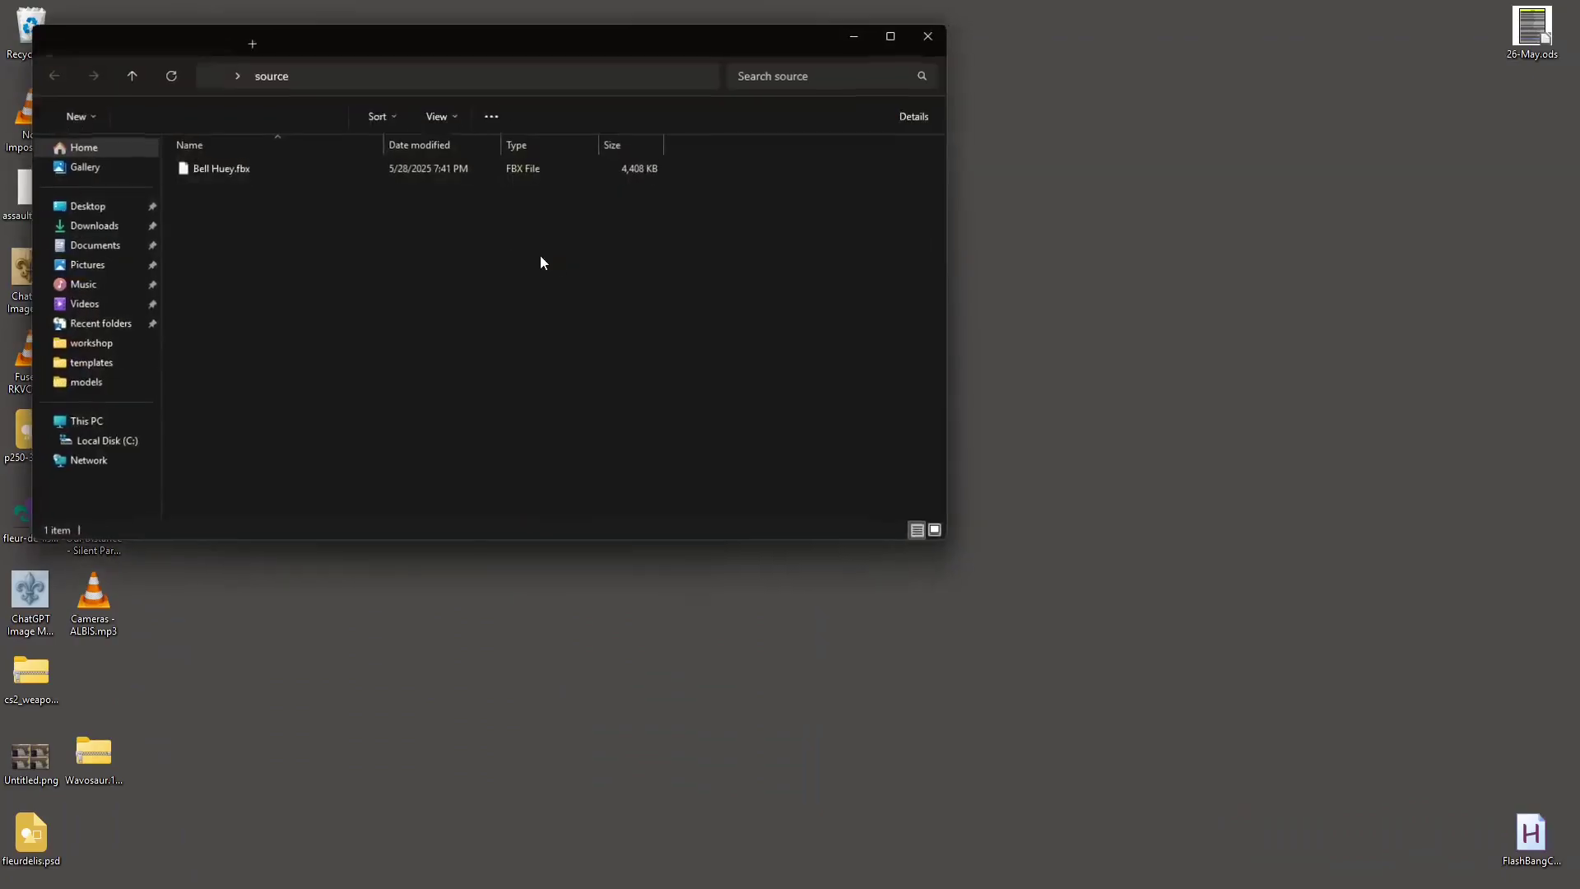
drag(368, 41, 846, 93)
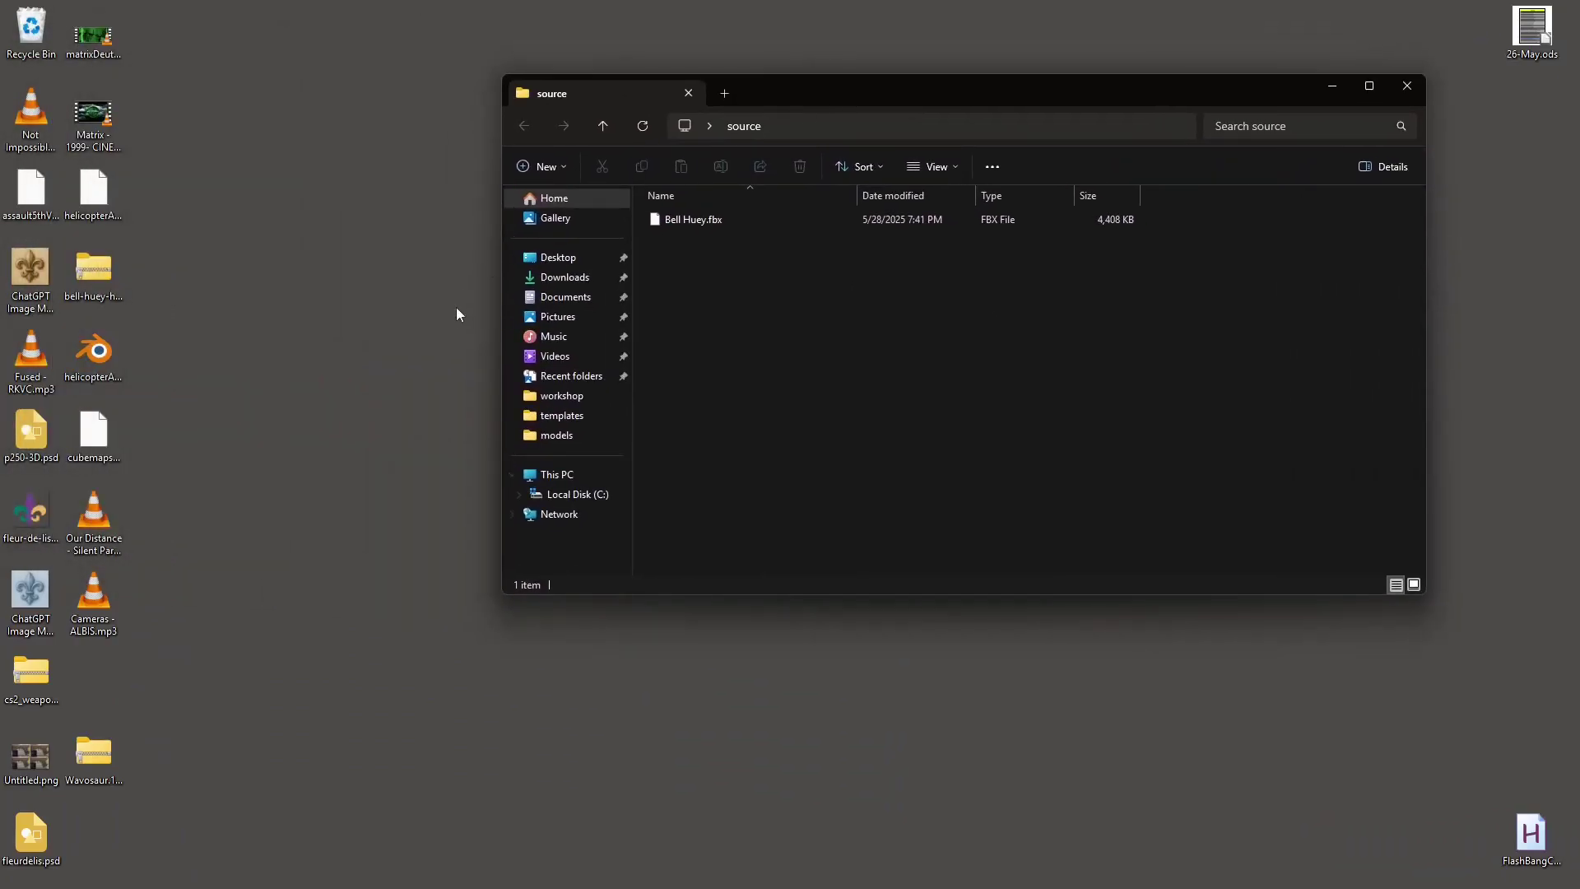
drag(930, 217, 678, 405)
key(alt+Tab)
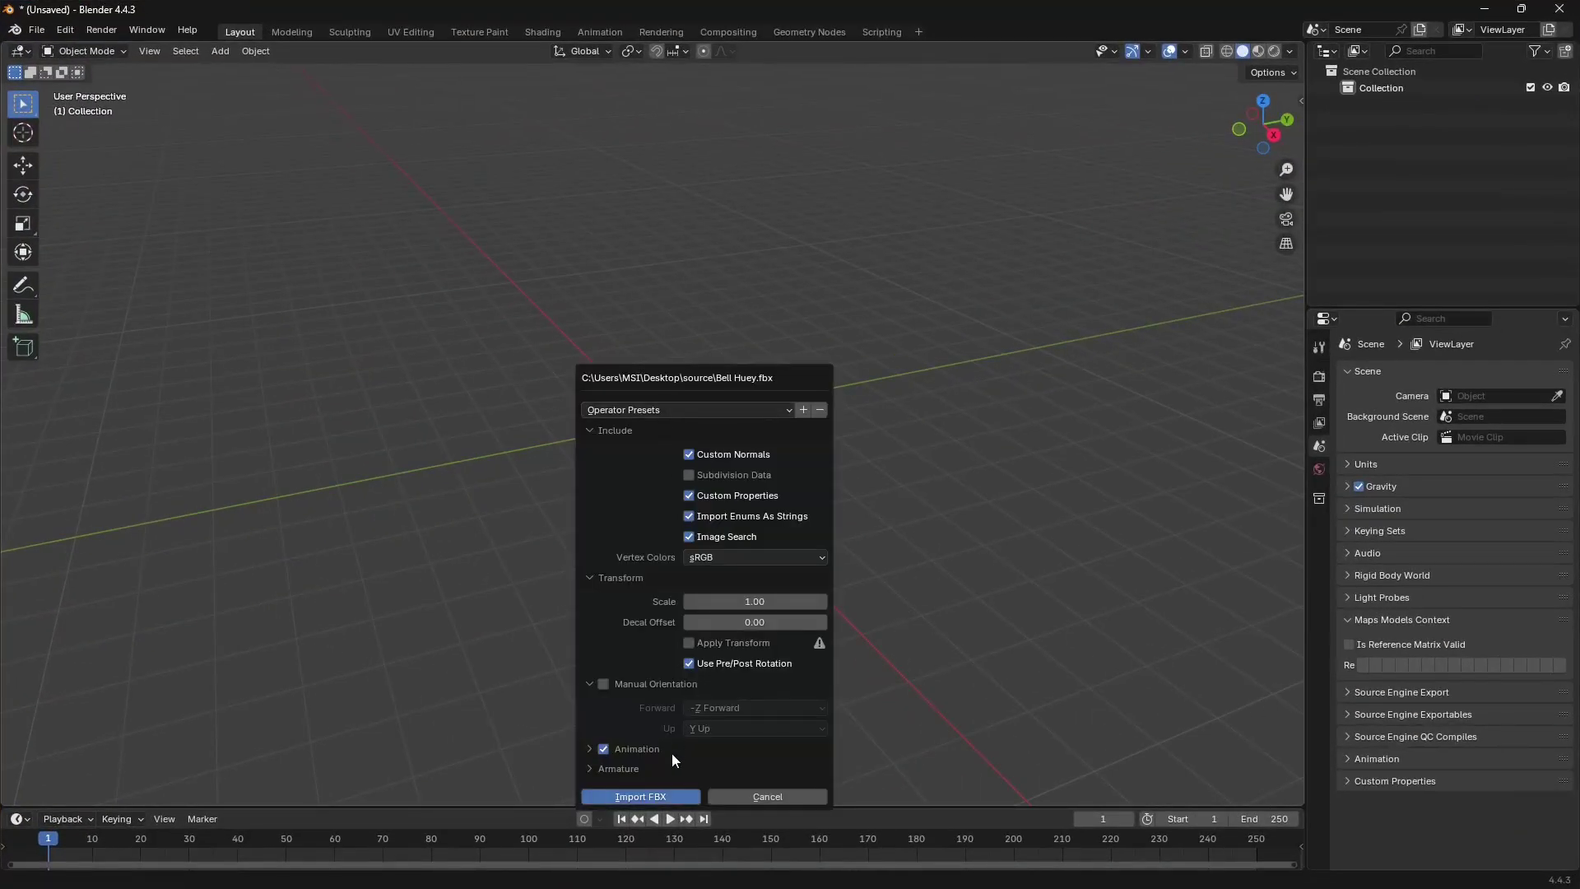
click(654, 797)
click(1258, 51)
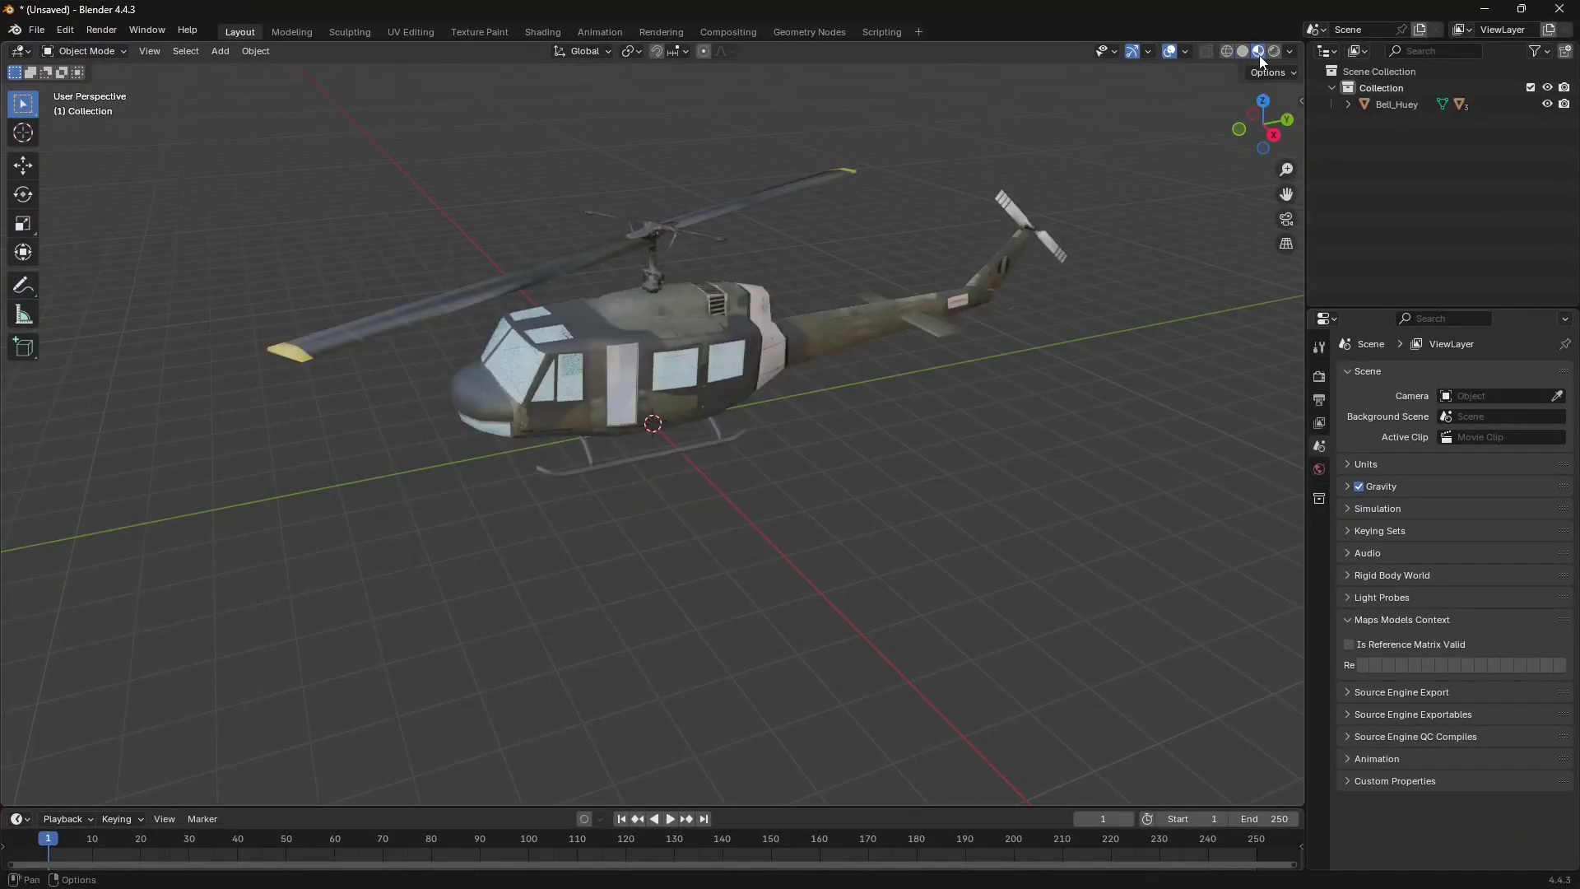
Compare the imported helicopter with the original model on its Sketchfab page.
scroll(827, 290, up, 4)
key(alt+Tab)
key(alt+Tab)
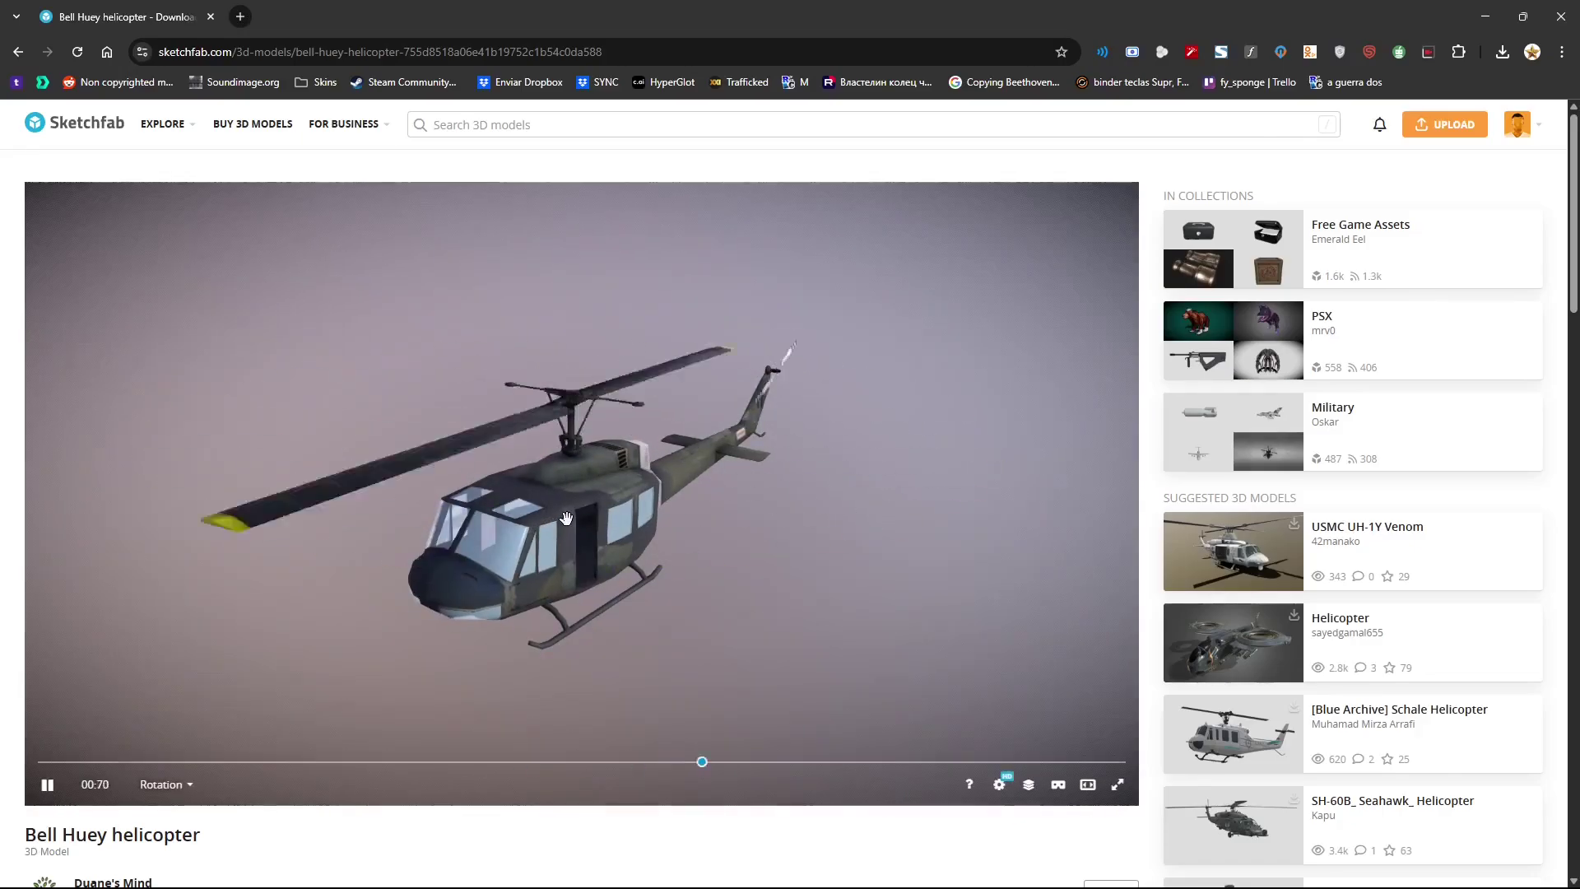
key(alt+Tab)
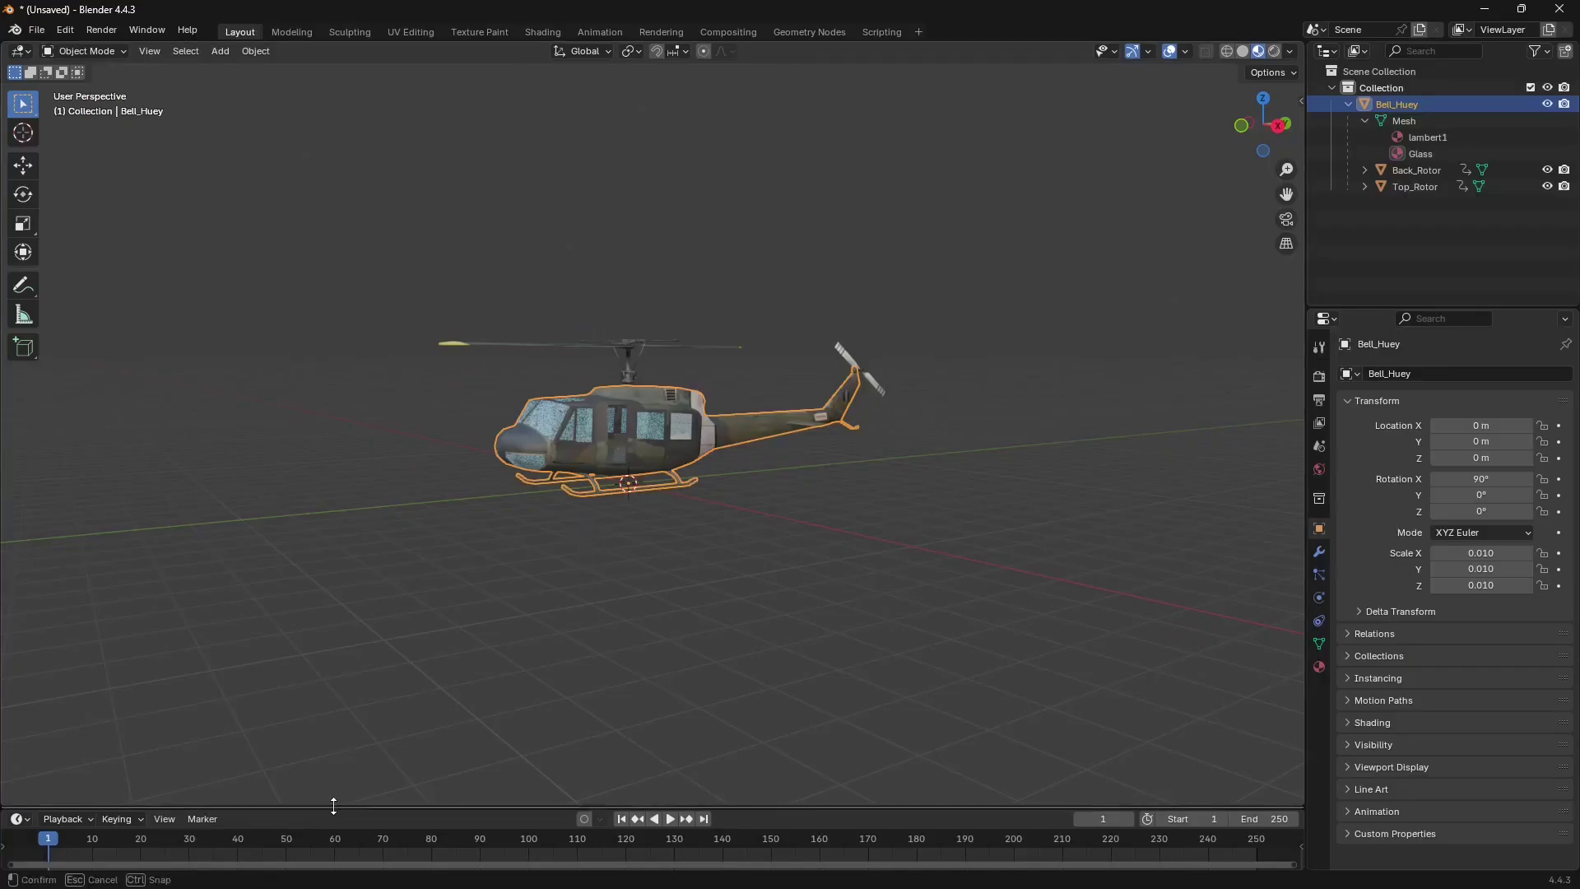
Enlarge the Timeline area, preview the imported rotor animation, and return to frame 1.
drag(333, 805, 355, 617)
click(21, 627)
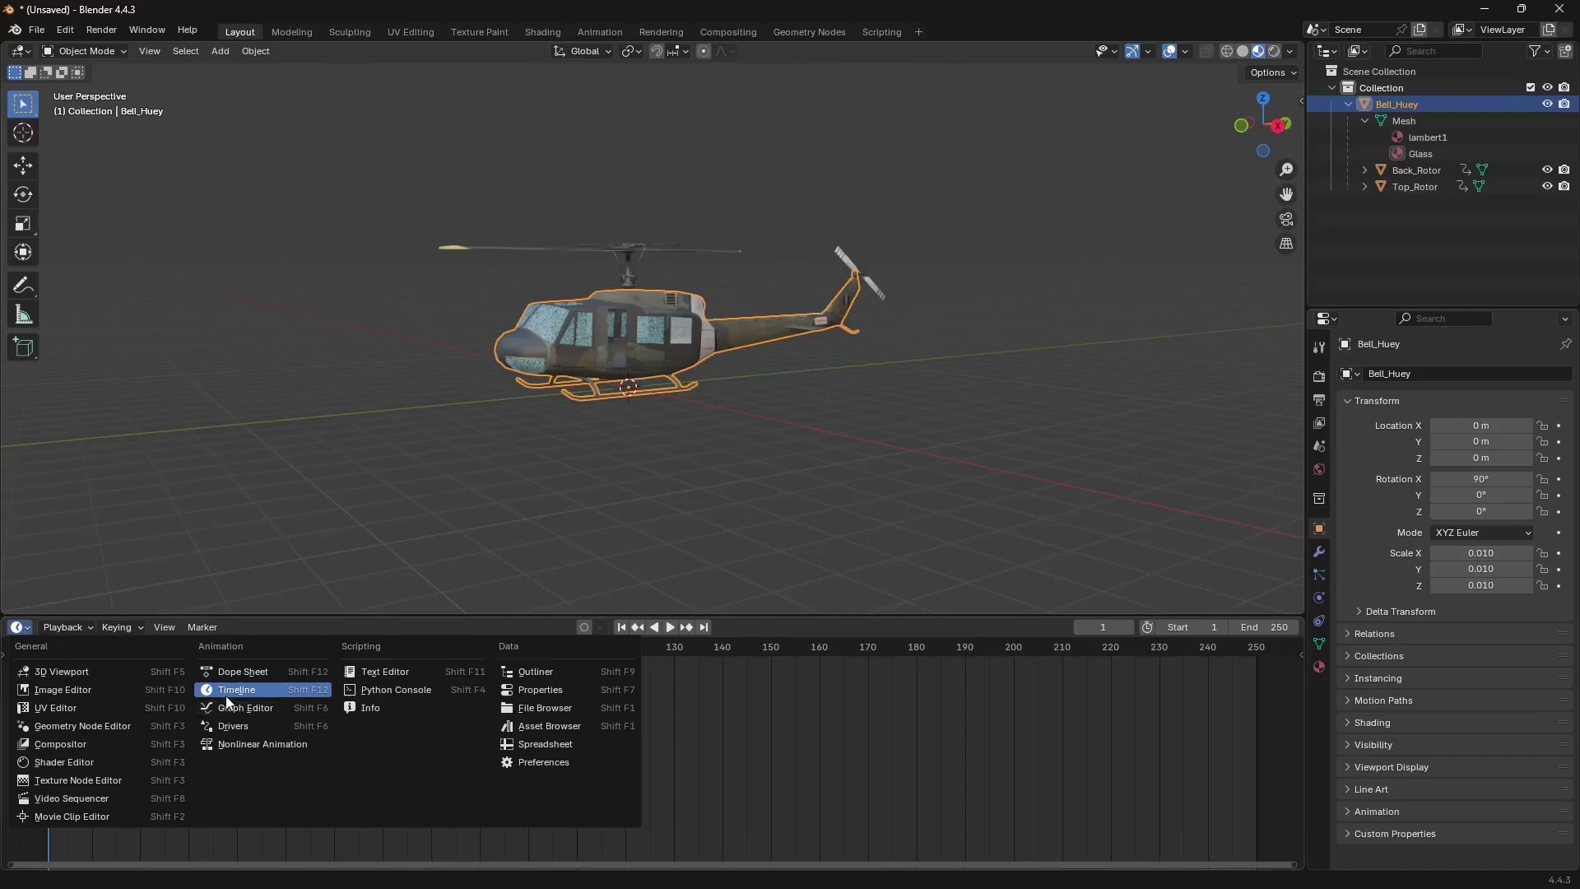
click(227, 693)
click(668, 627)
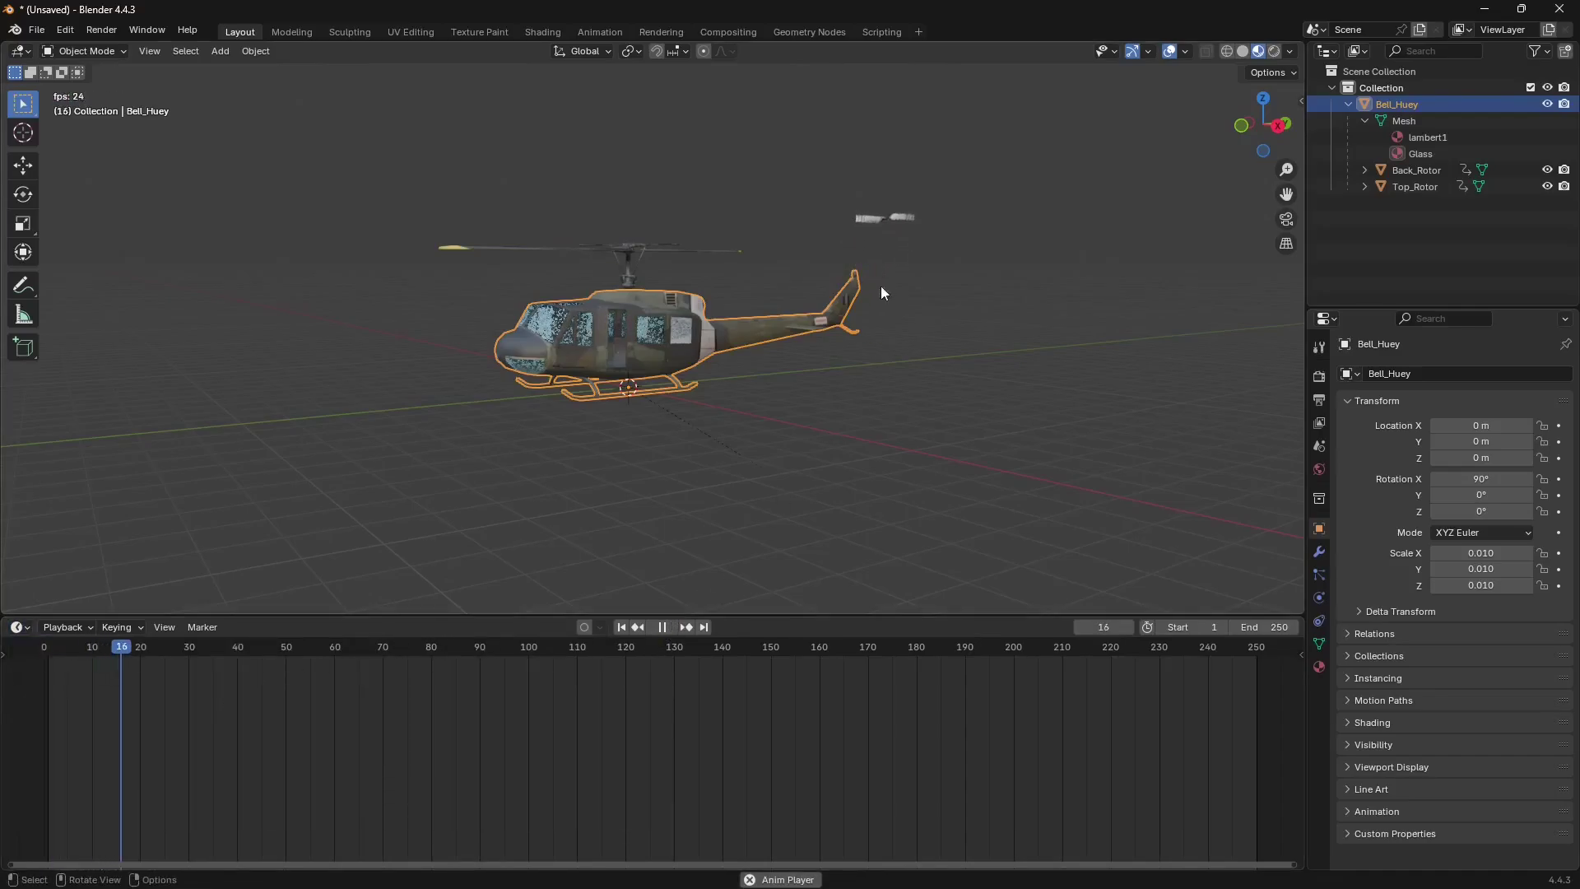
click(662, 627)
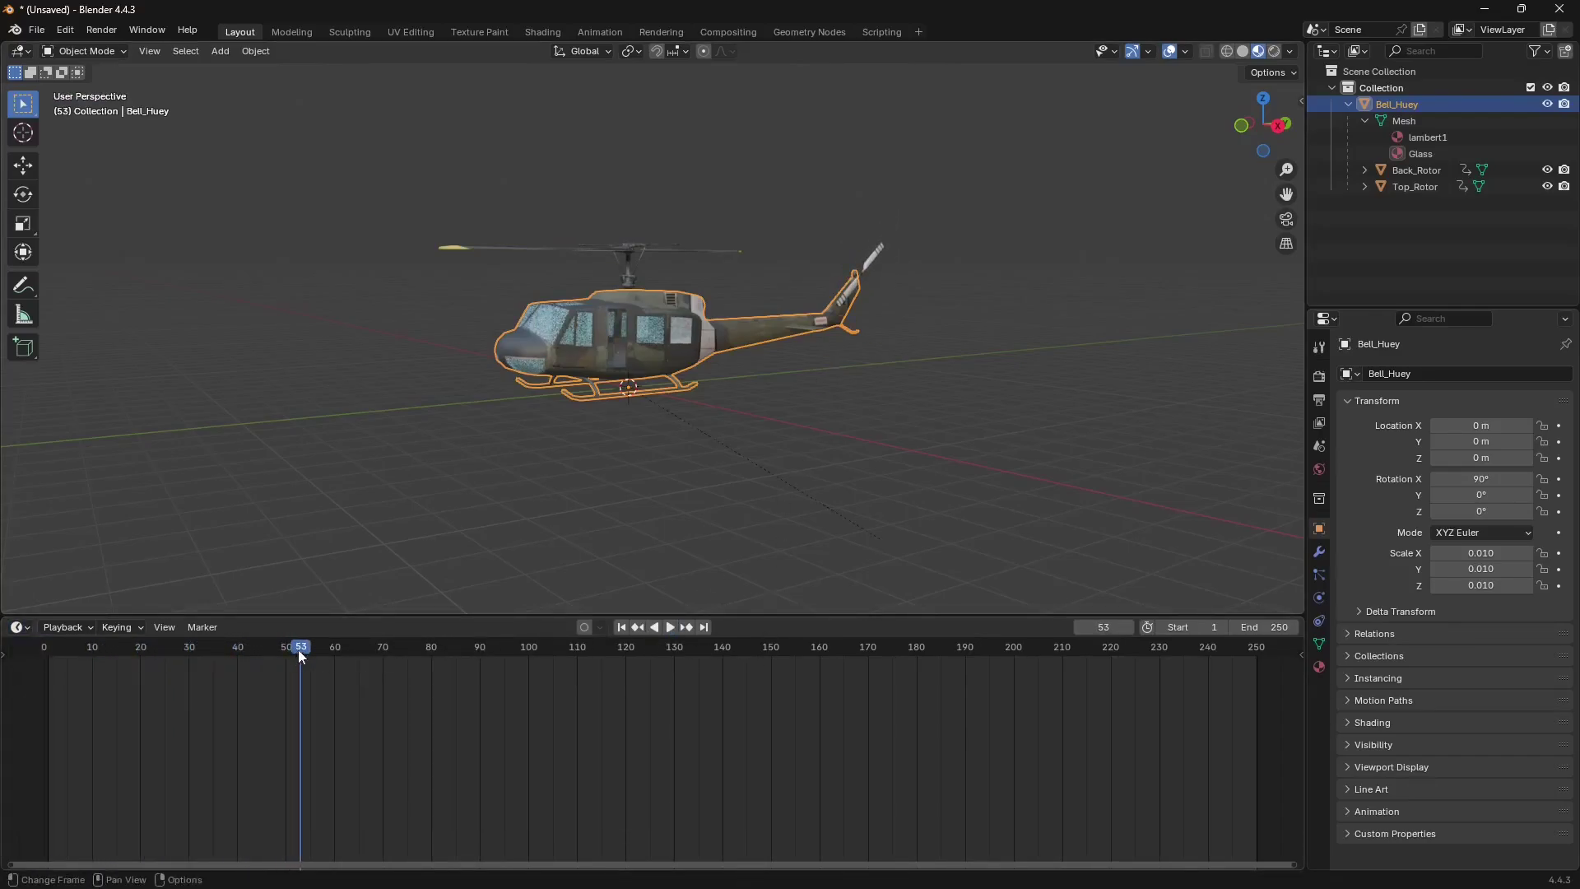
drag(298, 649, 47, 665)
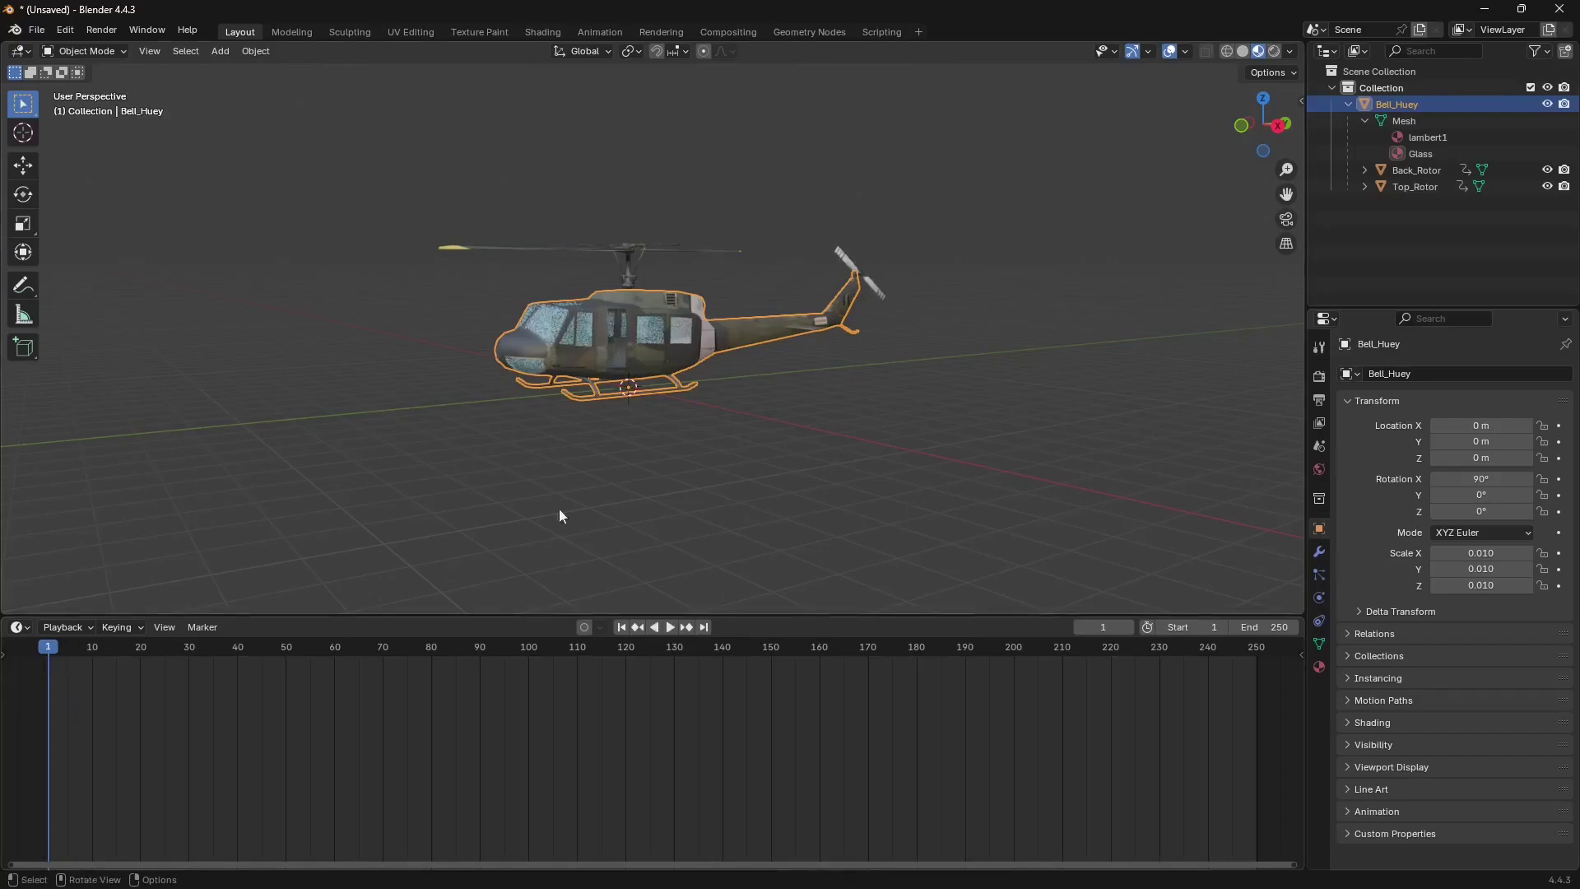
Clear the imported animation data from Back_Rotor and Top_Rotor, and check the rotors by scrubbing the timeline.
click(1365, 186)
click(1364, 169)
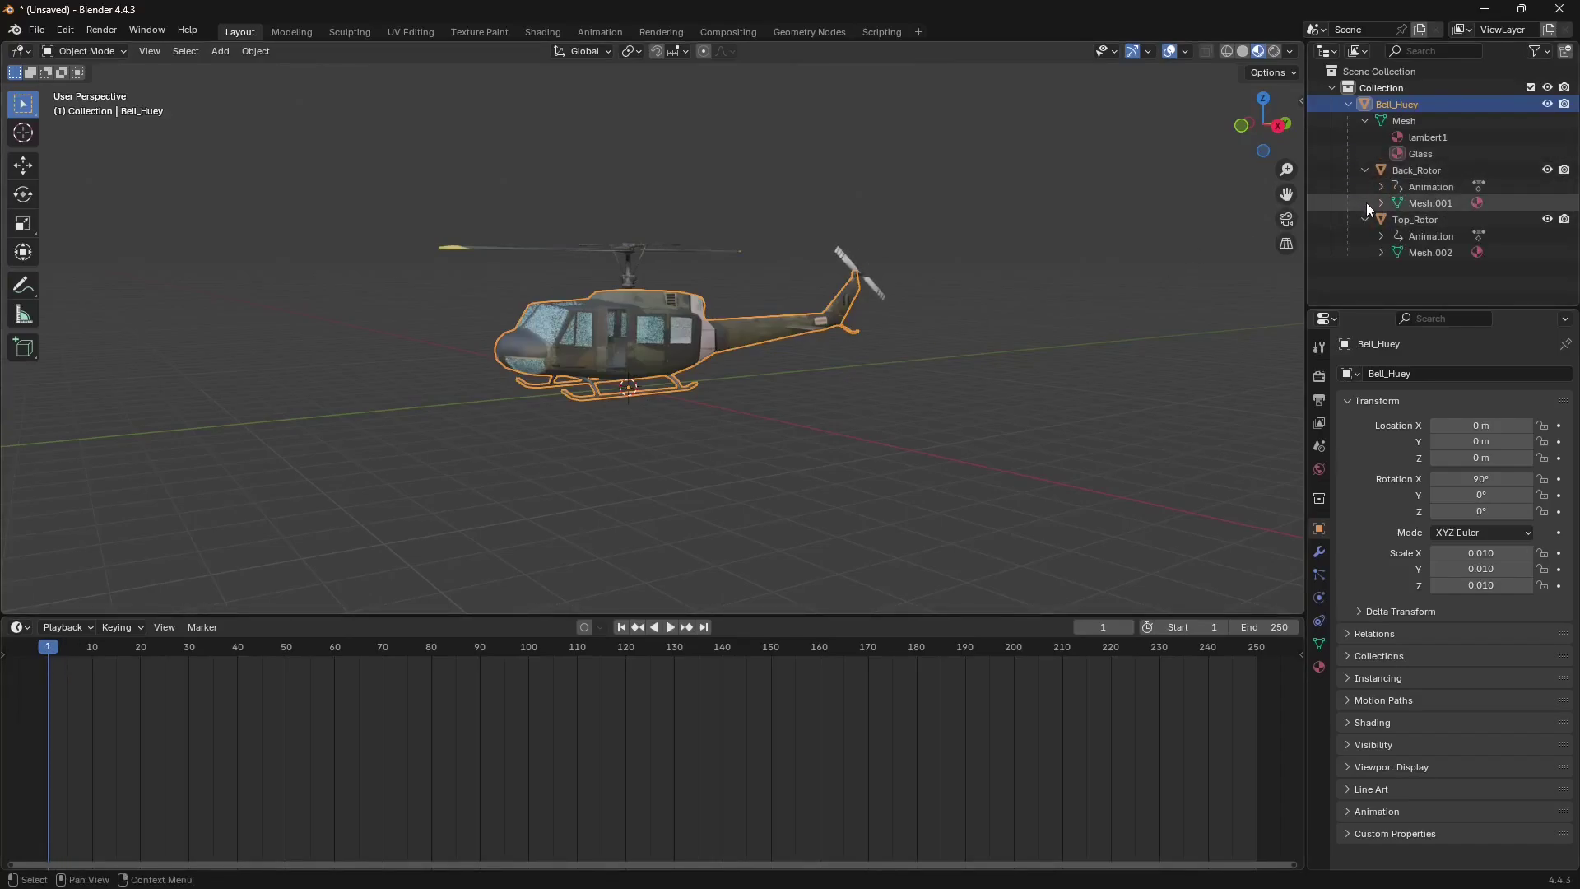
right_click(1362, 186)
click(1334, 220)
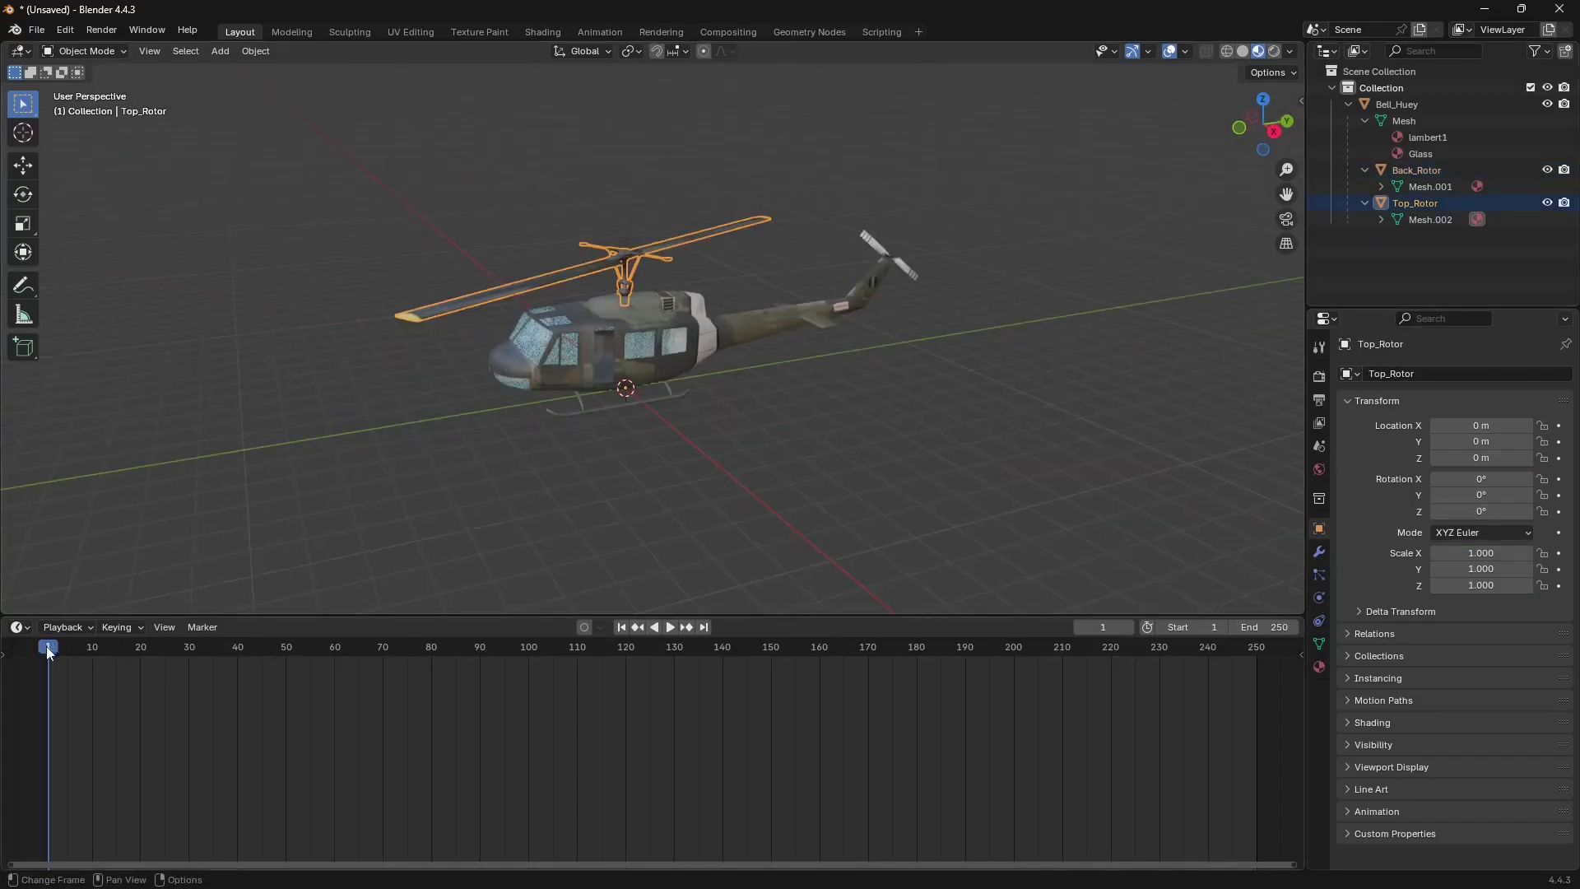
drag(49, 653, 141, 654)
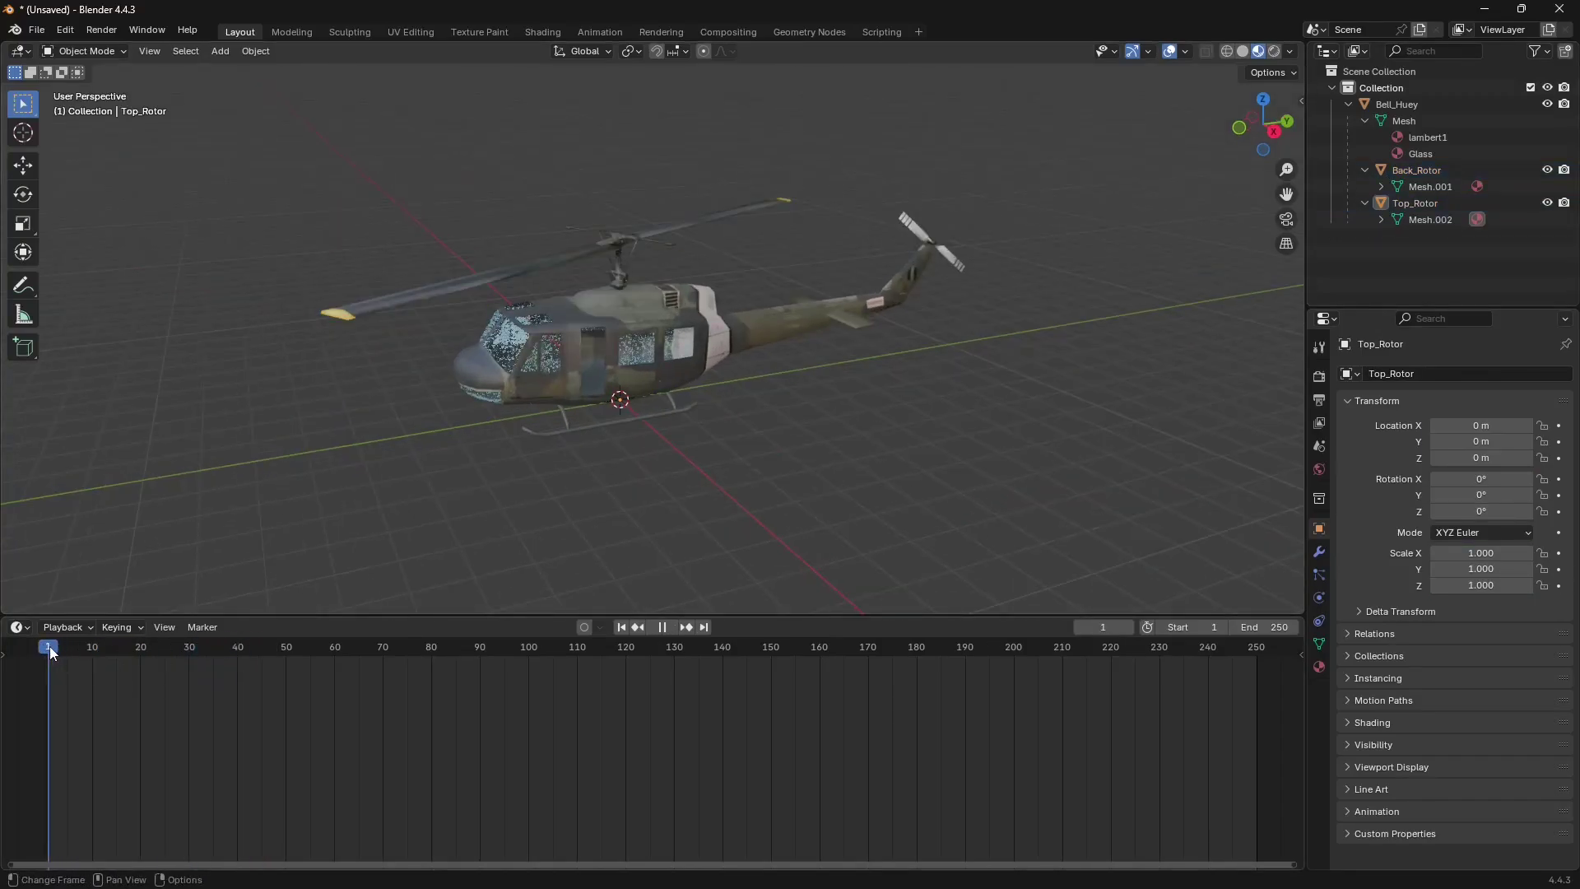
key(space)
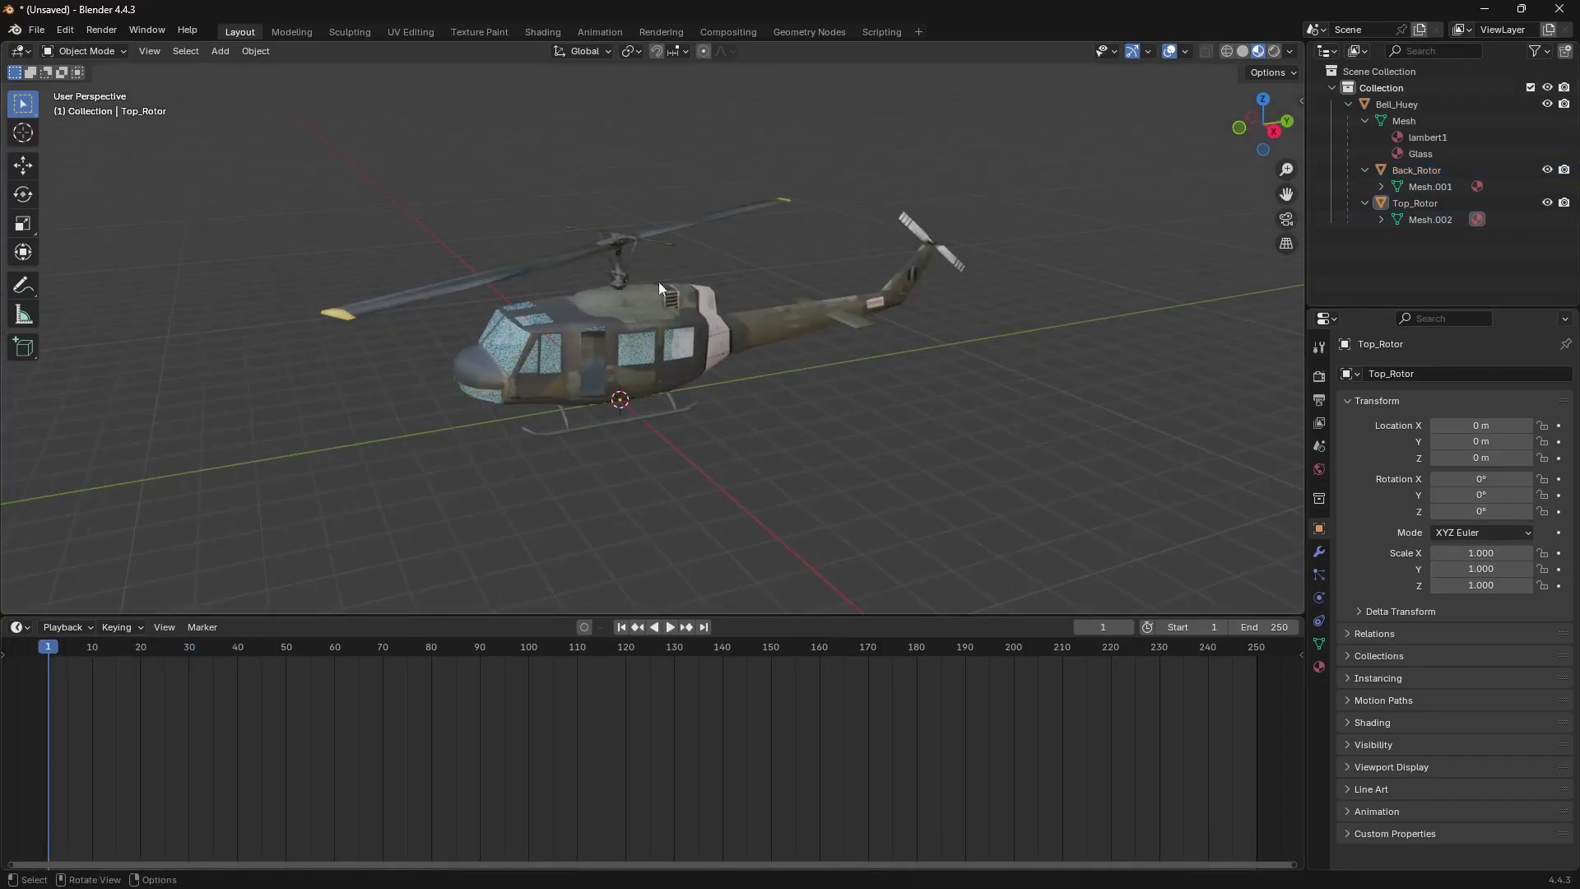
click(619, 255)
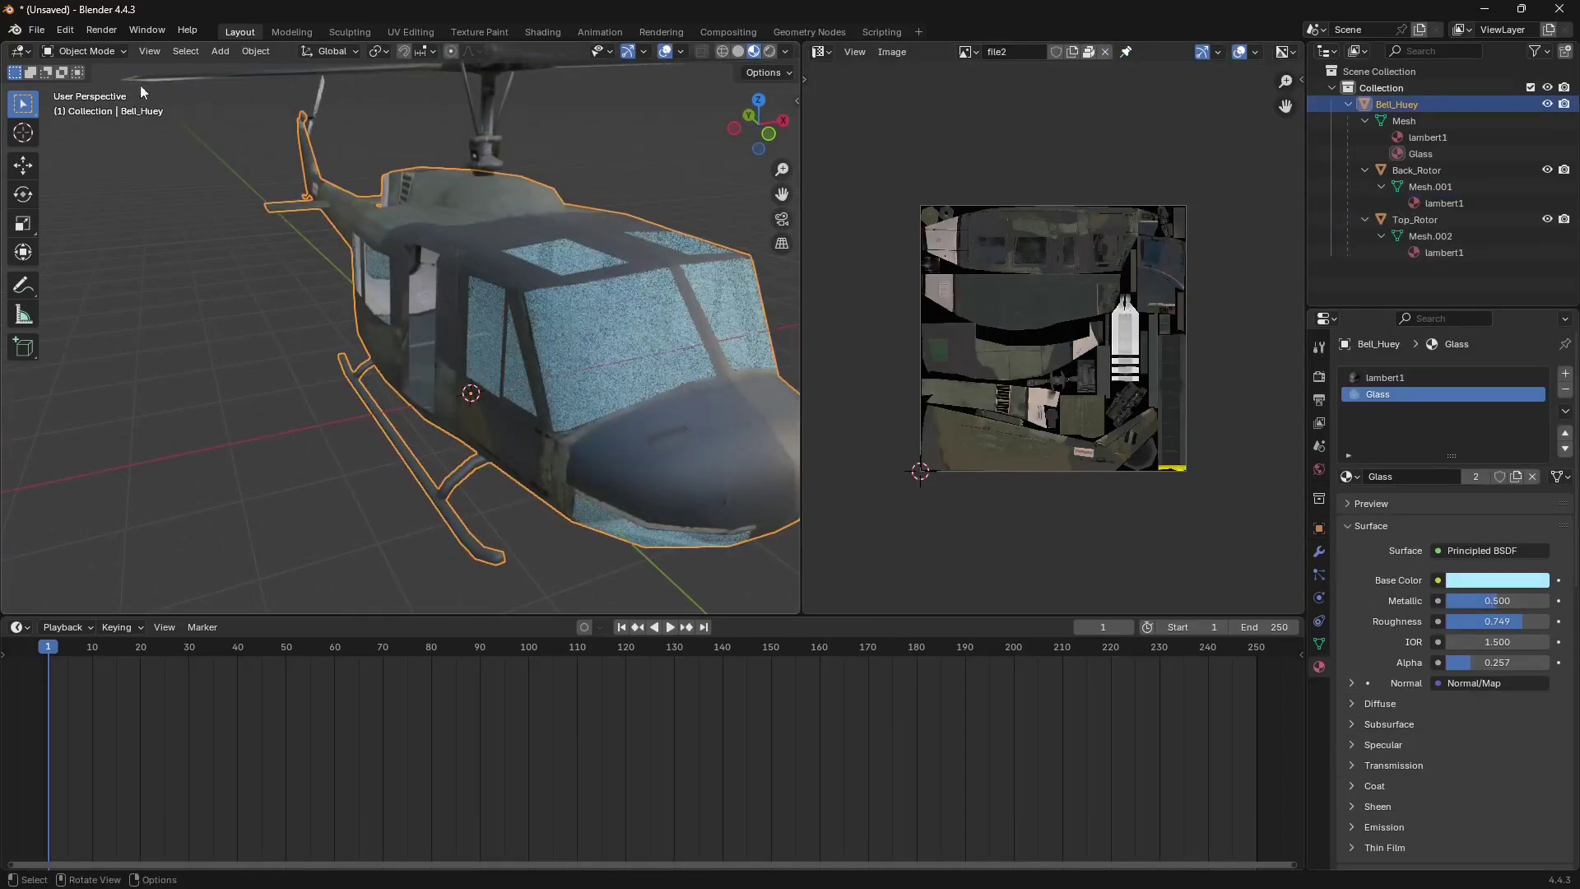
In Edit Mode on Bell_Huey, select the glass faces of the windshield, roof windows and both sides' windows and delete them.
click(87, 51)
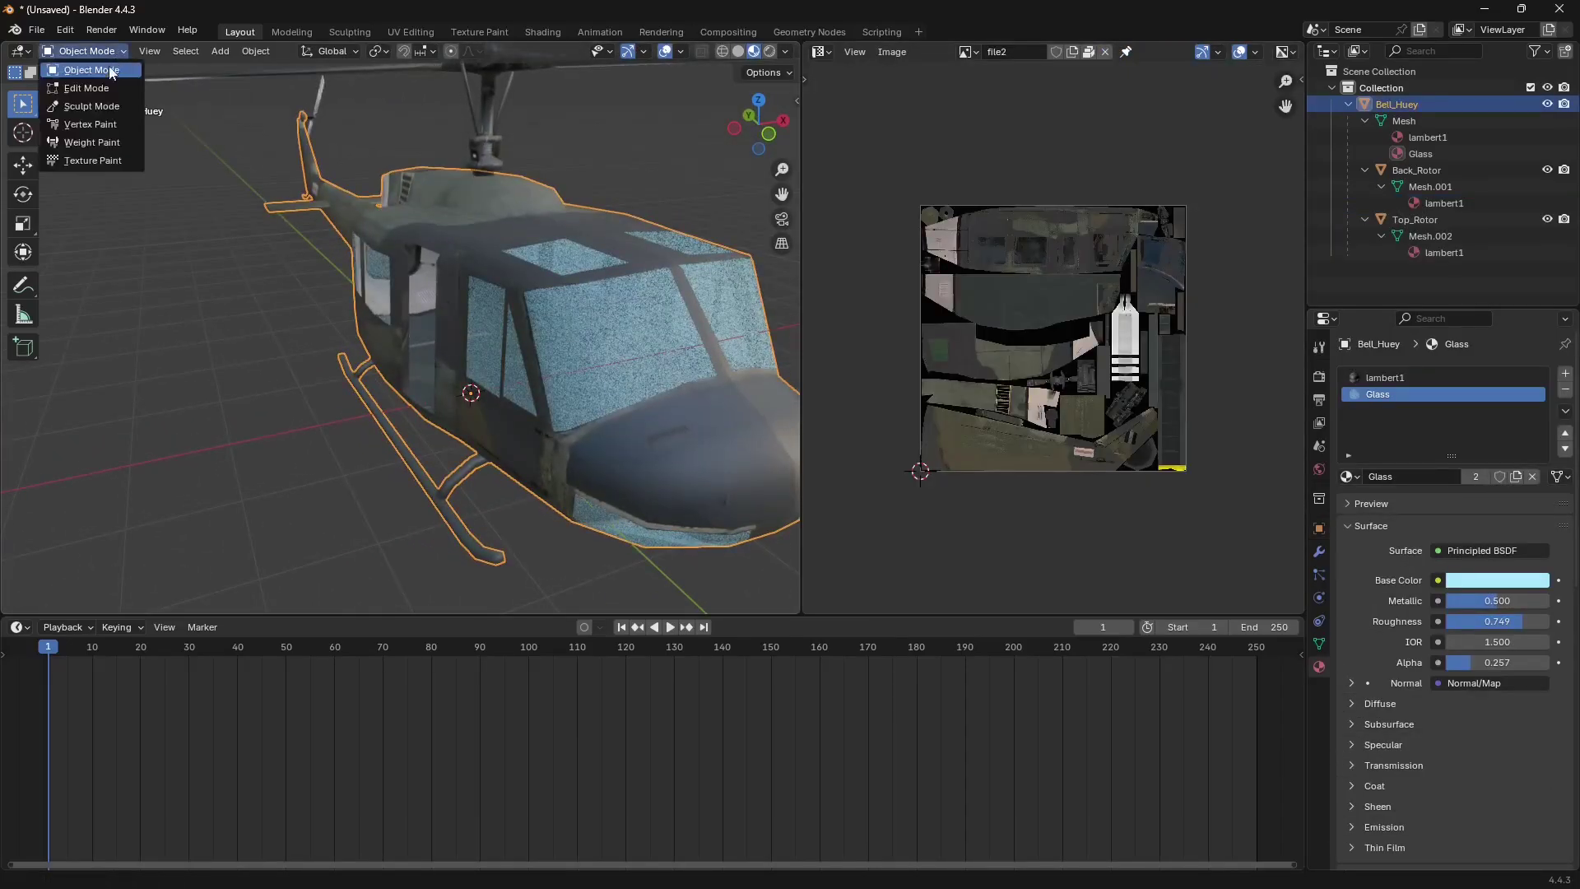
click(86, 89)
key(alt+a)
middle_drag(428, 354, 428, 297)
scroll(461, 346, up, 3)
click(428, 297)
shift+click(414, 197)
shift+click(188, 247)
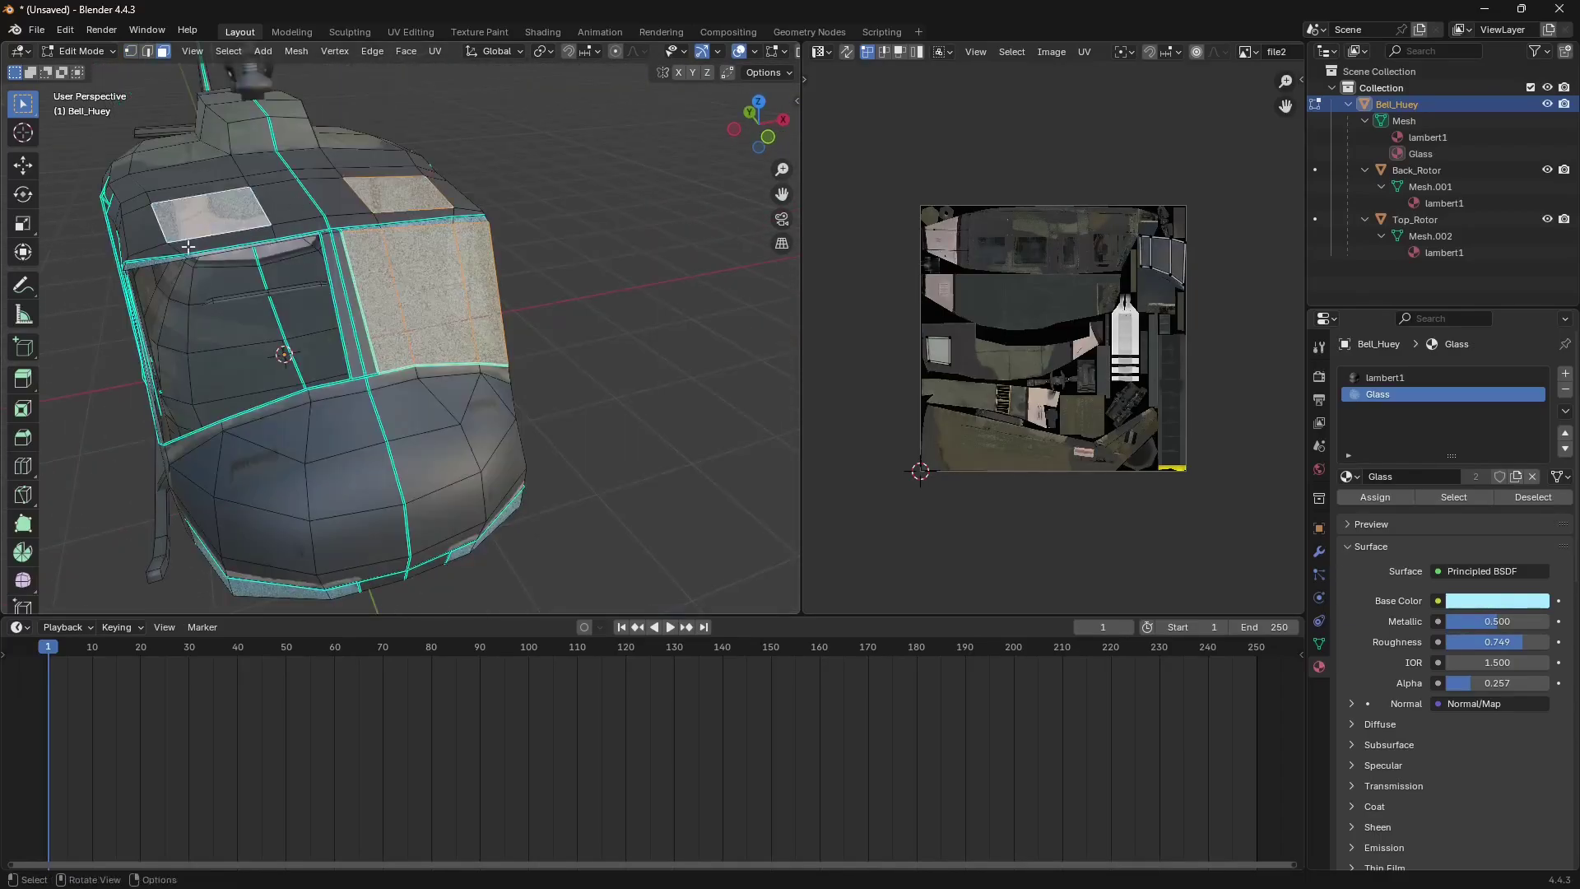
middle_drag(188, 247, 309, 296)
shift+click(309, 296)
shift+click(391, 292)
shift+click(202, 301)
shift+click(163, 301)
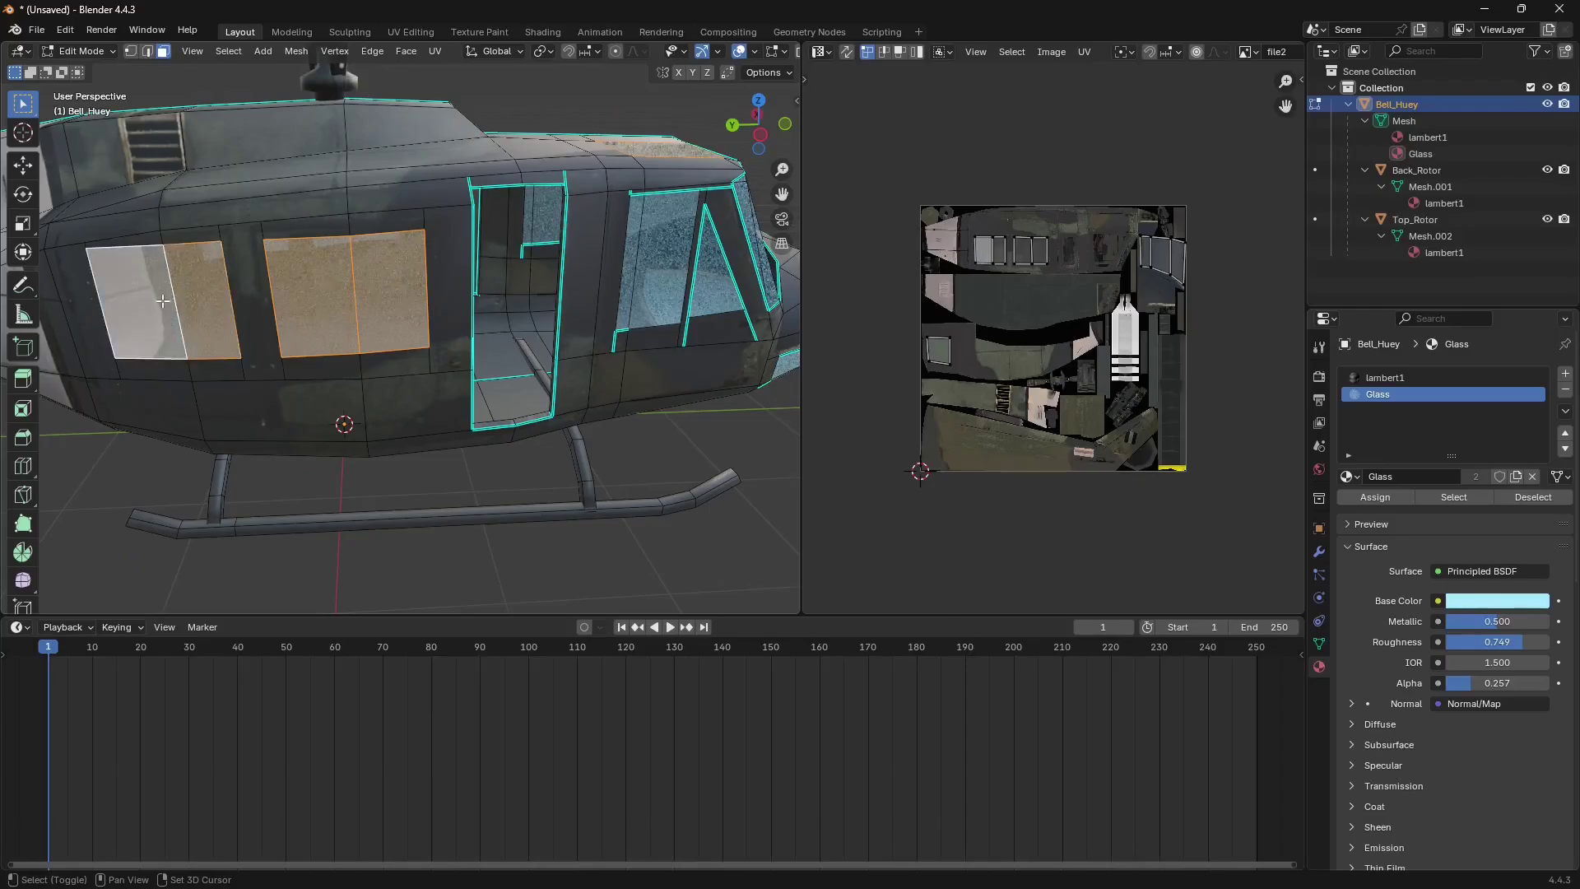
shift+click(636, 257)
shift+click(714, 280)
middle_drag(713, 280, 411, 313)
shift+click(242, 218)
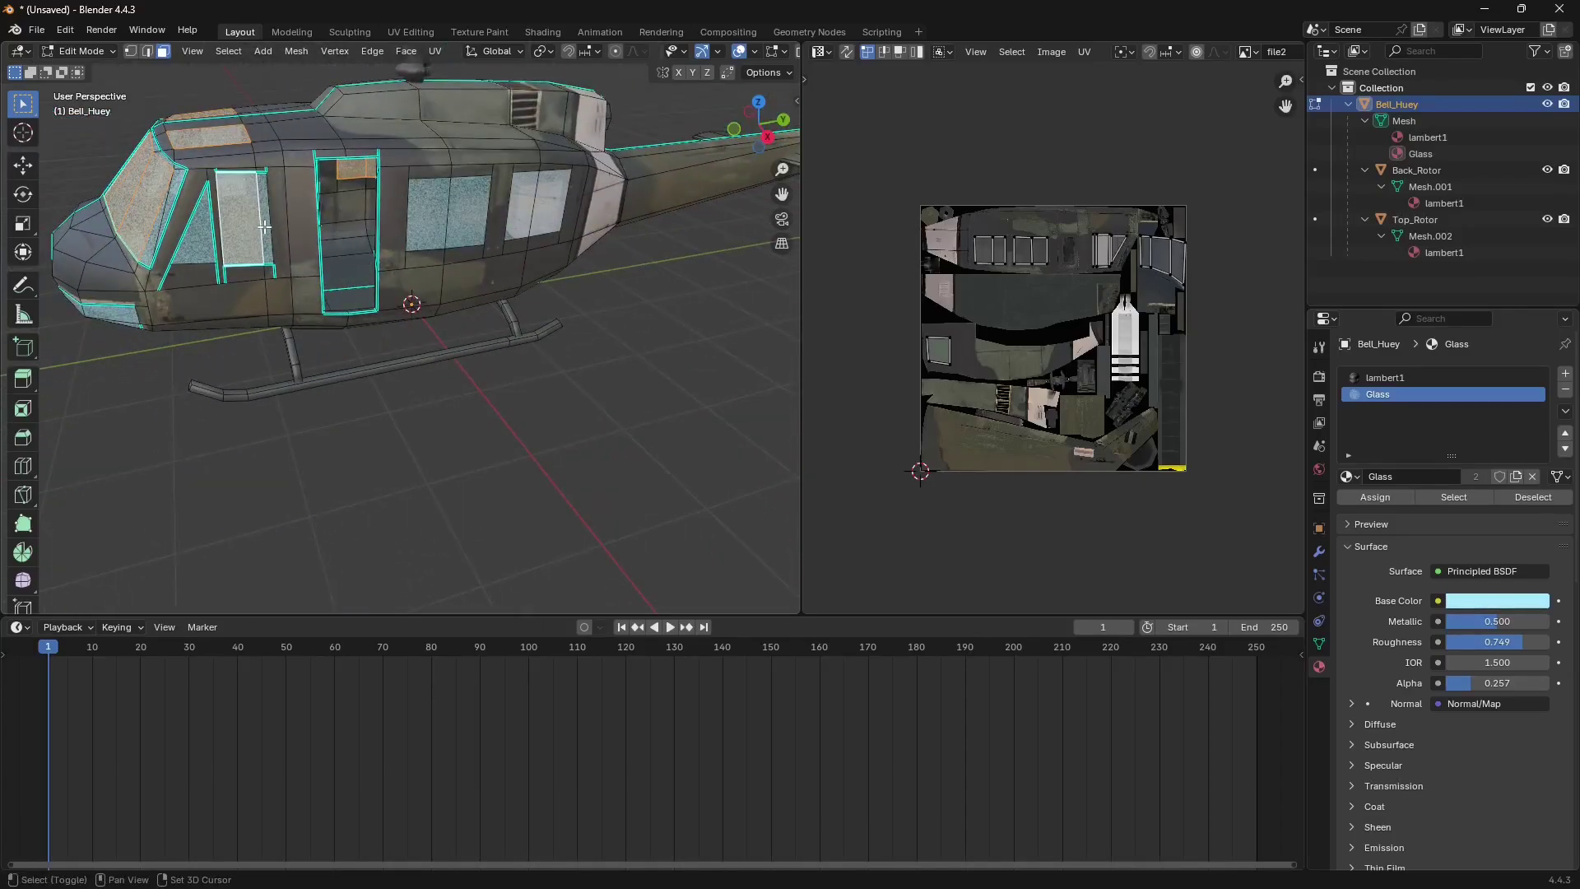
shift+click(193, 226)
shift+click(426, 213)
shift+click(469, 211)
shift+click(524, 202)
shift+click(556, 201)
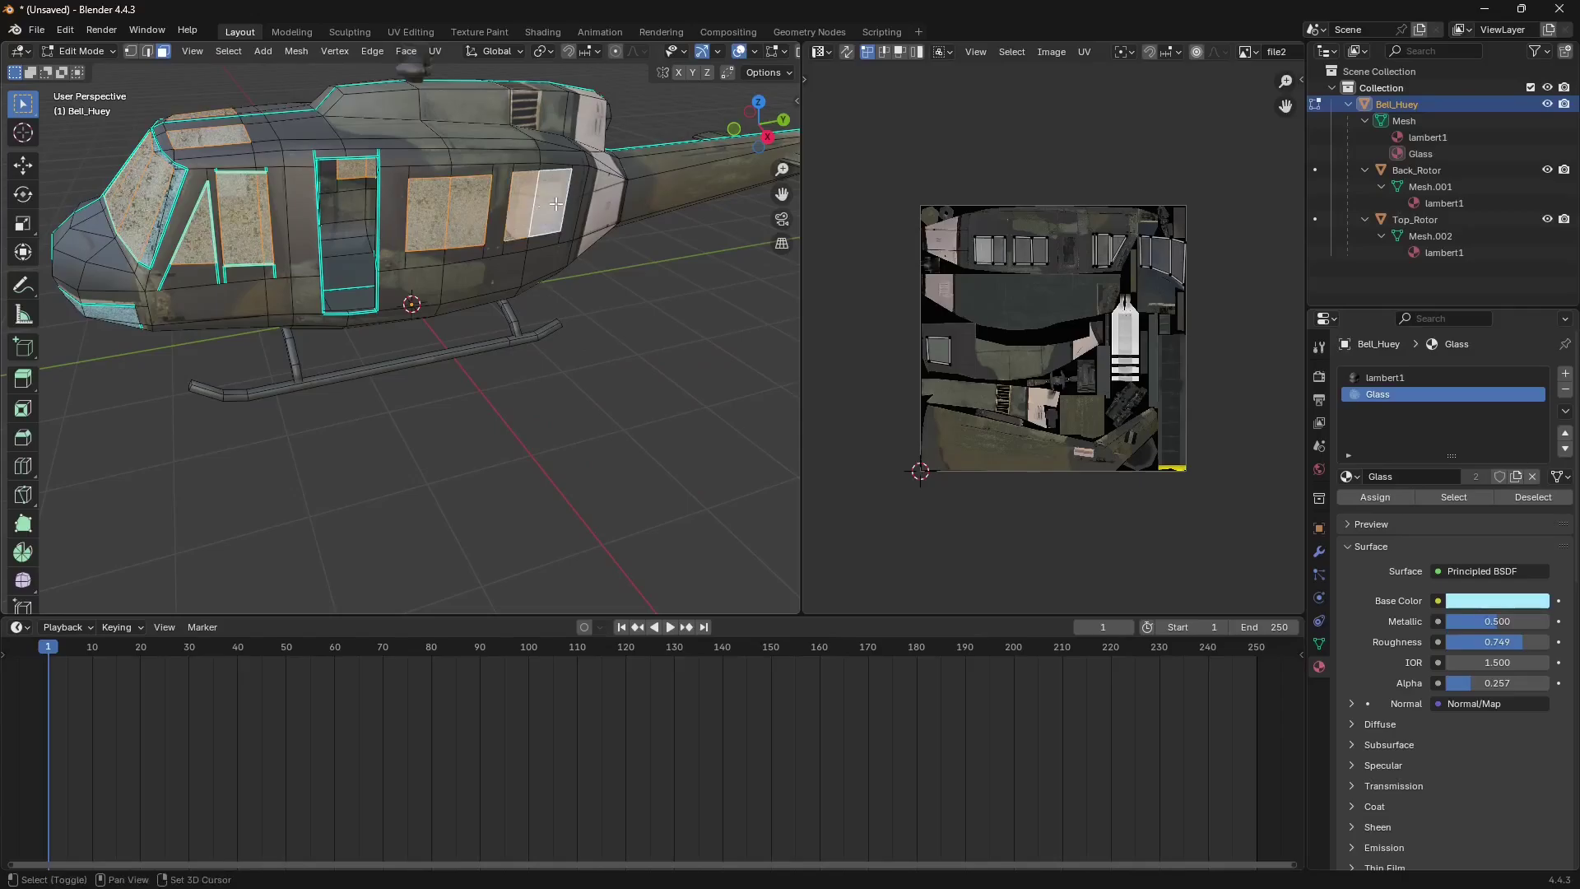
shift+click(383, 247)
middle_drag(383, 248, 517, 442)
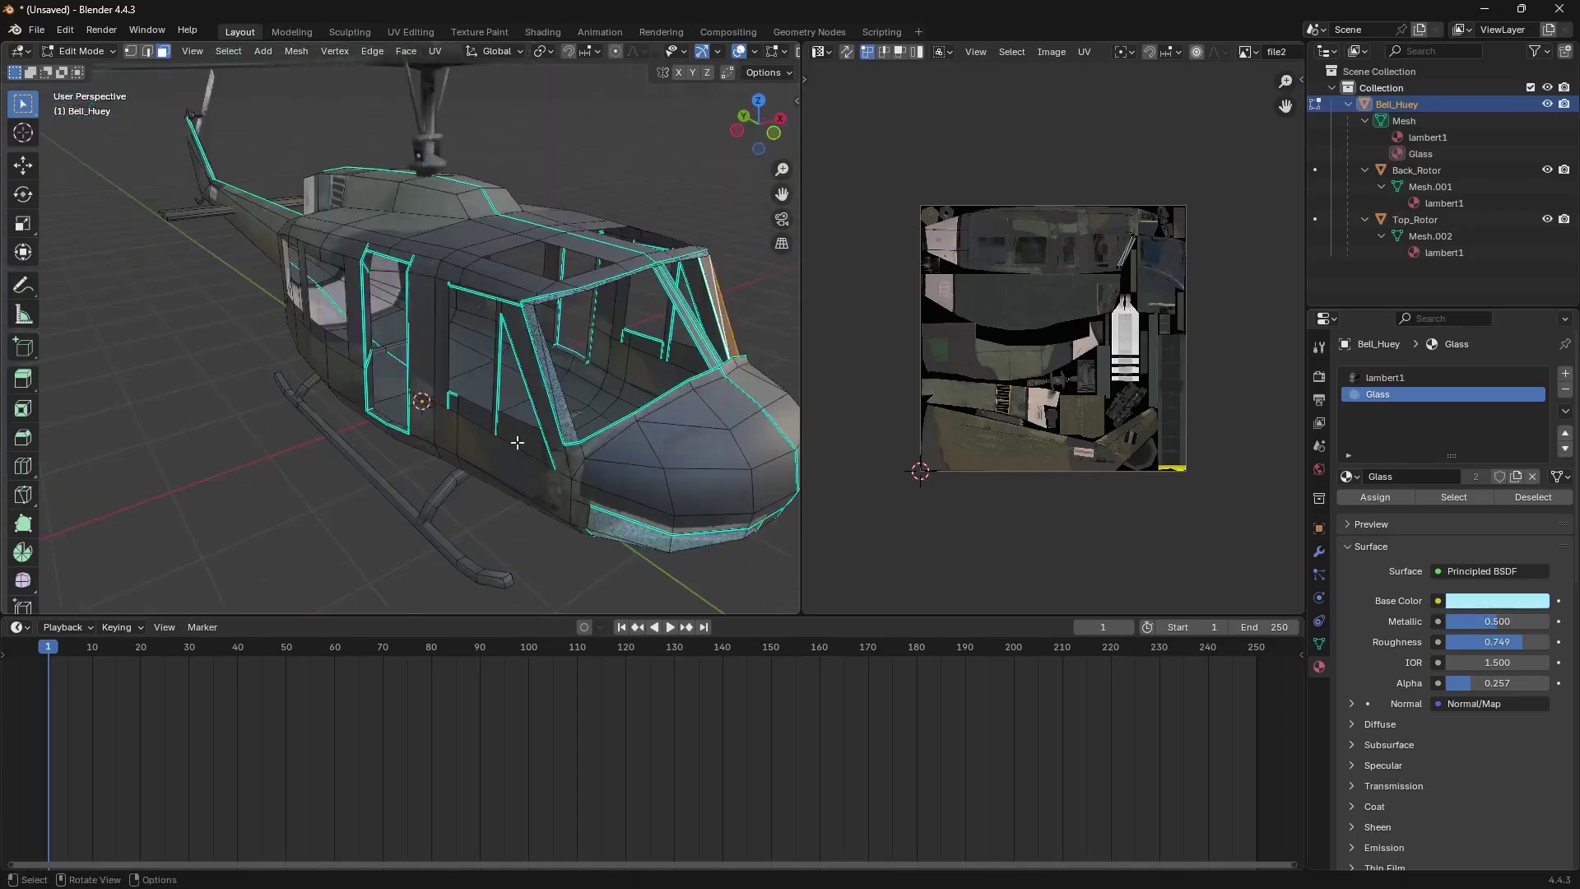
Delete the remaining windshield glass faces and return to Object Mode.
shift+click(549, 375)
middle_drag(549, 375, 480, 363)
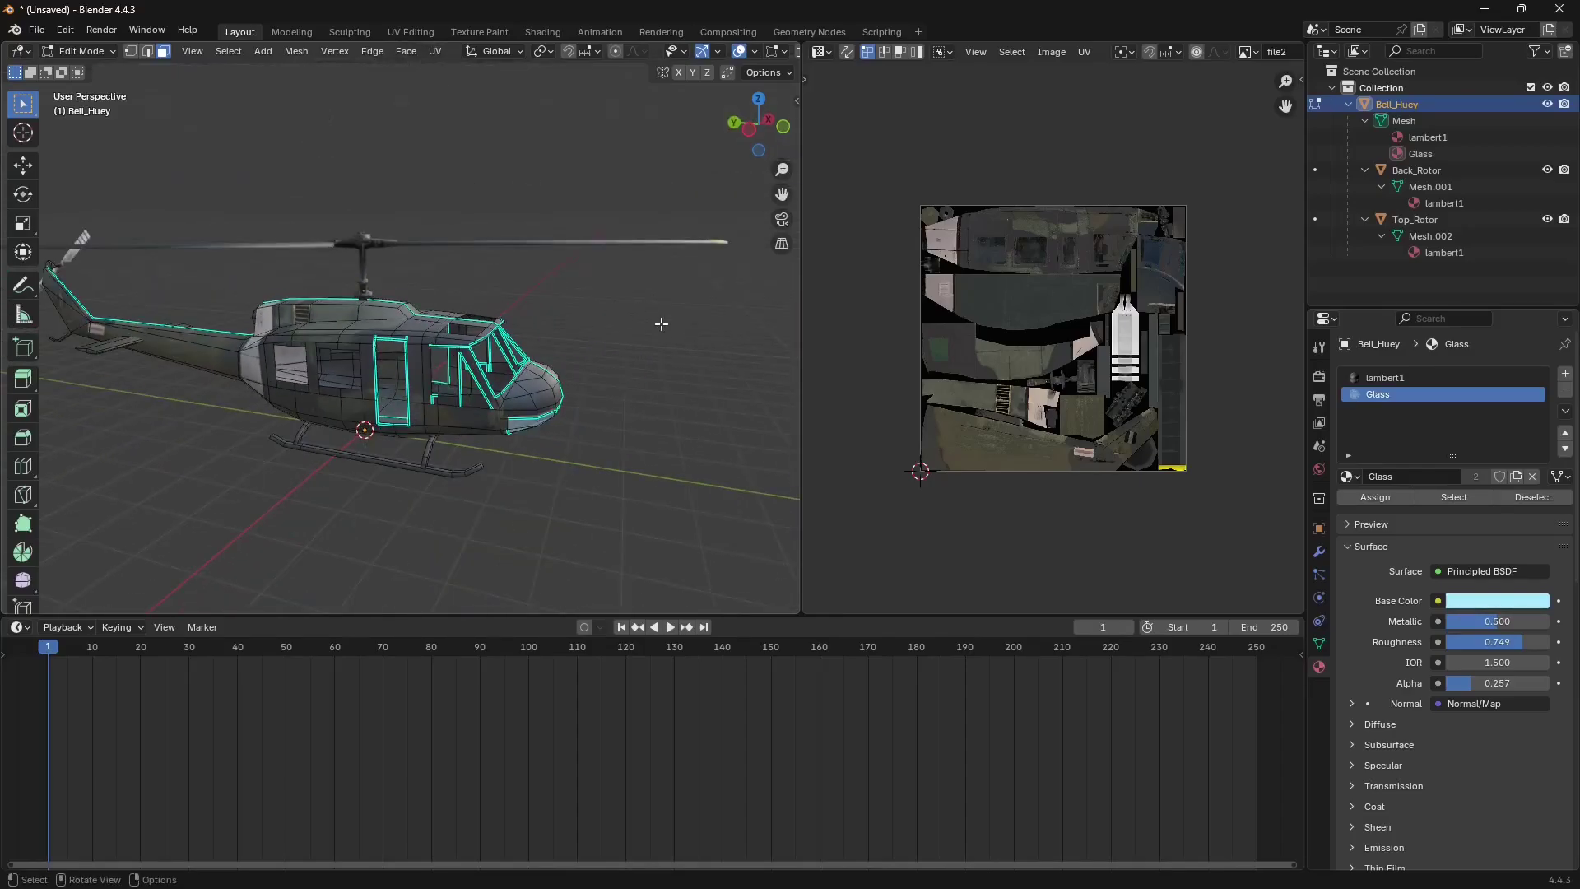
key(Tab)
Remove the Glass material slot from the Bell_Huey body.
middle_drag(660, 323, 576, 354)
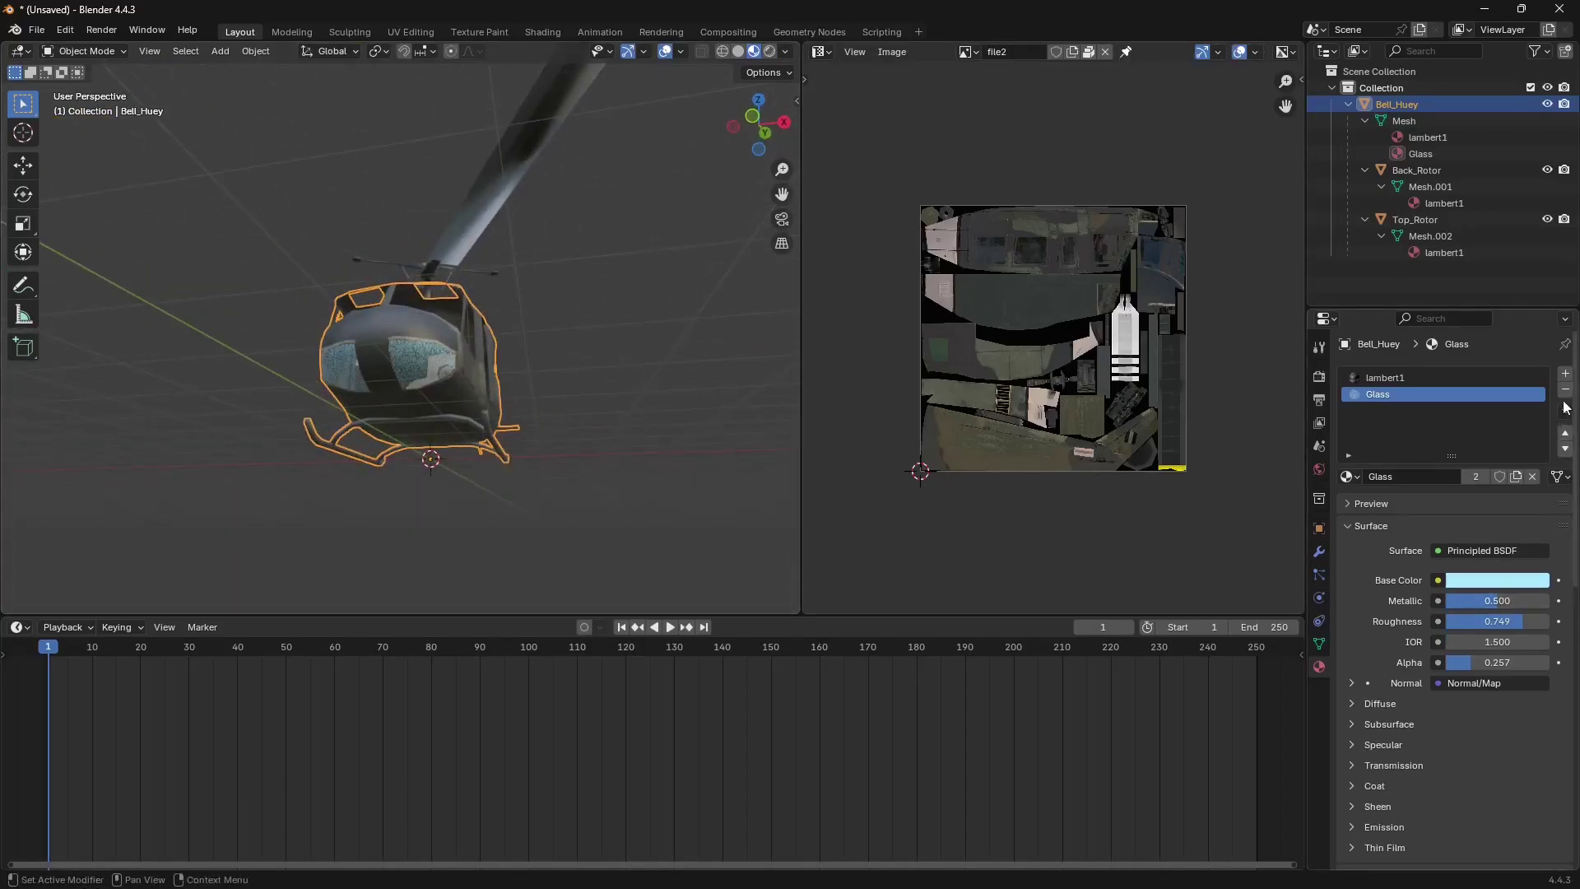
click(1566, 392)
middle_drag(596, 448, 349, 497)
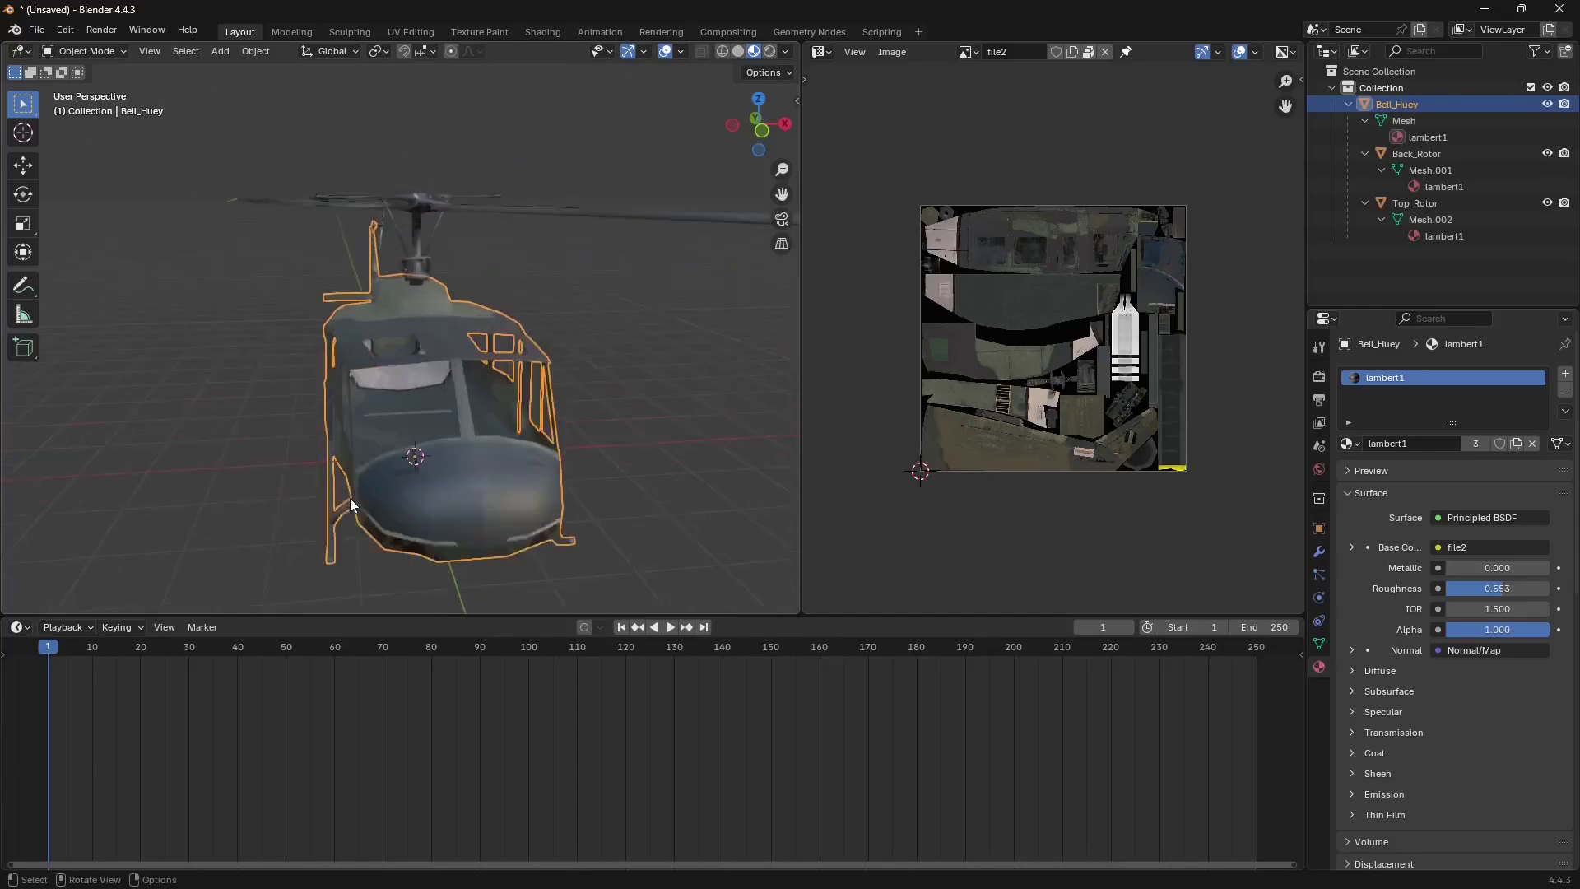
Save the file as helicopterAnimated.blend and close the Image Editor area to widen the 3D viewport.
click(161, 483)
middle_drag(162, 483, 363, 483)
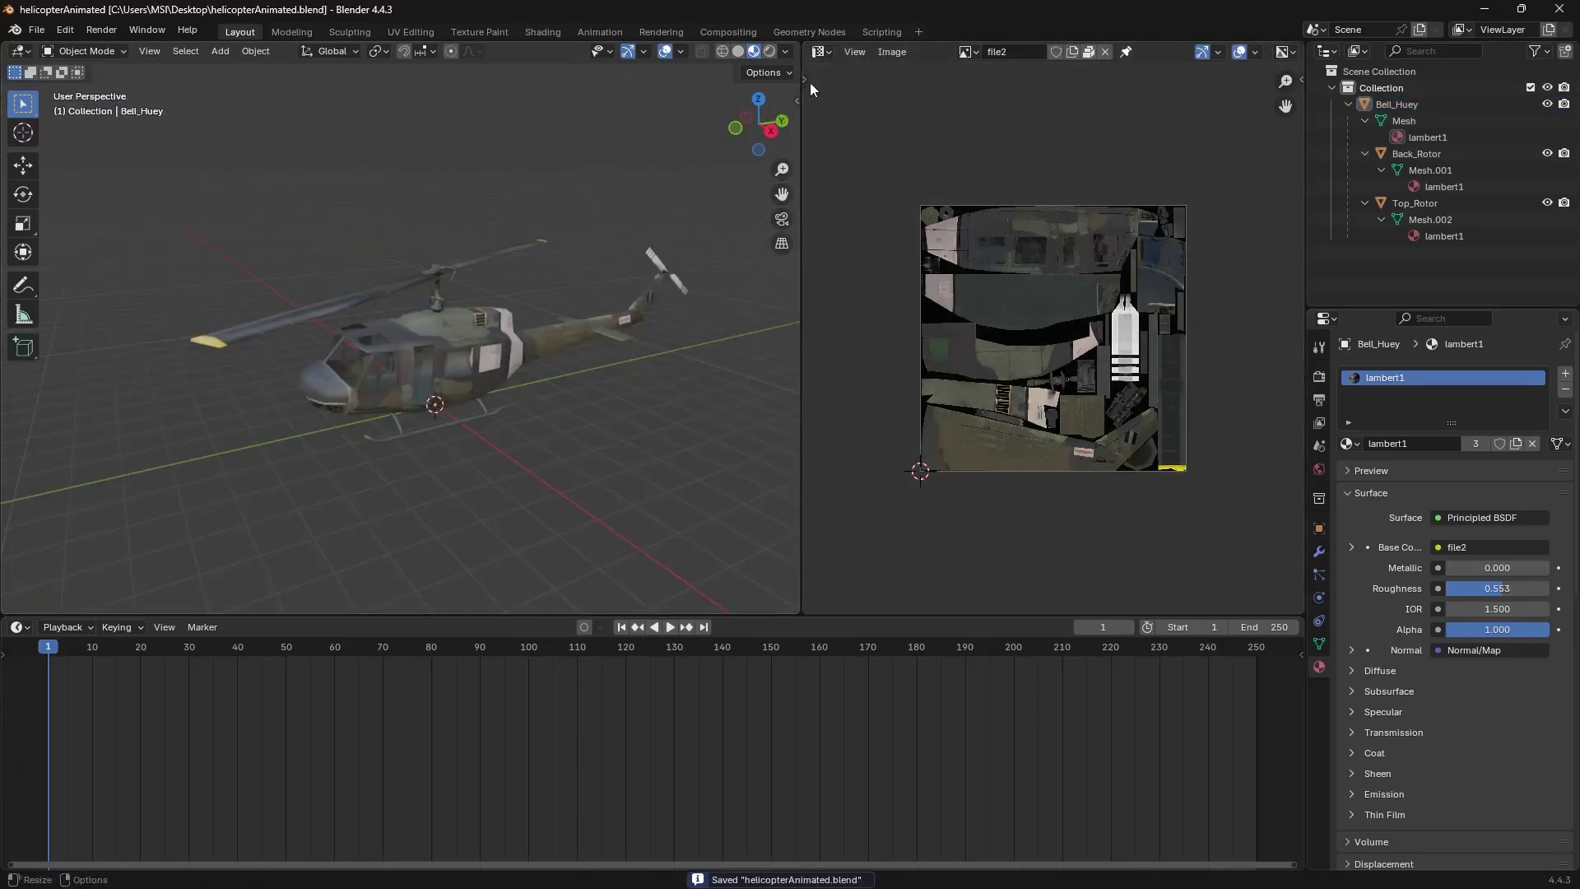
drag(798, 39, 906, 90)
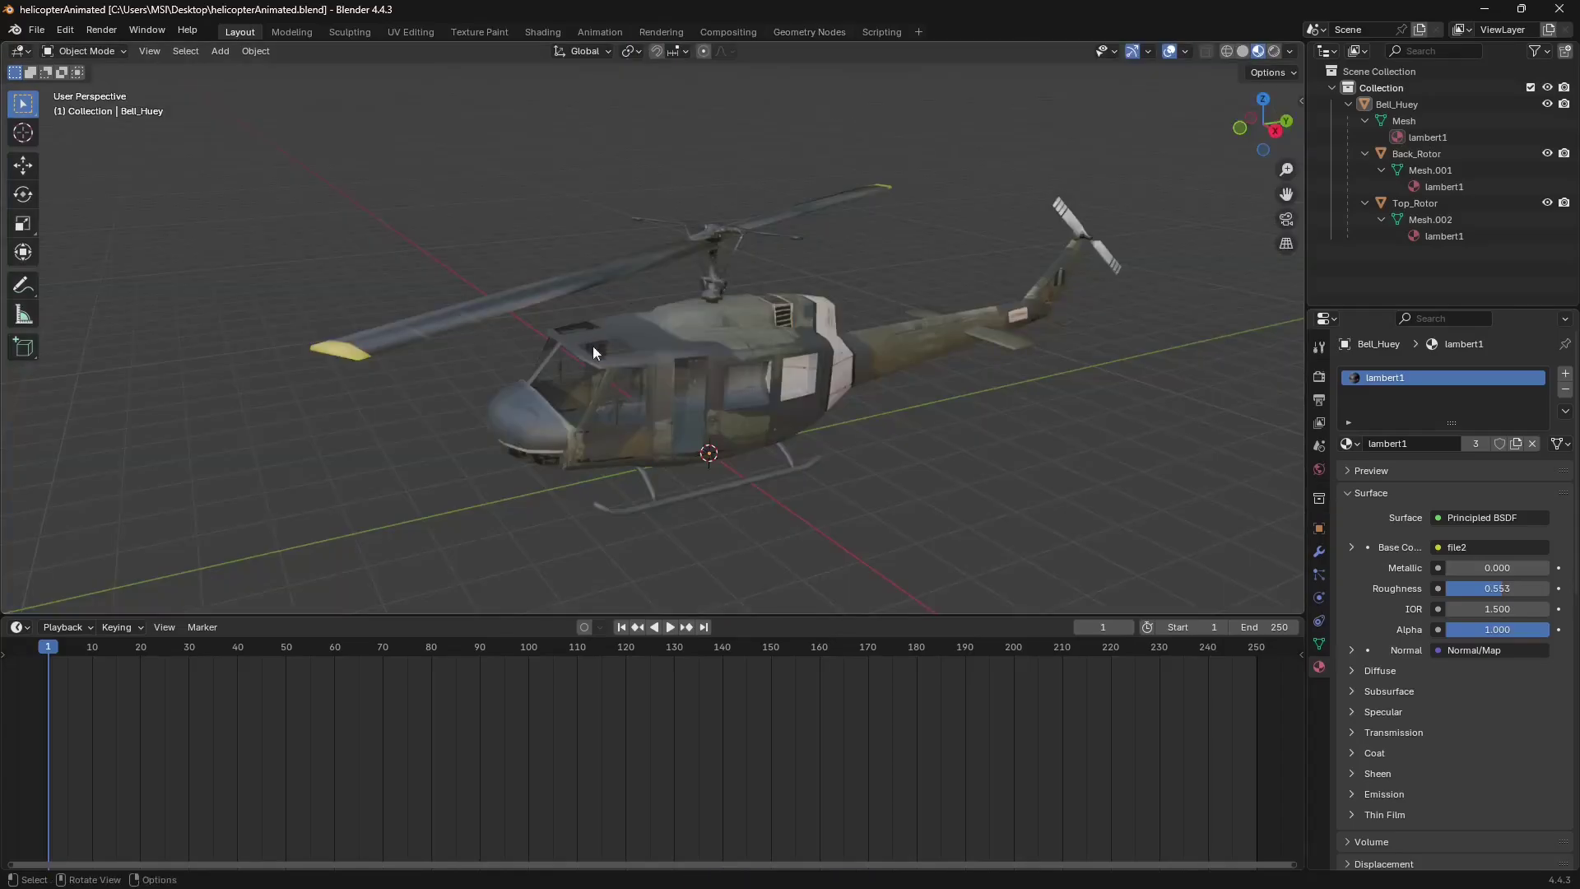
Join Back_Rotor and Top_Rotor into the Bell_Huey body as one object.
click(706, 257)
shift+click(1085, 228)
shift+click(739, 373)
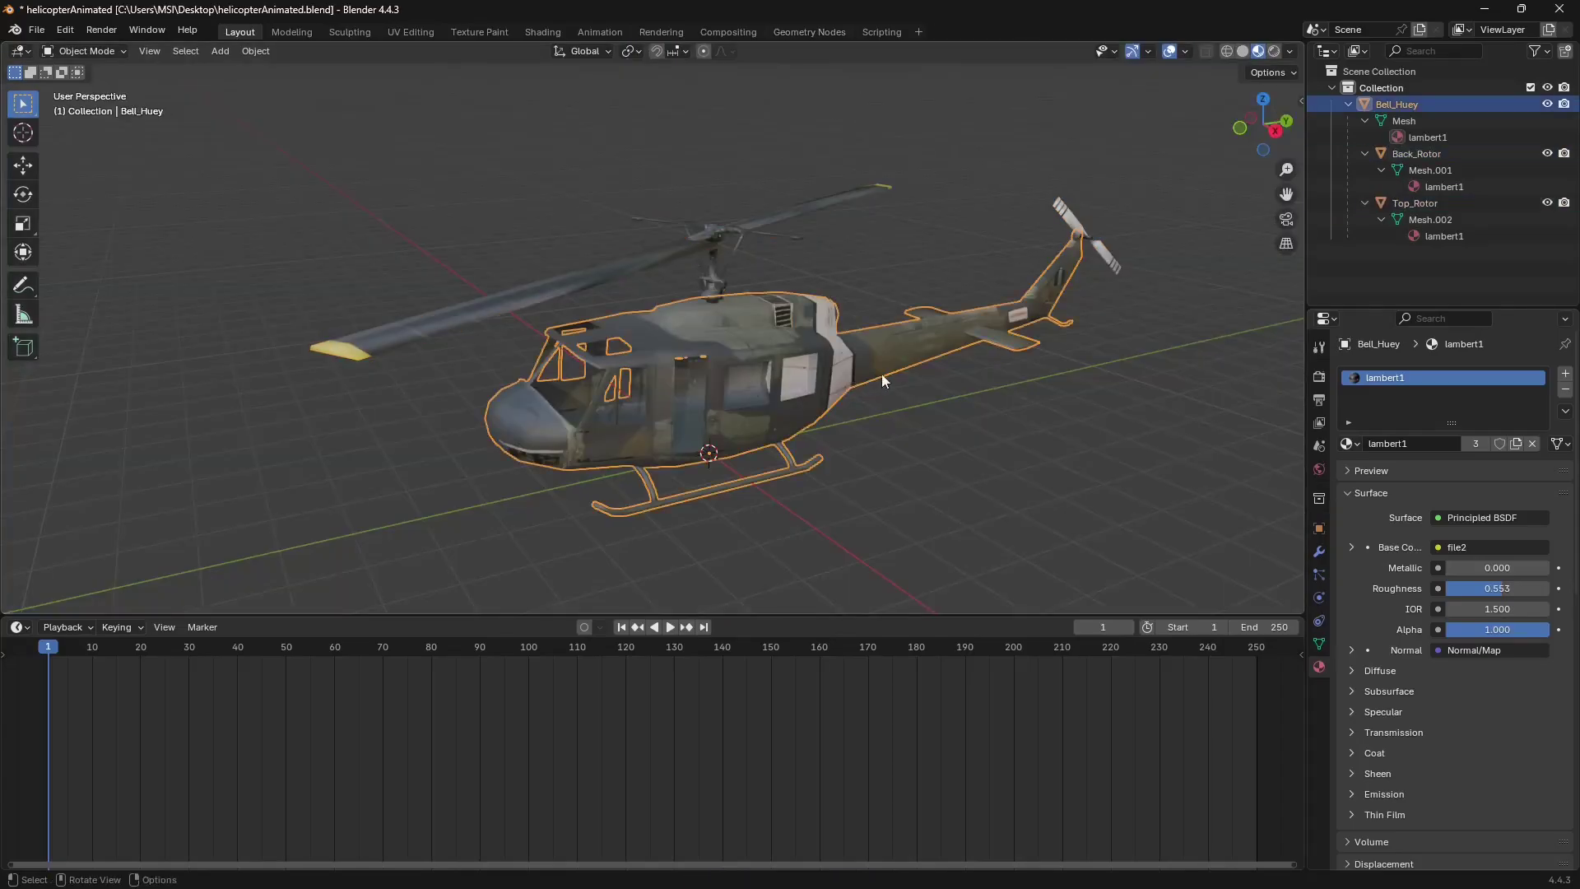
middle_drag(881, 373, 693, 334)
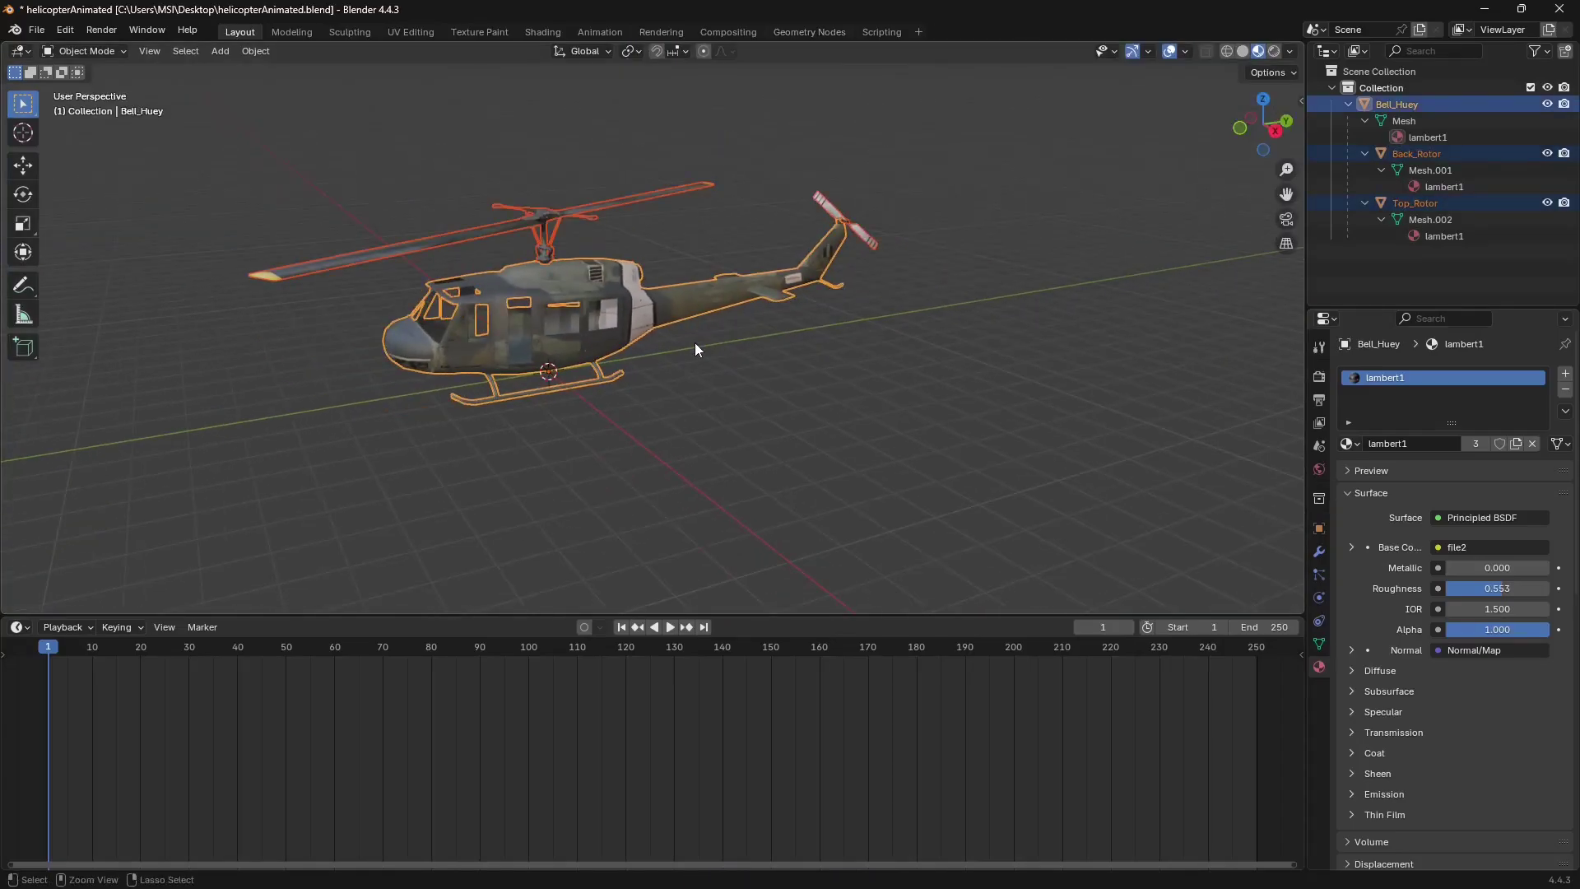
key(ctrl+j)
click(719, 374)
click(605, 332)
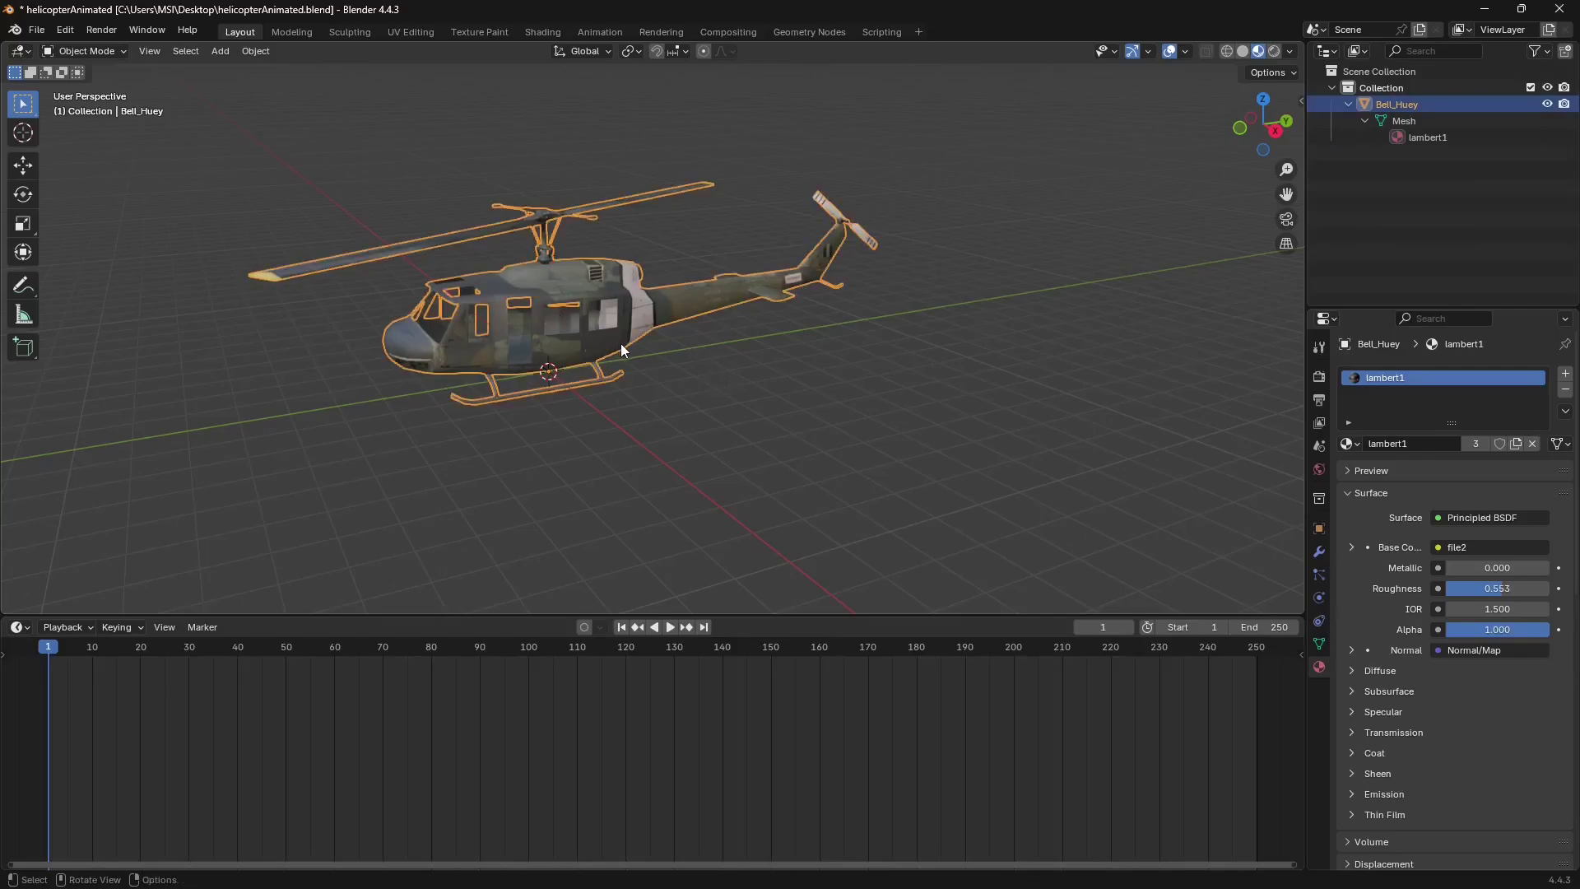
Test-move the joined helicopter and undo the move.
key(g)
click(621, 333)
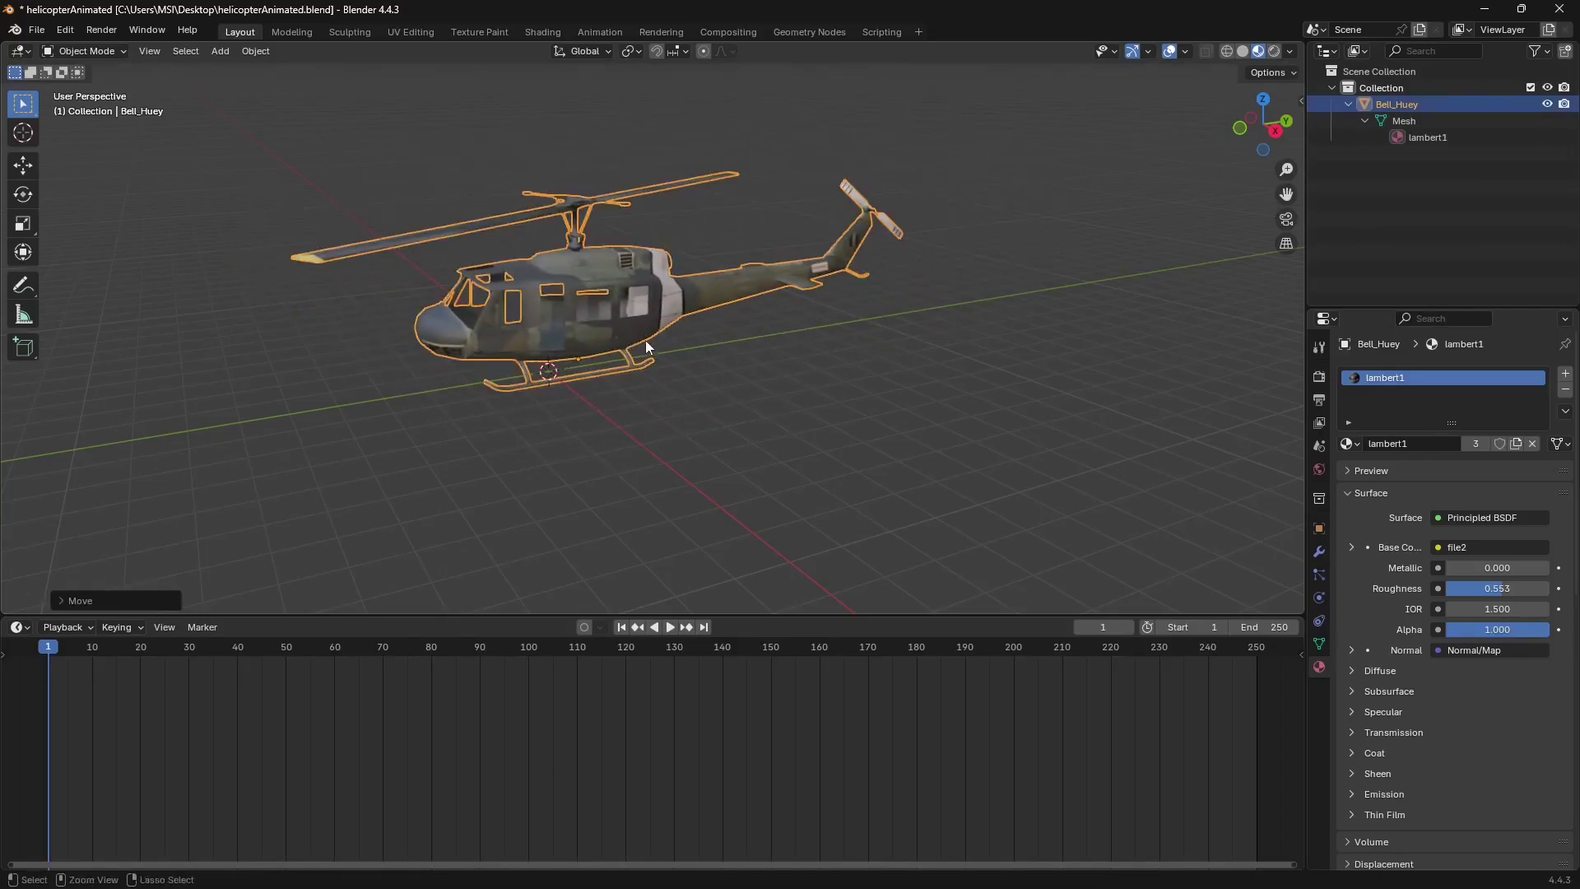
key(ctrl+z)
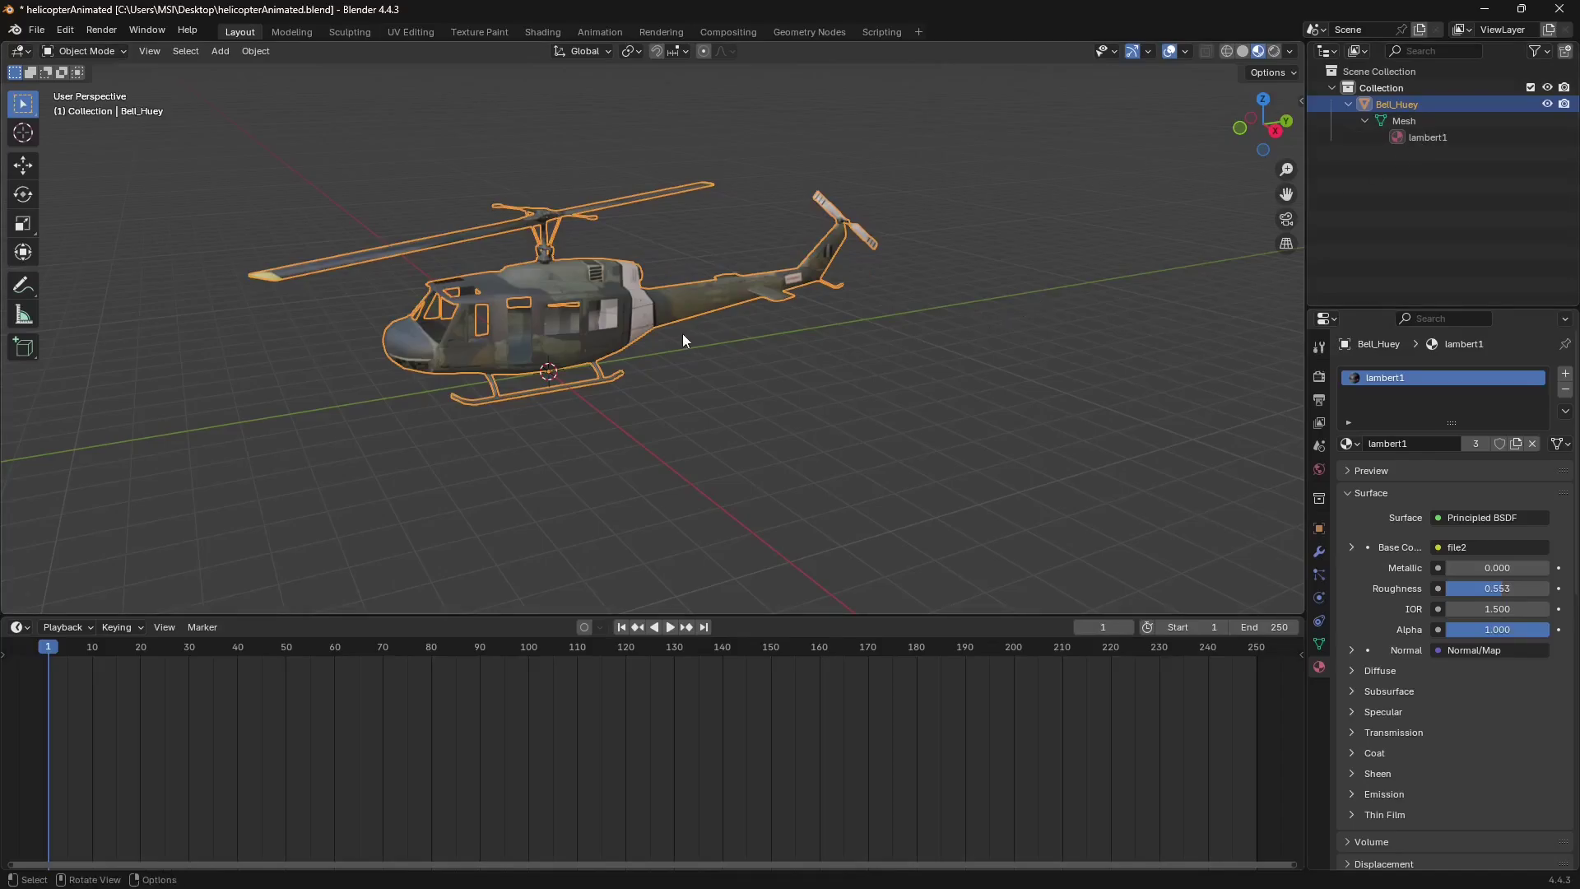
In Edit Mode from the right orthographic view, select the main rotor's faces with X-ray, separate them into their own object and return to Object Mode.
scroll(683, 340, up, 1)
click(1274, 131)
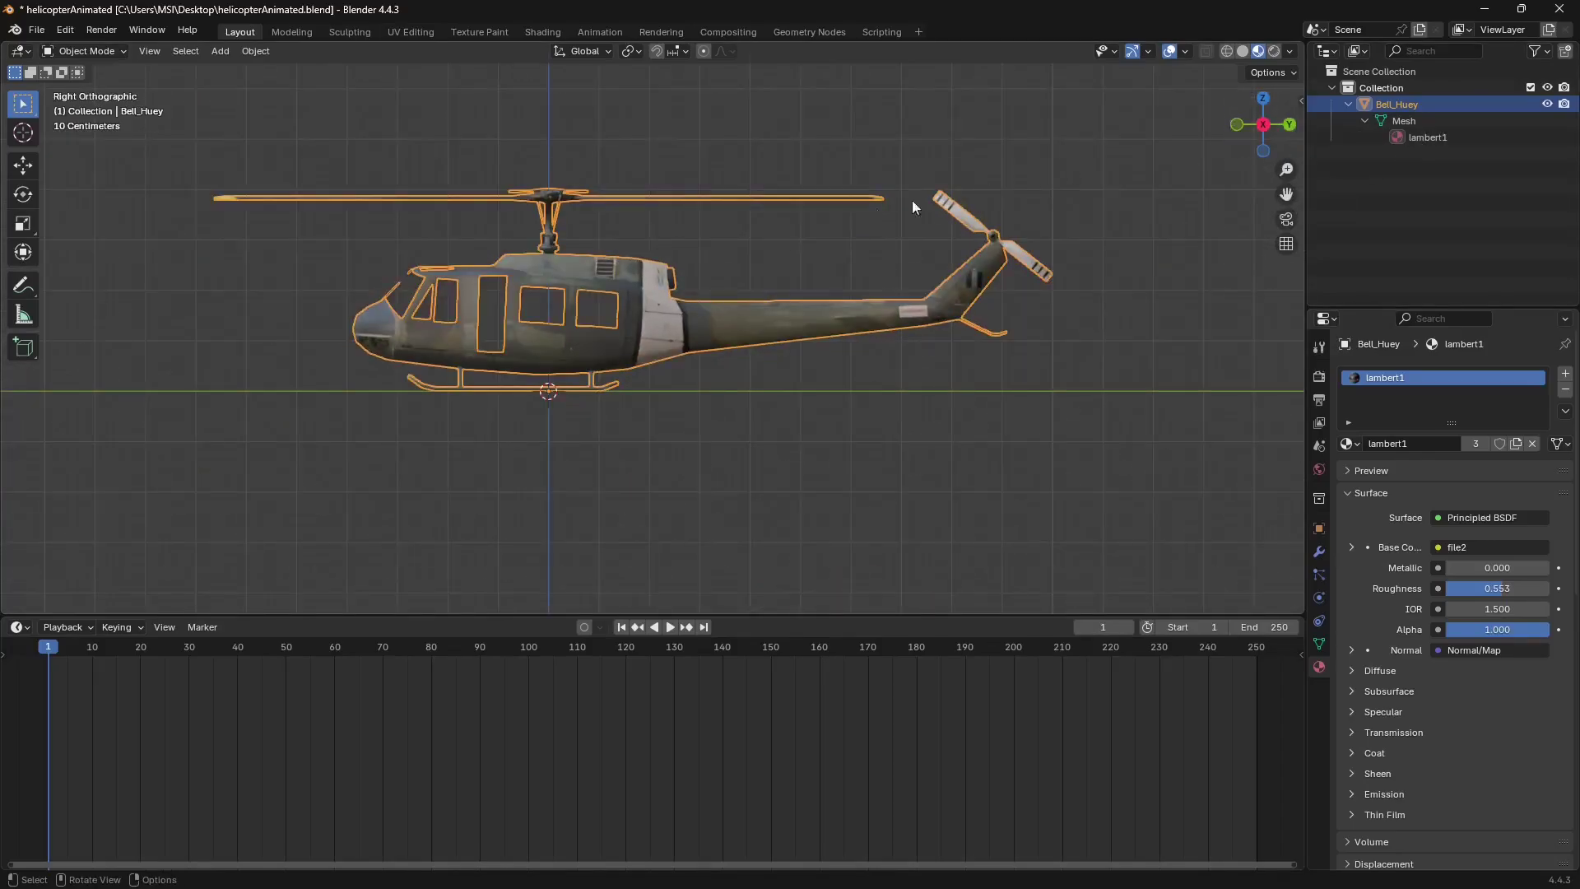
click(1207, 52)
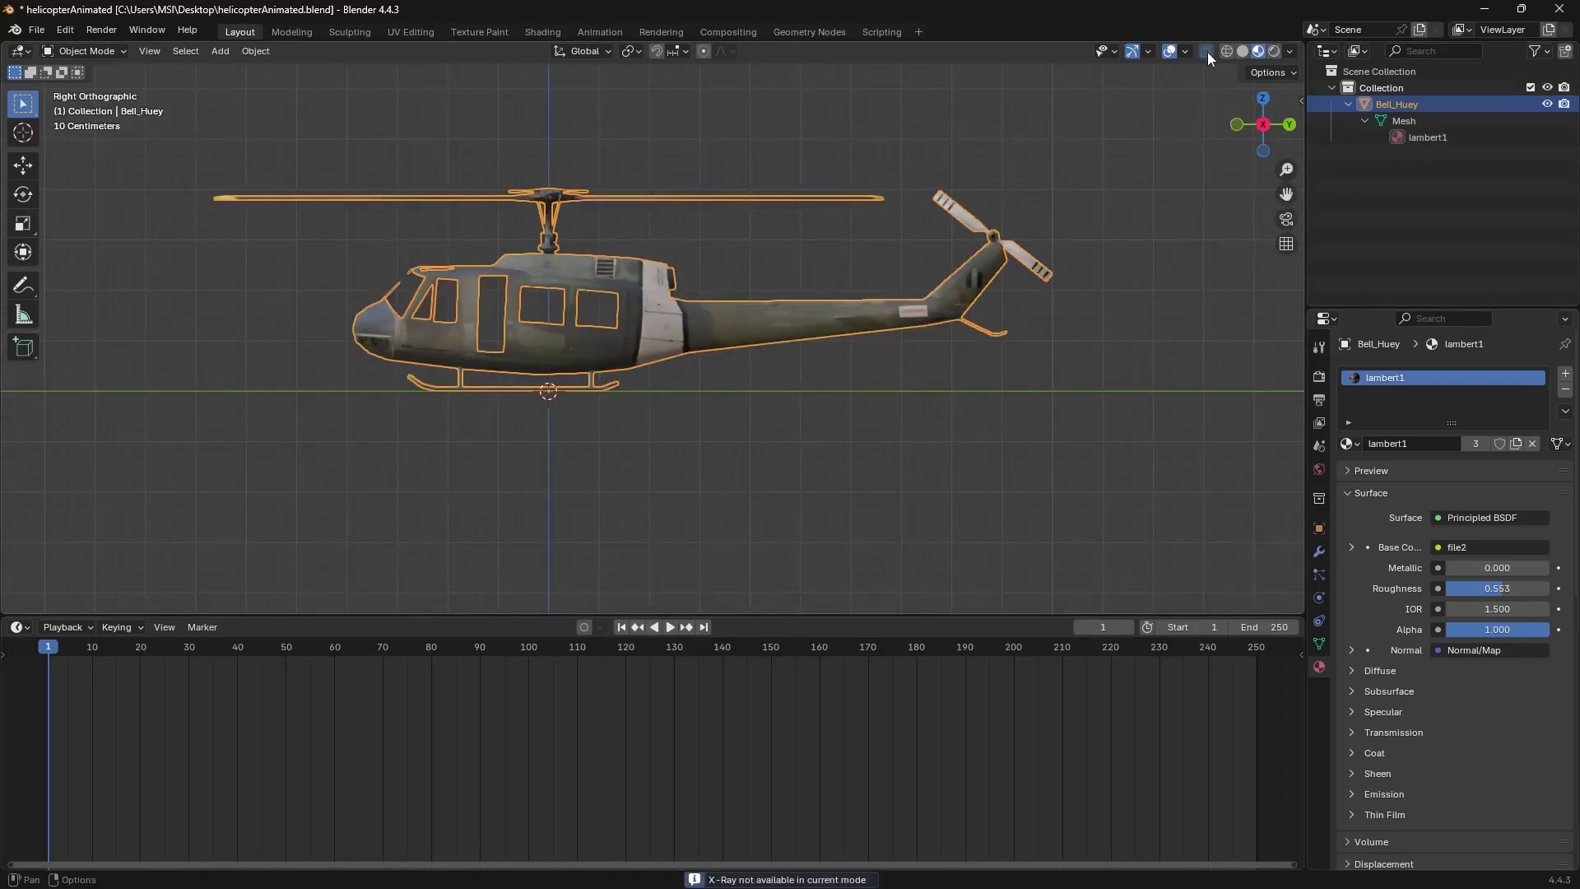
click(74, 52)
click(82, 86)
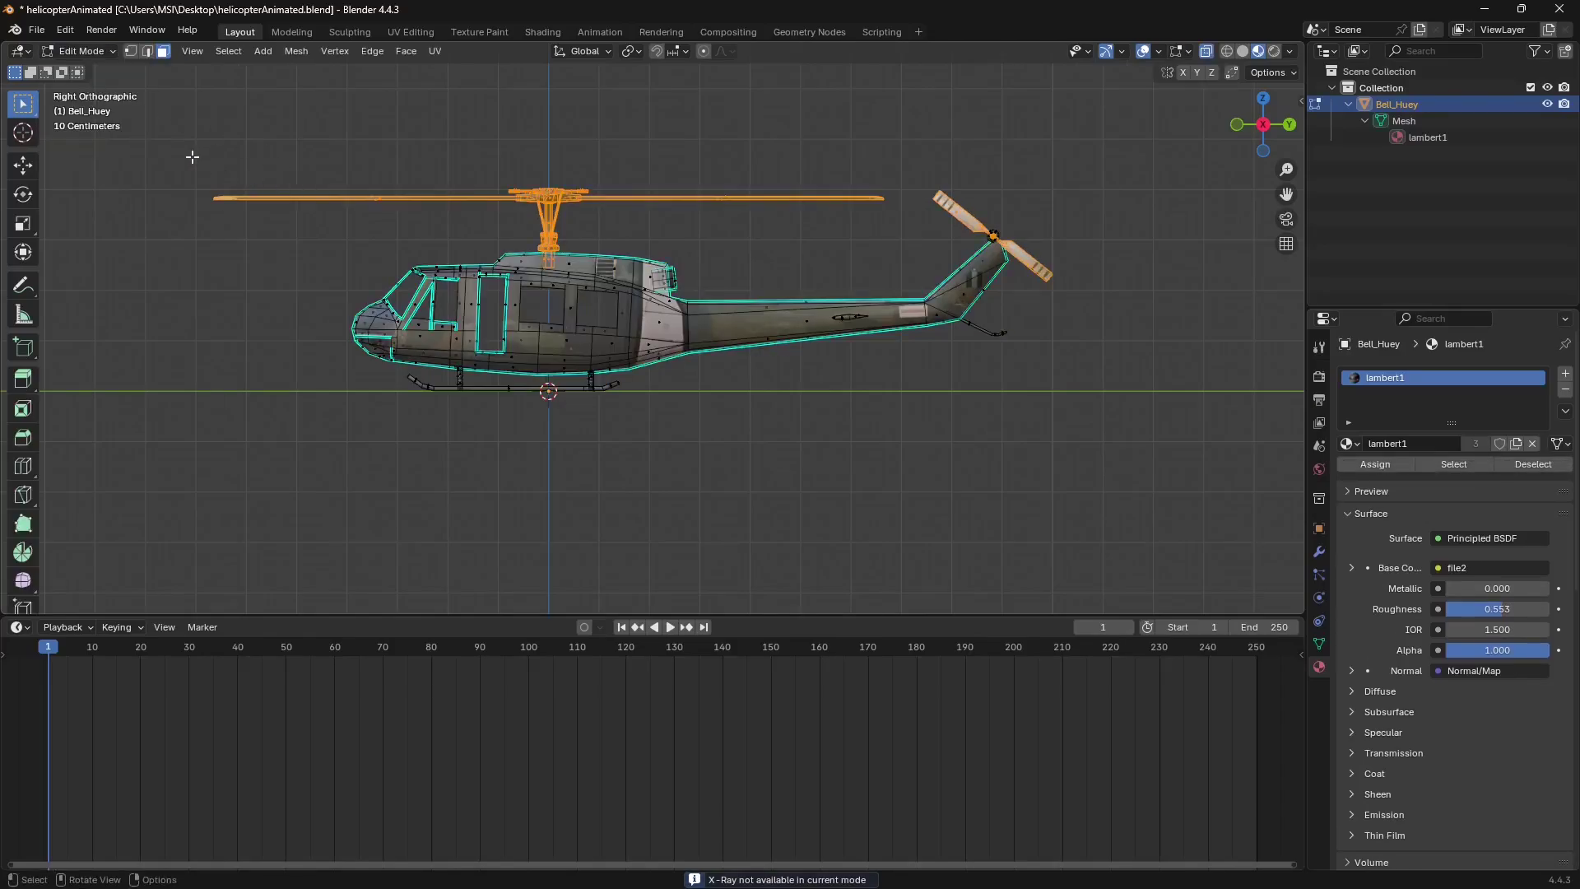
drag(144, 136, 247, 210)
drag(85, 130, 914, 255)
key(p)
click(550, 228)
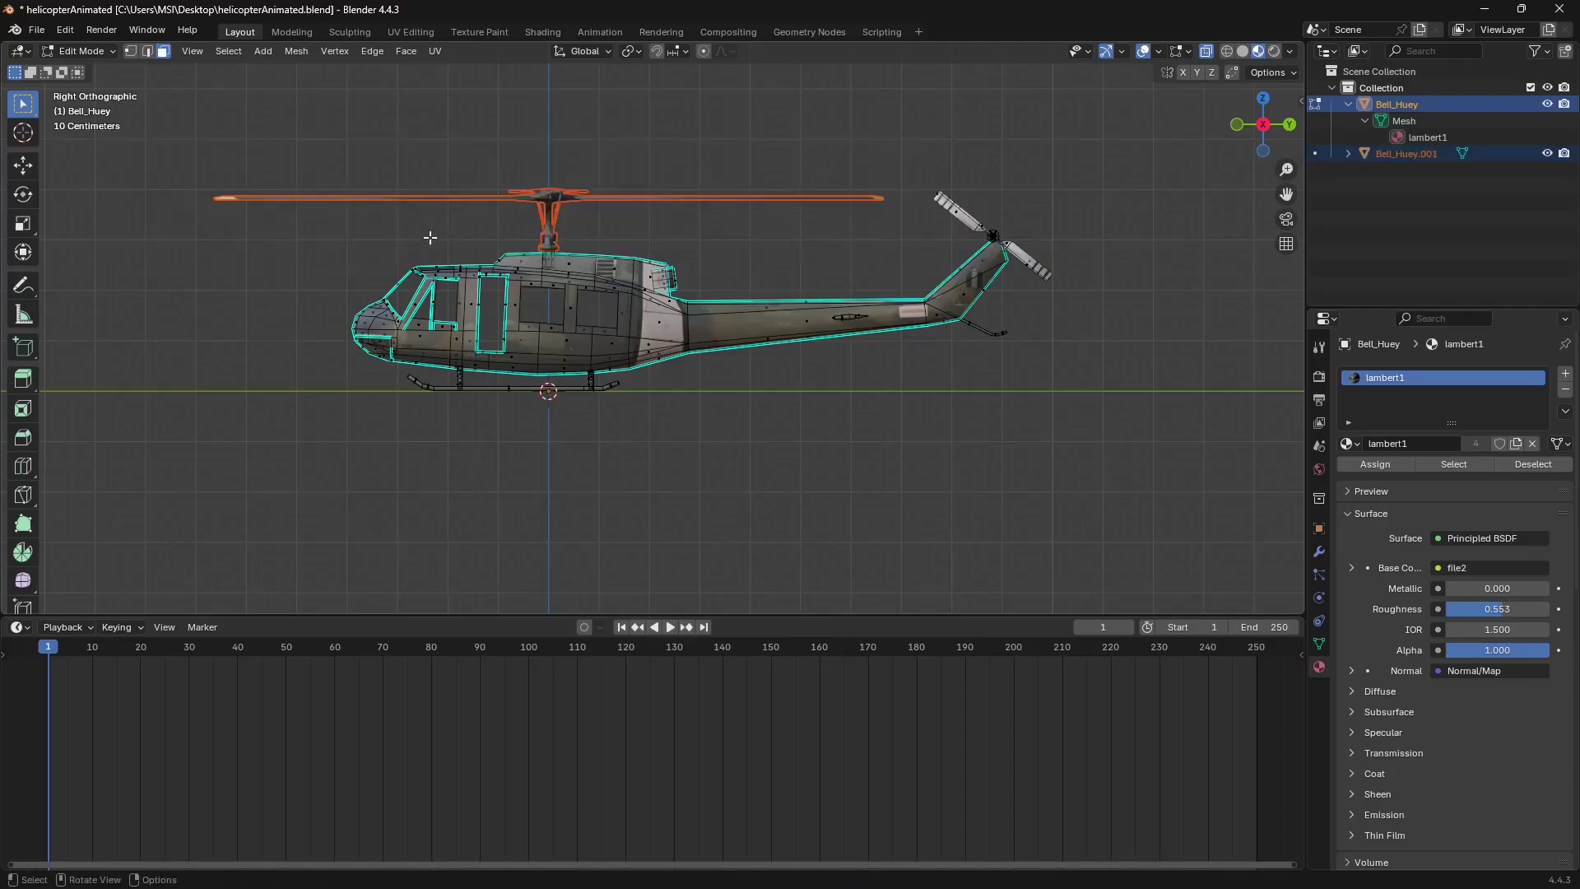
middle_drag(550, 227, 618, 448)
key(Tab)
Select the separated main rotor on its own to check its split from the body.
middle_drag(861, 484, 413, 269)
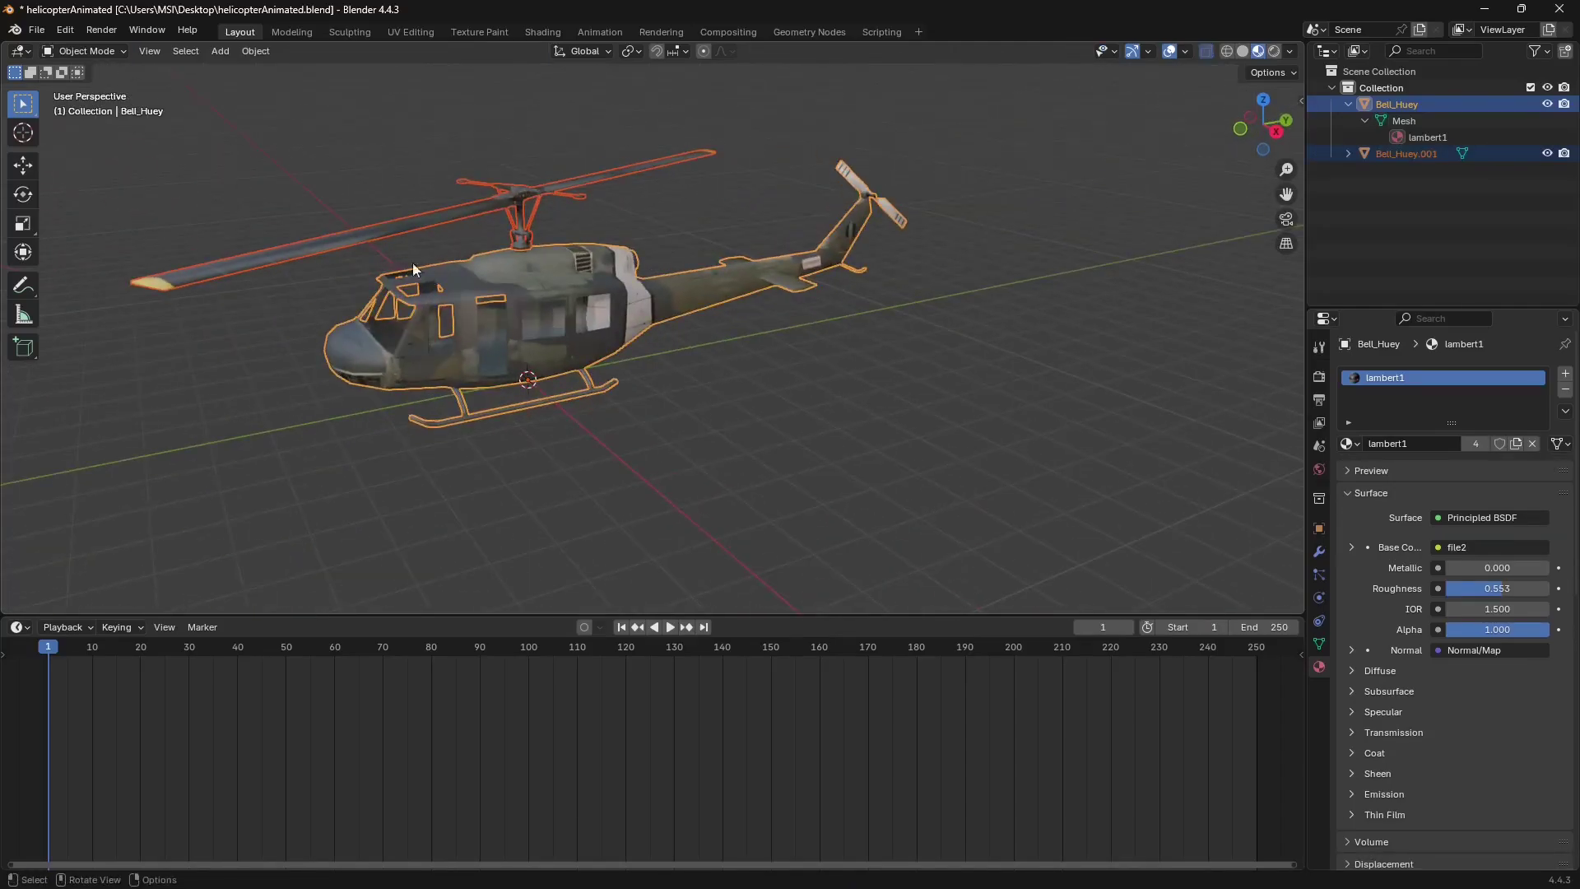
click(413, 269)
middle_drag(680, 370, 609, 357)
click(565, 224)
mouse_move(565, 224)
middle_down()
mouse_move(691, 247)
mouse_move(832, 239)
mouse_move(578, 237)
middle_up()
scroll(578, 237, down, 2)
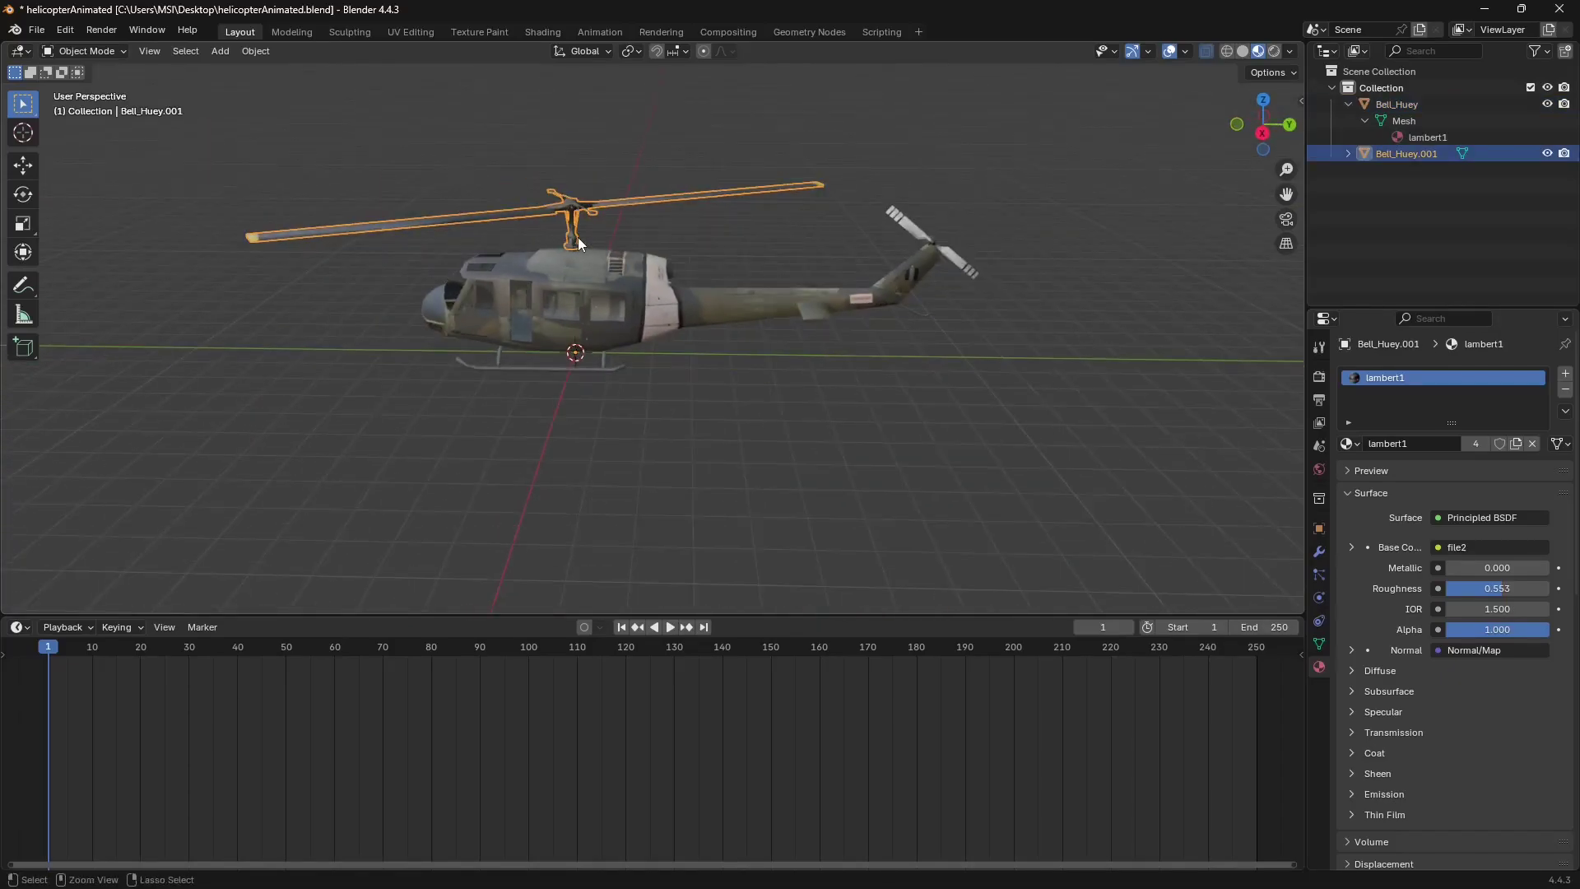
Undo the main rotor's separation and the joining of both rotors with Bell_Huey, and clear the selection.
shift+click(576, 237)
key(ctrl+j)
key(Tab)
key(alt+a)
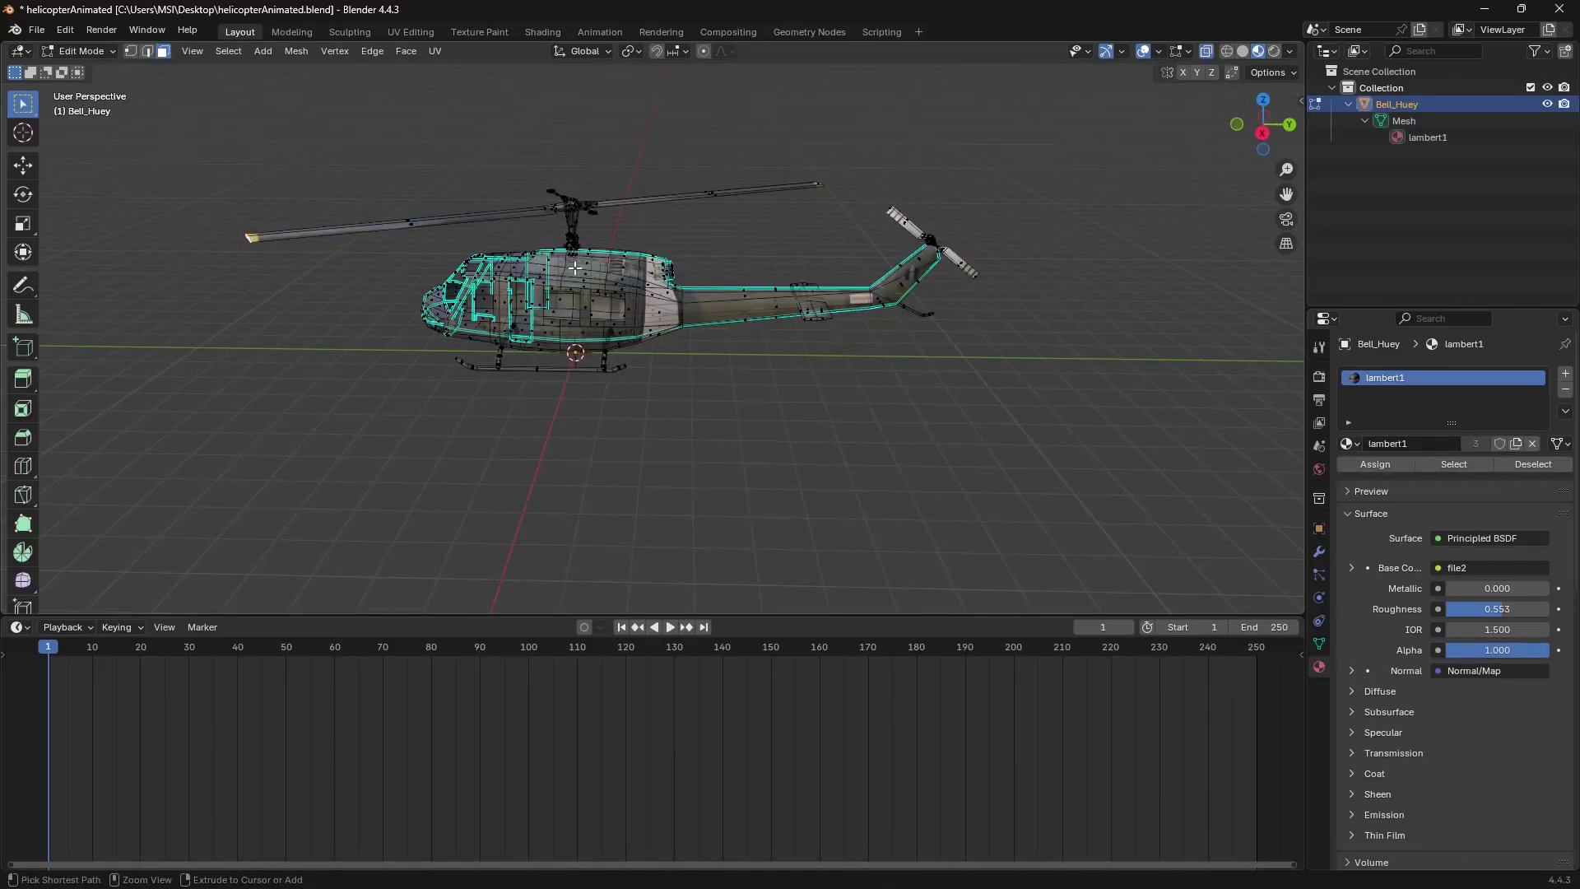
key(l)
key(l)
key(Tab)
key(ctrl+i)
key(ctrl+i)
key(ctrl+i)
key(ctrl+i)
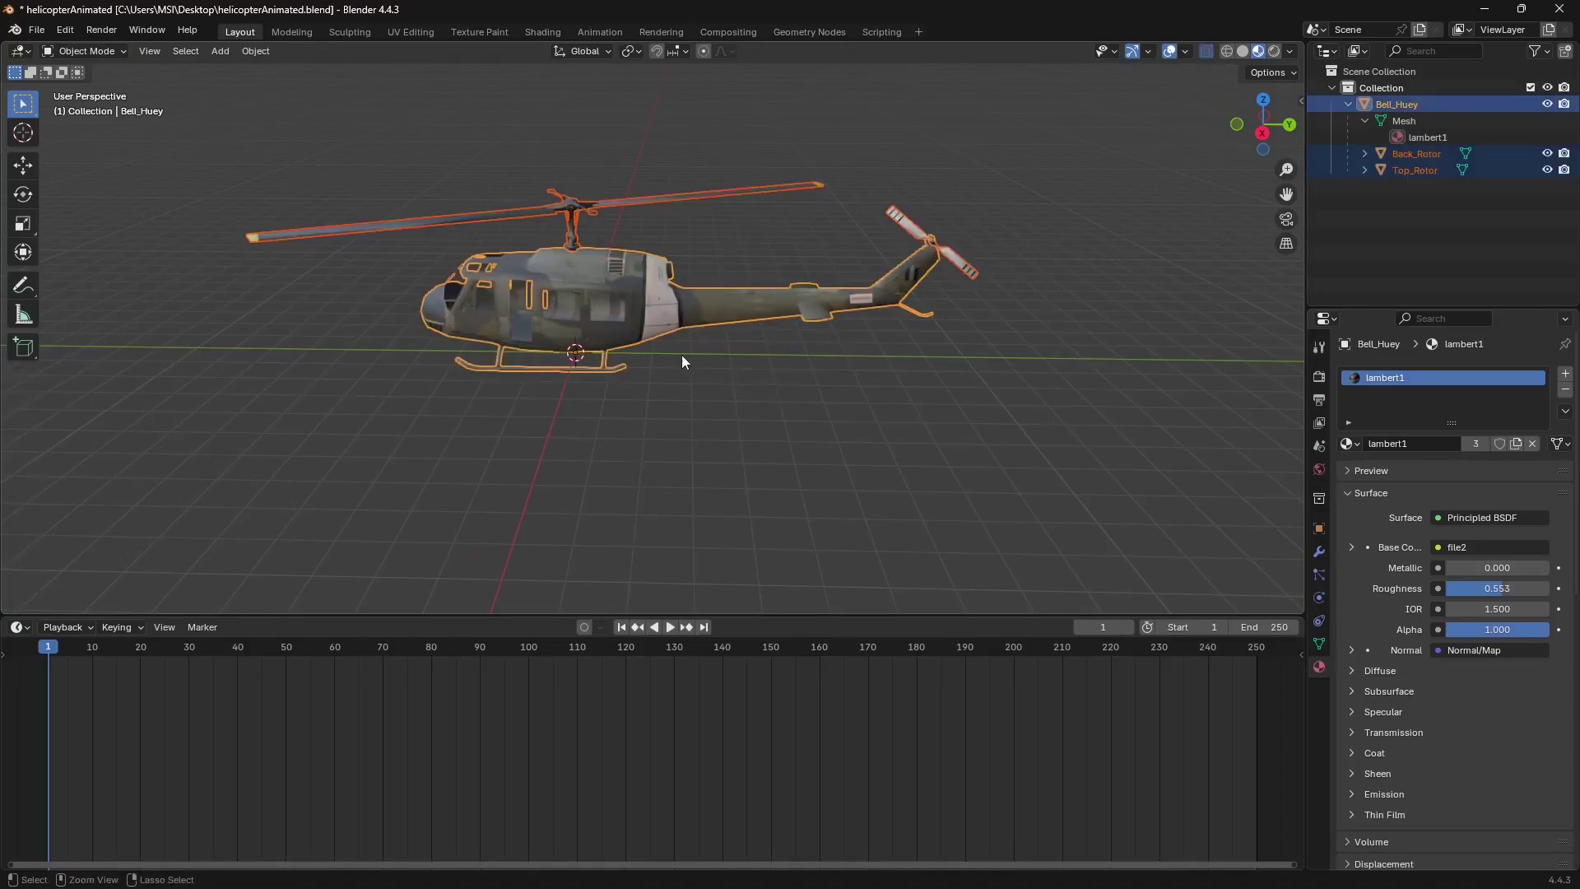
click(693, 375)
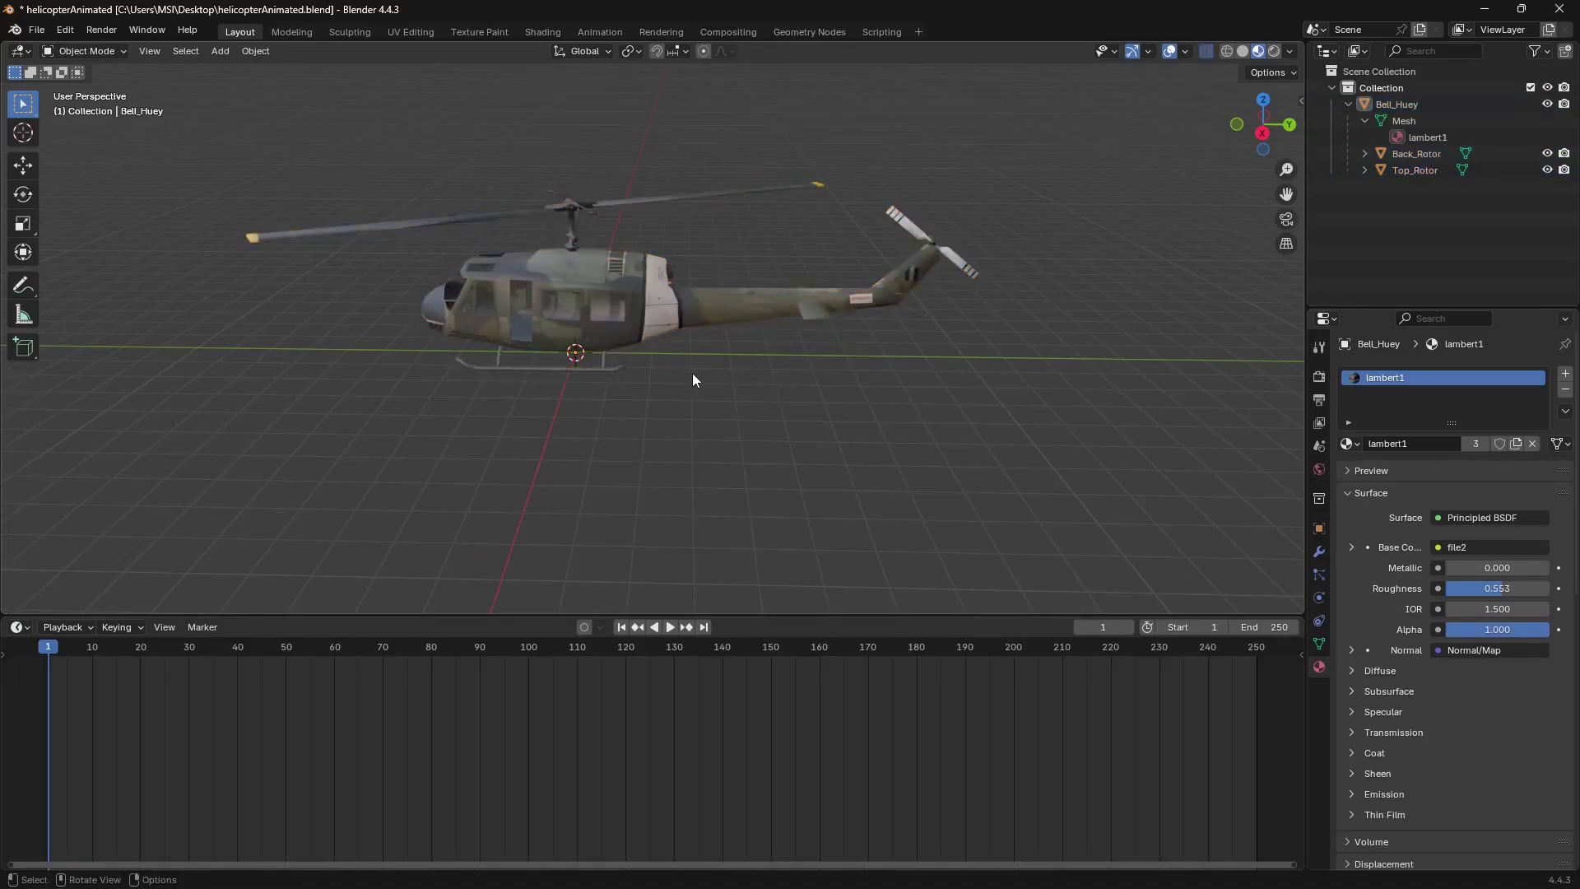
Select the tail rotor (Back_Rotor) and shrink the timeline area to enlarge the 3D viewport.
middle_drag(695, 377, 626, 317)
click(620, 311)
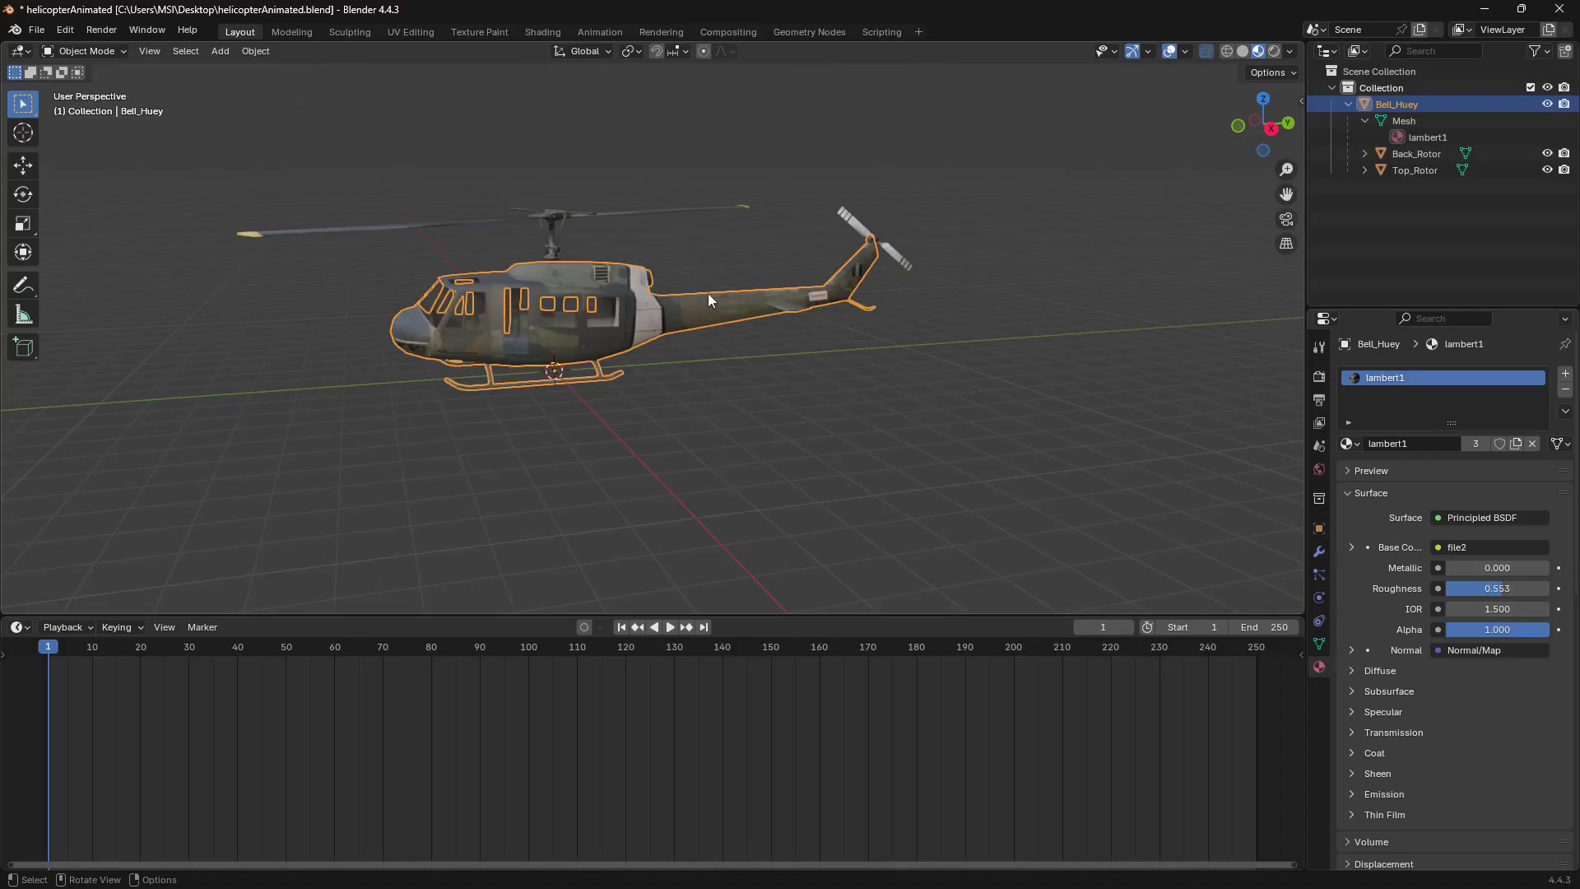
click(854, 222)
middle_drag(855, 222, 892, 329)
scroll(857, 363, up, 2)
scroll(857, 362, down, 3)
click(984, 452)
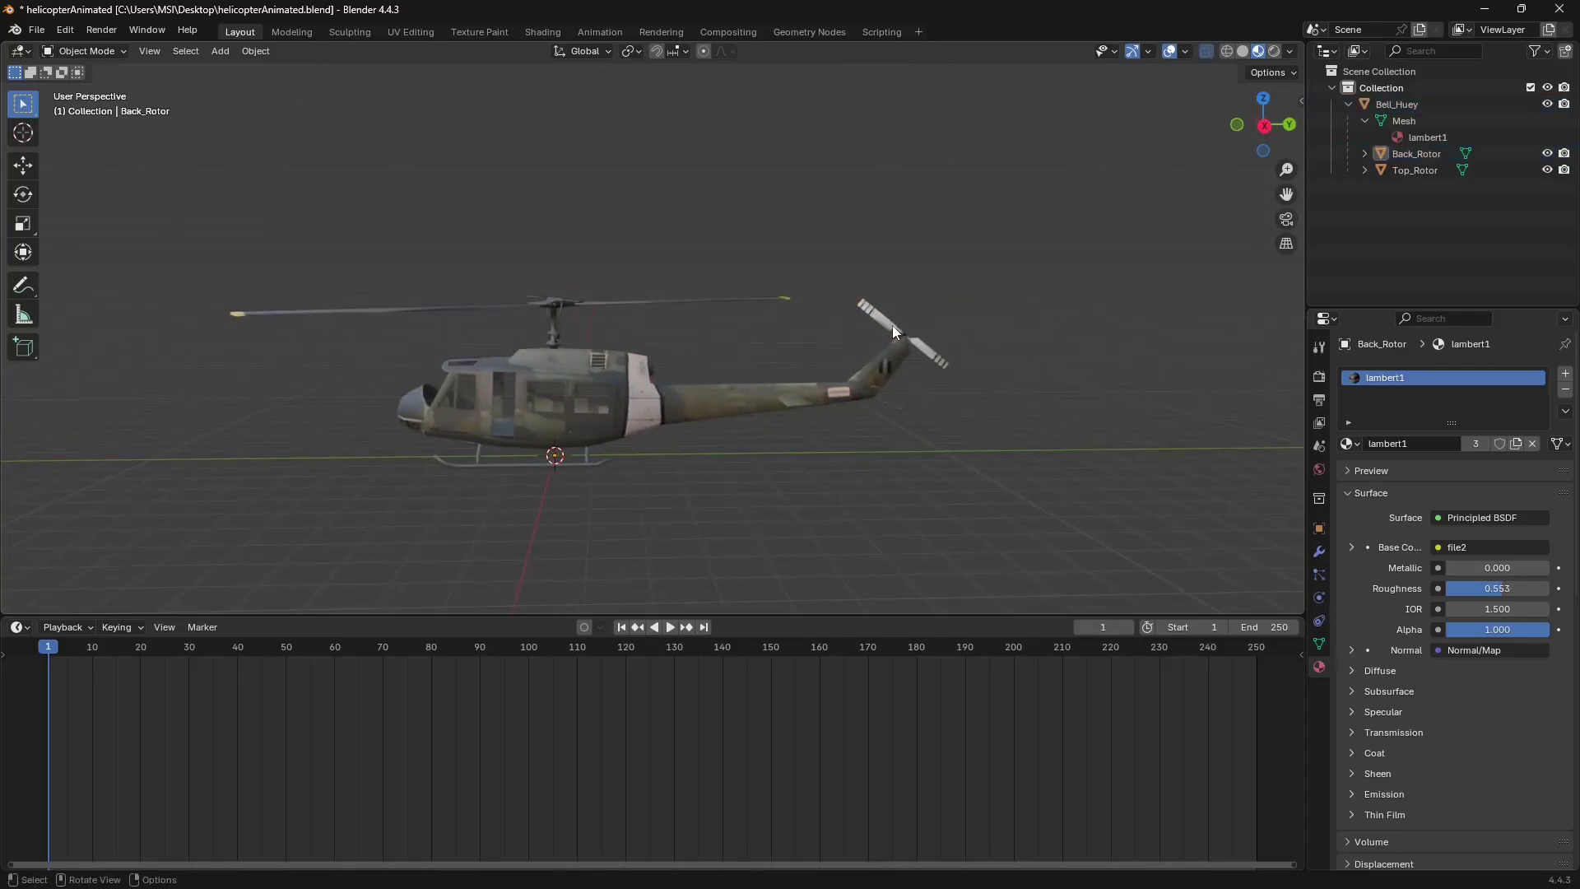
click(893, 329)
drag(856, 617, 856, 706)
Test-rotate Back_Rotor about its current origin and undo the rotation.
key(r)
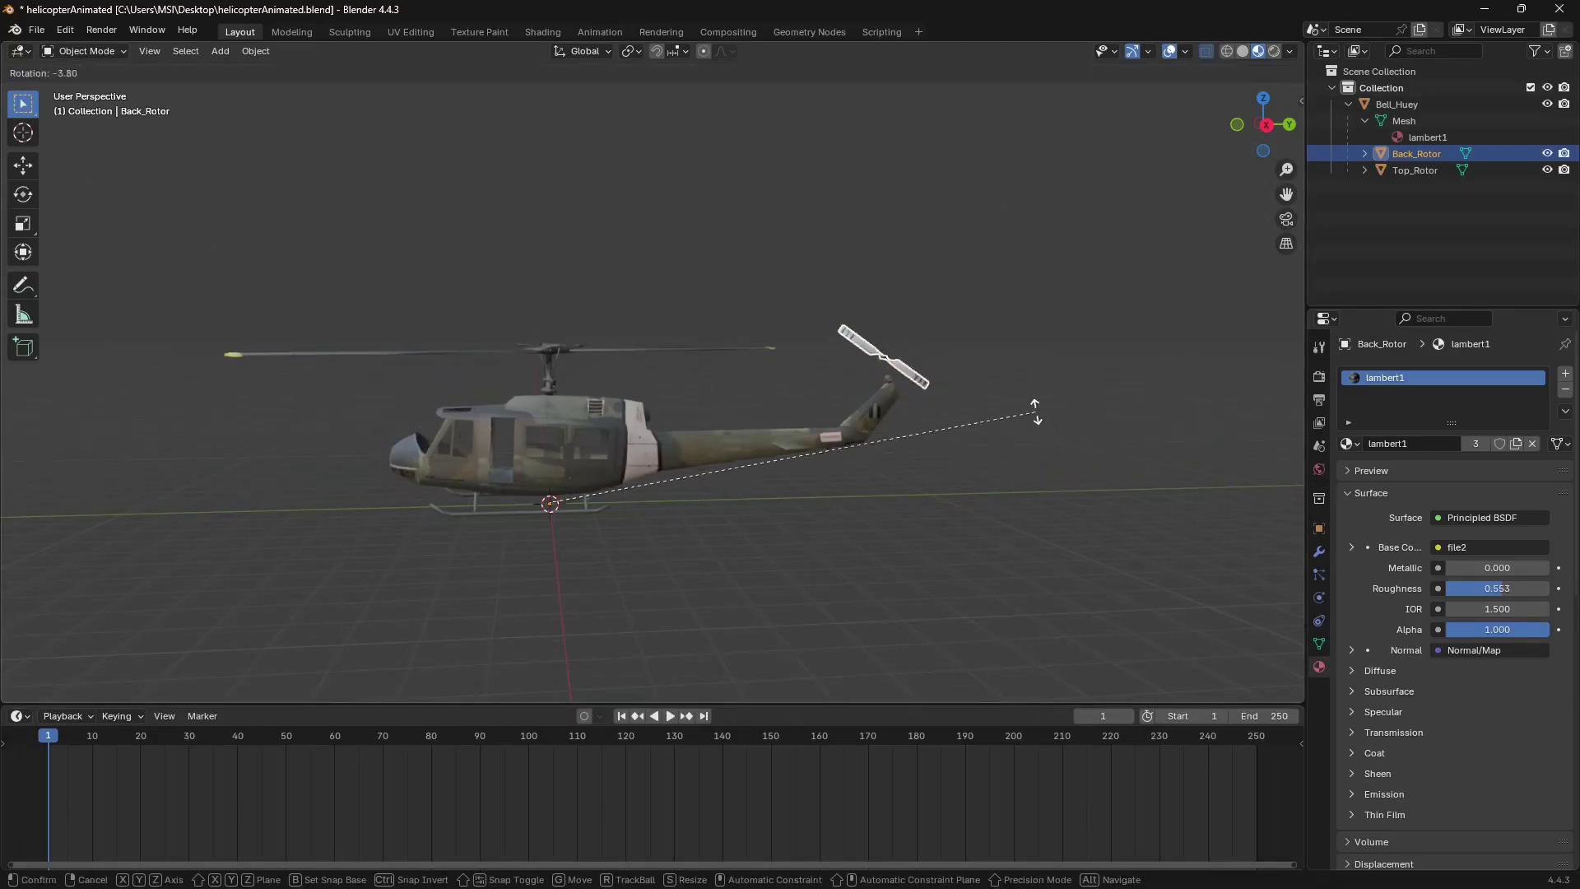
click(680, 325)
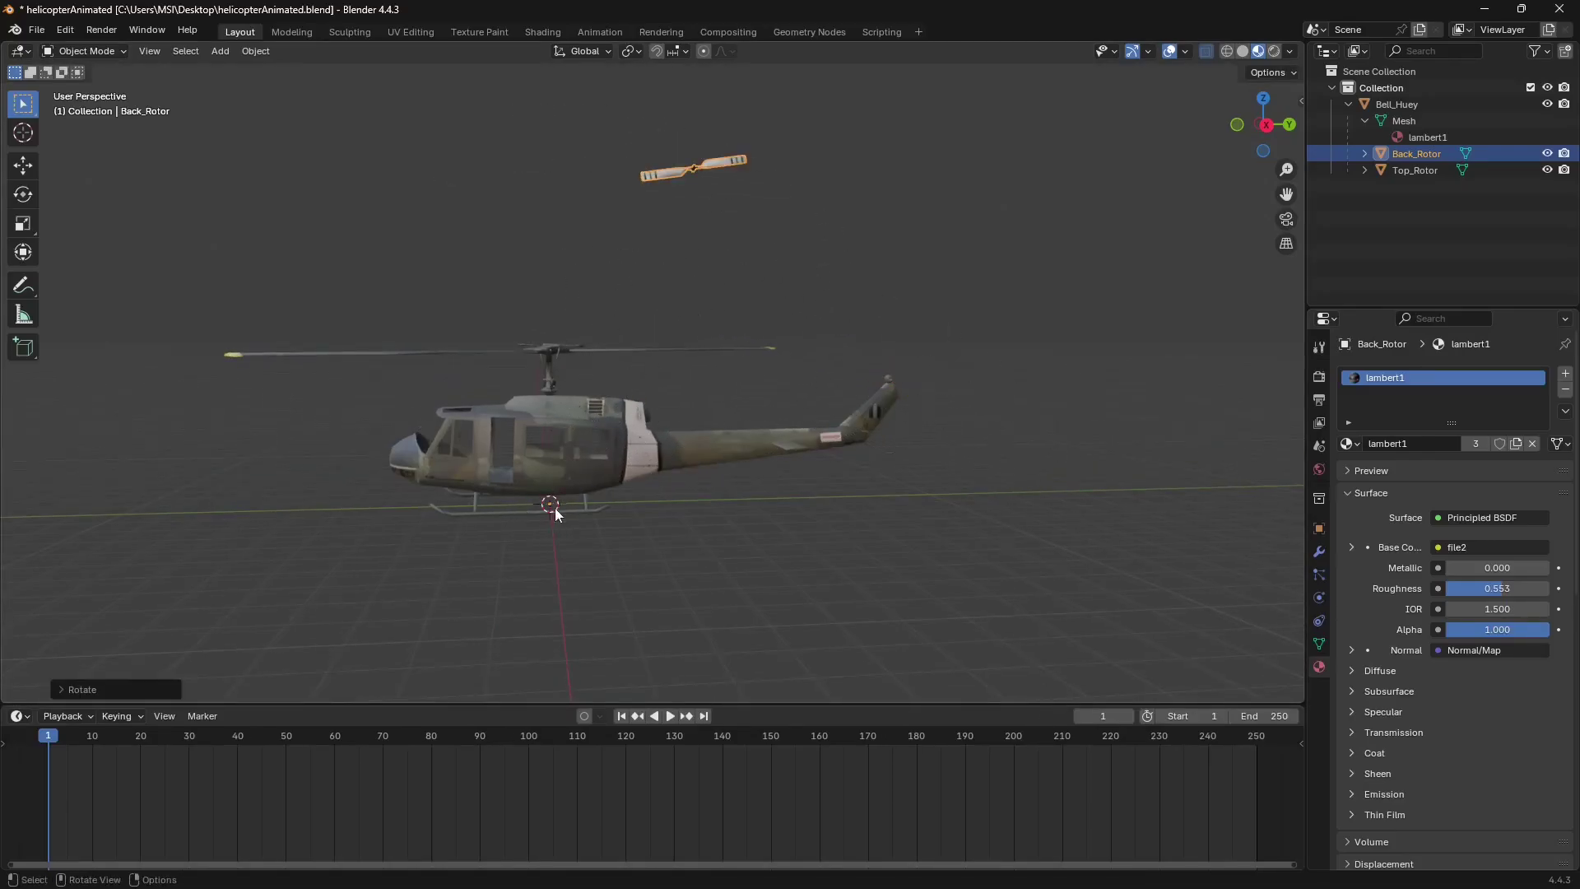
key(ctrl+z)
Set Back_Rotor's origin to its geometry.
key(KP_3)
click(256, 51)
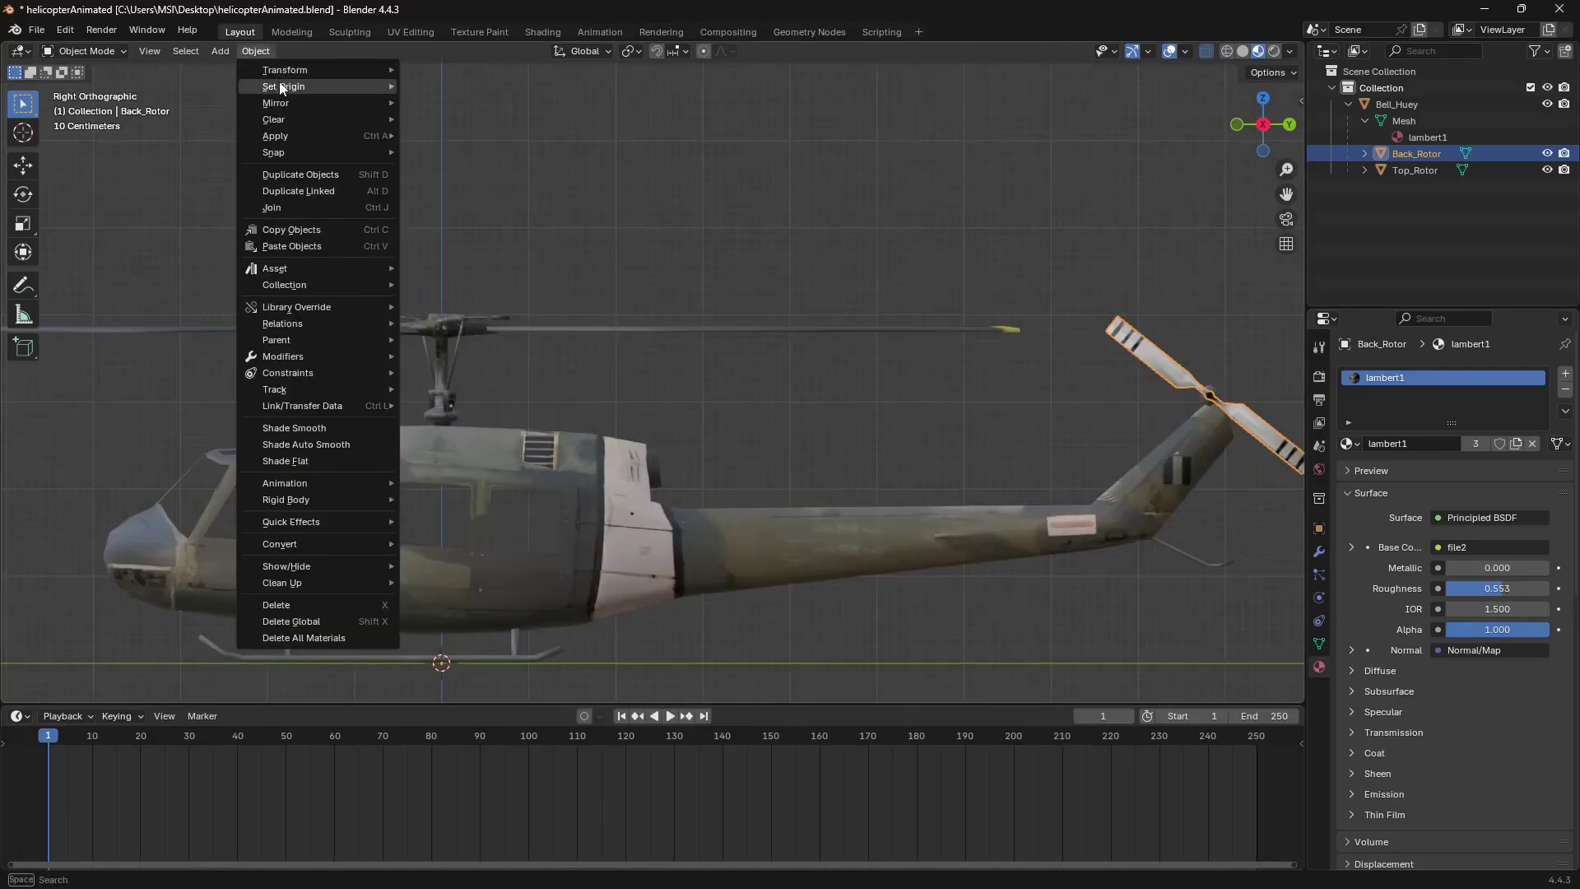
mouse_move(284, 86)
click(487, 104)
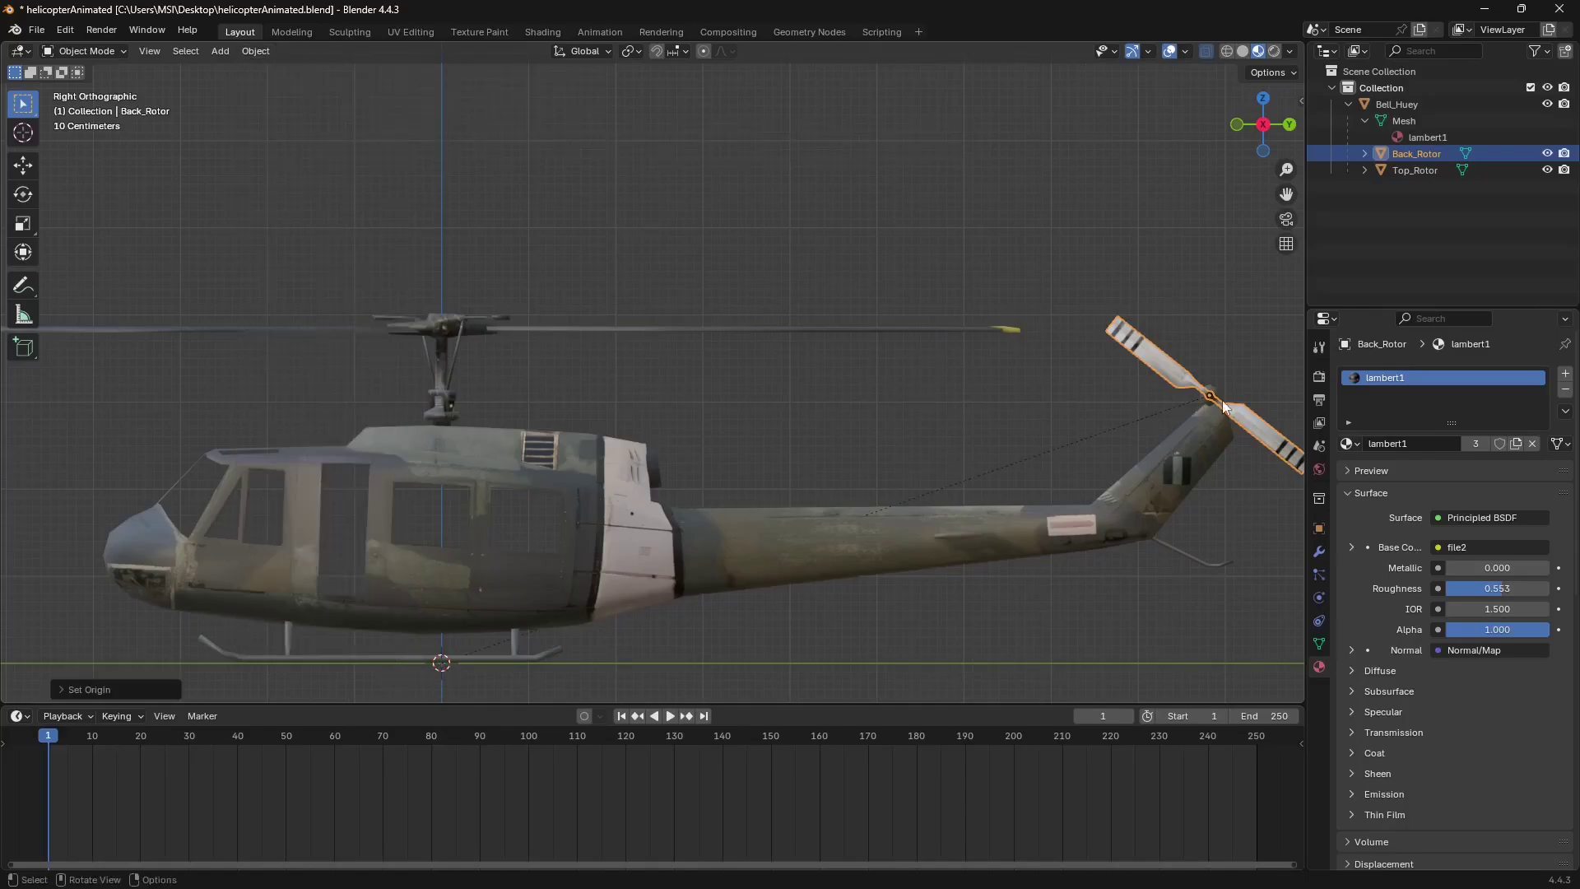
scroll(1092, 420, down, 2)
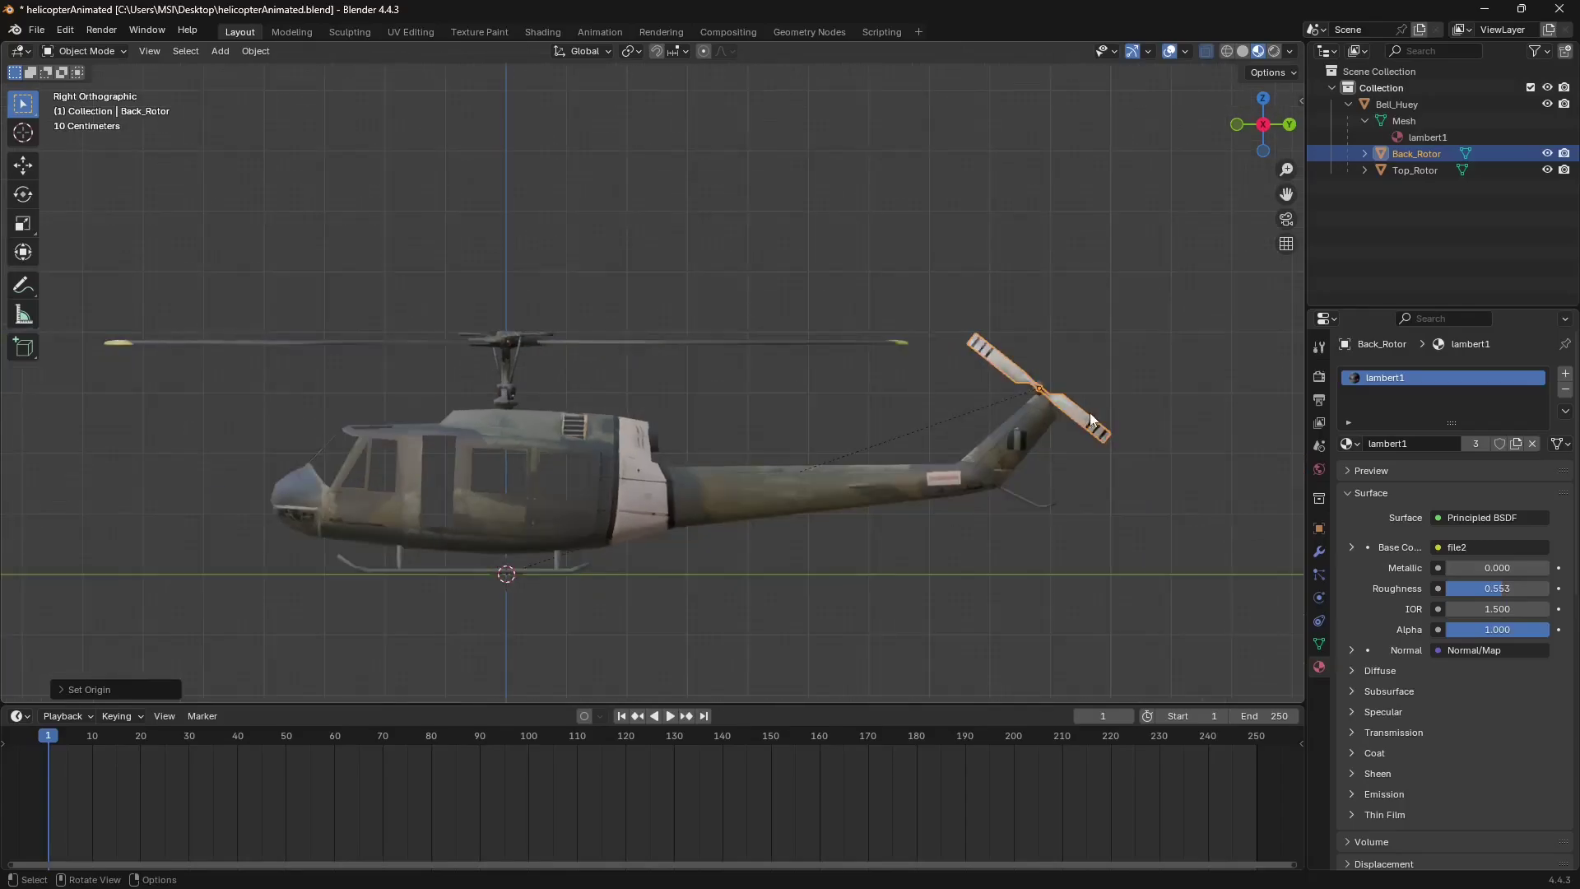
Test-rotate the tail rotor about its new origin in the right orthographic view and undo the rotation.
key(r)
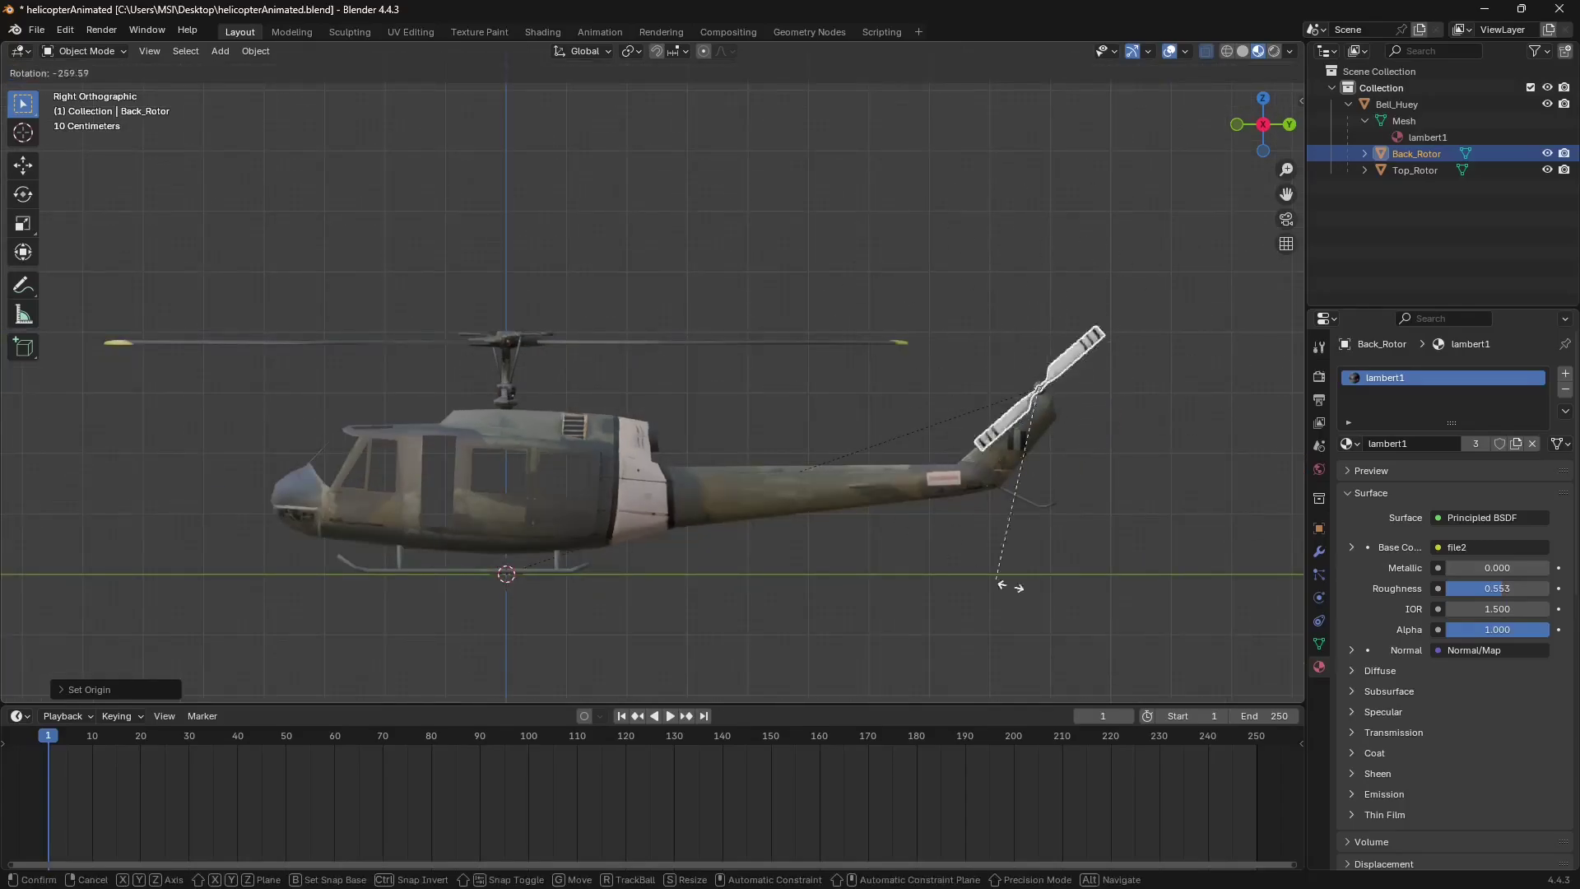
click(1050, 393)
key(ctrl+z)
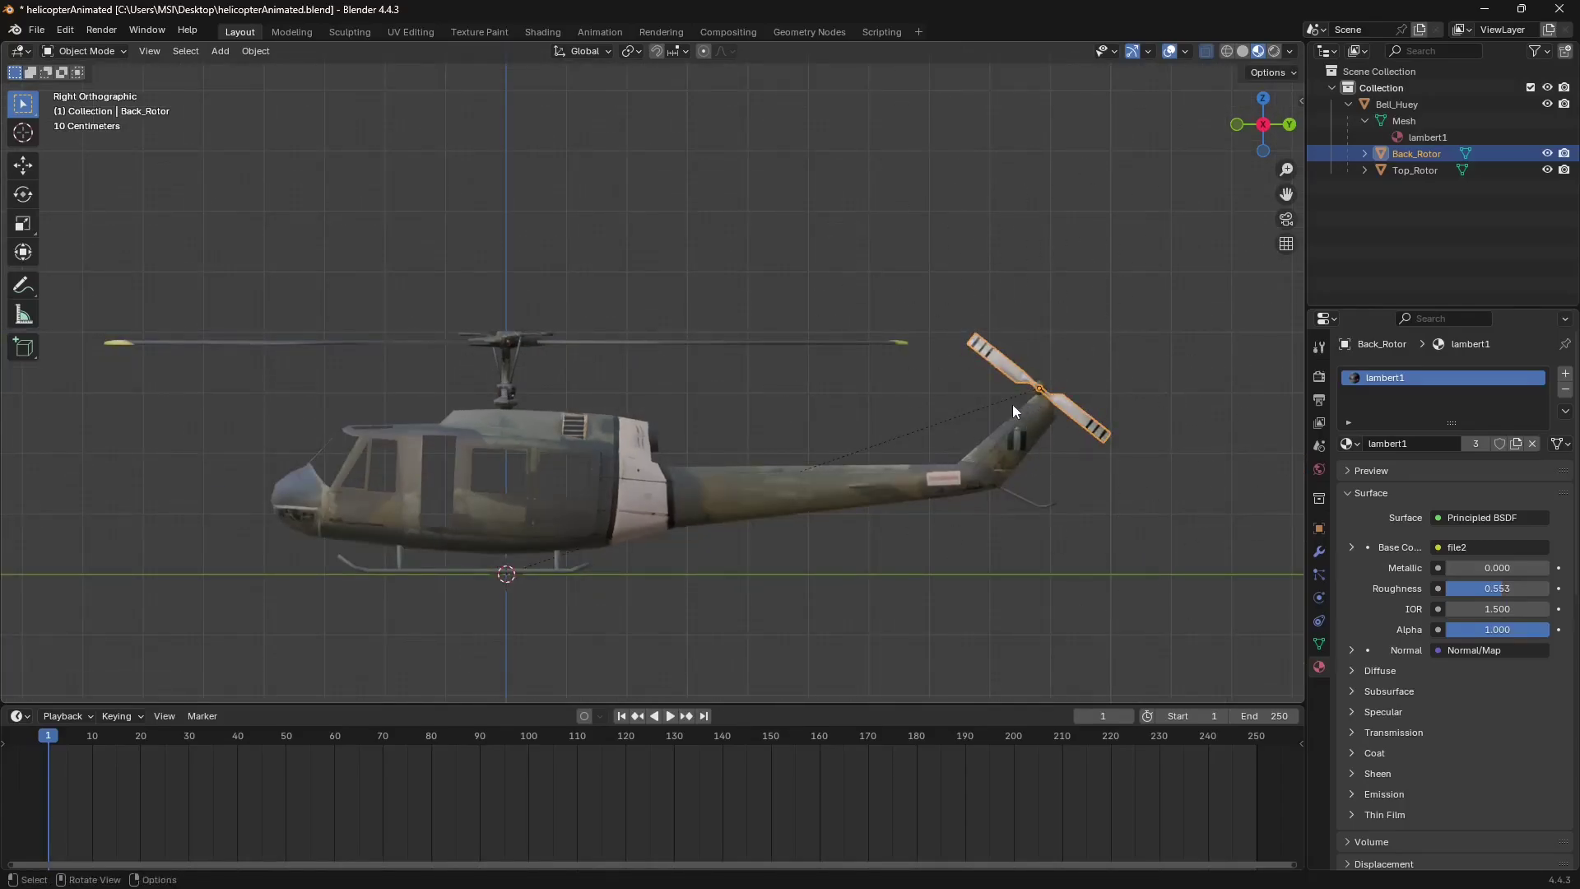
Select Top_Rotor and set its origin to its geometry.
click(494, 354)
middle_drag(494, 354, 452, 247)
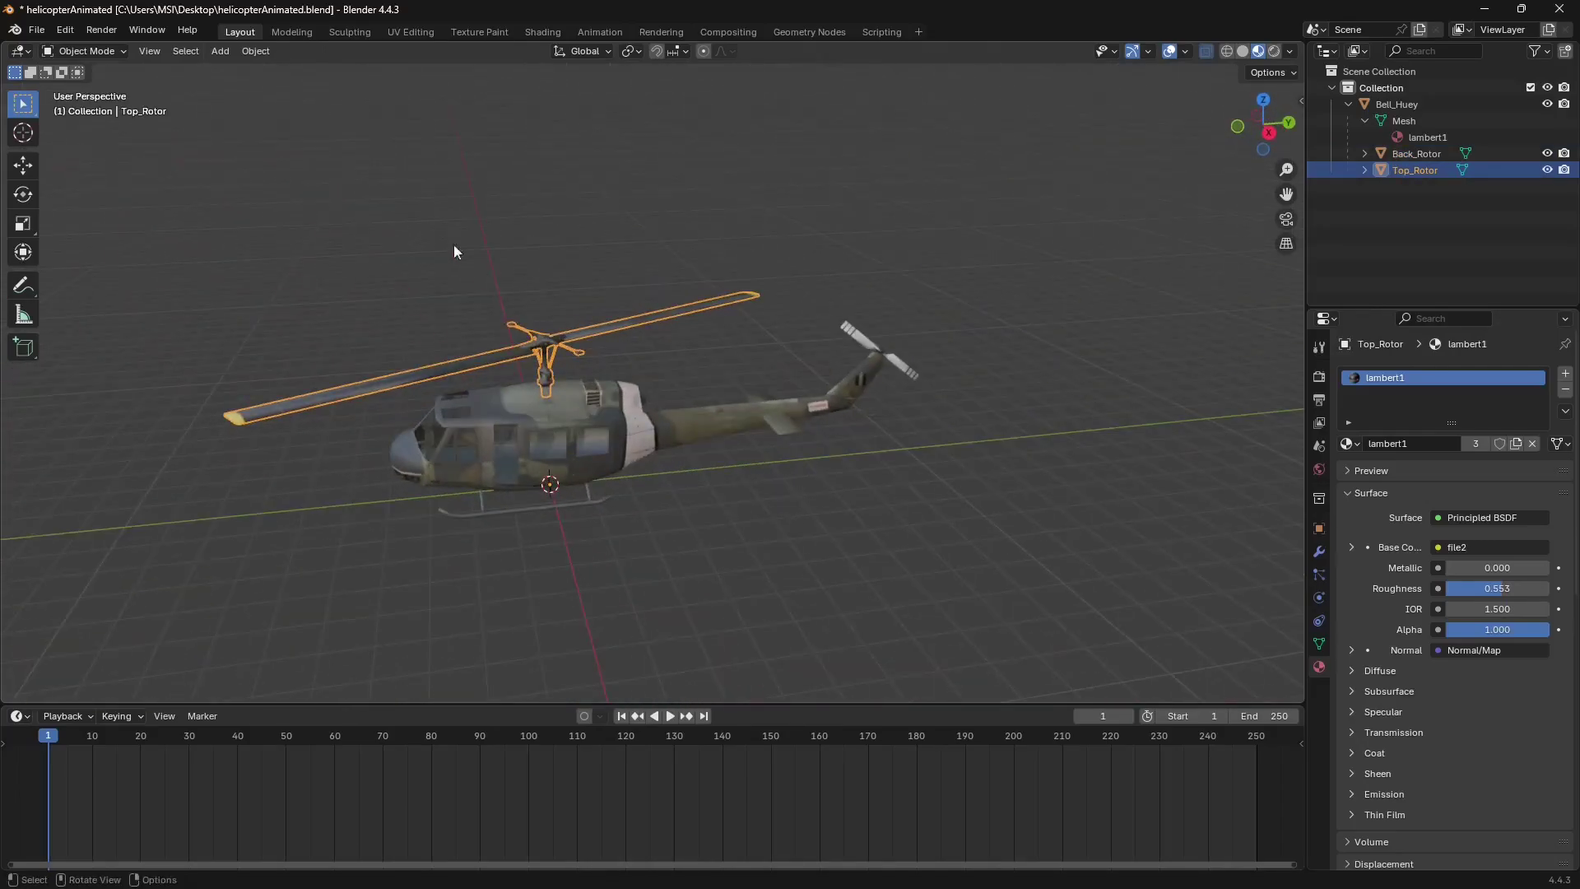
click(255, 51)
mouse_move(290, 89)
click(467, 103)
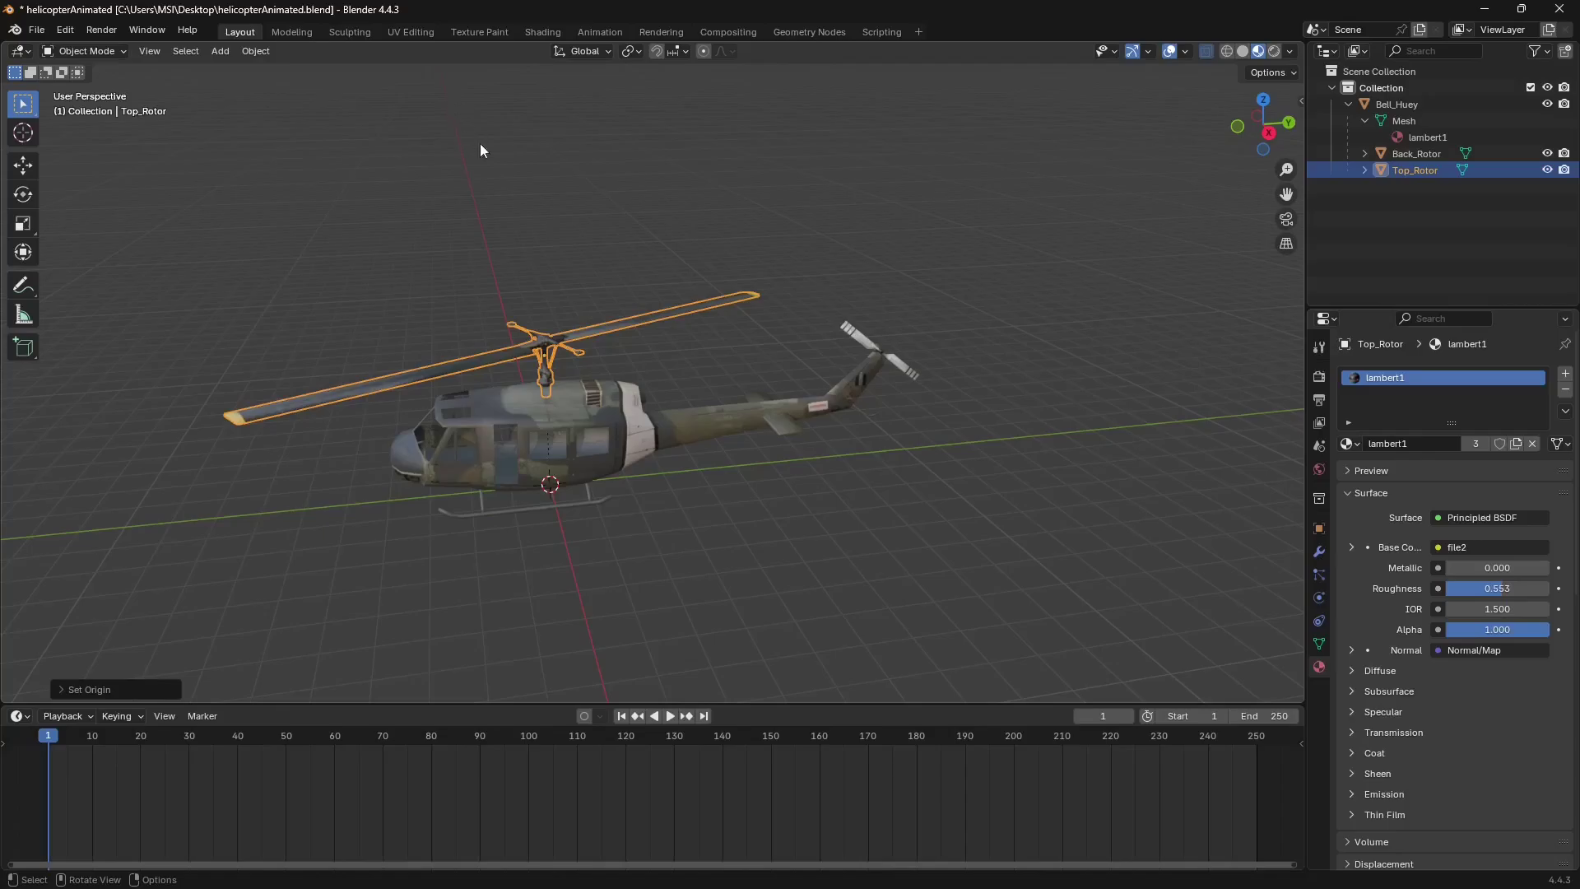
Select Back_Rotor in the right orthographic view and snap the 3D cursor to it.
scroll(480, 143, up, 4)
middle_drag(481, 143, 535, 289)
middle_drag(451, 352, 495, 381)
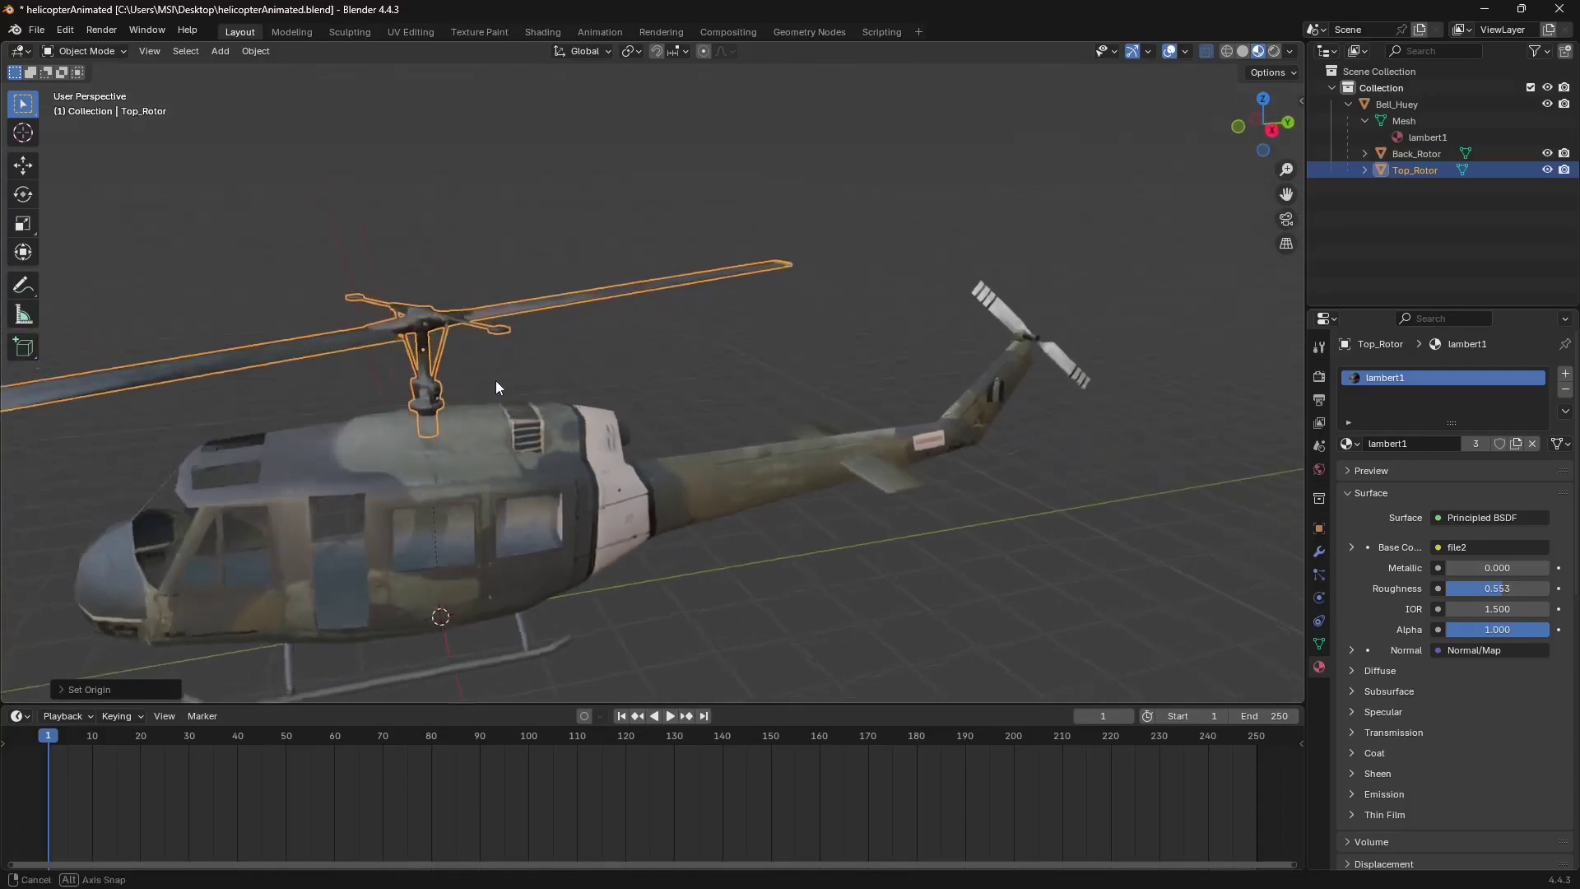
key(KP_3)
click(909, 373)
key(KP_Decimal)
scroll(823, 382, up, 3)
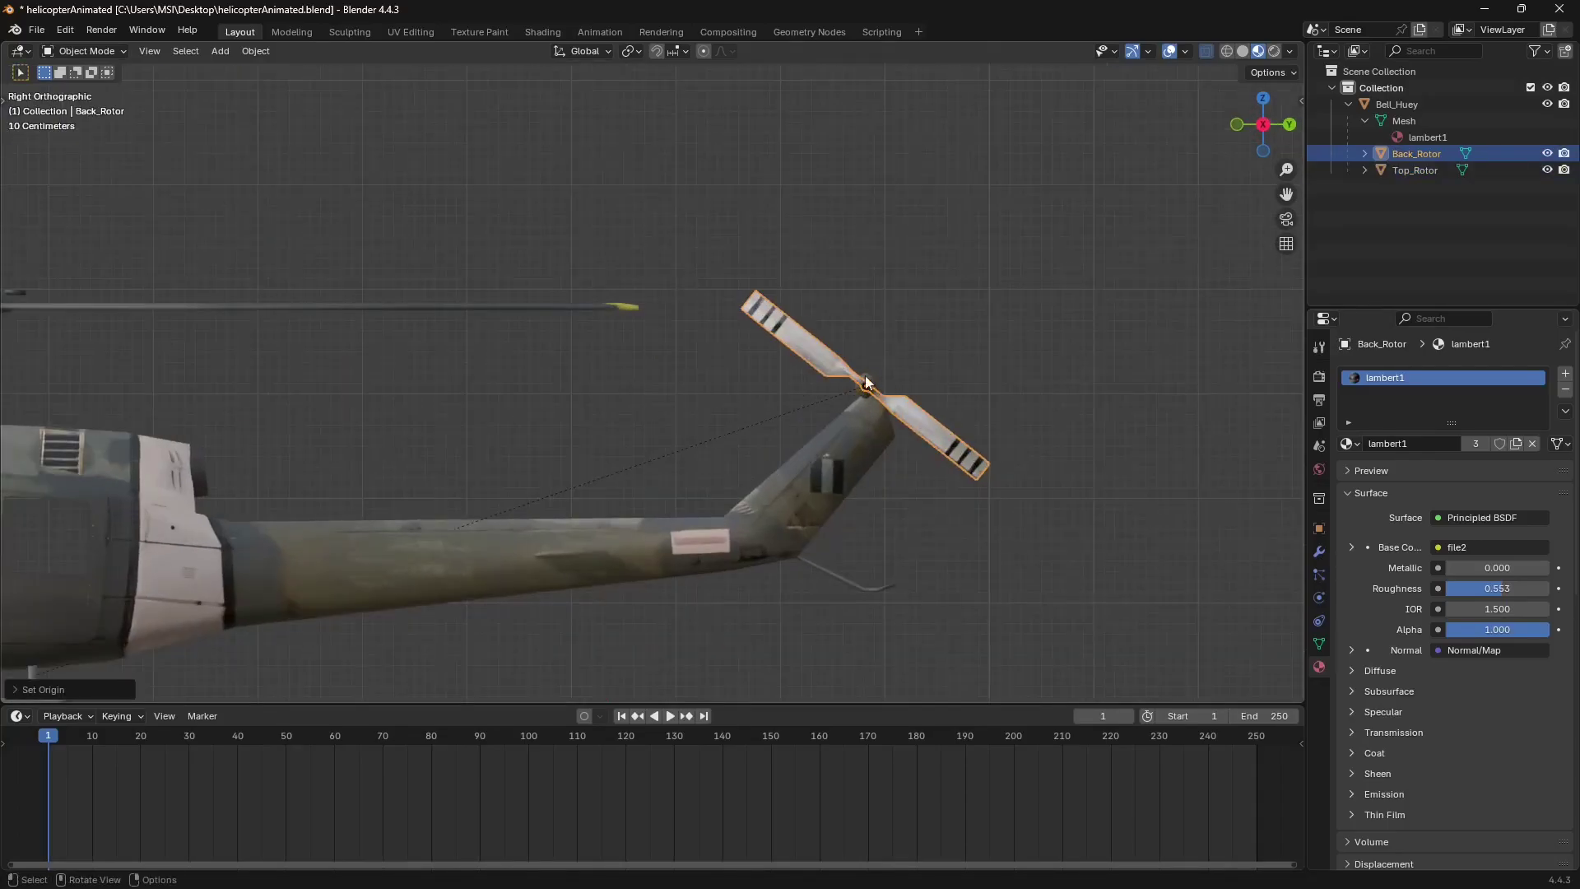
key(shift+s)
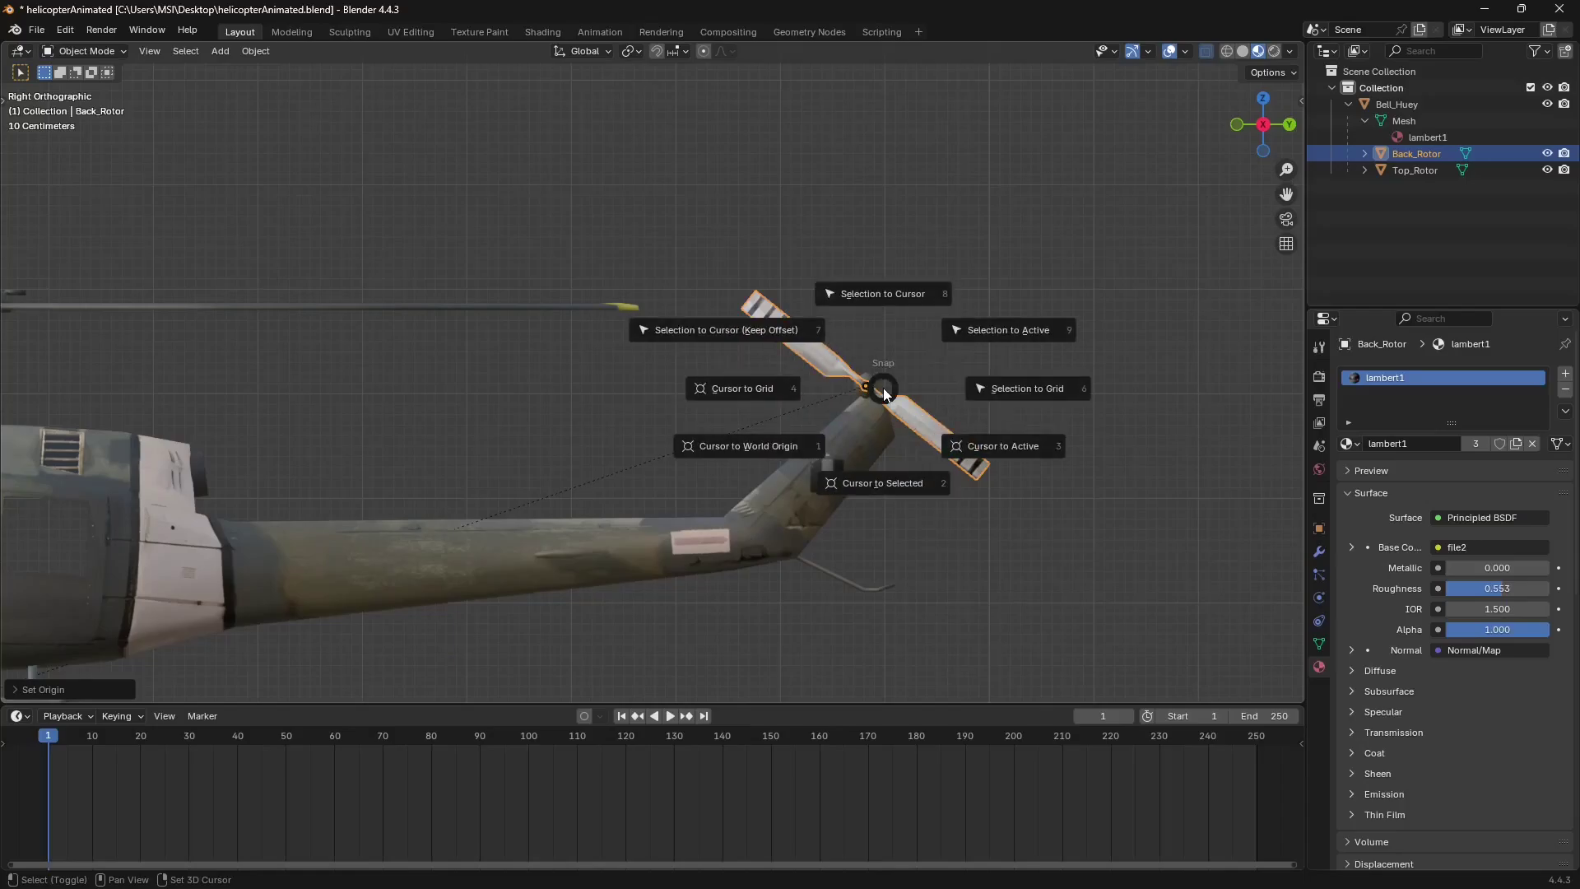
click(887, 483)
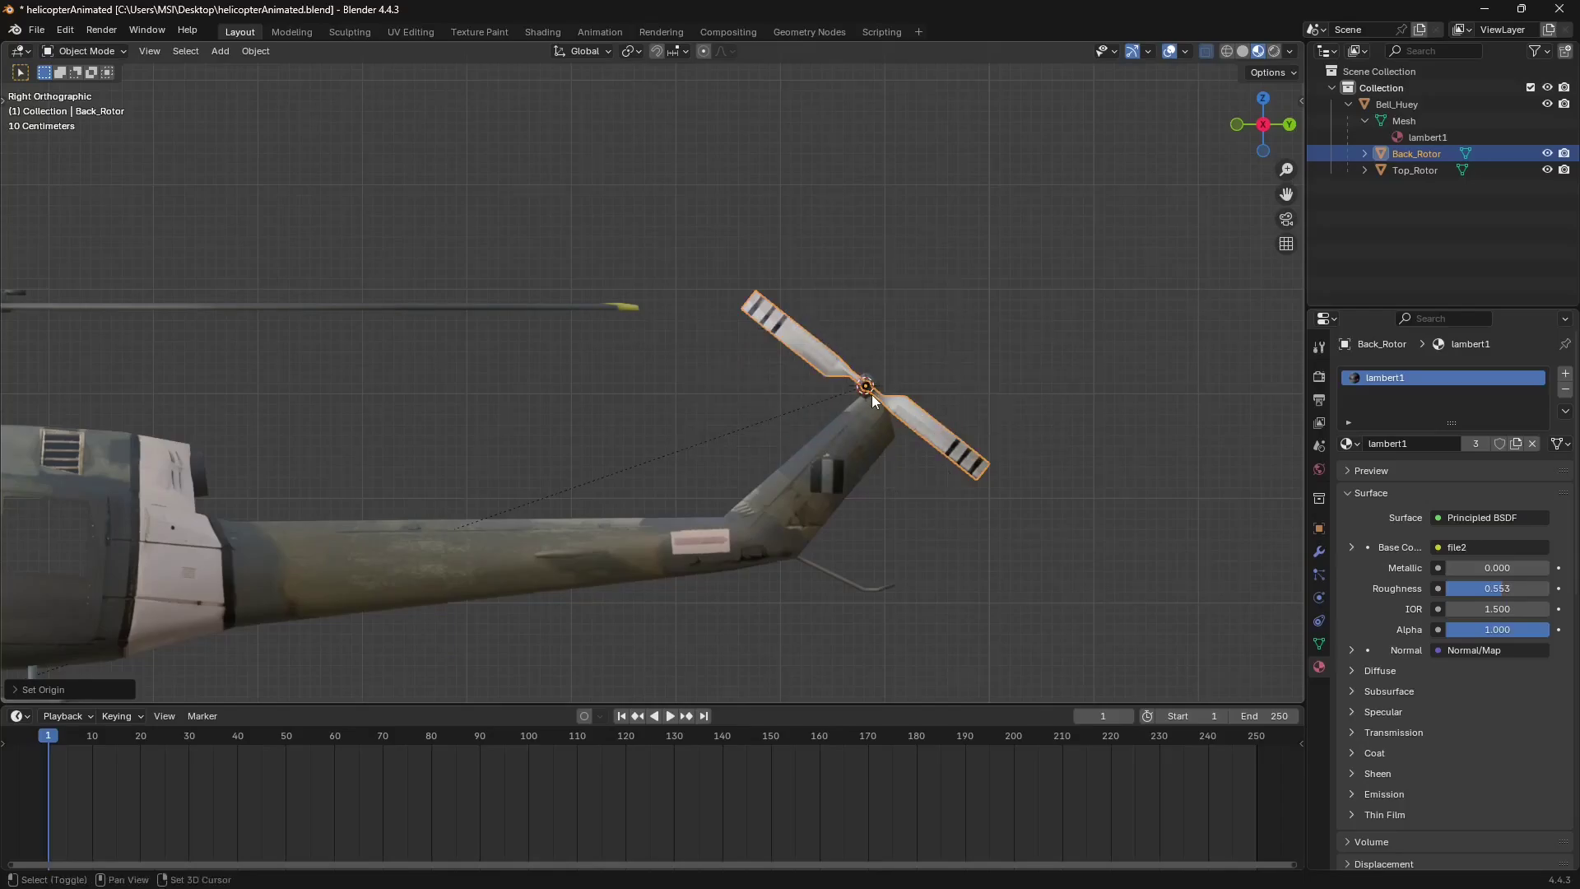
Add an armature at the 3D cursor and move it down along Z until the bone's tip meets the tail rotor hub.
key(shift+a)
click(818, 402)
middle_drag(835, 407, 1213, 49)
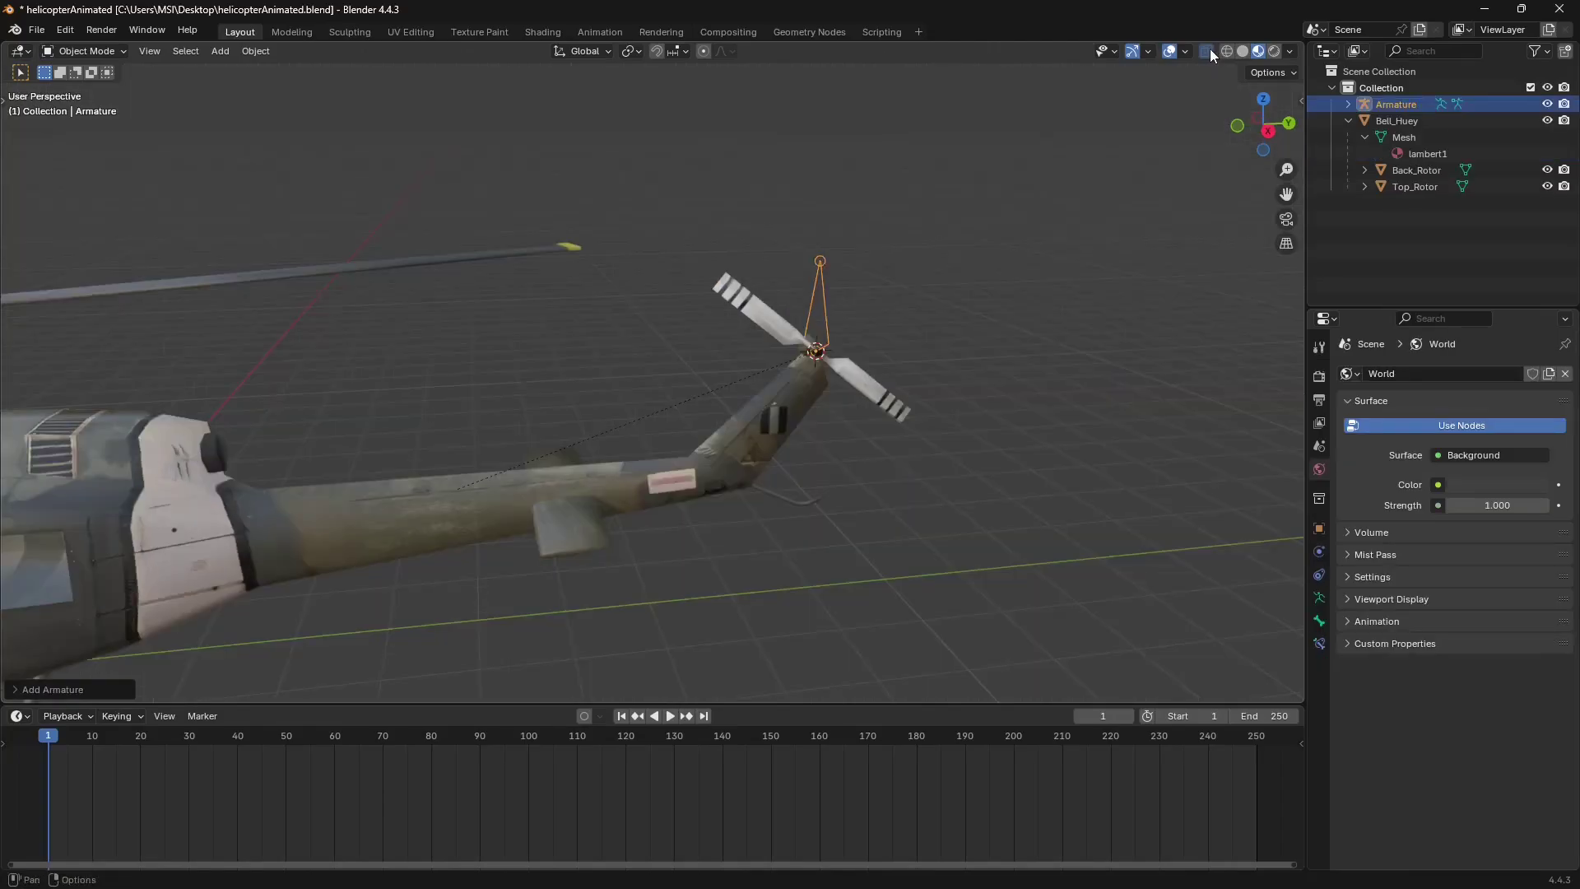
scroll(691, 295, up, 3)
key(g)
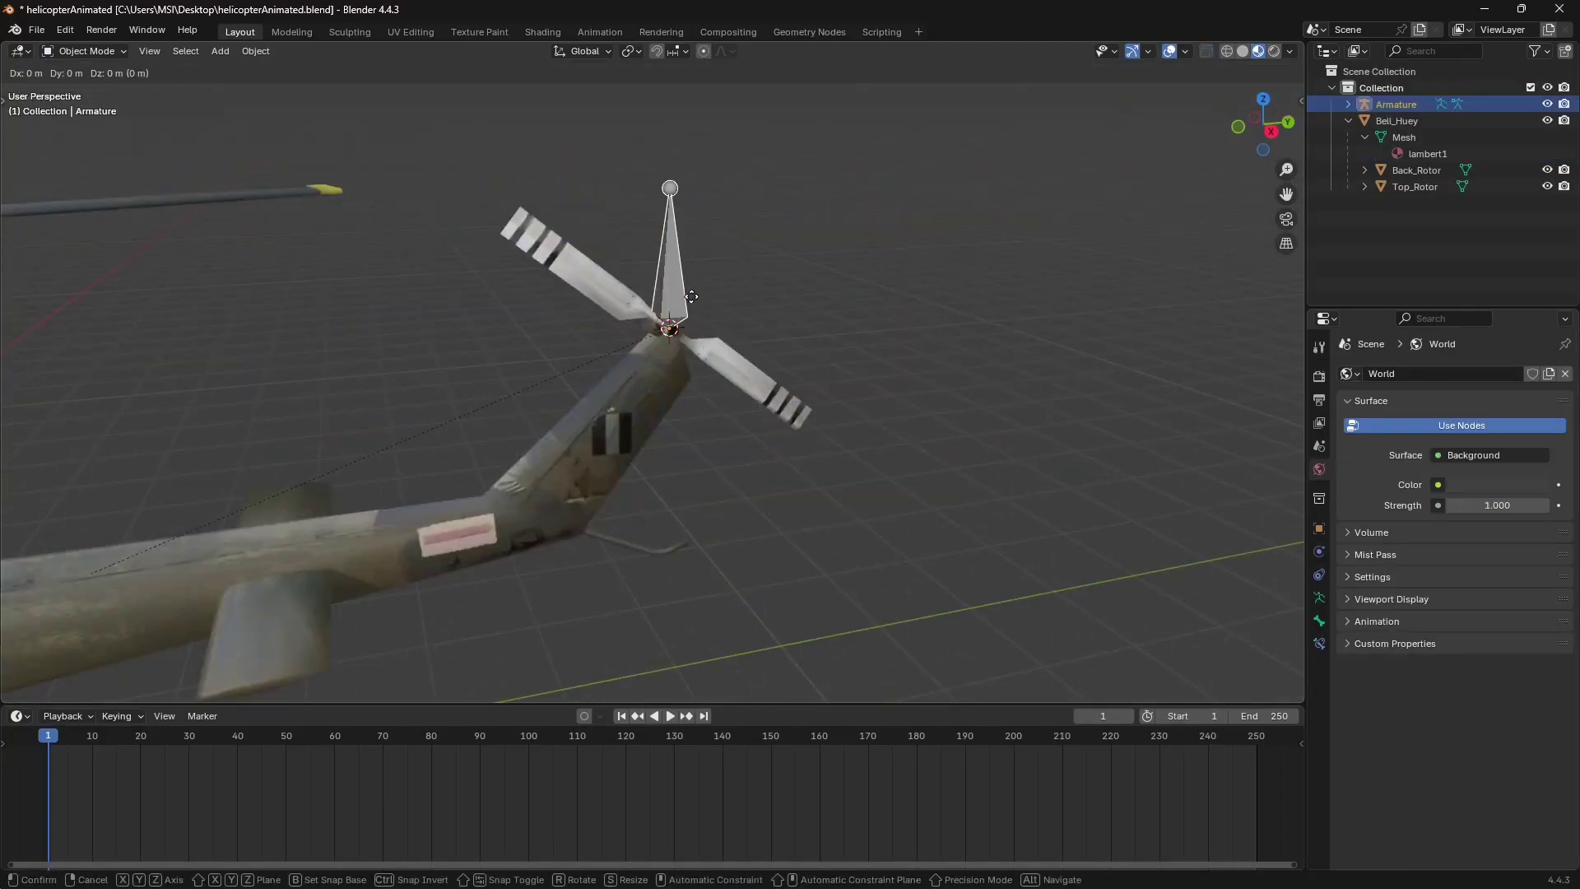
key(z)
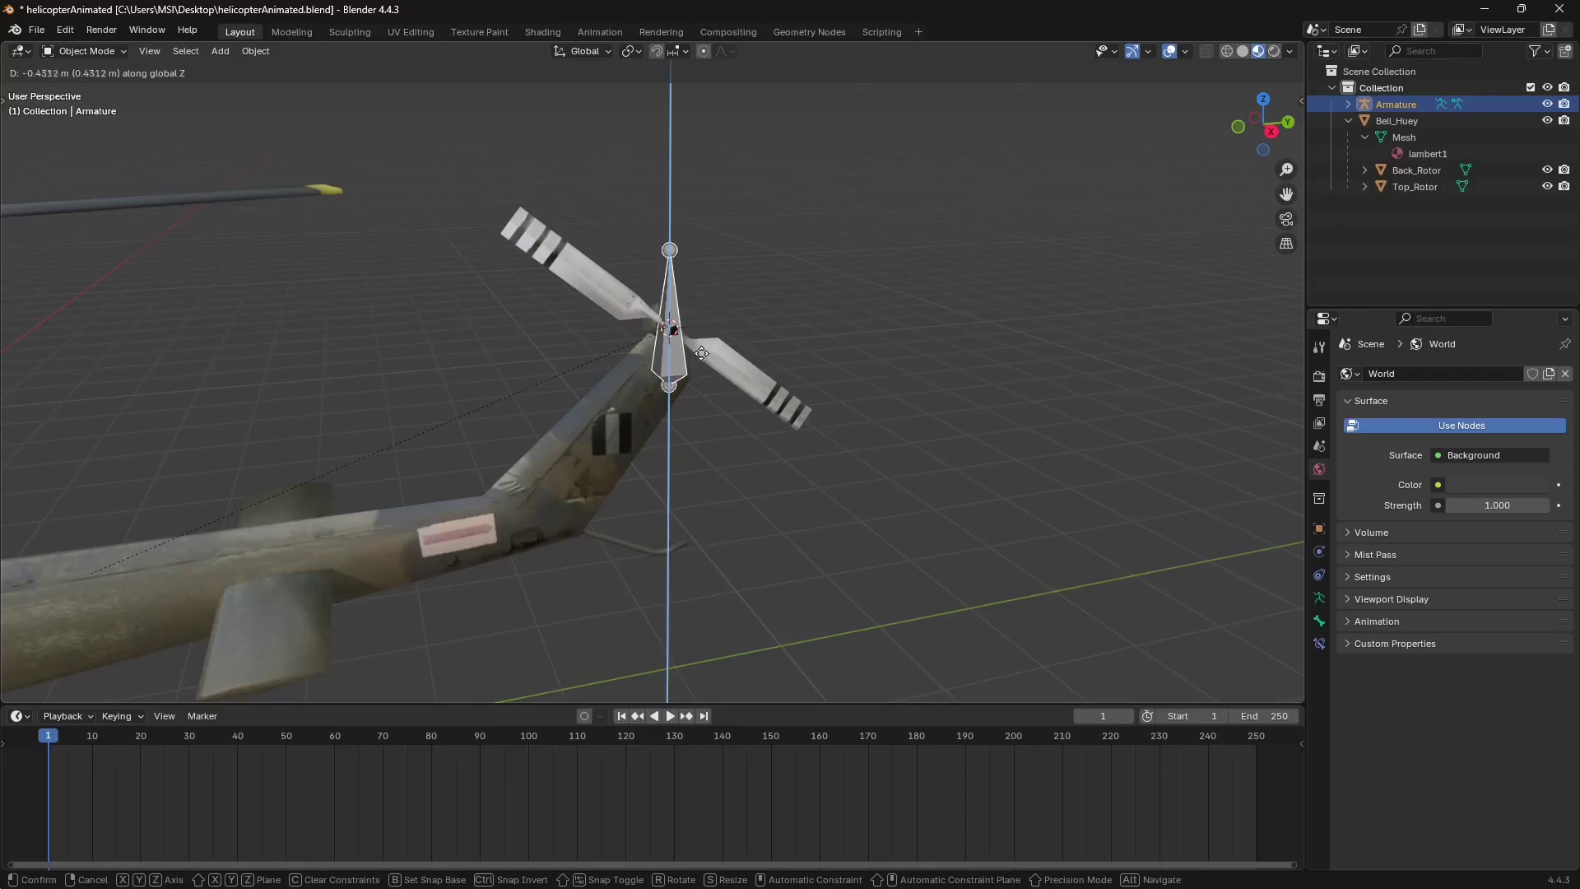
click(702, 423)
middle_drag(693, 423, 457, 326)
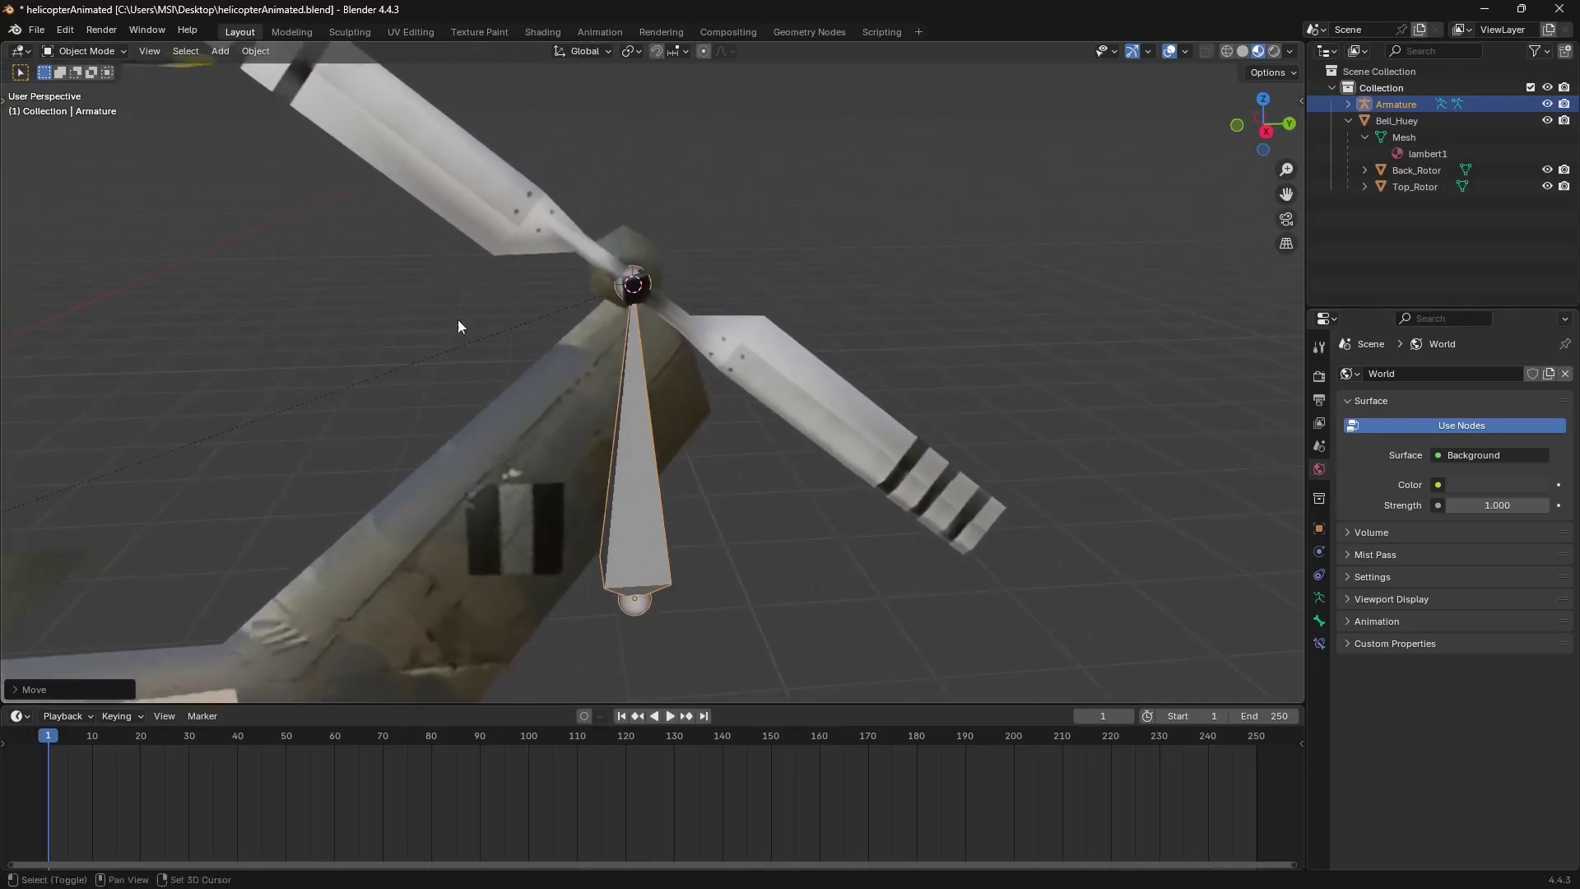
Enter Edit Mode on the armature and extrude a bone sideways along global X from the joint at the tail rotor hub.
click(90, 54)
click(72, 79)
middle_drag(635, 266, 664, 381)
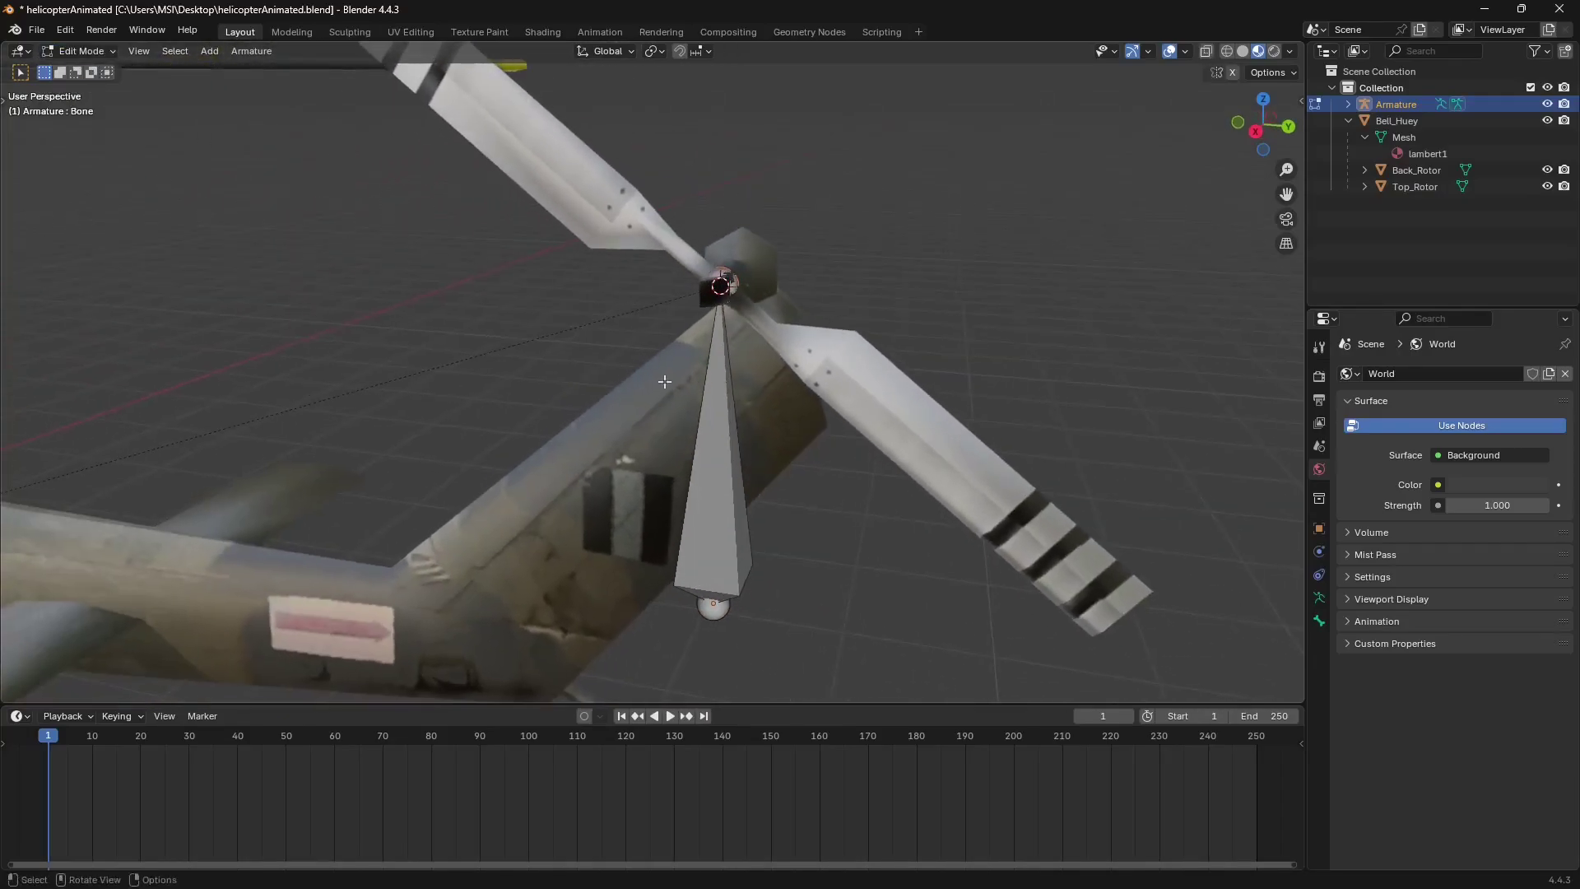
middle_drag(720, 268, 715, 315)
key(e)
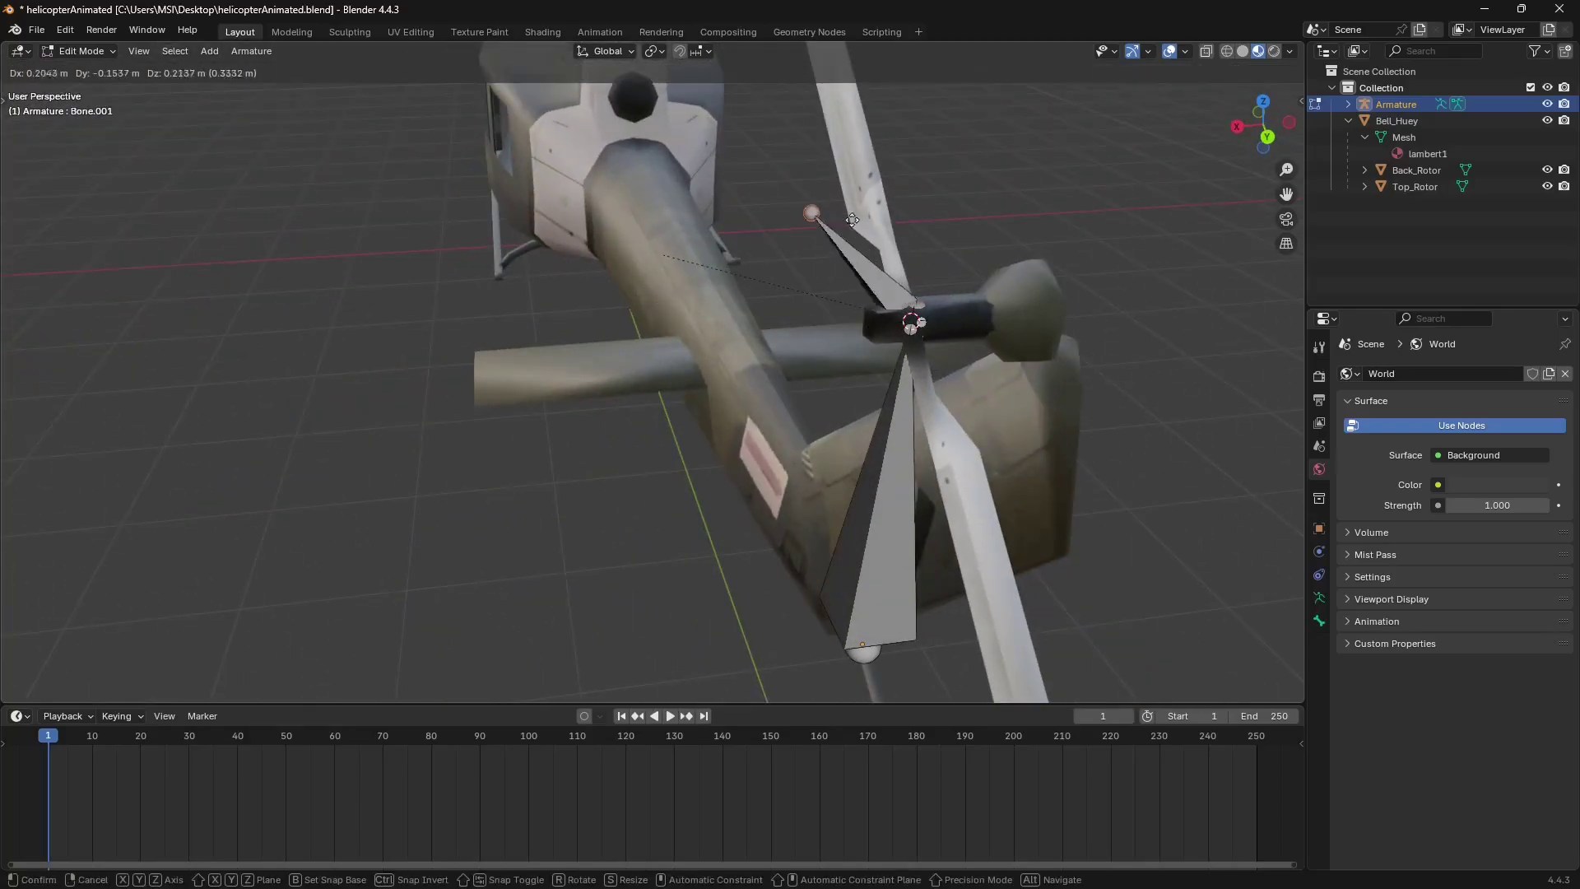
key(x)
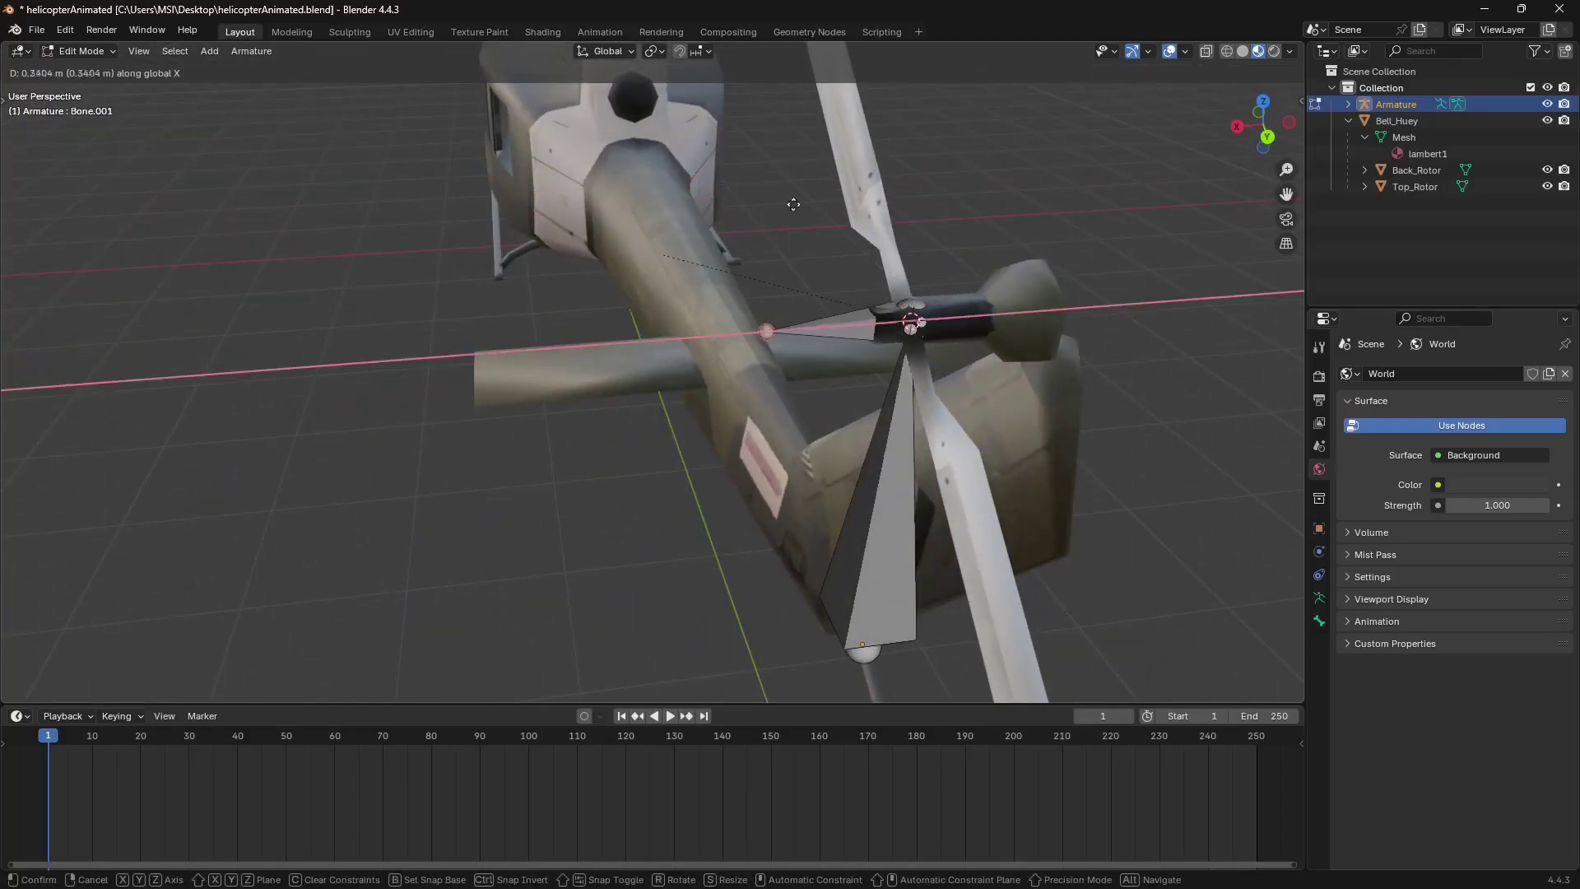
click(576, 216)
Extrude a chain of two more bones rearward along global Y from the end of the tail rotor's sideways bone.
middle_drag(576, 216, 700, 285)
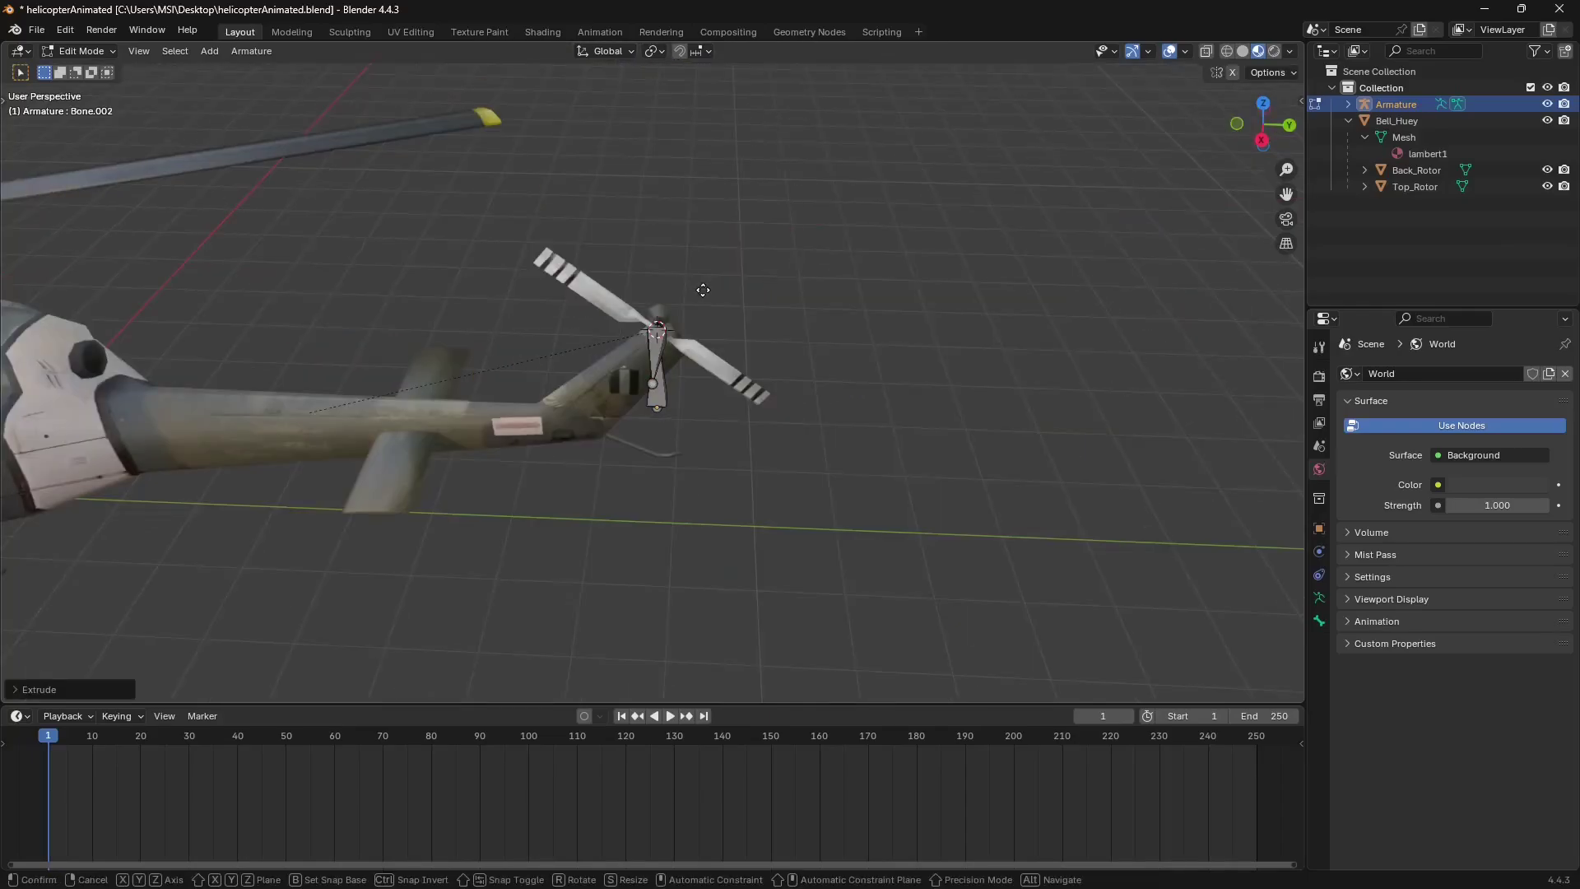
key(e)
key(y)
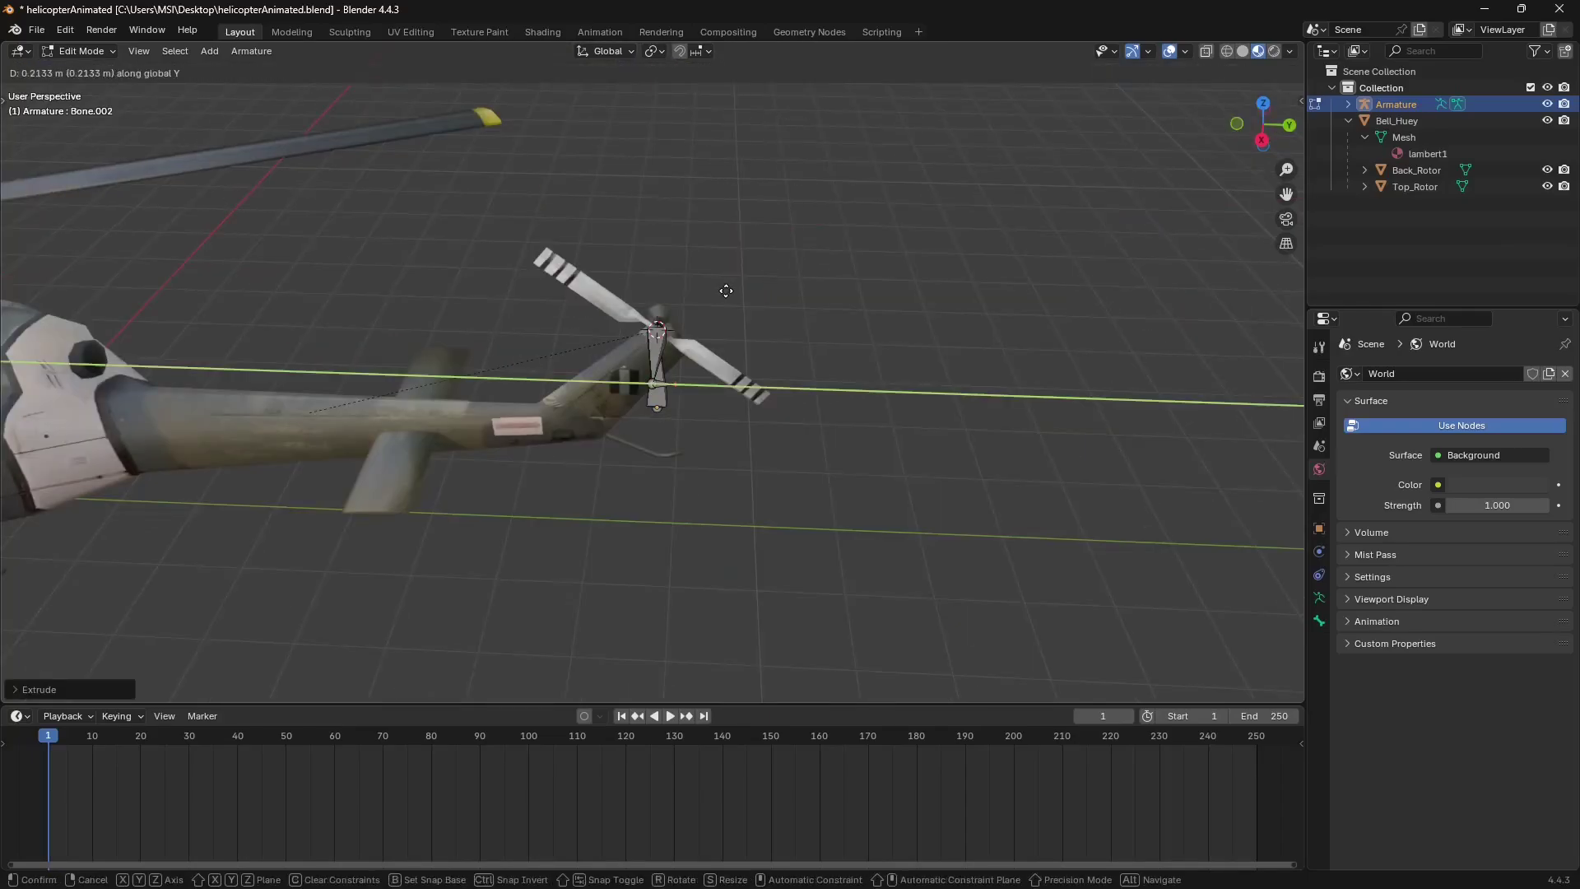
click(810, 301)
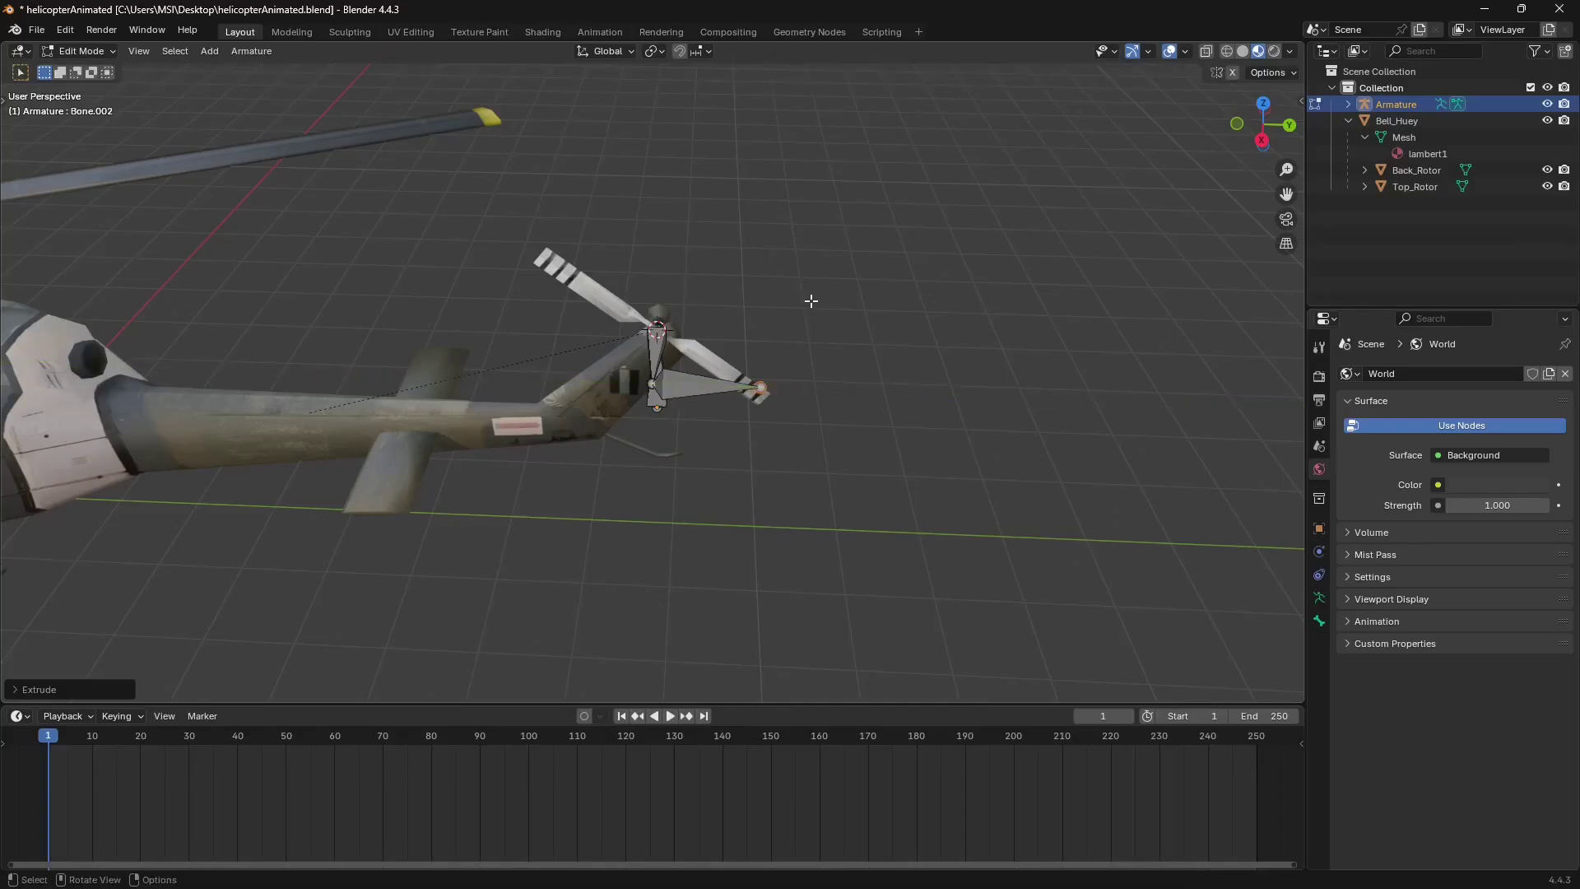
key(e)
key(y)
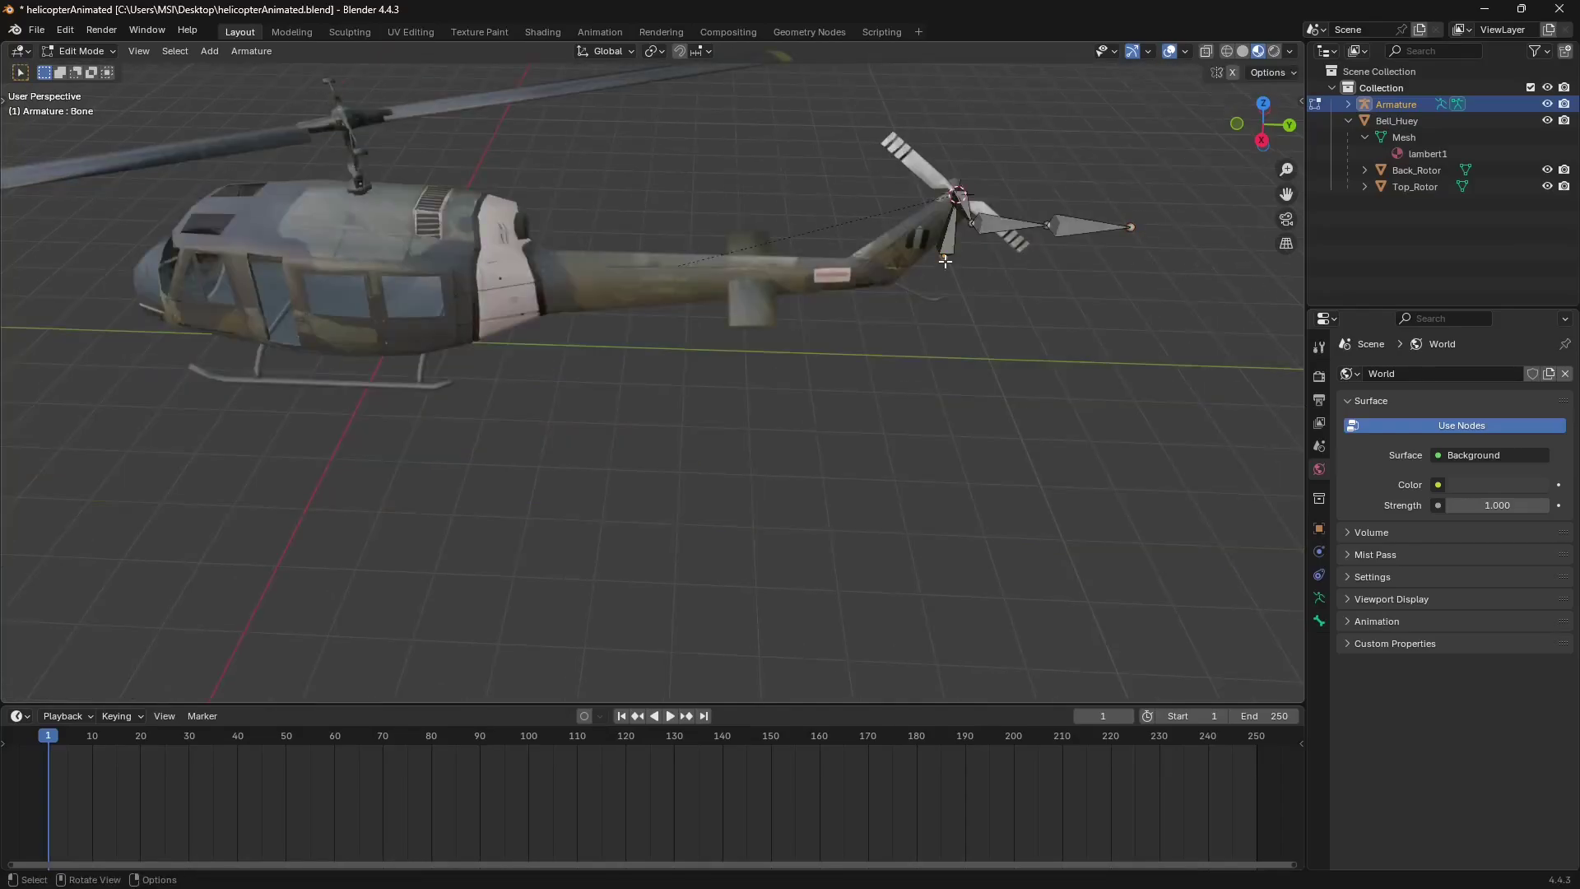
Extrude a long bone forward along global Y from the base joint of the first tail bone to below the main rotor.
scroll(945, 261, up, 2)
middle_drag(944, 261, 979, 332)
scroll(979, 332, down, 1)
key(c)
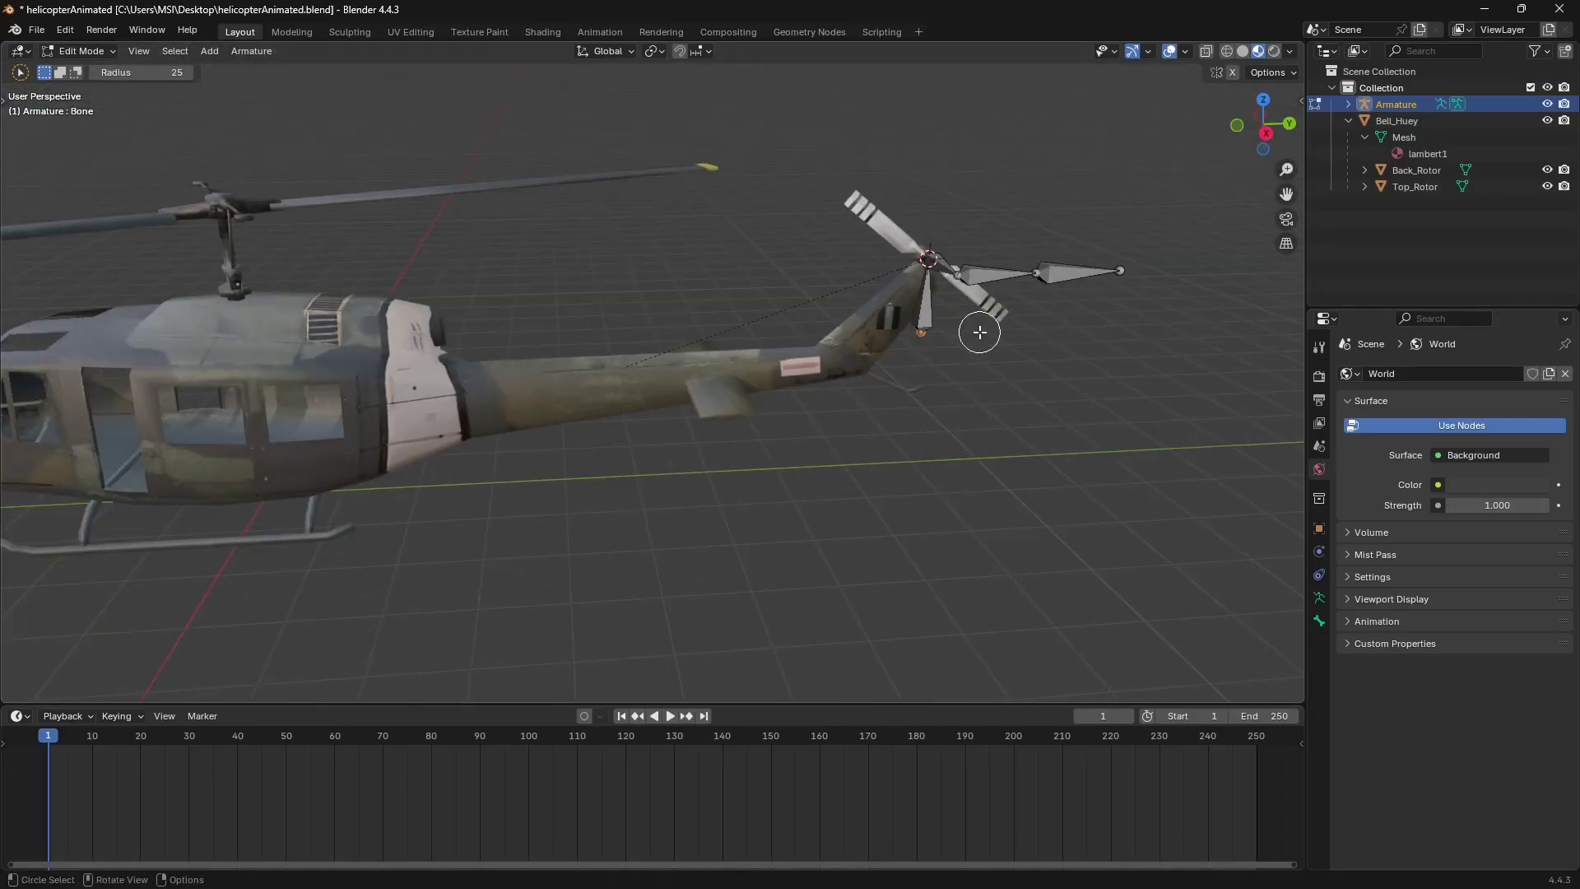
key(Escape)
key(e)
key(y)
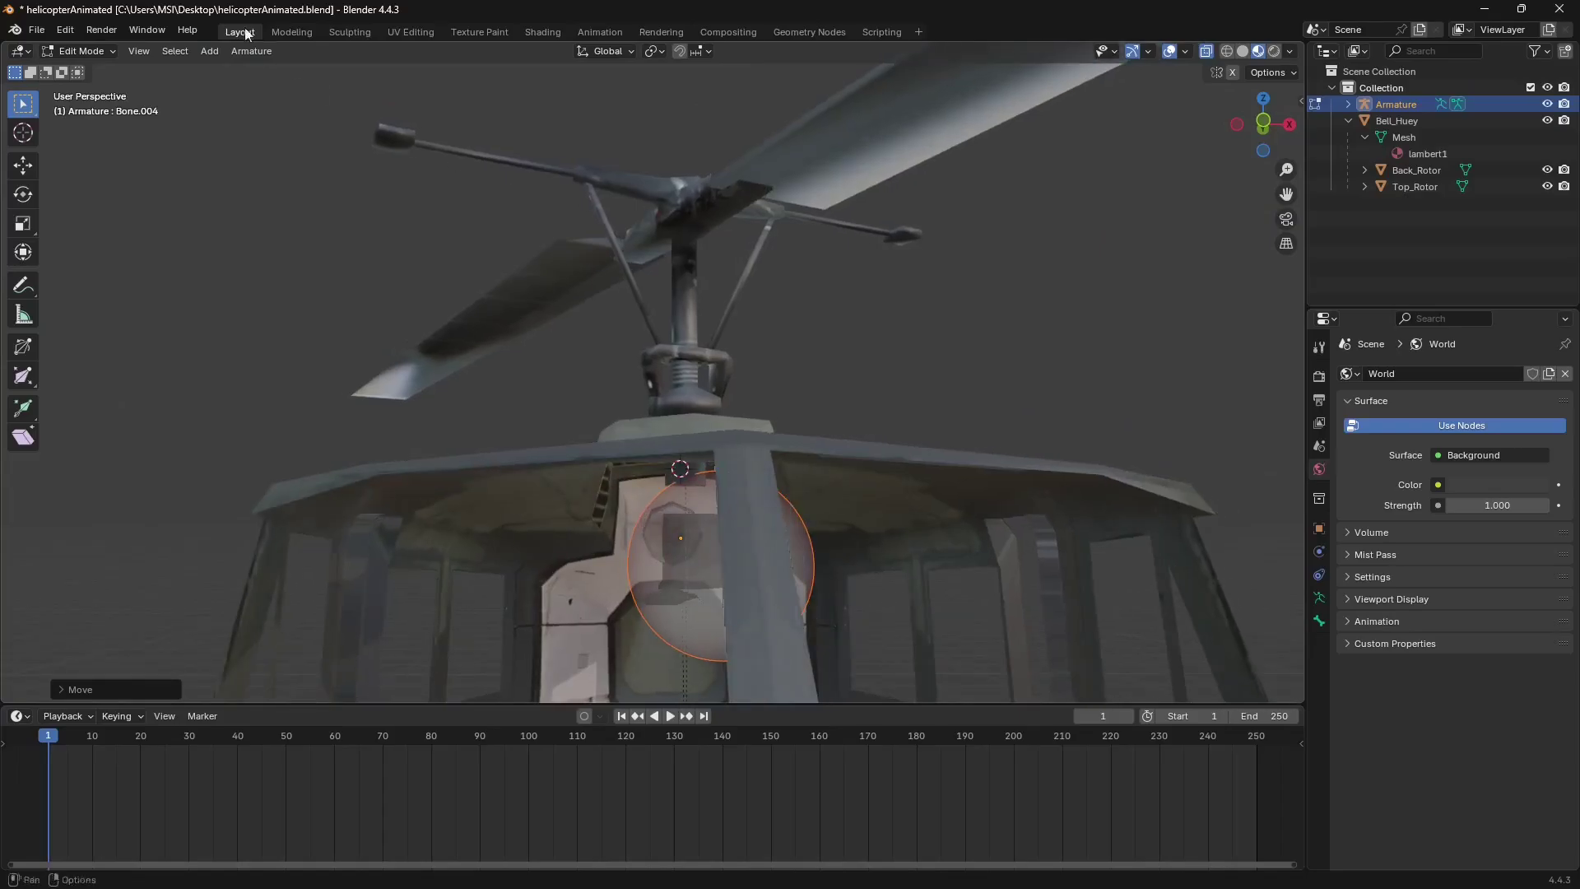
Return to Object Mode and hide the Bell_Huey body.
click(82, 51)
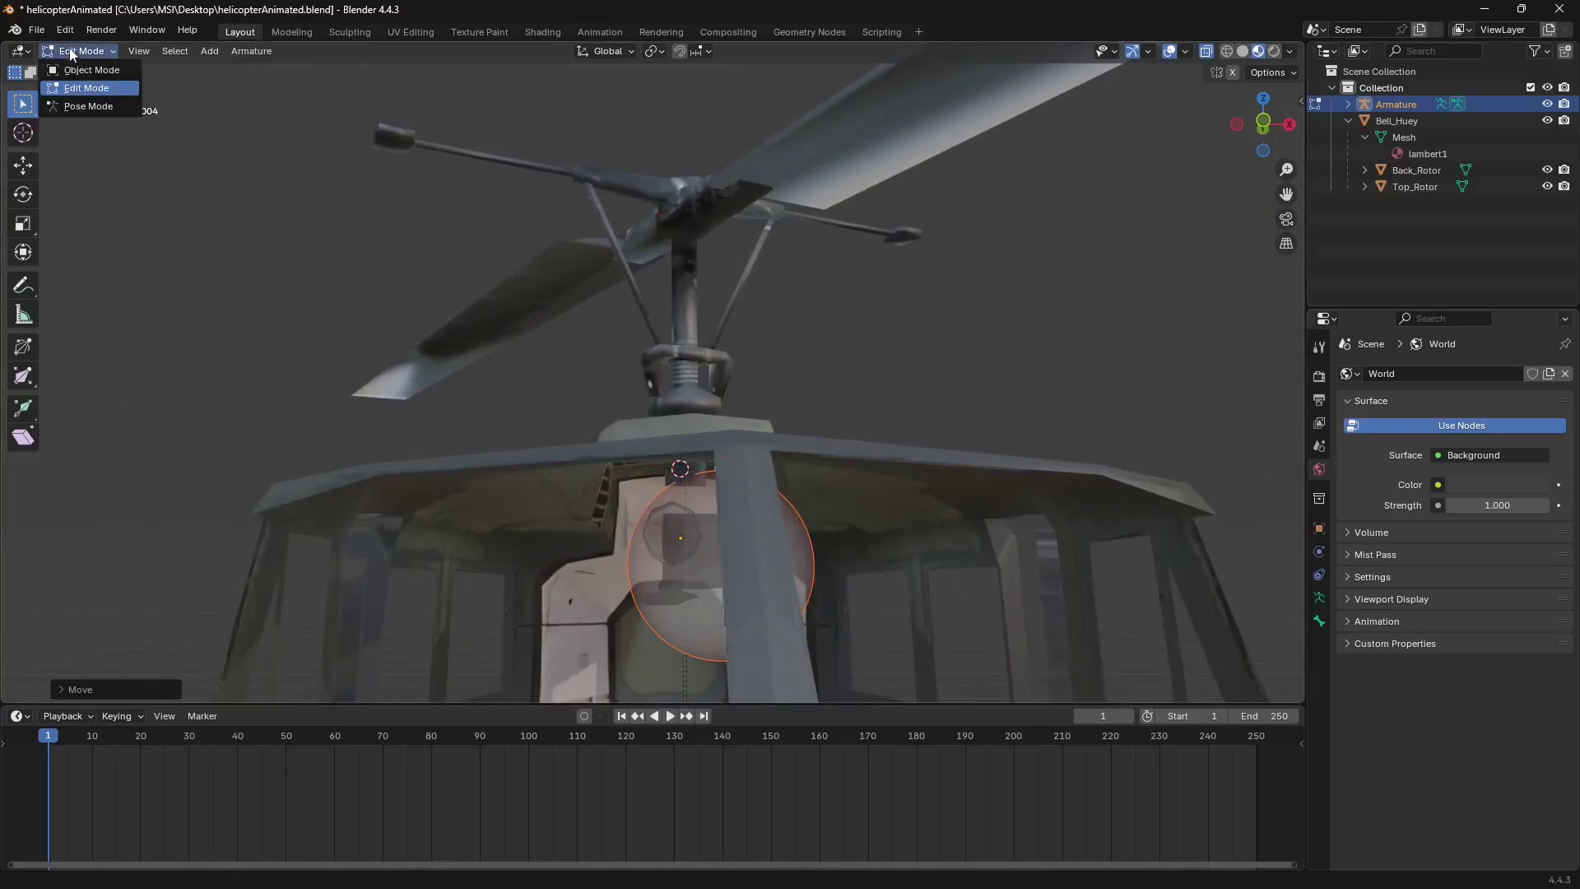
click(78, 68)
click(461, 507)
scroll(482, 518, down, 3)
middle_drag(482, 519, 530, 545)
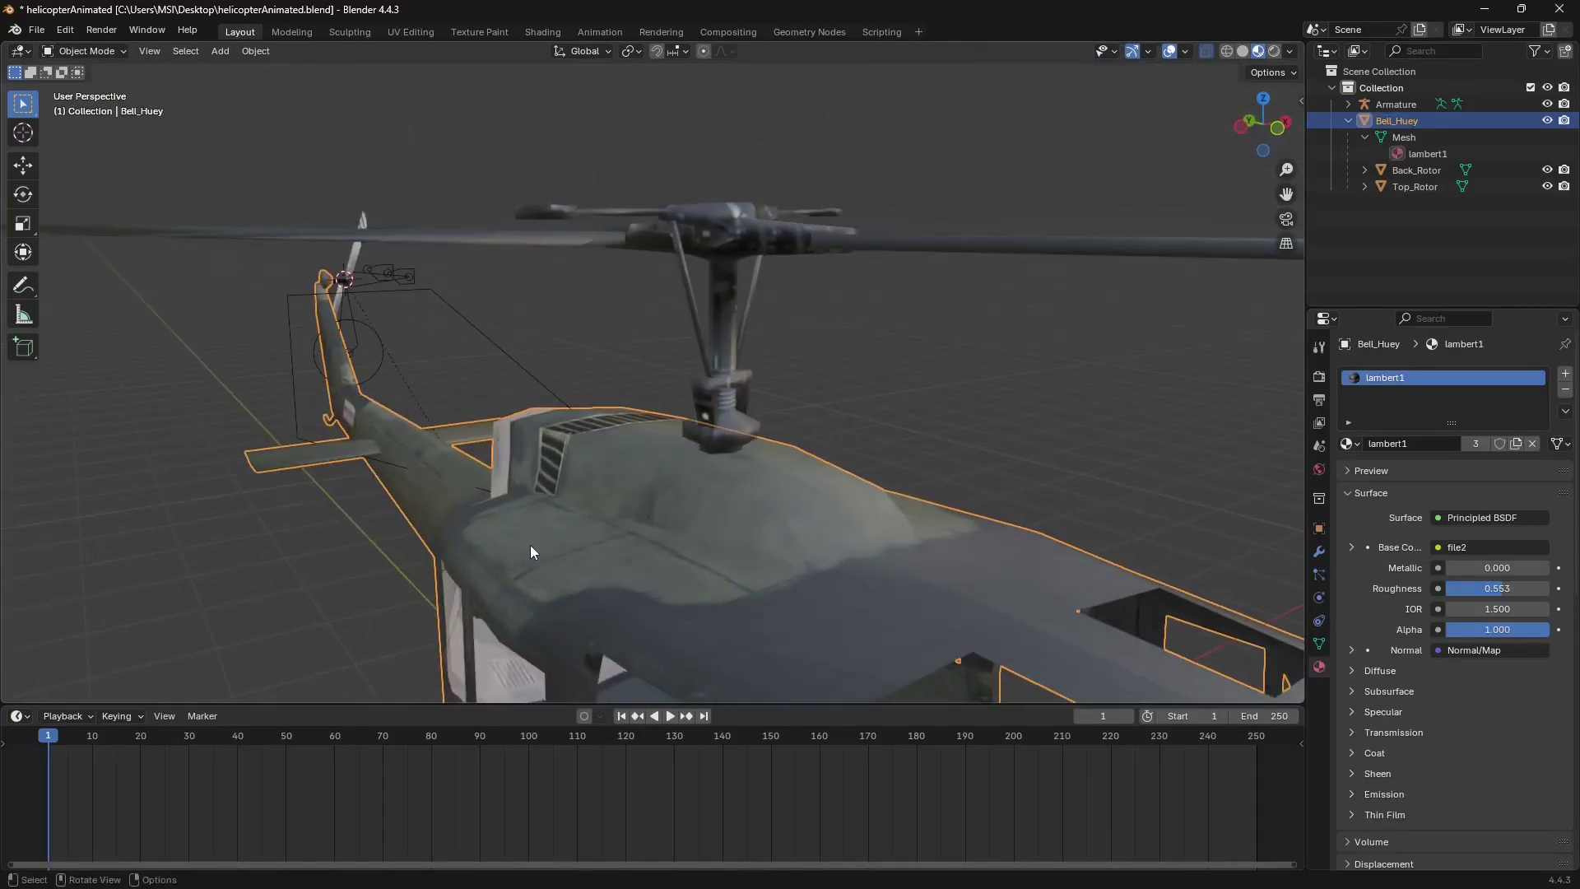
key(h)
In the armature's Edit Mode and top view, move the long bone's end joint onto the main rotor's centre.
key(KP_7)
click(112, 54)
click(122, 88)
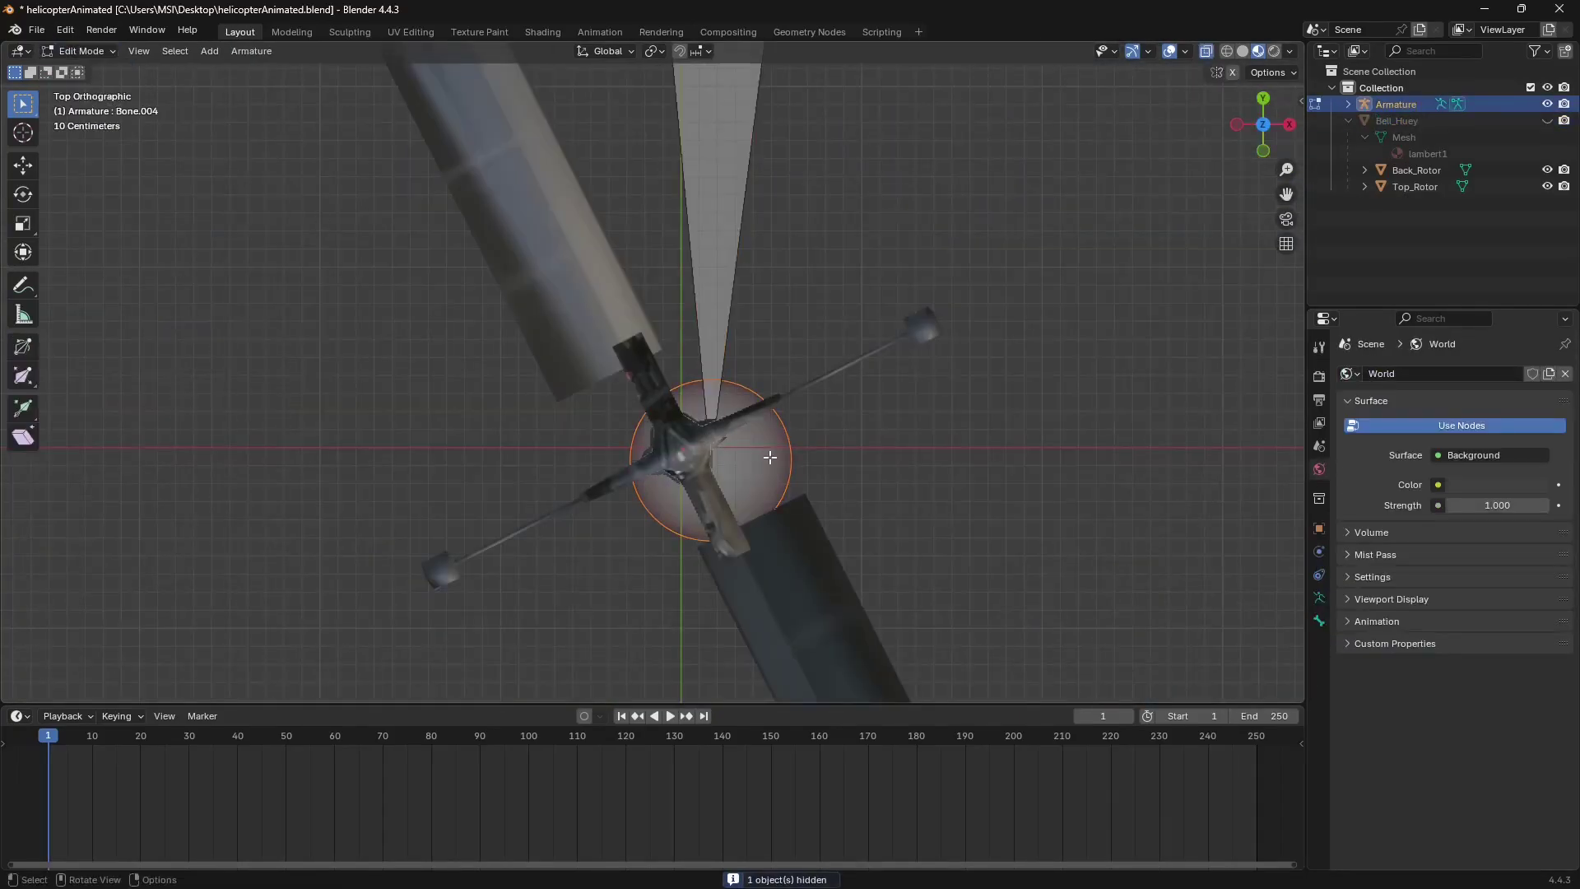
key(g)
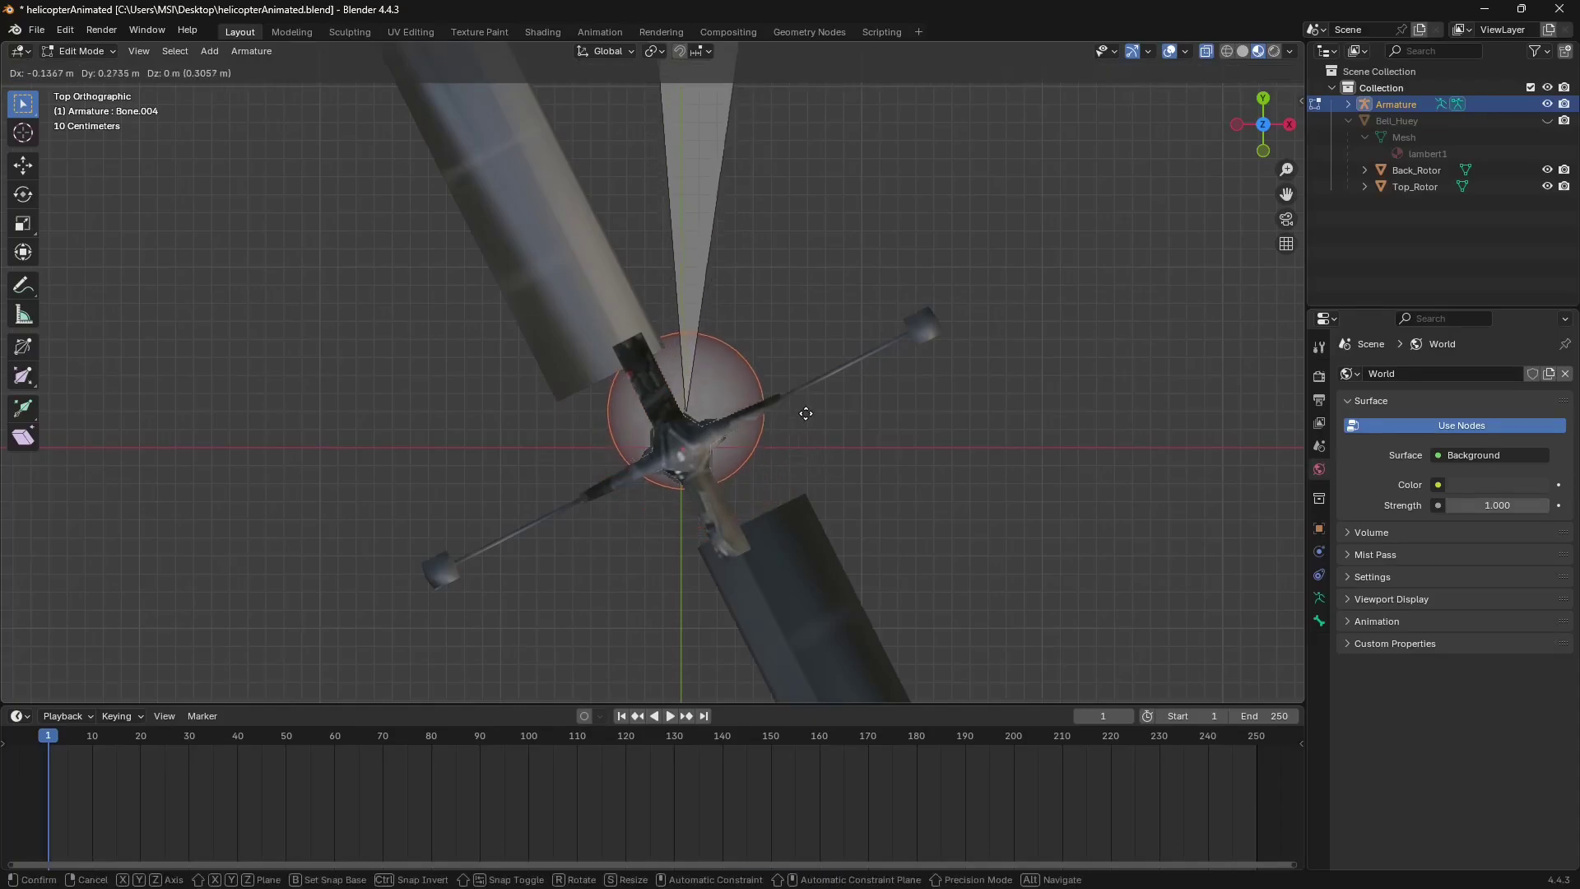
click(804, 423)
In the right orthographic view, extrude a bone upward along global Z from the joint under the main rotor to above its blades.
middle_drag(804, 423, 680, 436)
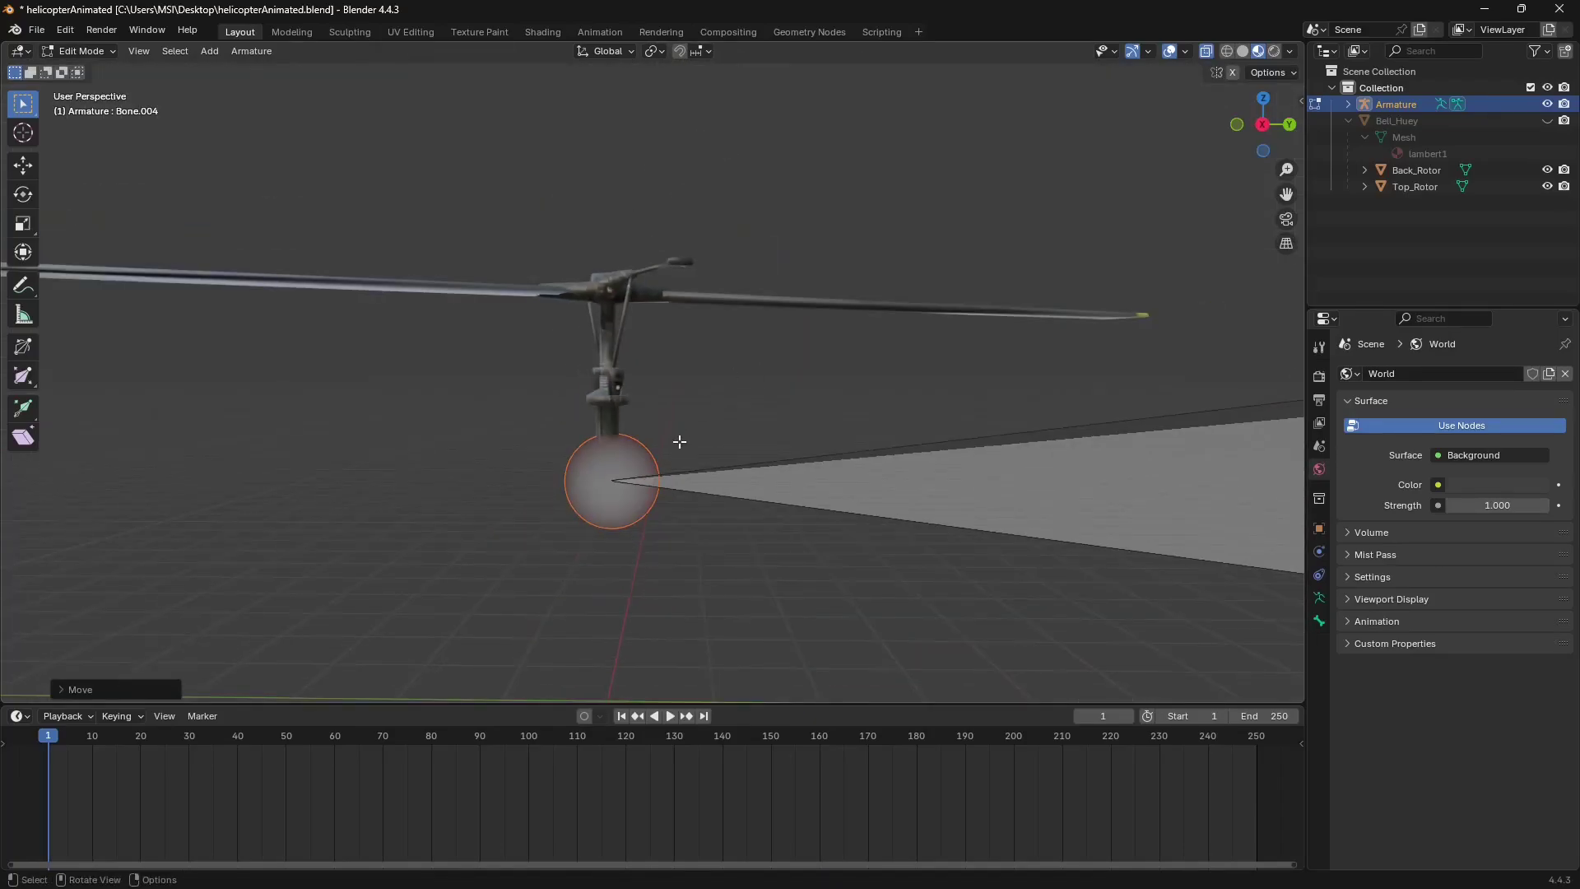
key(KP_3)
key(e)
key(z)
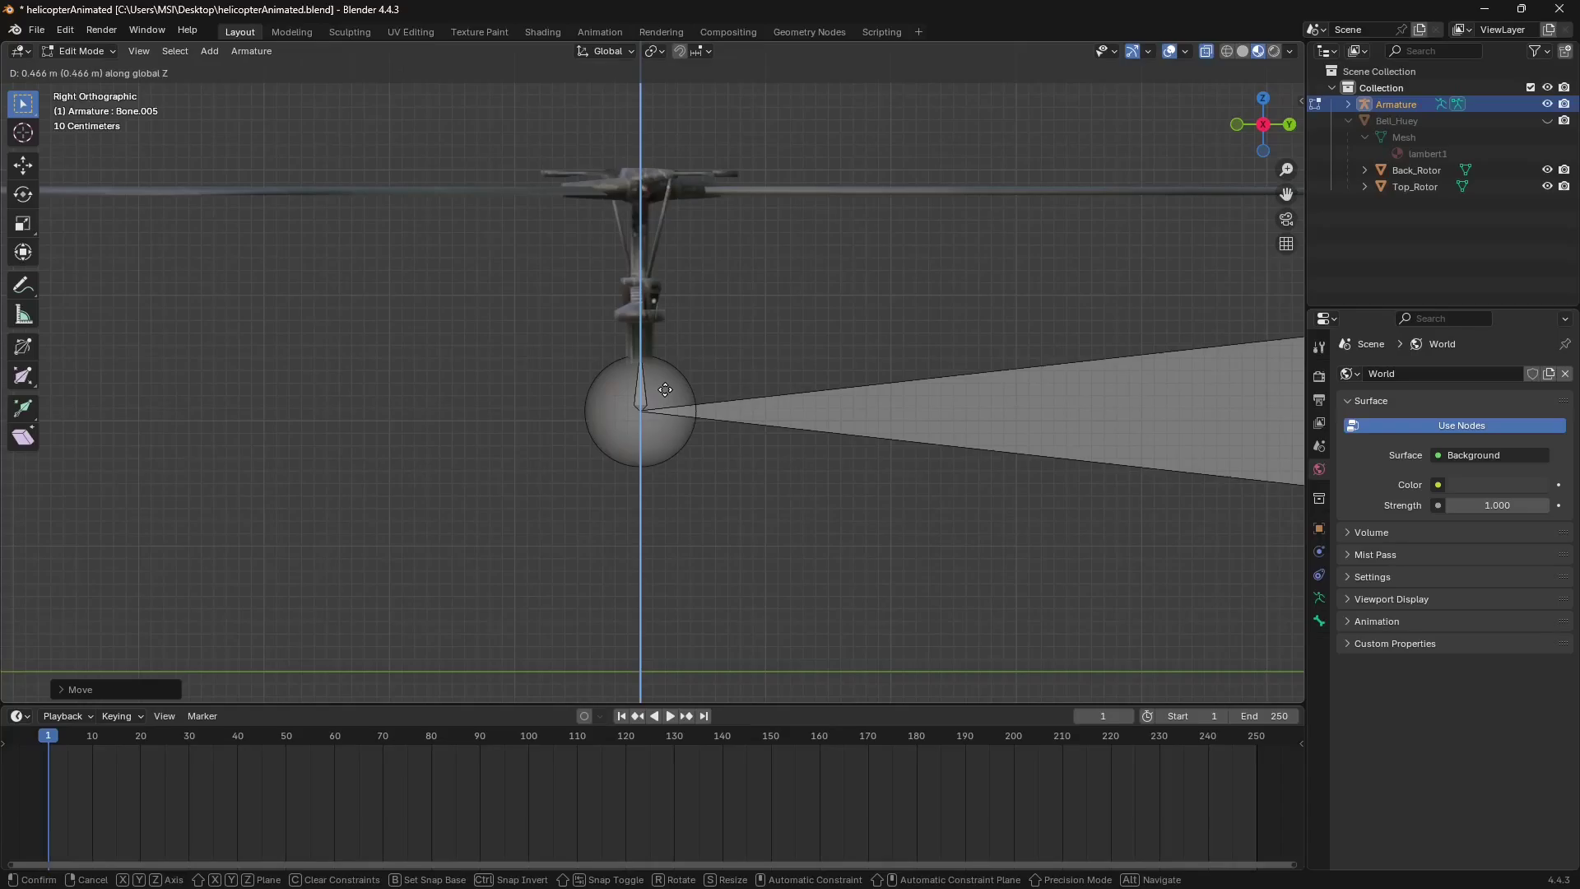
click(719, 322)
Extrude two chained bones forward along global Y from the joint above the main rotor.
scroll(719, 322, down, 4)
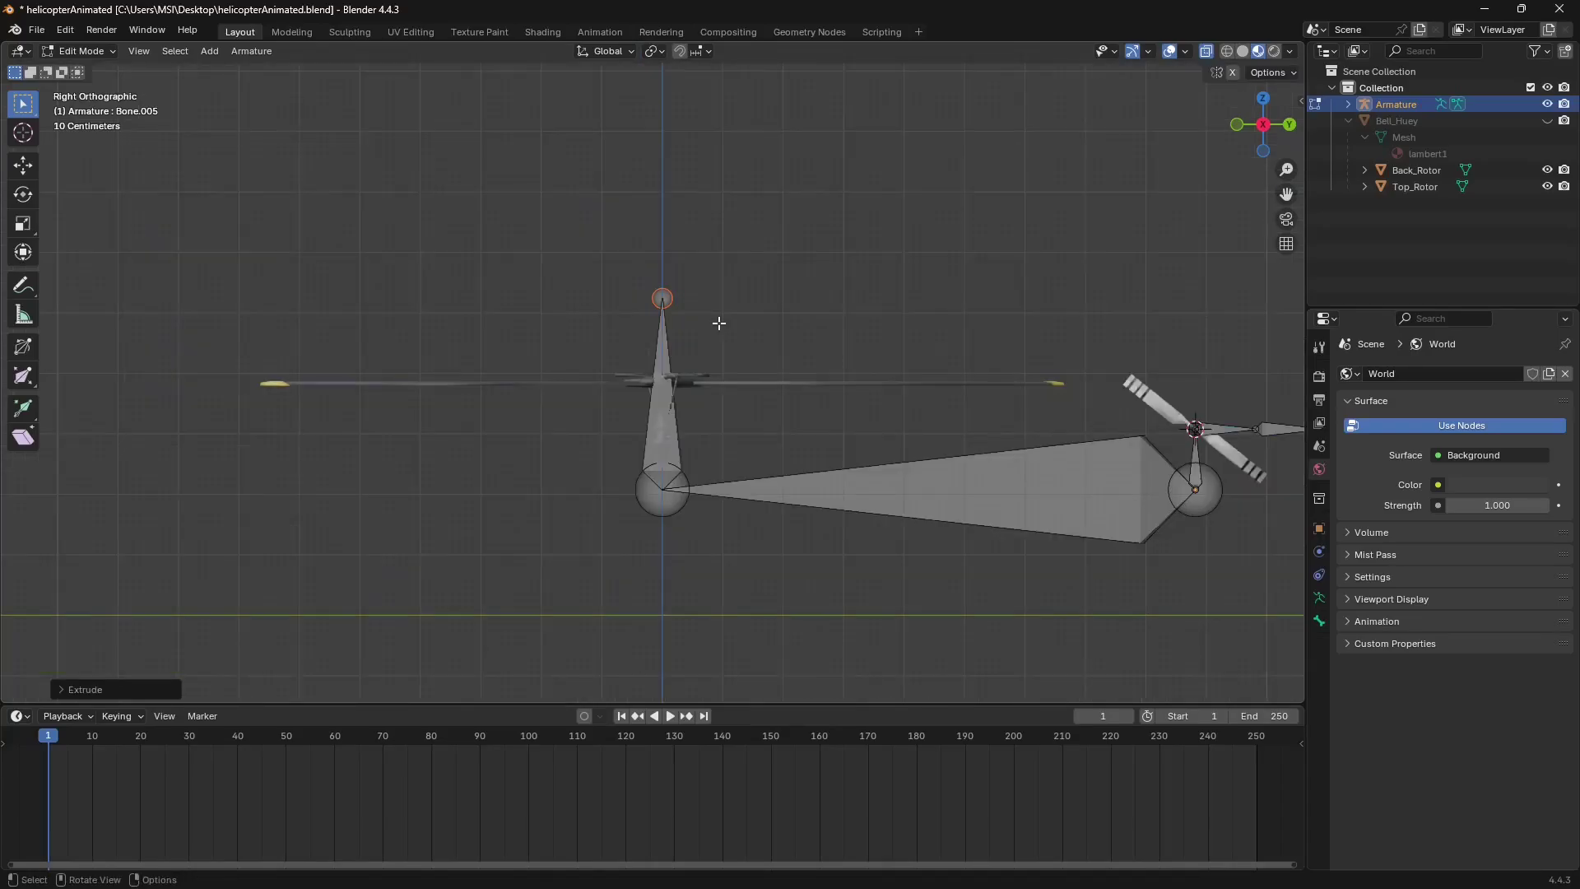
key(e)
key(y)
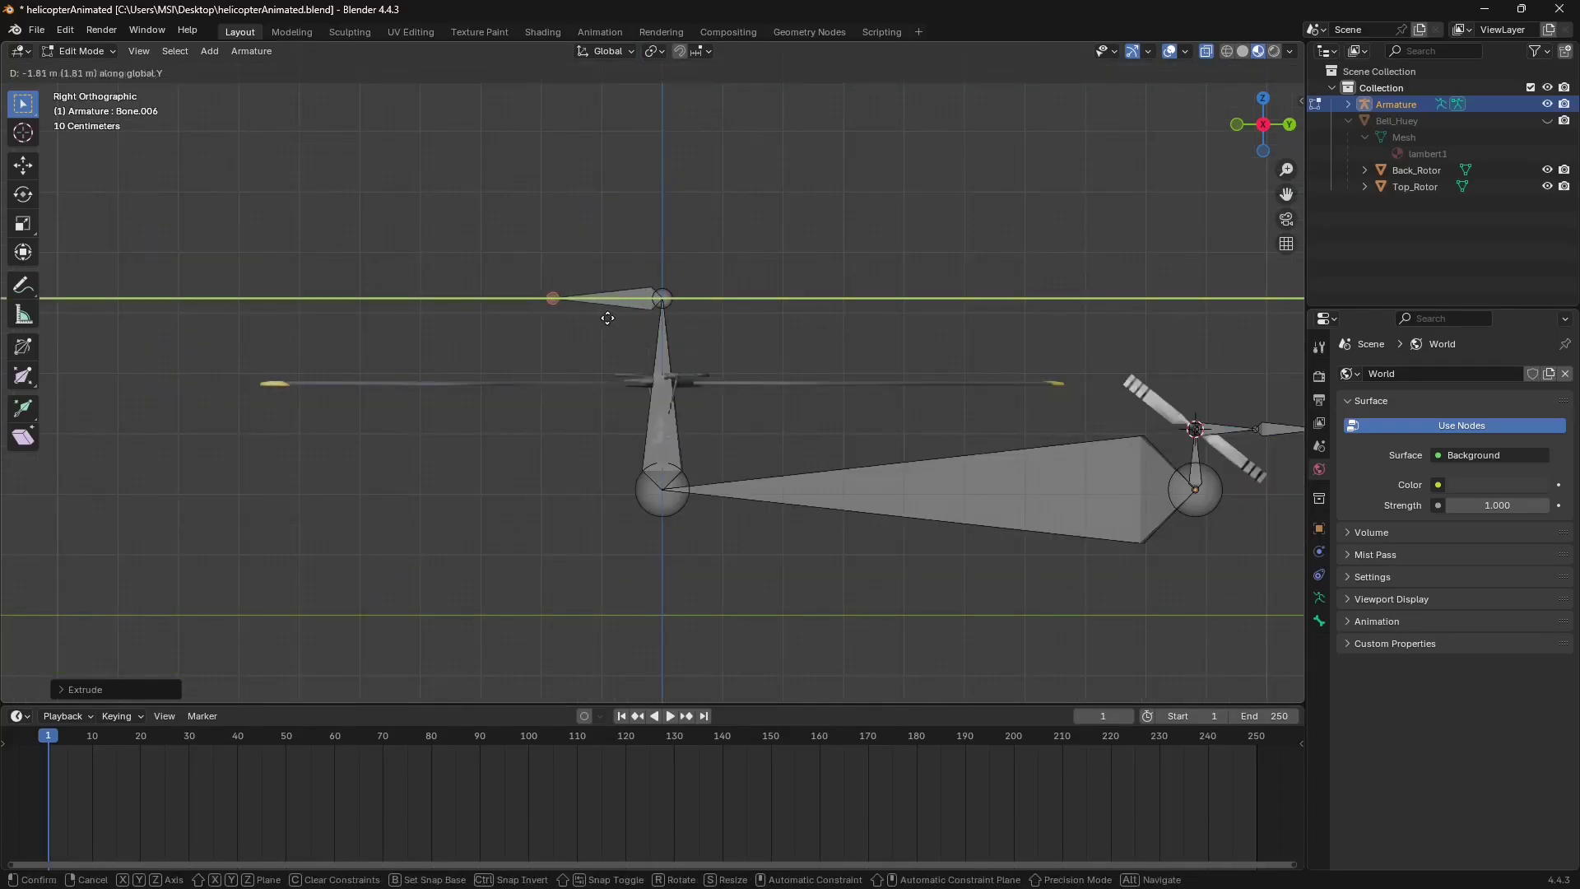
click(591, 316)
key(e)
key(y)
click(694, 348)
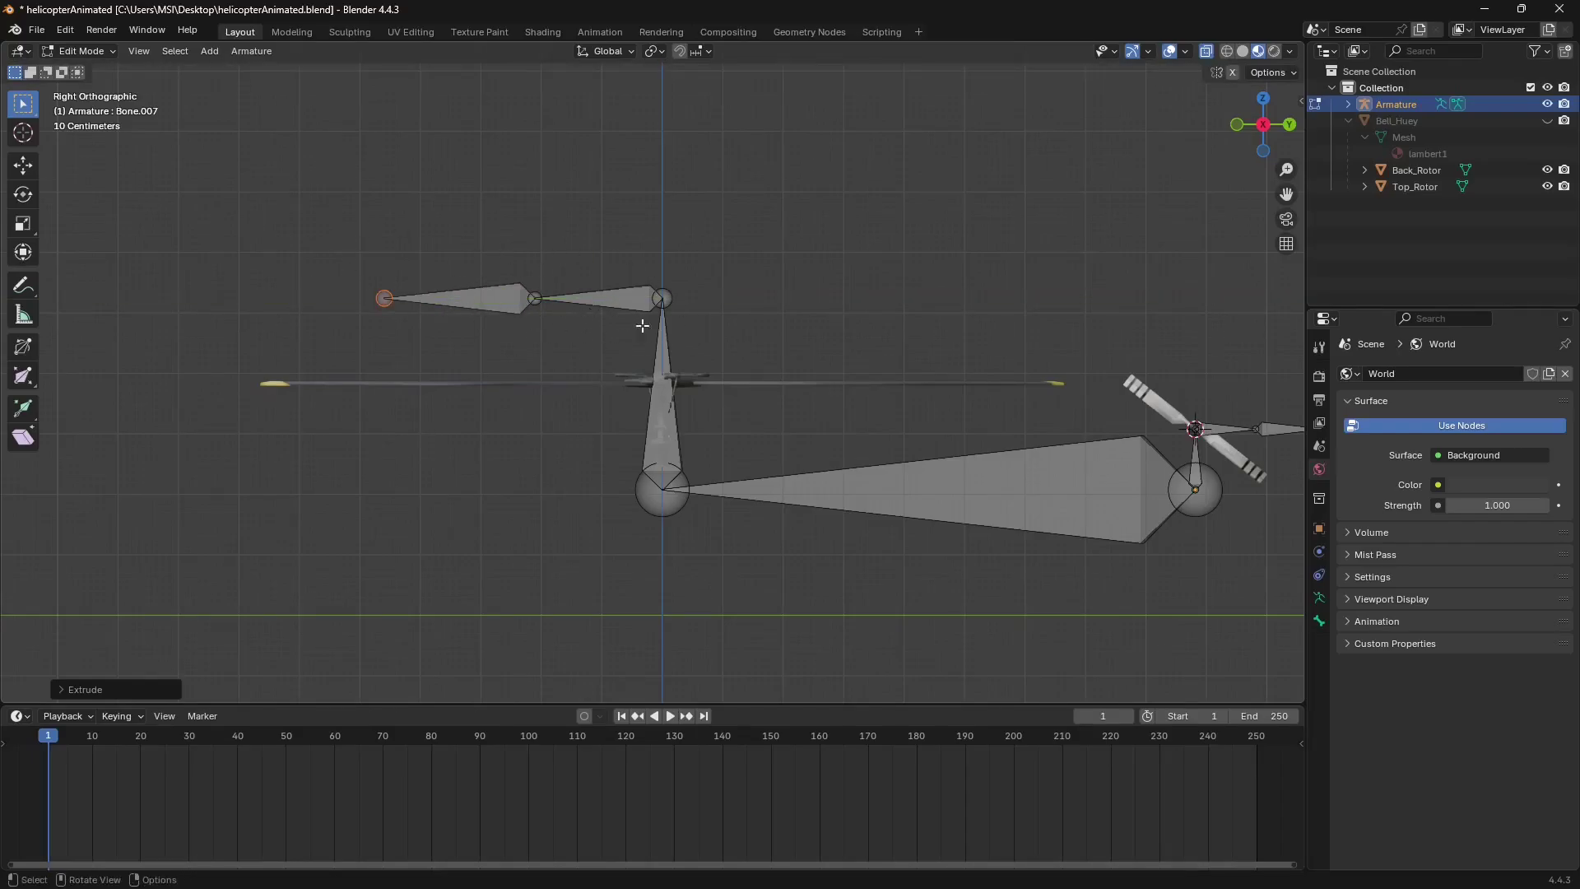
Return to Object Mode and unhide the helicopter body.
middle_drag(895, 343, 922, 362)
click(81, 51)
click(85, 66)
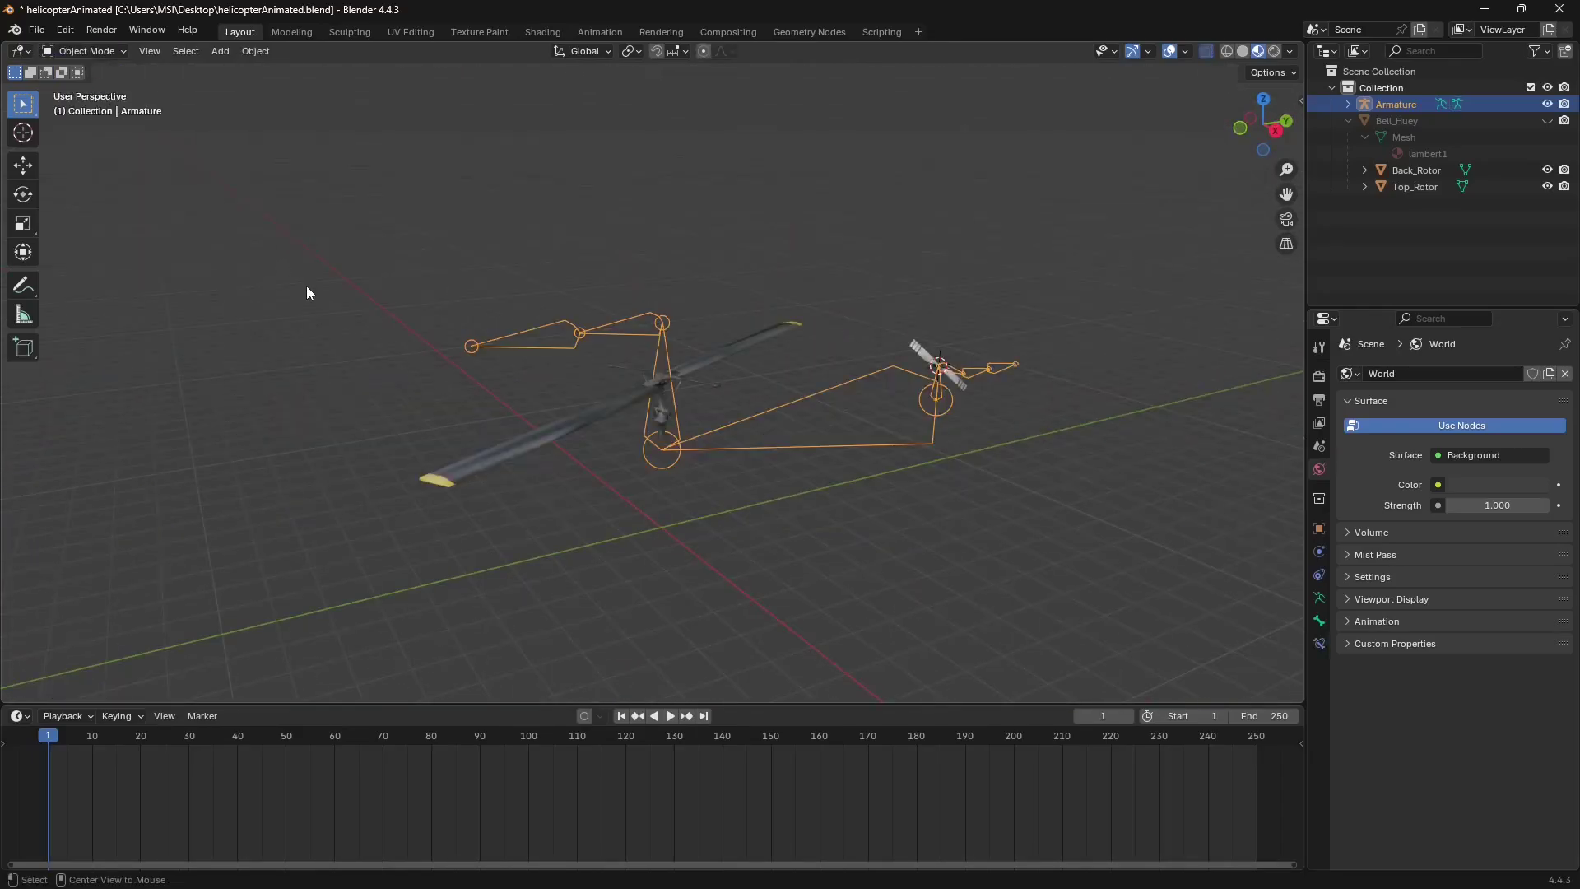
key(alt+h)
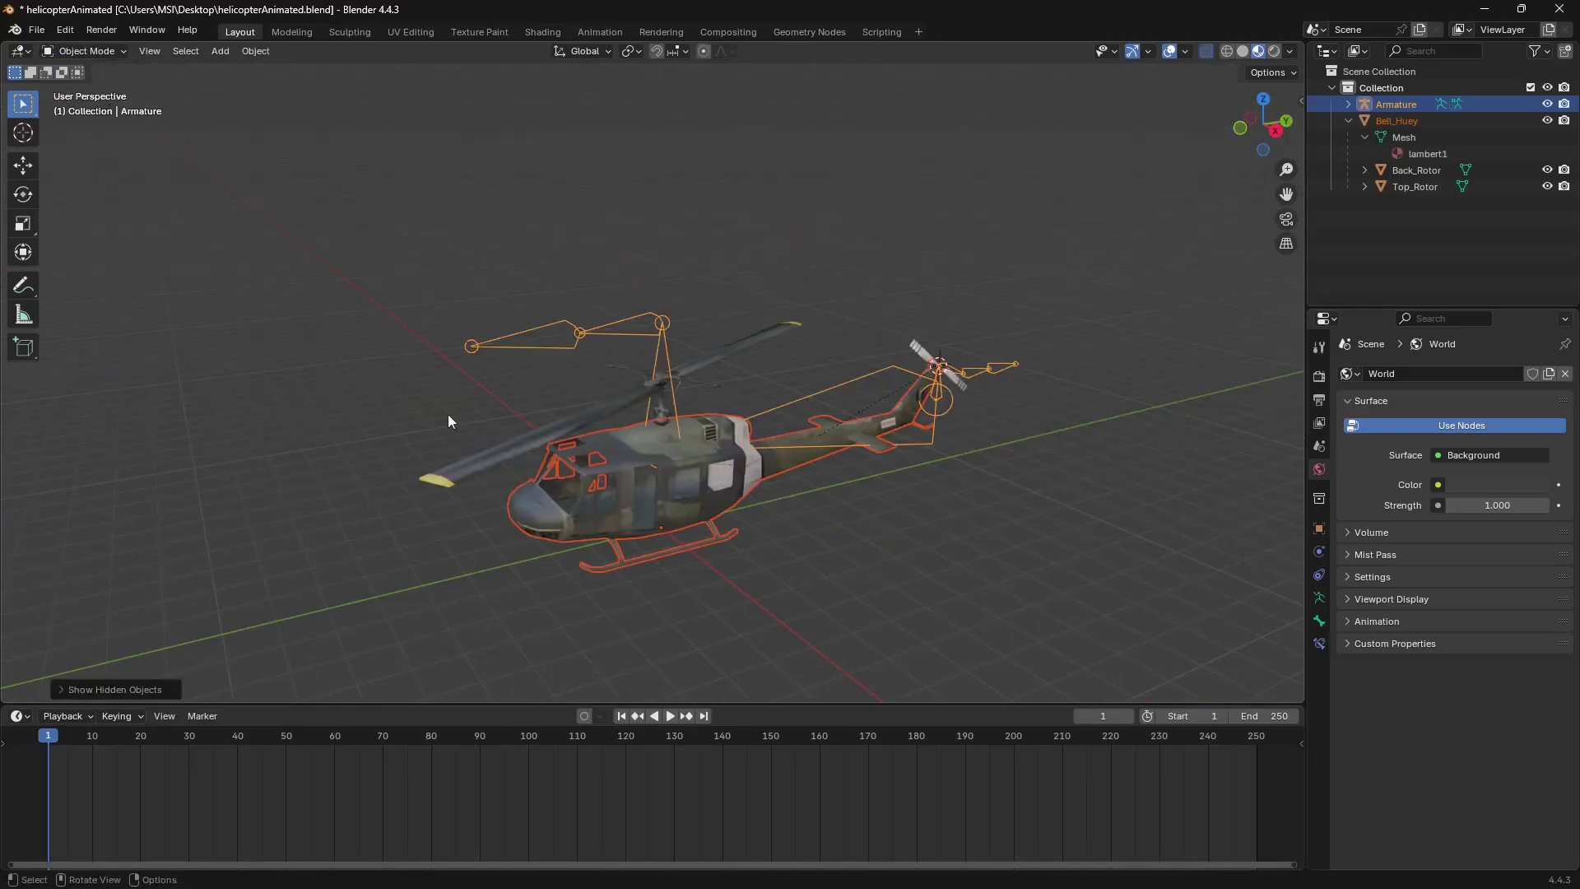
Turn off the X-ray display and save the file, leaving nothing selected.
click(1206, 51)
key(ctrl+s)
click(891, 236)
In the armature's Edit Mode, extrude a bone downward along global Z from the large joint inside the cabin.
middle_drag(891, 235, 828, 265)
scroll(750, 433, up, 5)
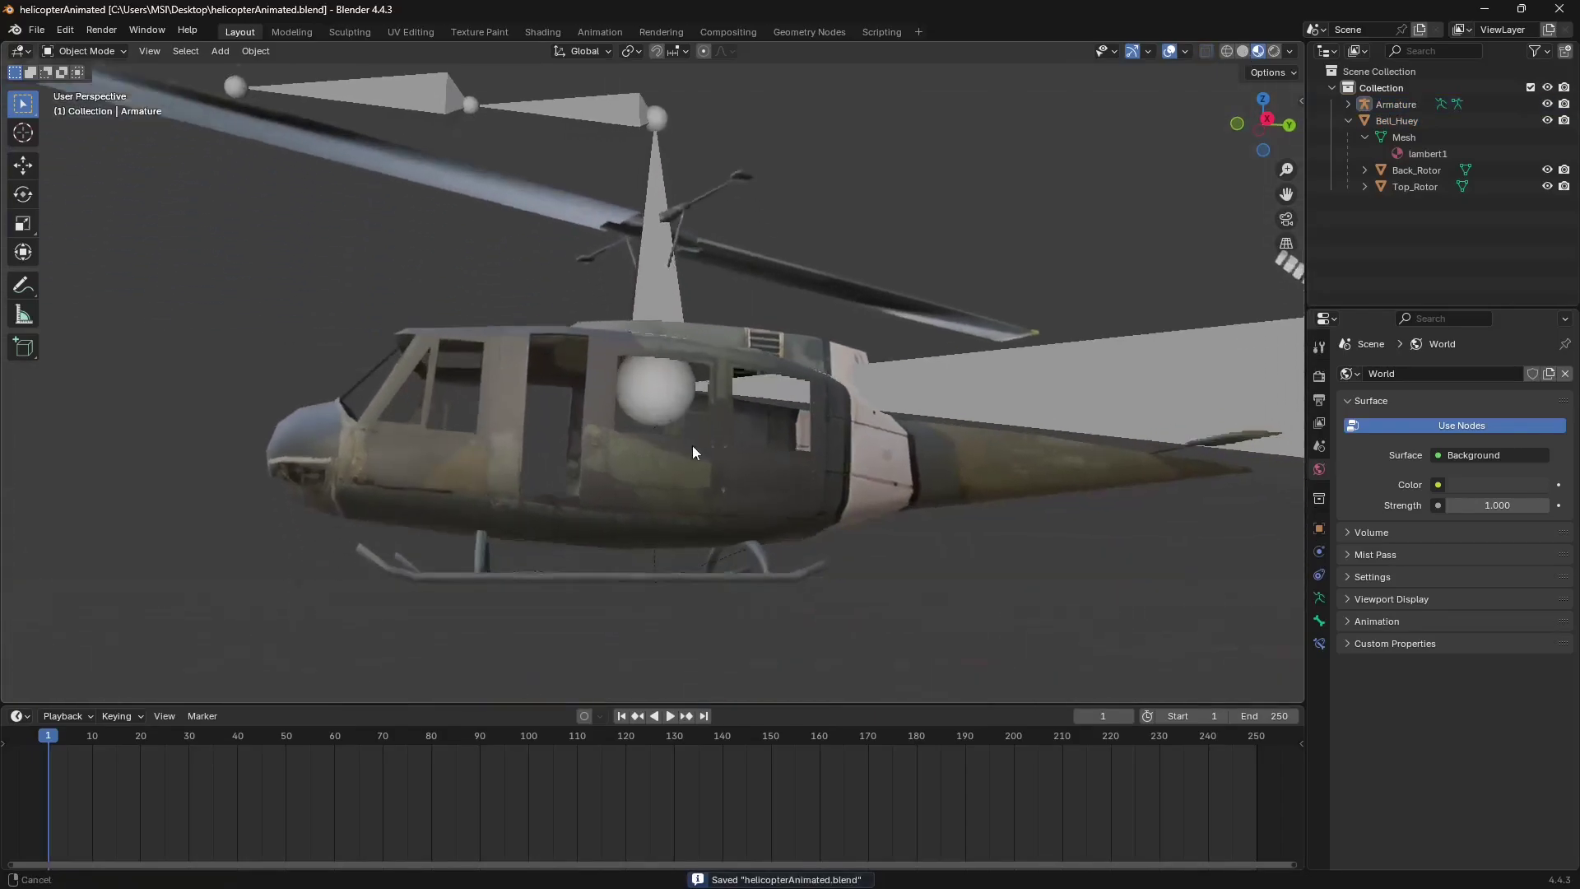
click(652, 382)
middle_drag(652, 382, 665, 401)
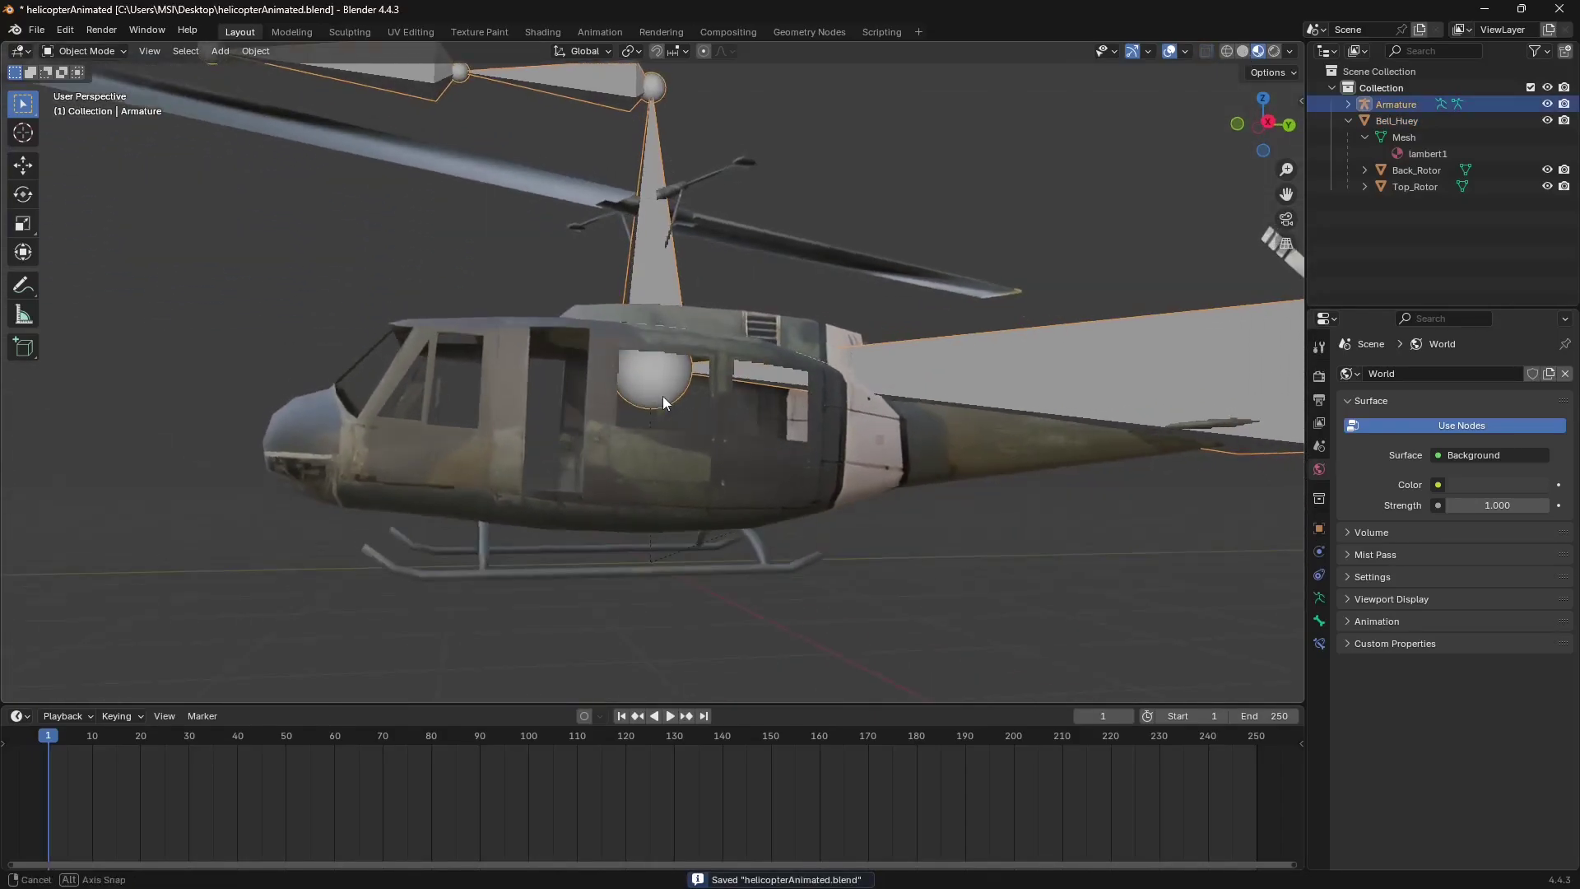
click(89, 88)
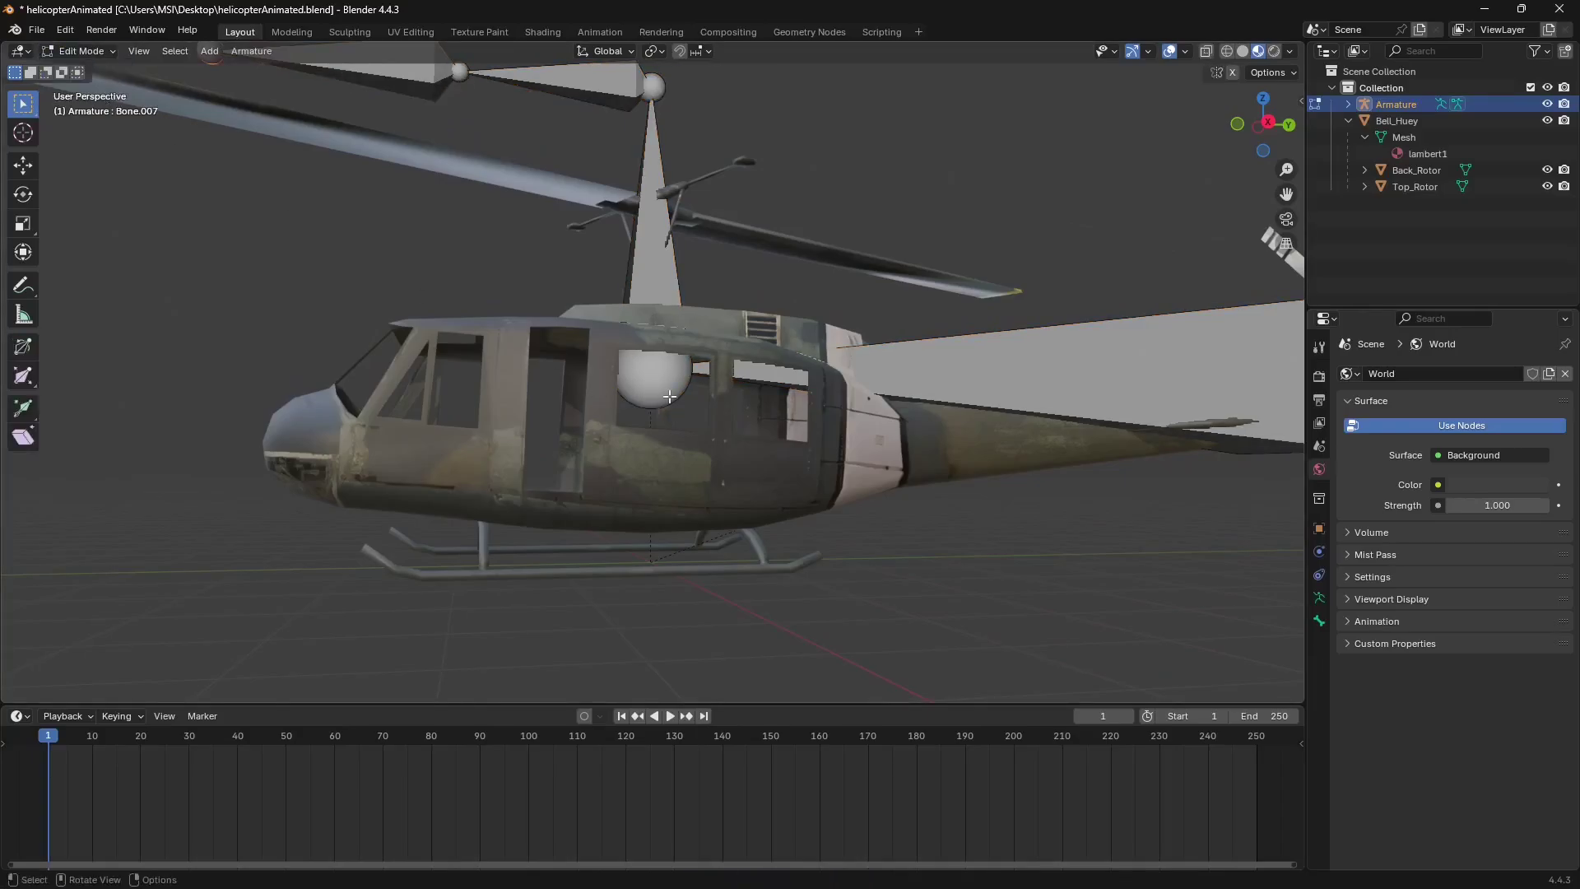
middle_drag(665, 393, 661, 400)
key(e)
key(z)
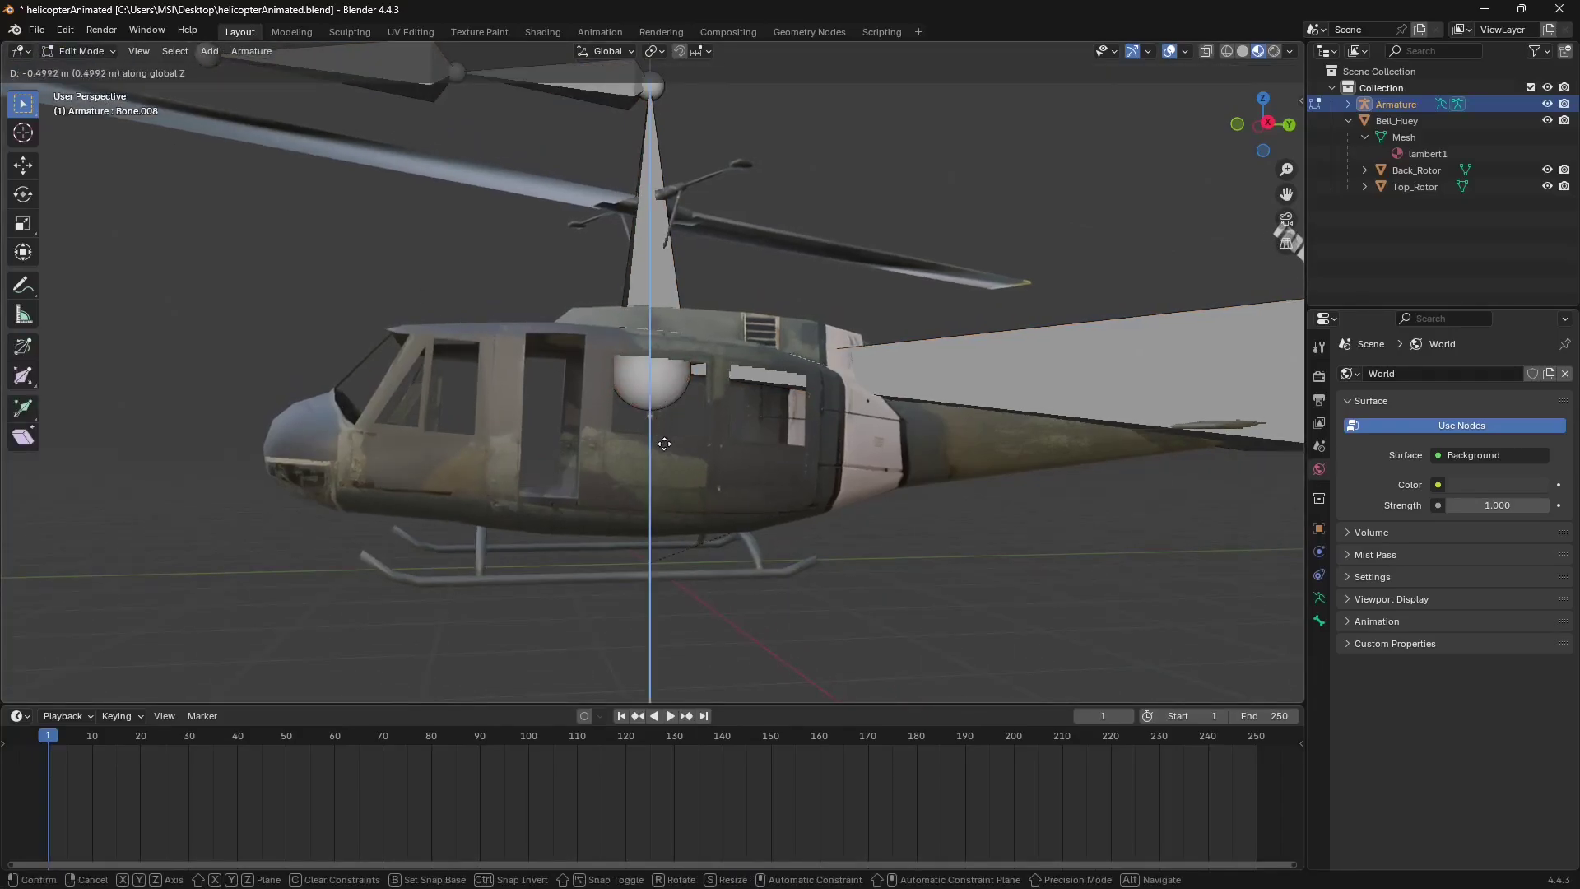
click(669, 496)
Extrude two further bones from the lower cabin joint forward to the helicopter's nose and return to Object Mode.
middle_drag(669, 496, 859, 448)
key(e)
key(Escape)
key(Tab)
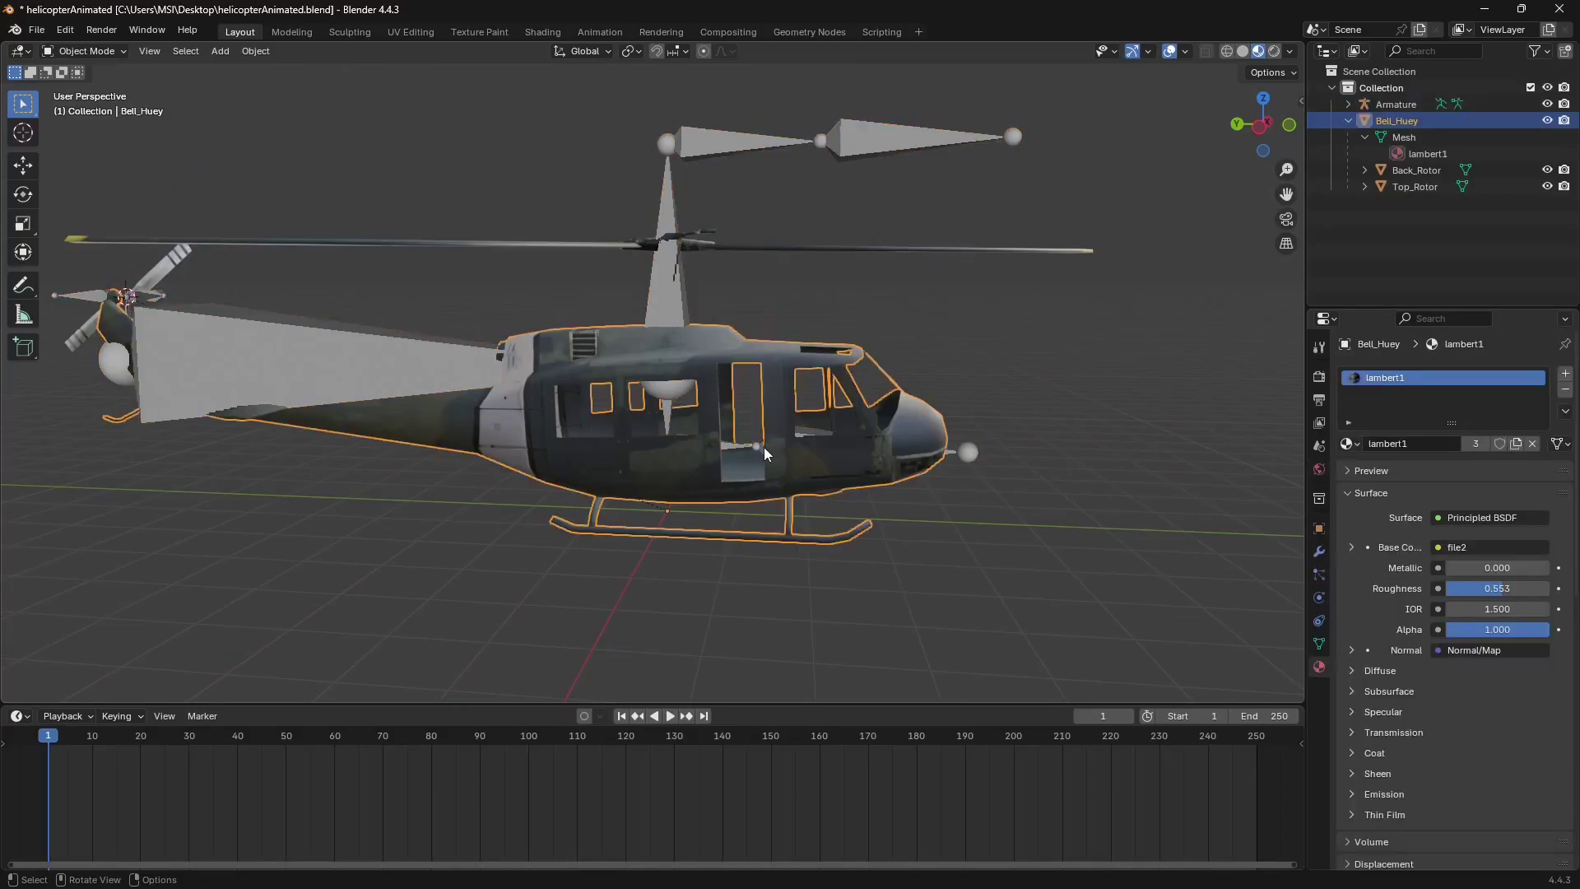
Select the armature and switch it to Pose Mode.
scroll(764, 447, up, 3)
middle_drag(928, 428, 999, 461)
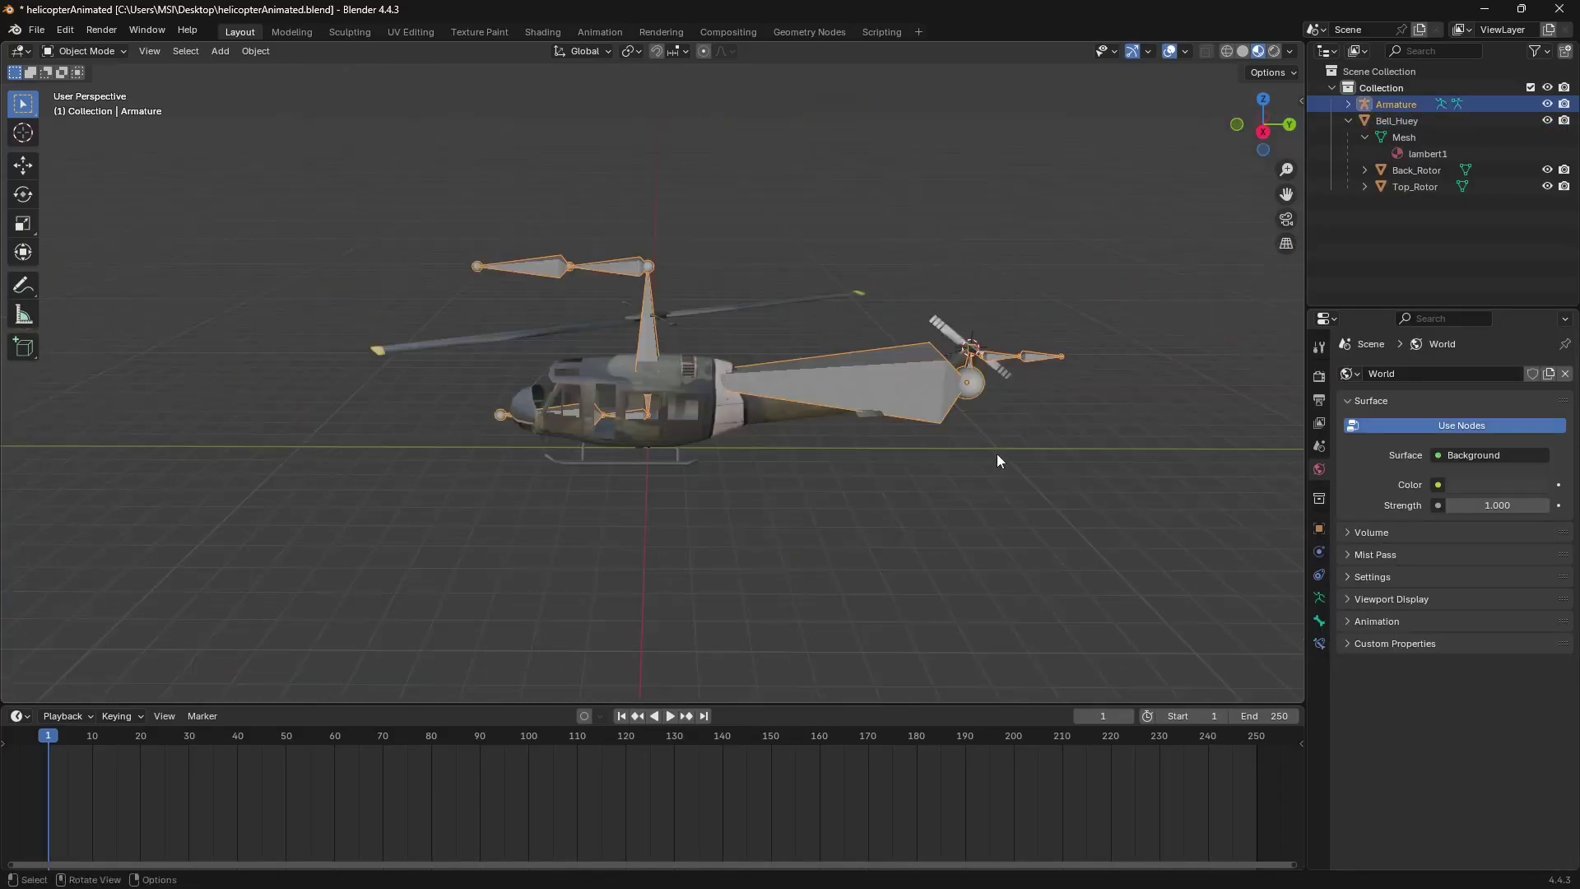
middle_drag(768, 436, 226, 241)
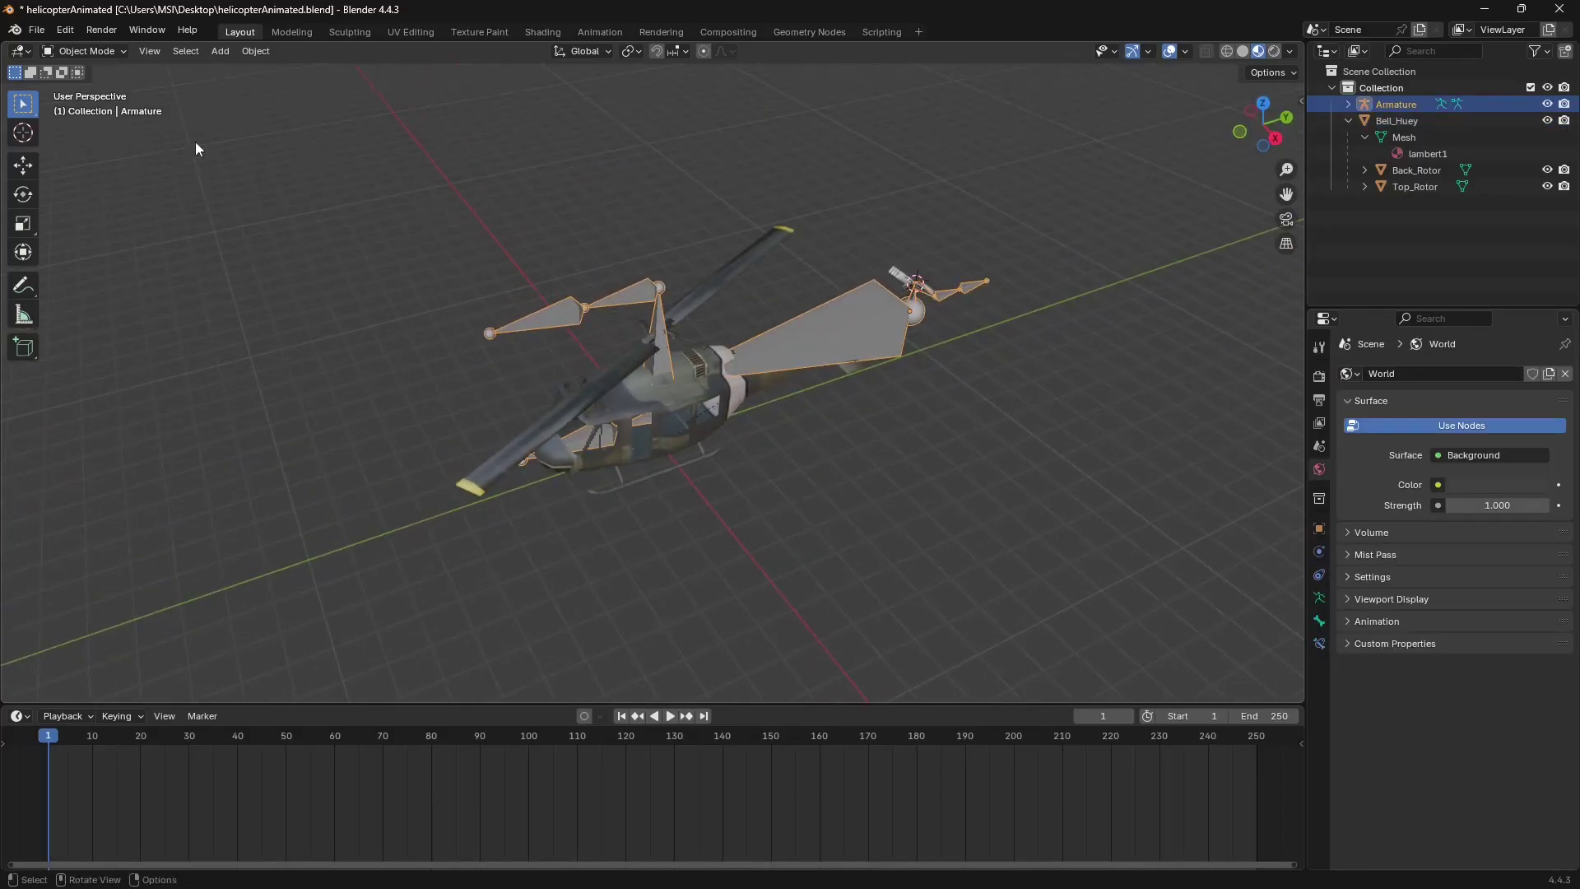
scroll(195, 148, up, 5)
click(119, 53)
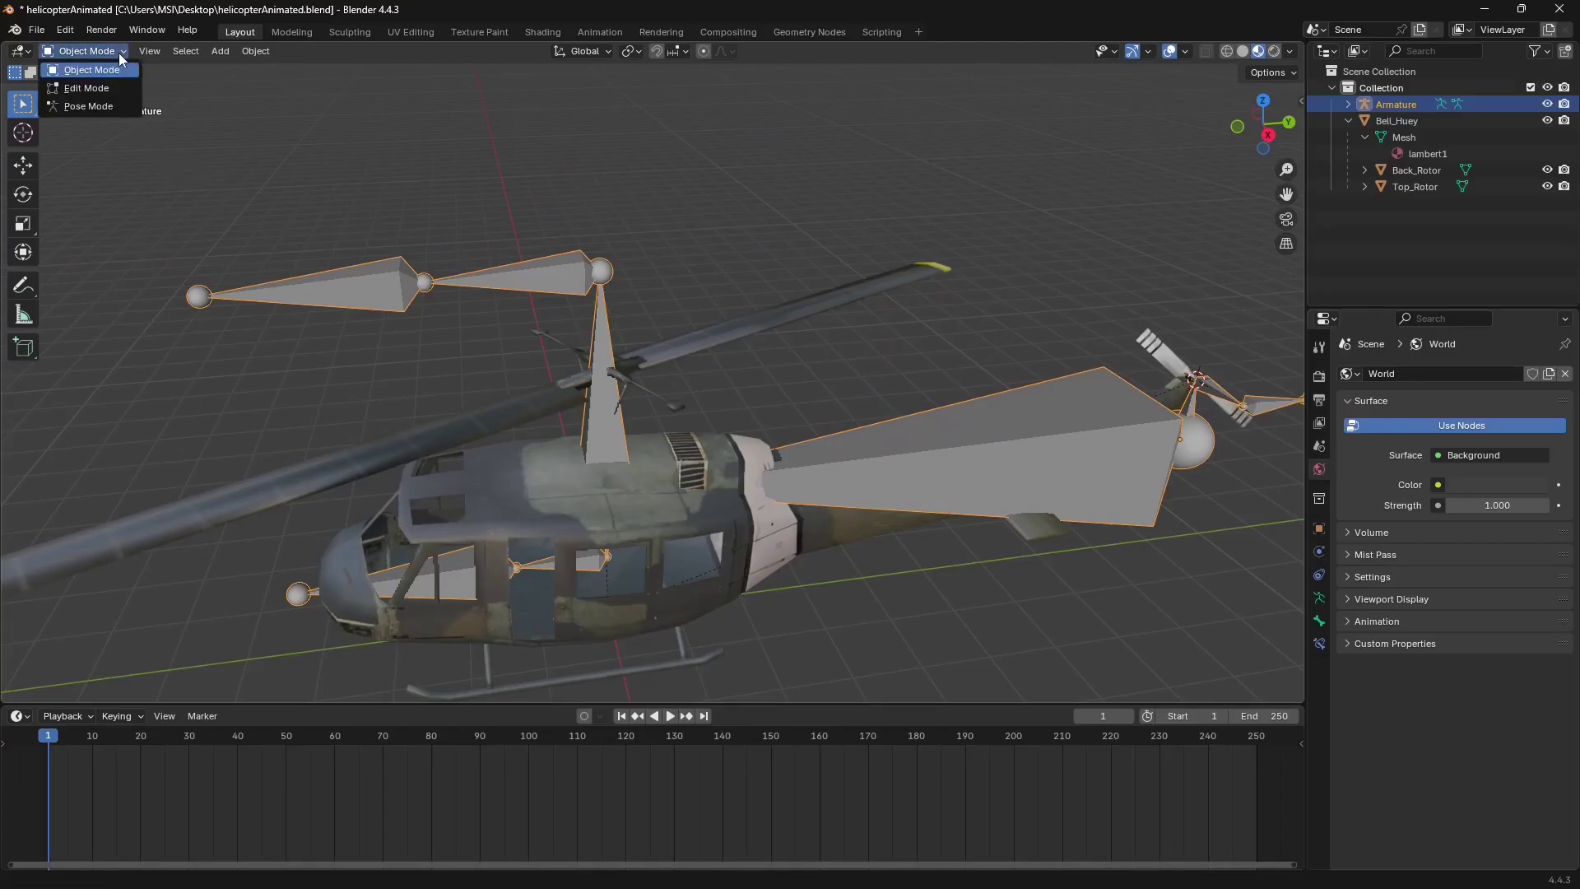
click(92, 105)
Select the first forward bone above the main rotor and set its rotation mode to XYZ Euler.
scroll(559, 275, down, 1)
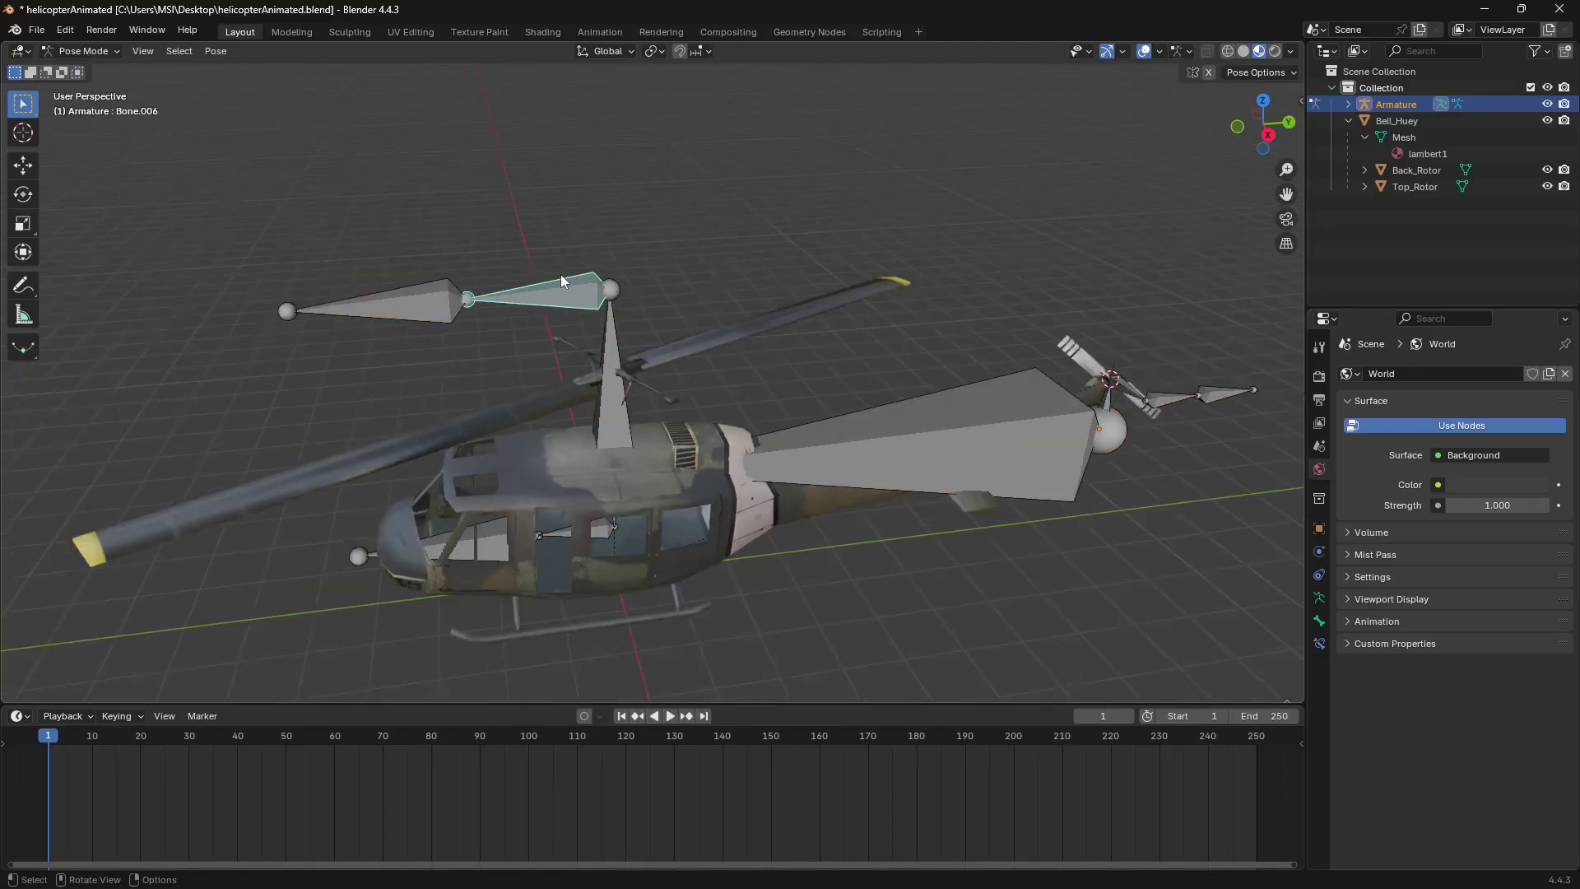
key(n)
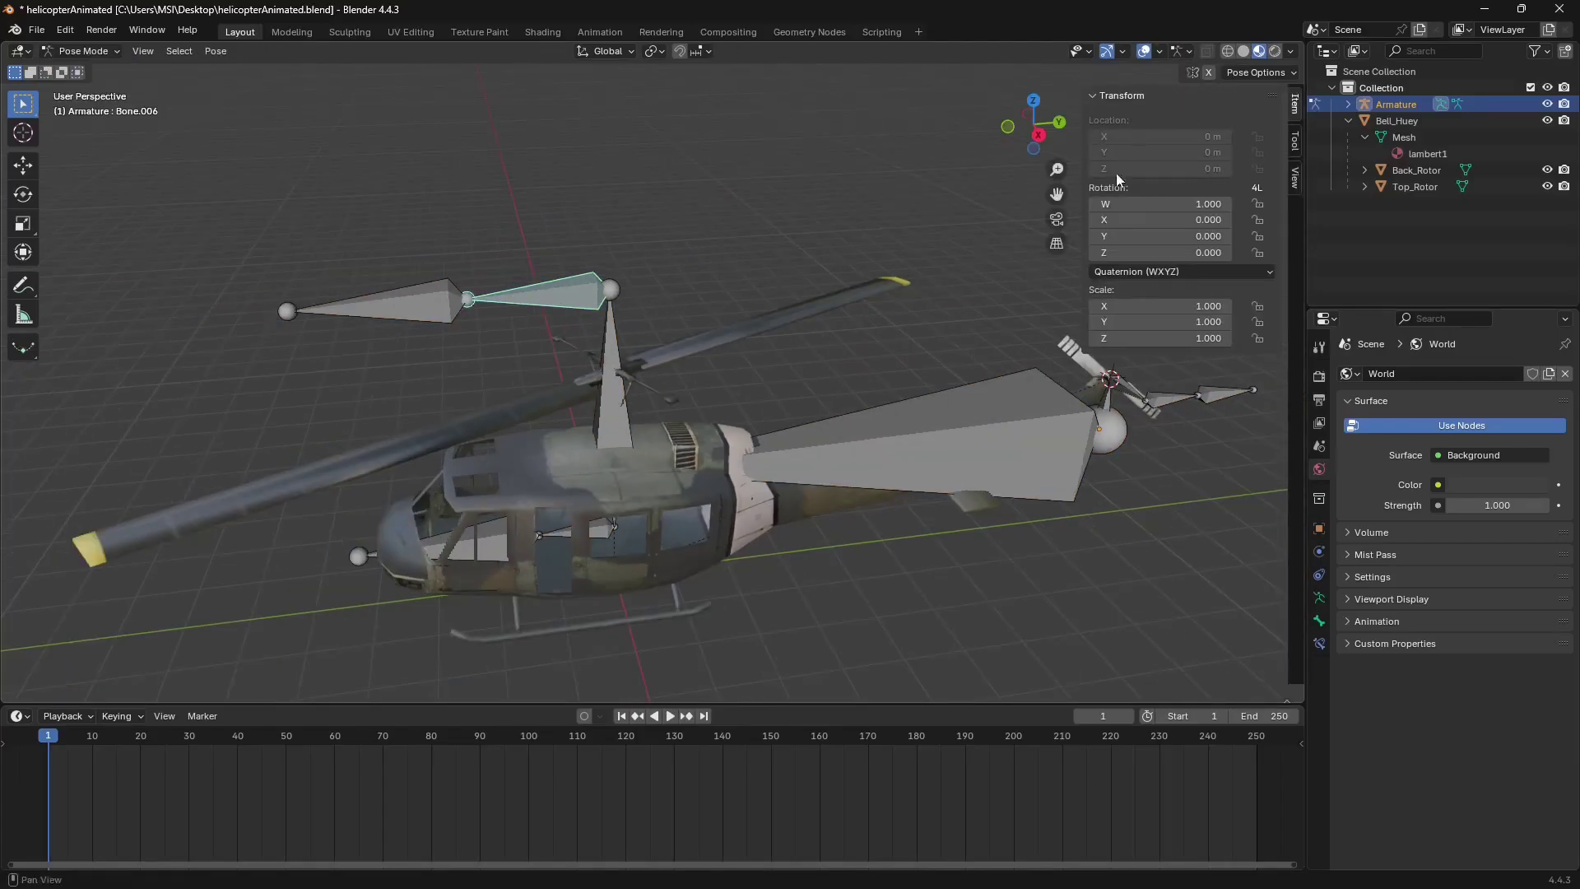
click(1123, 273)
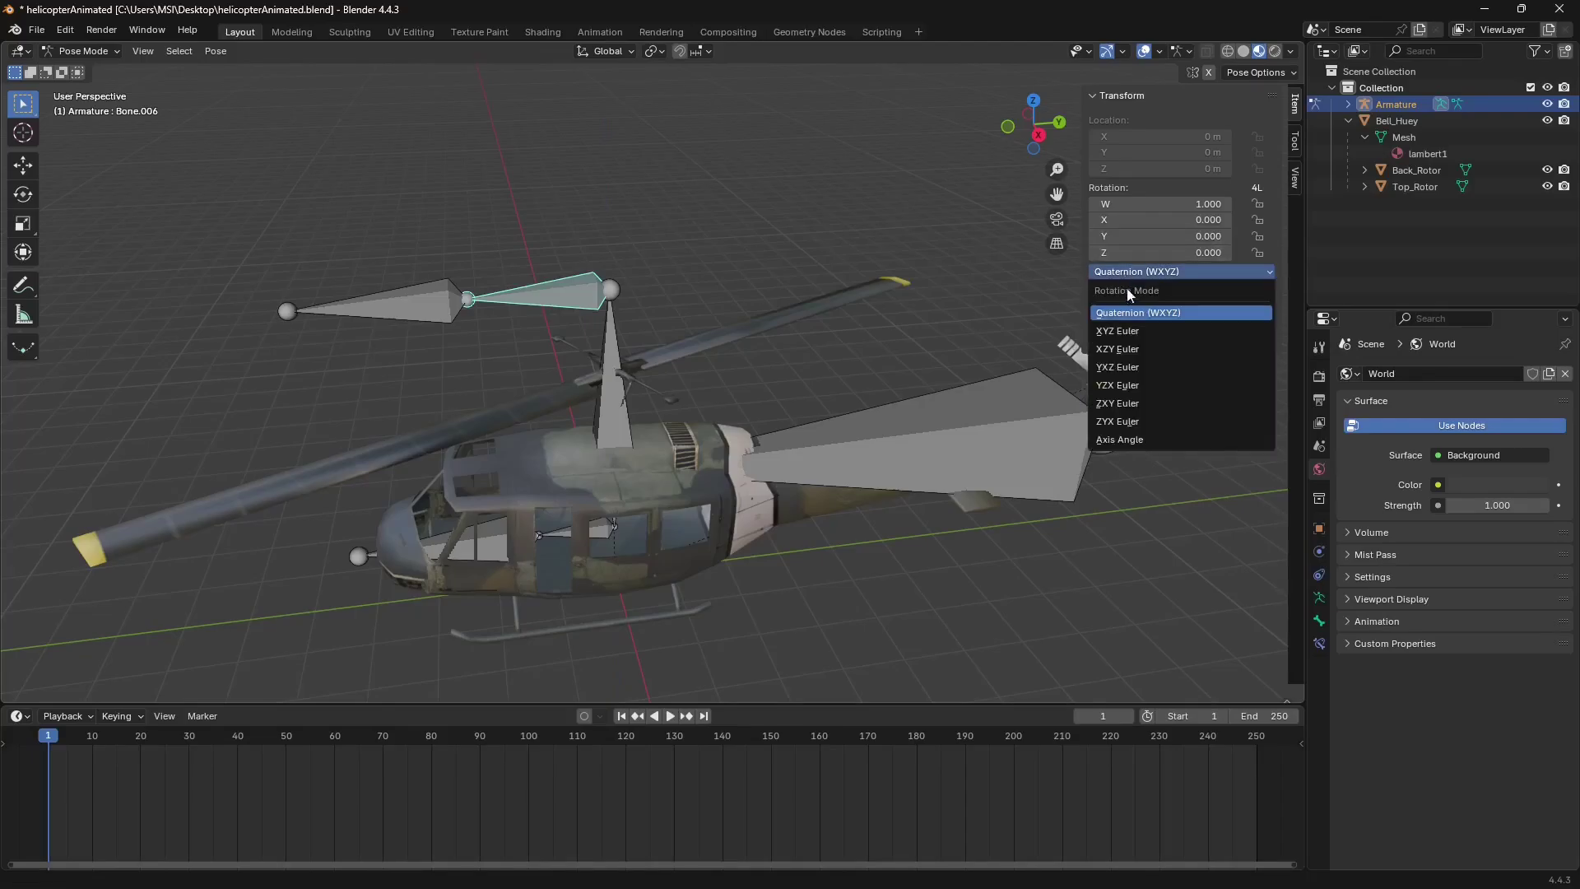
click(1121, 332)
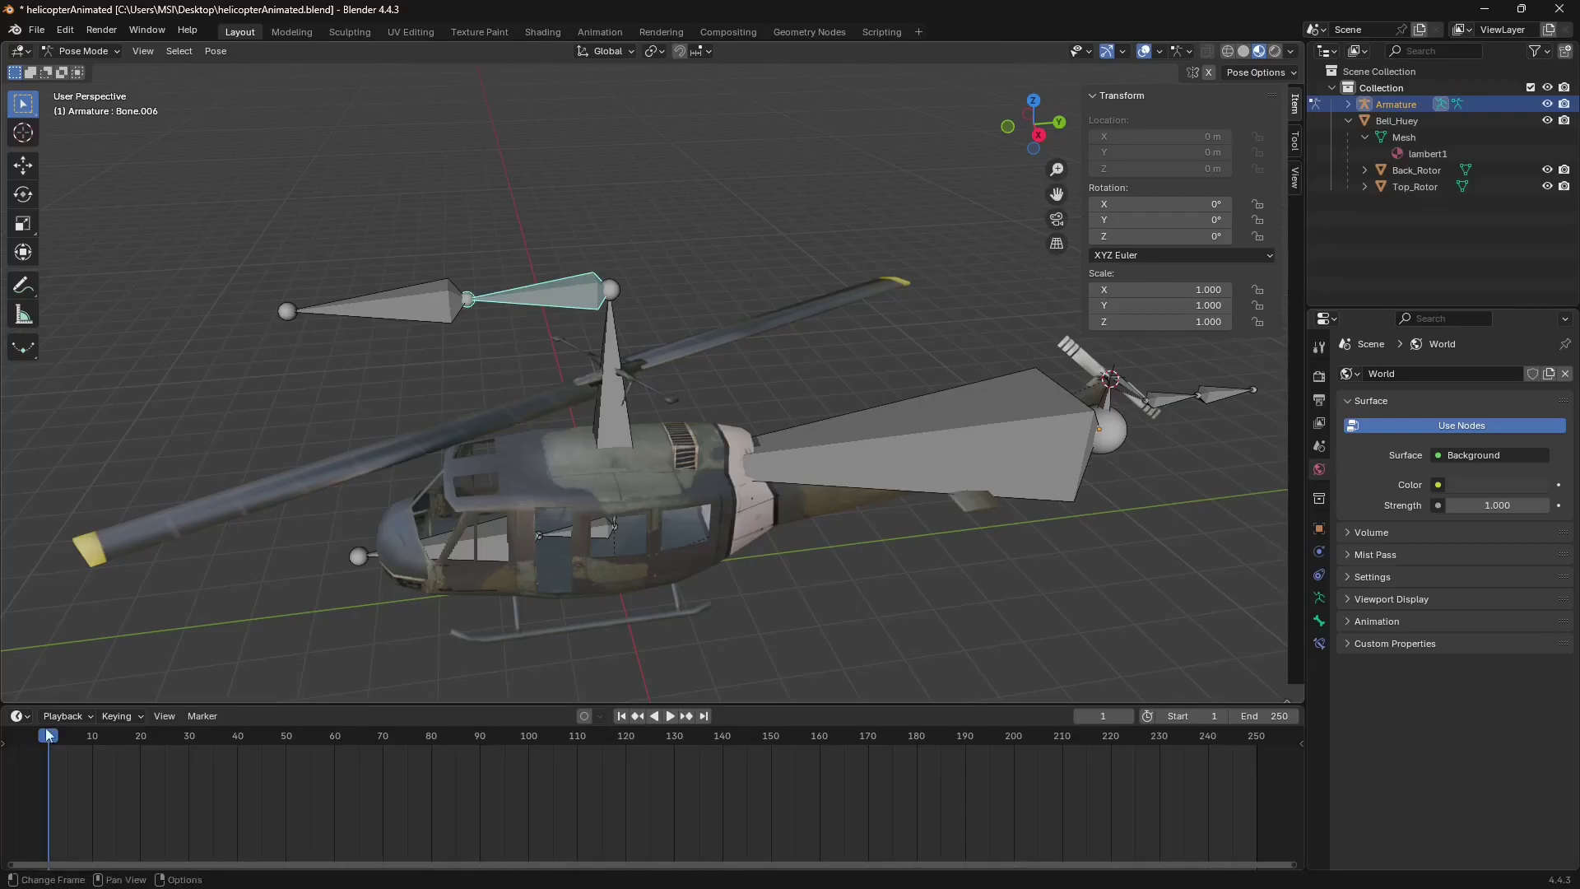
Insert a keyframe for the selected main rotor bone at frame 1 and go to frame 10.
mouse_move(57, 741)
mouse_down()
mouse_move(102, 740)
mouse_move(72, 741)
mouse_up()
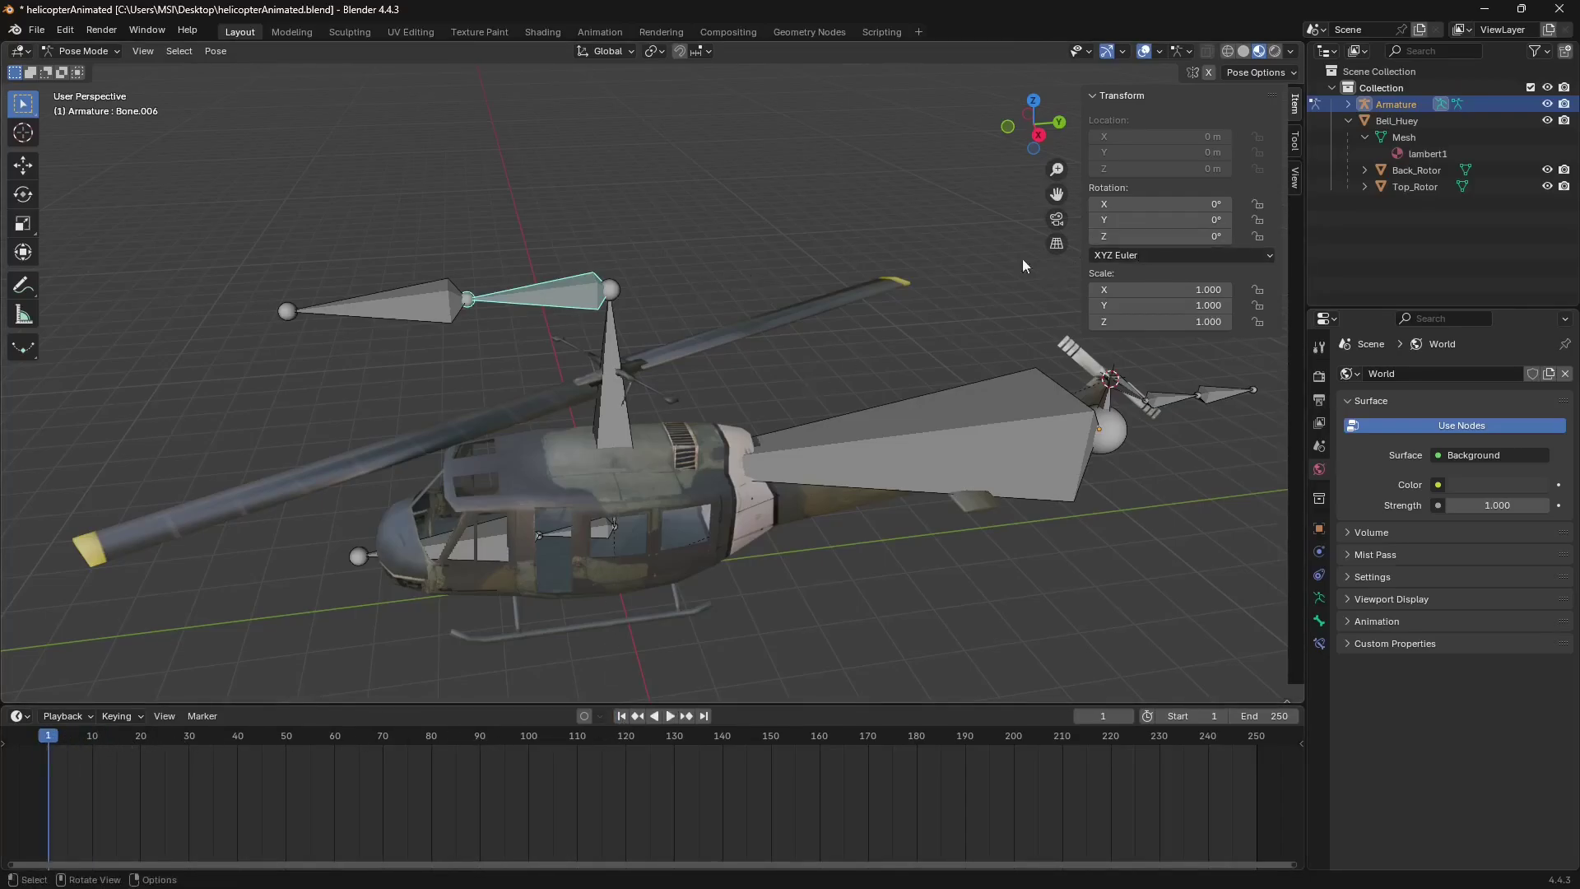
key(i)
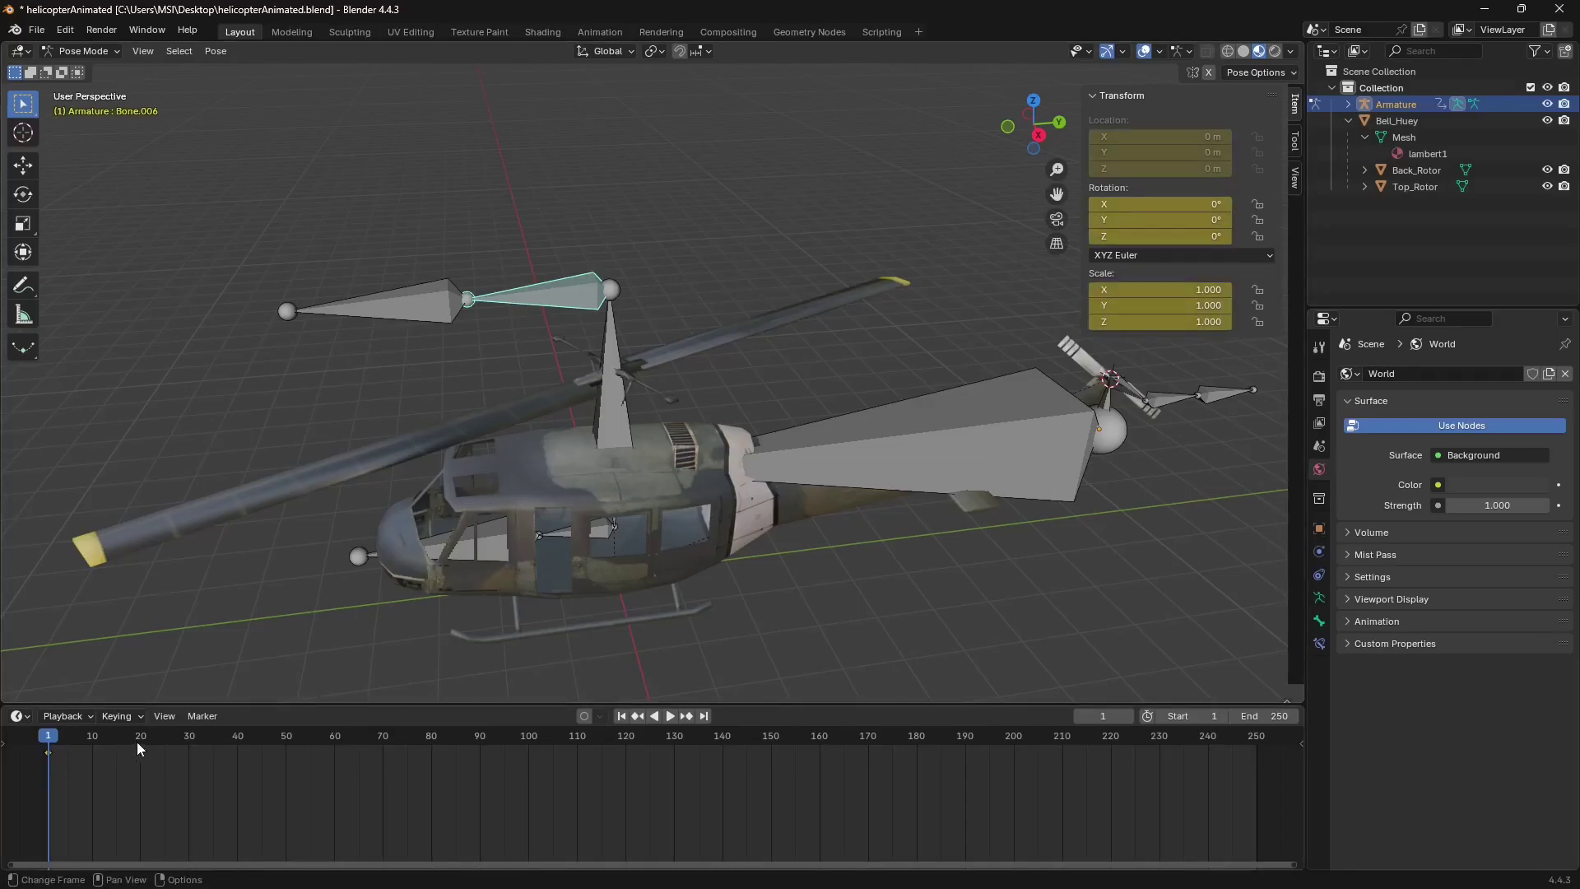
click(93, 736)
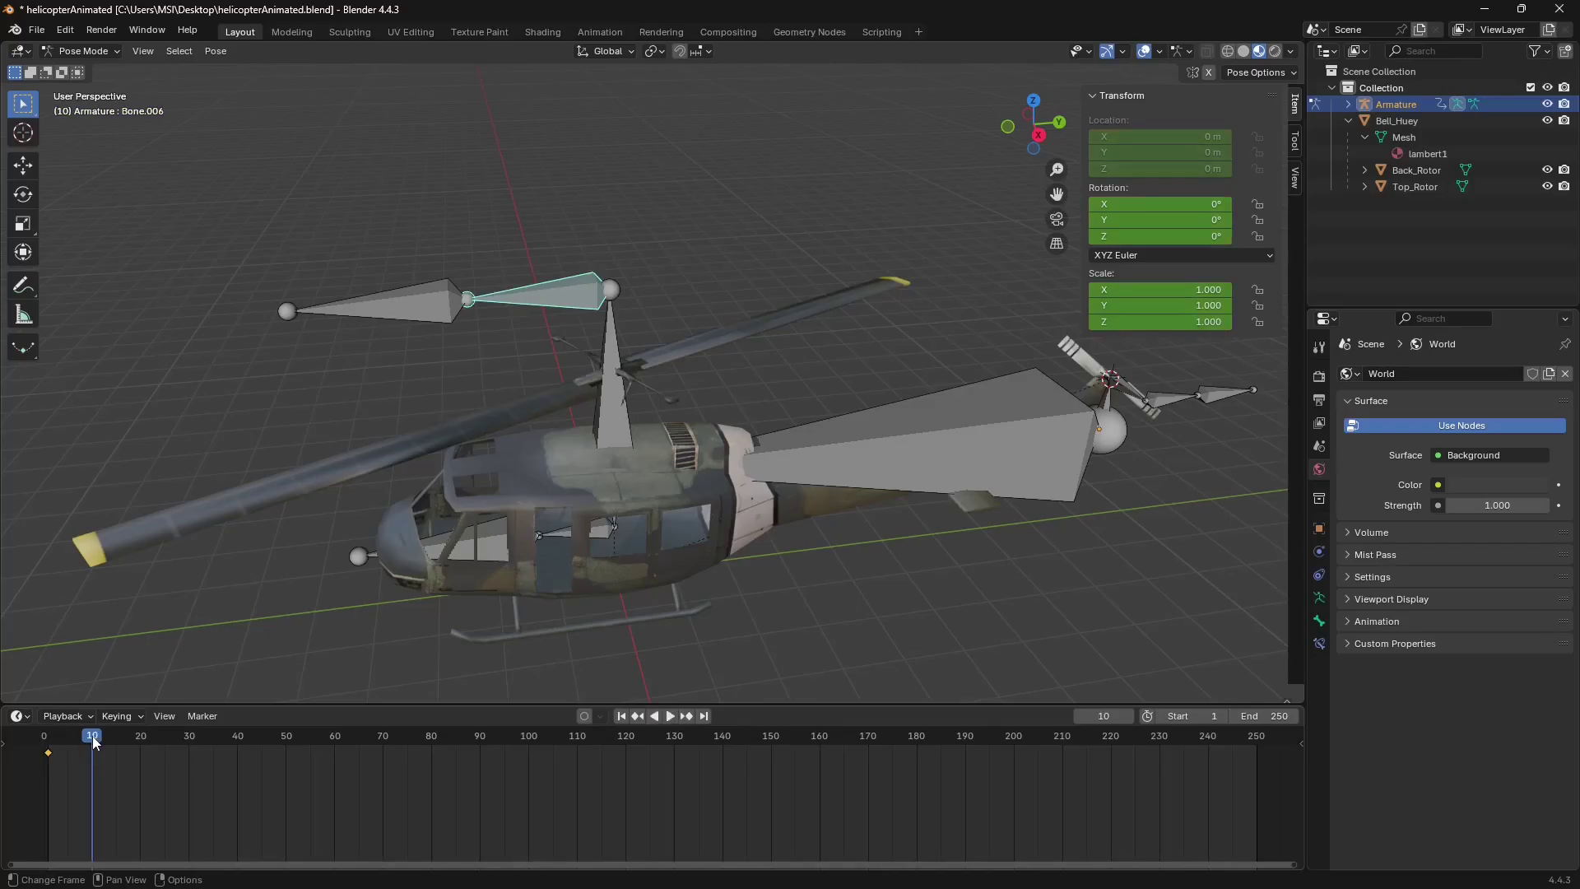
Set the main rotor bone's Z rotation to 360° and keyframe its rotation at frame 10.
drag(1137, 241, 1140, 241)
click(1140, 241)
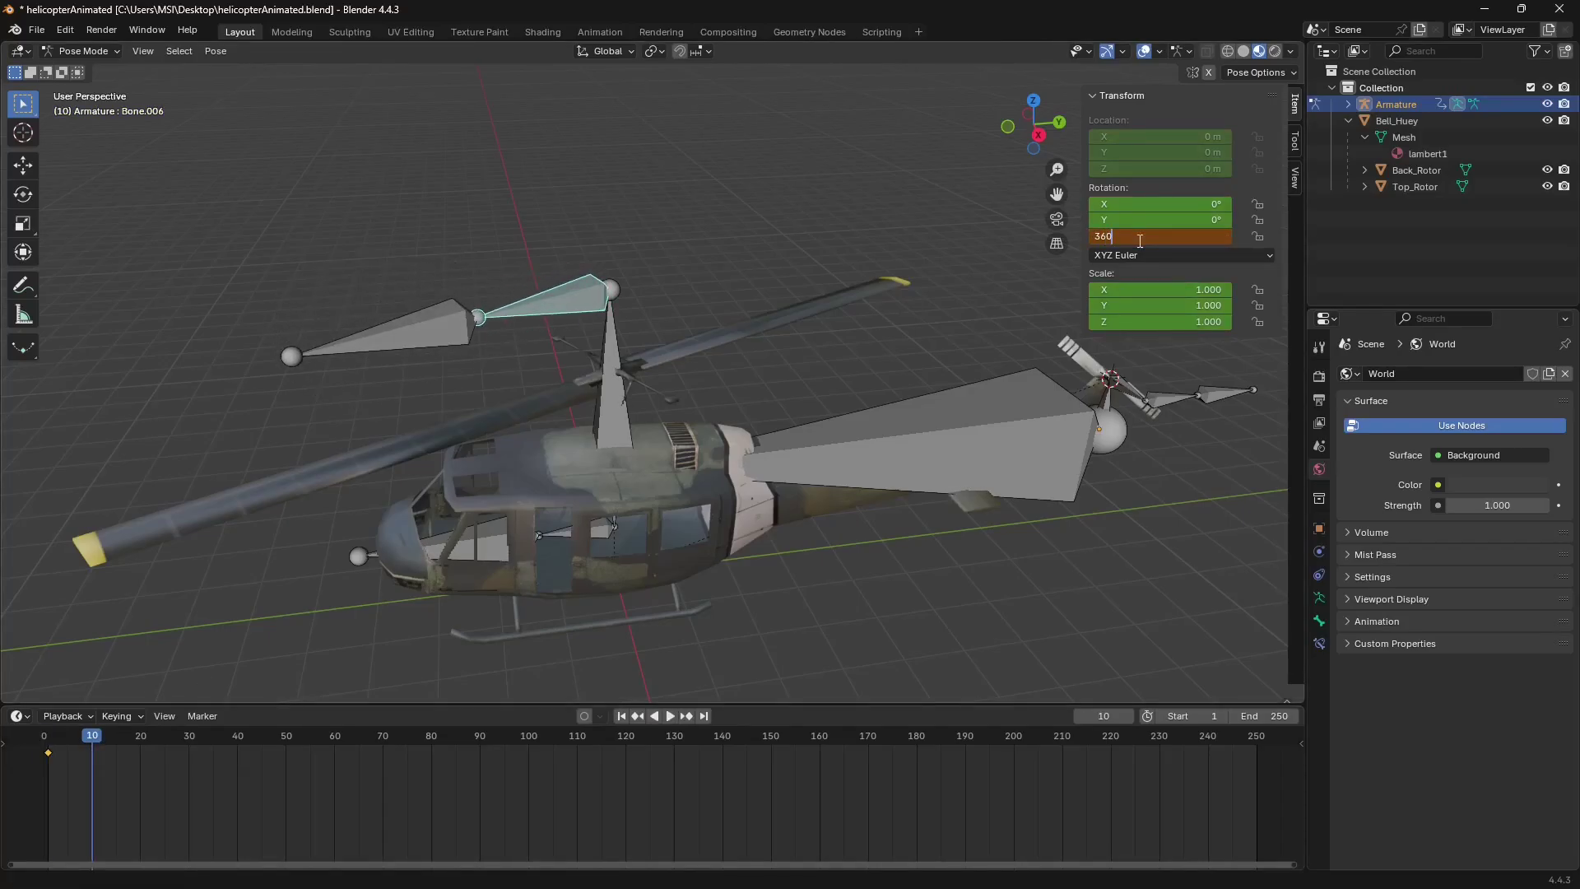
text(360)
key(Return)
right_click(1139, 240)
click(1088, 242)
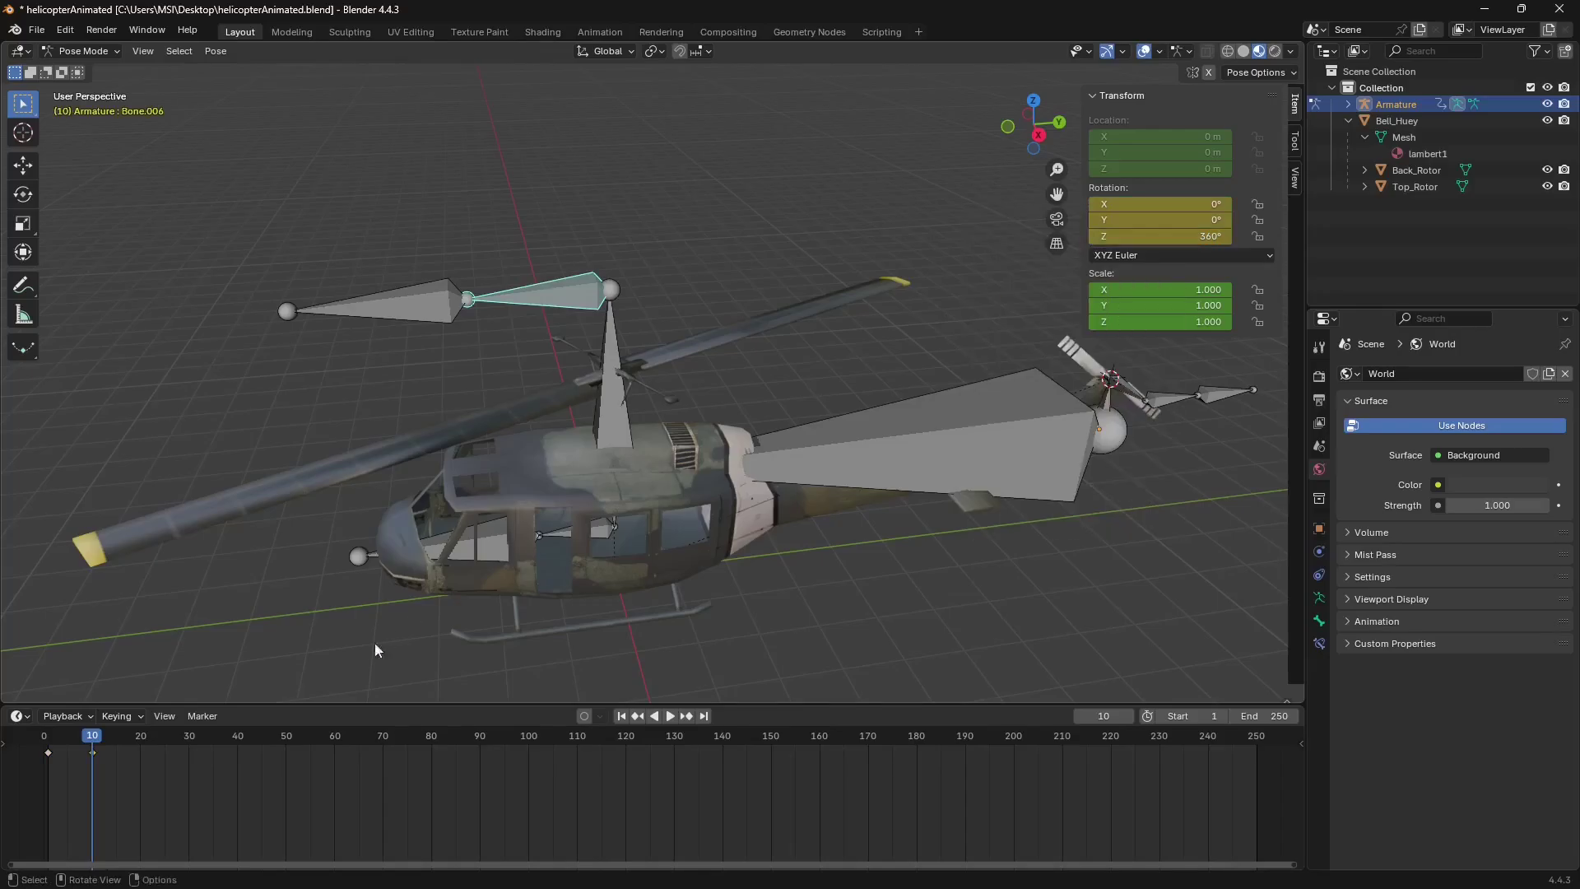
Move the main rotor bone's second keyframe to frame 30, set the scene end to frame 30, and preview the spin.
click(49, 741)
key(space)
drag(49, 746, 64, 751)
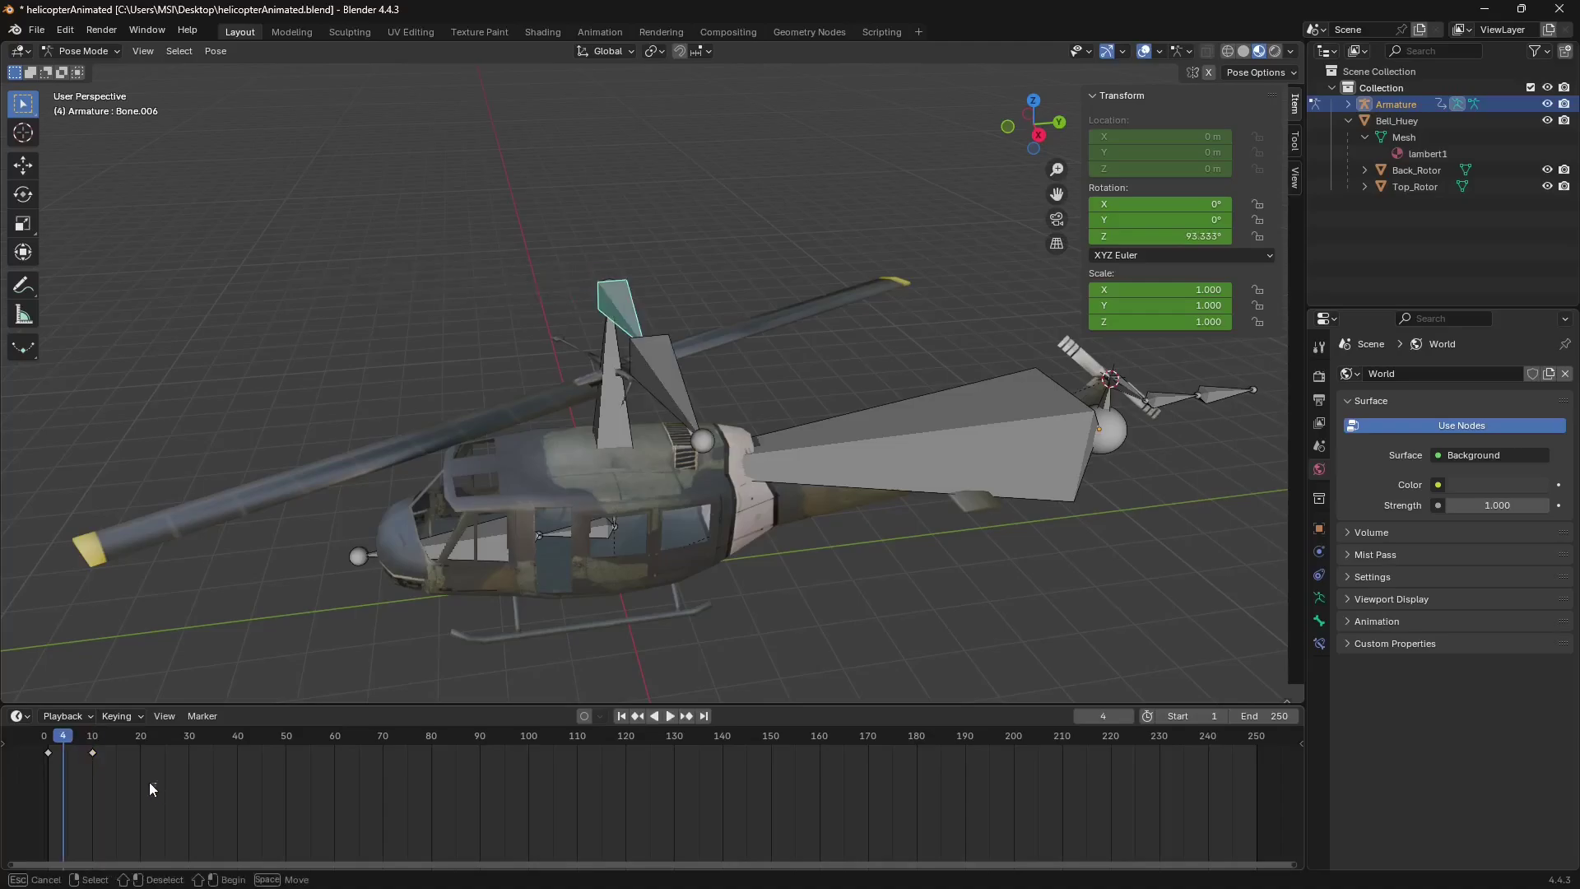
key(g)
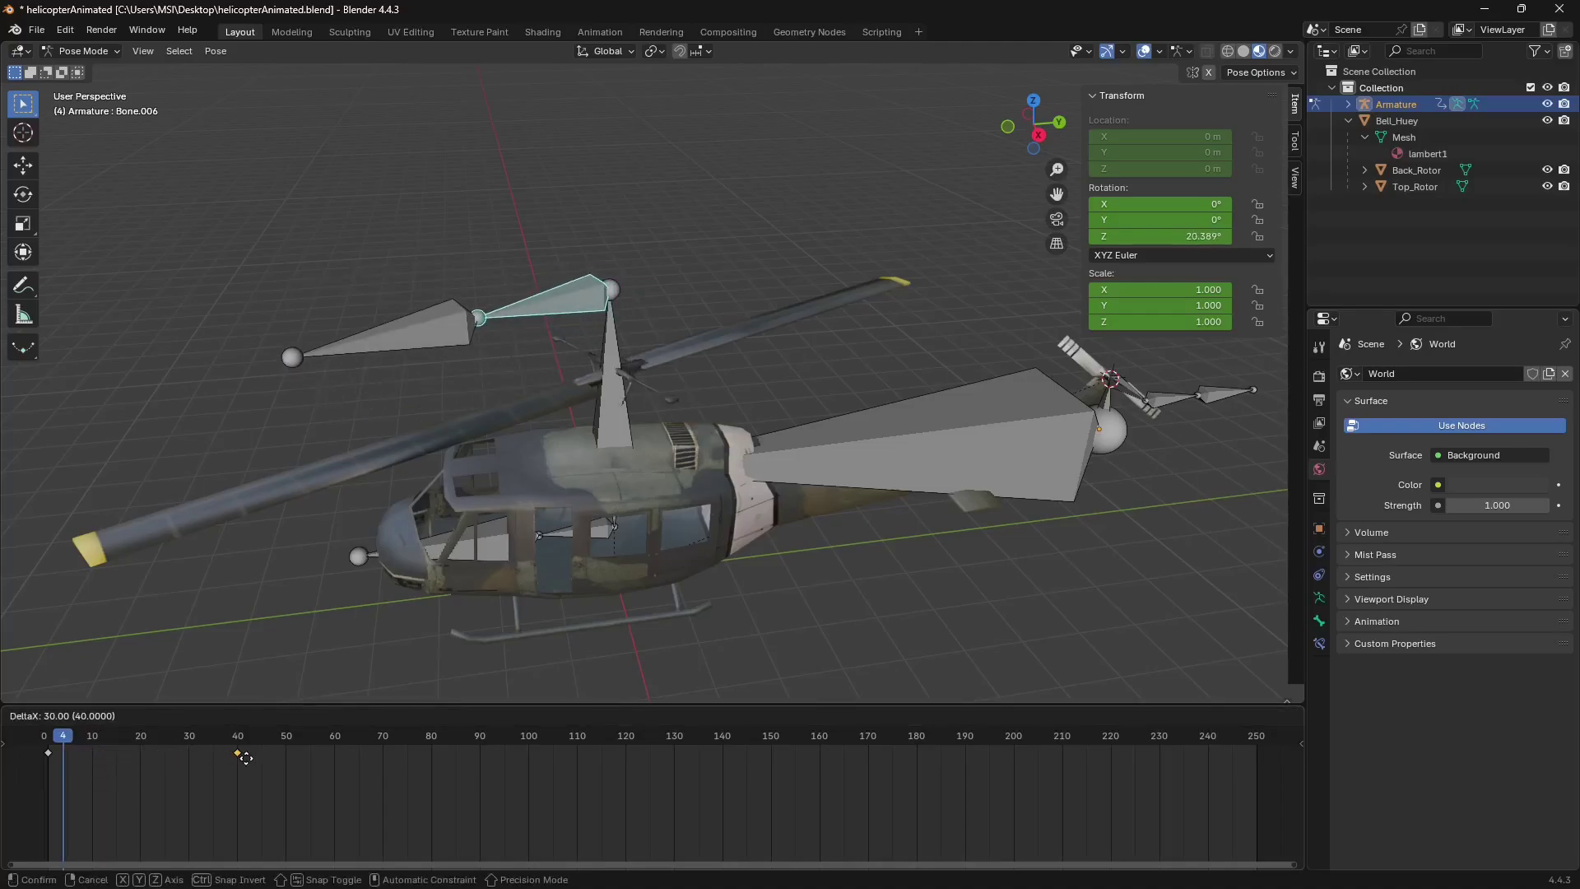
click(197, 757)
key(space)
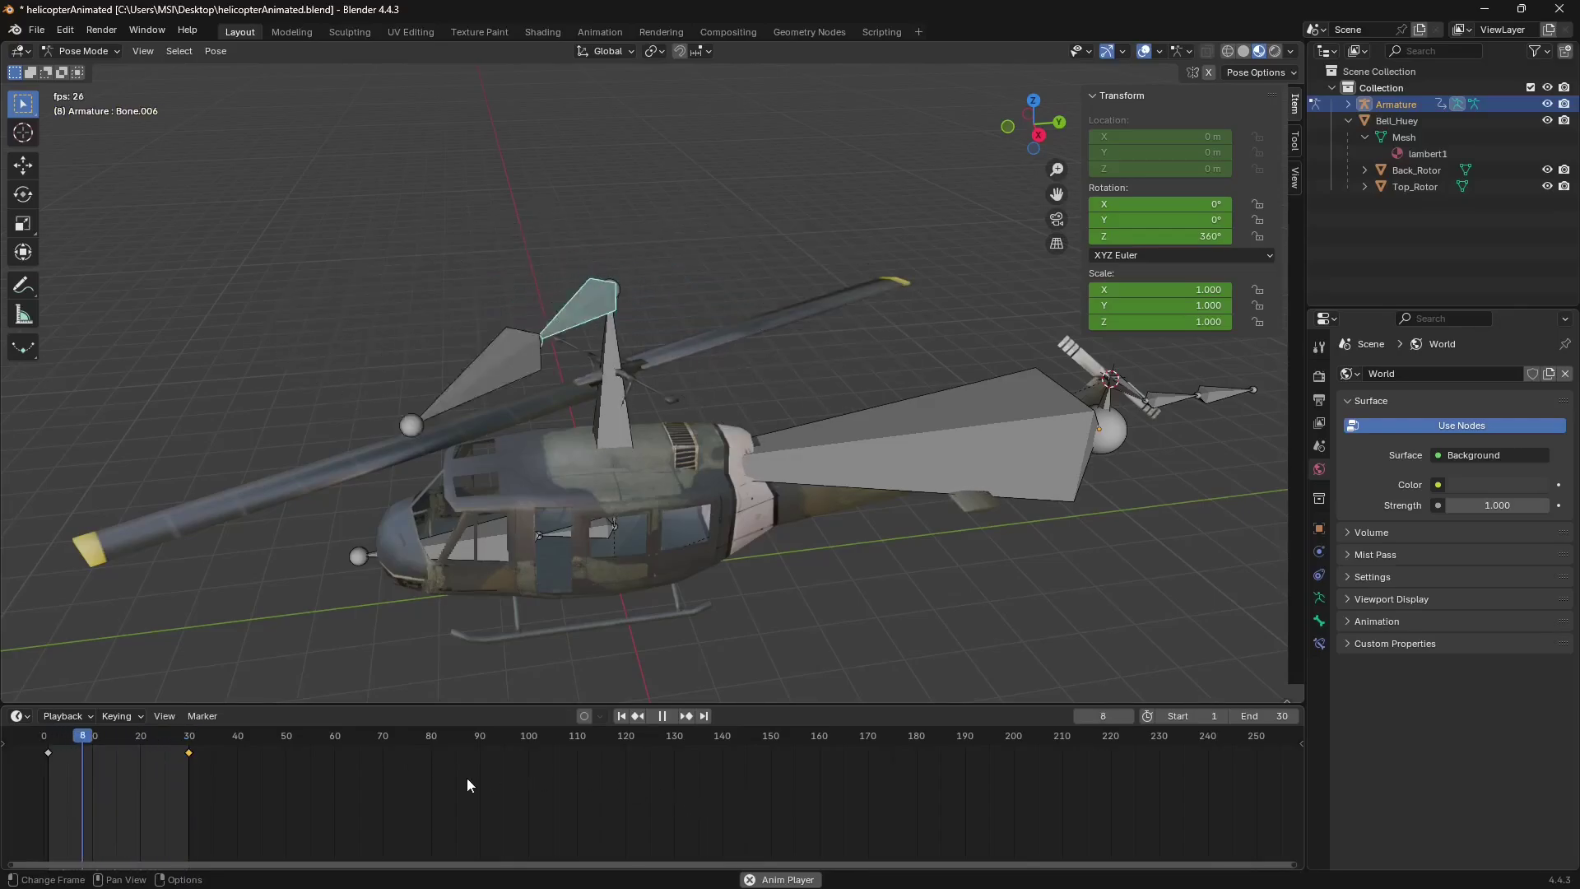
key(space)
Set the main rotor bone's keyframes to Linear interpolation in the Graph Editor and return to the Timeline for playback.
click(20, 716)
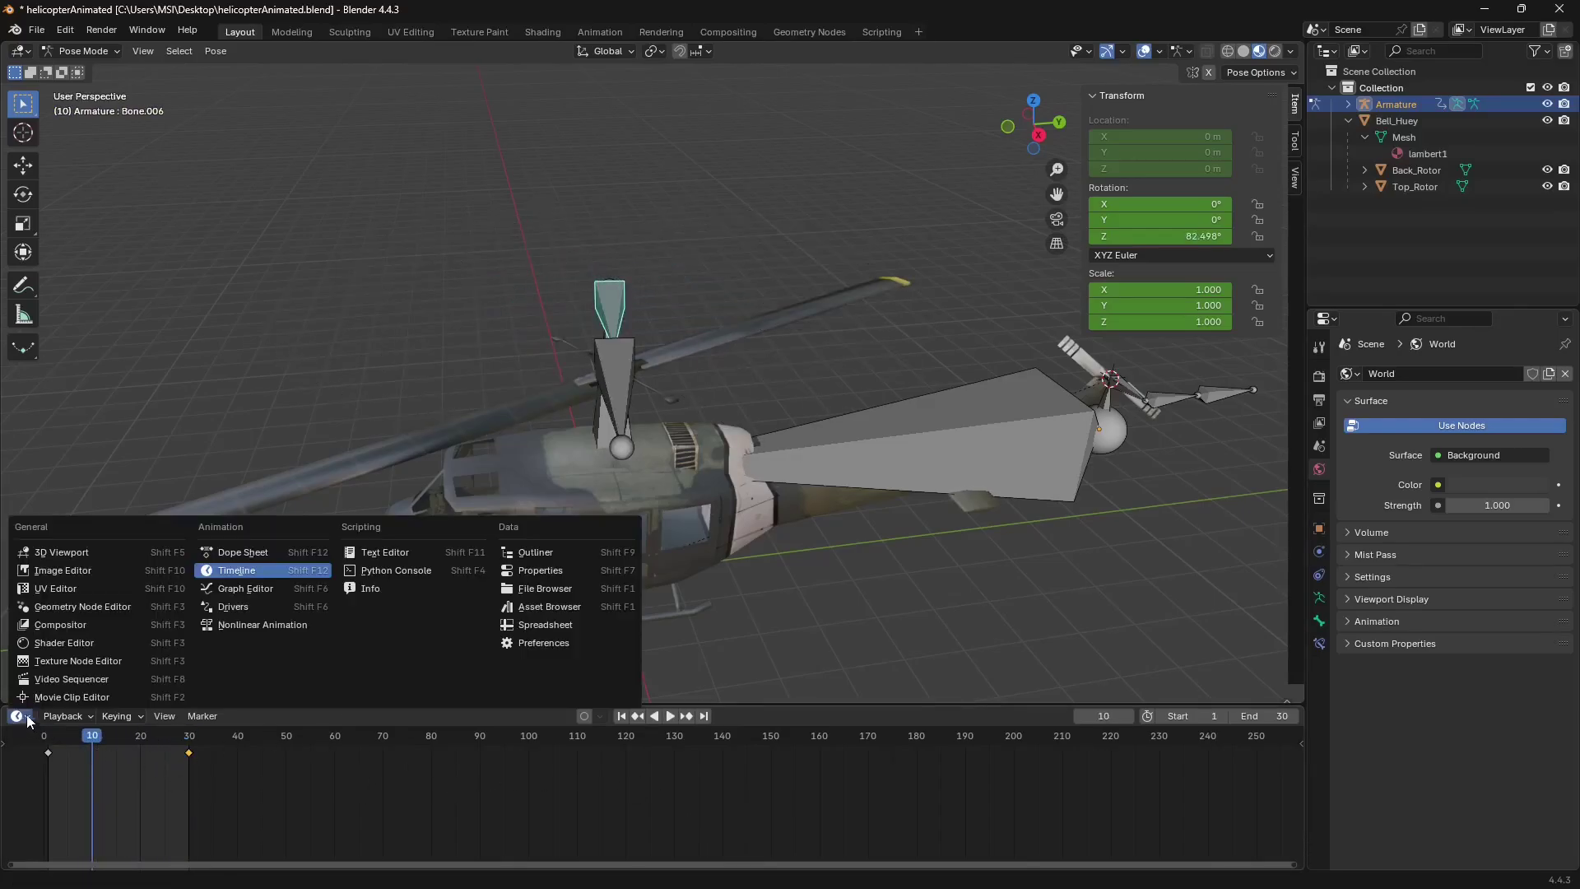
click(258, 590)
key(a)
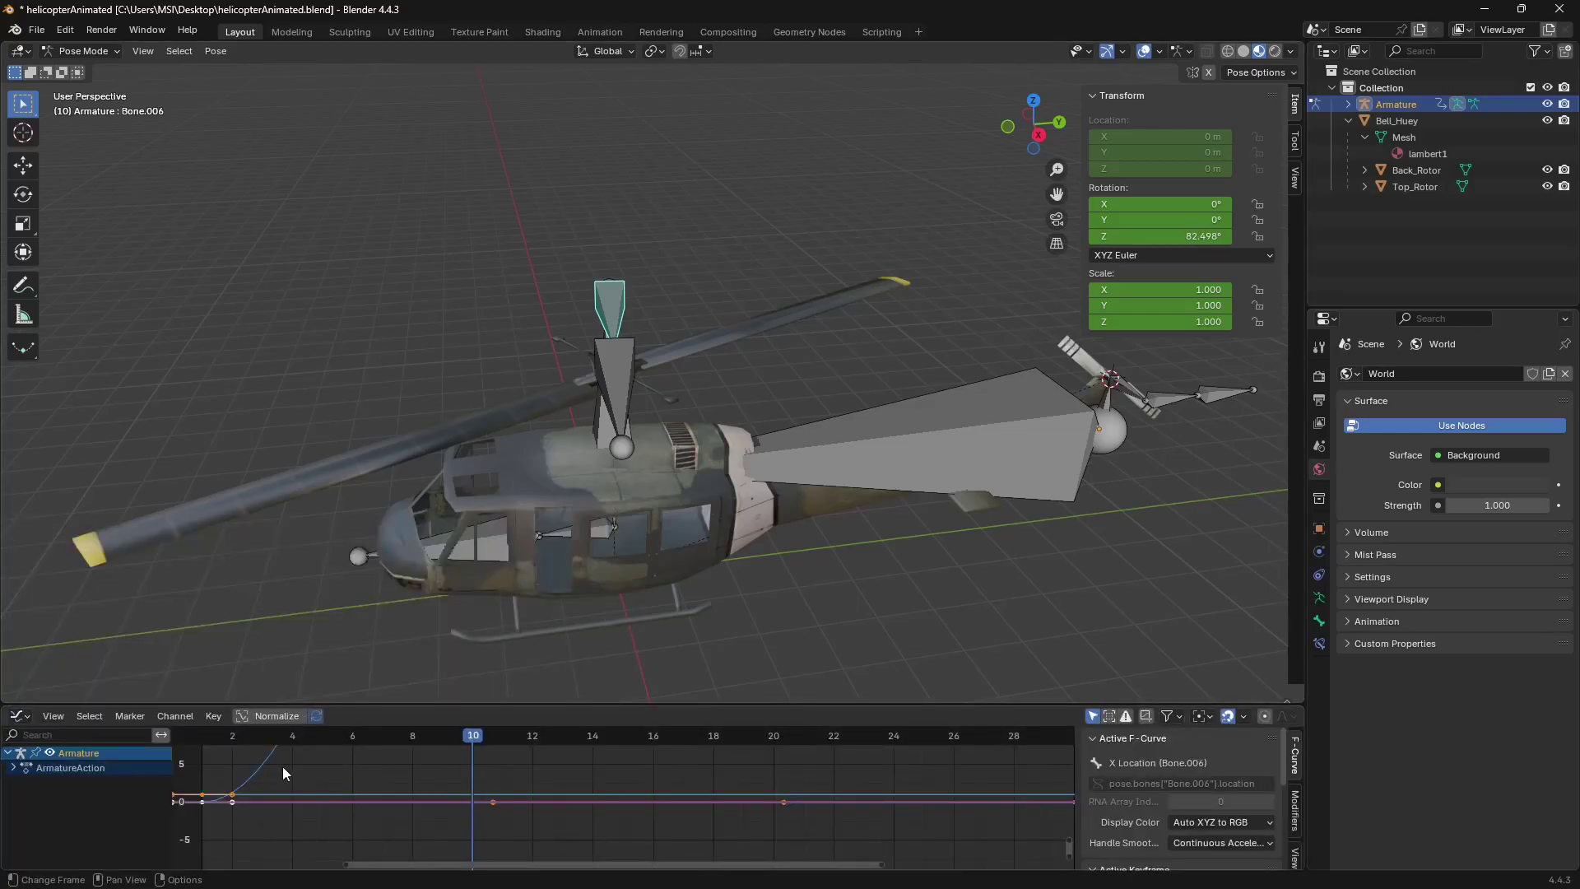
right_click(278, 767)
mouse_move(257, 758)
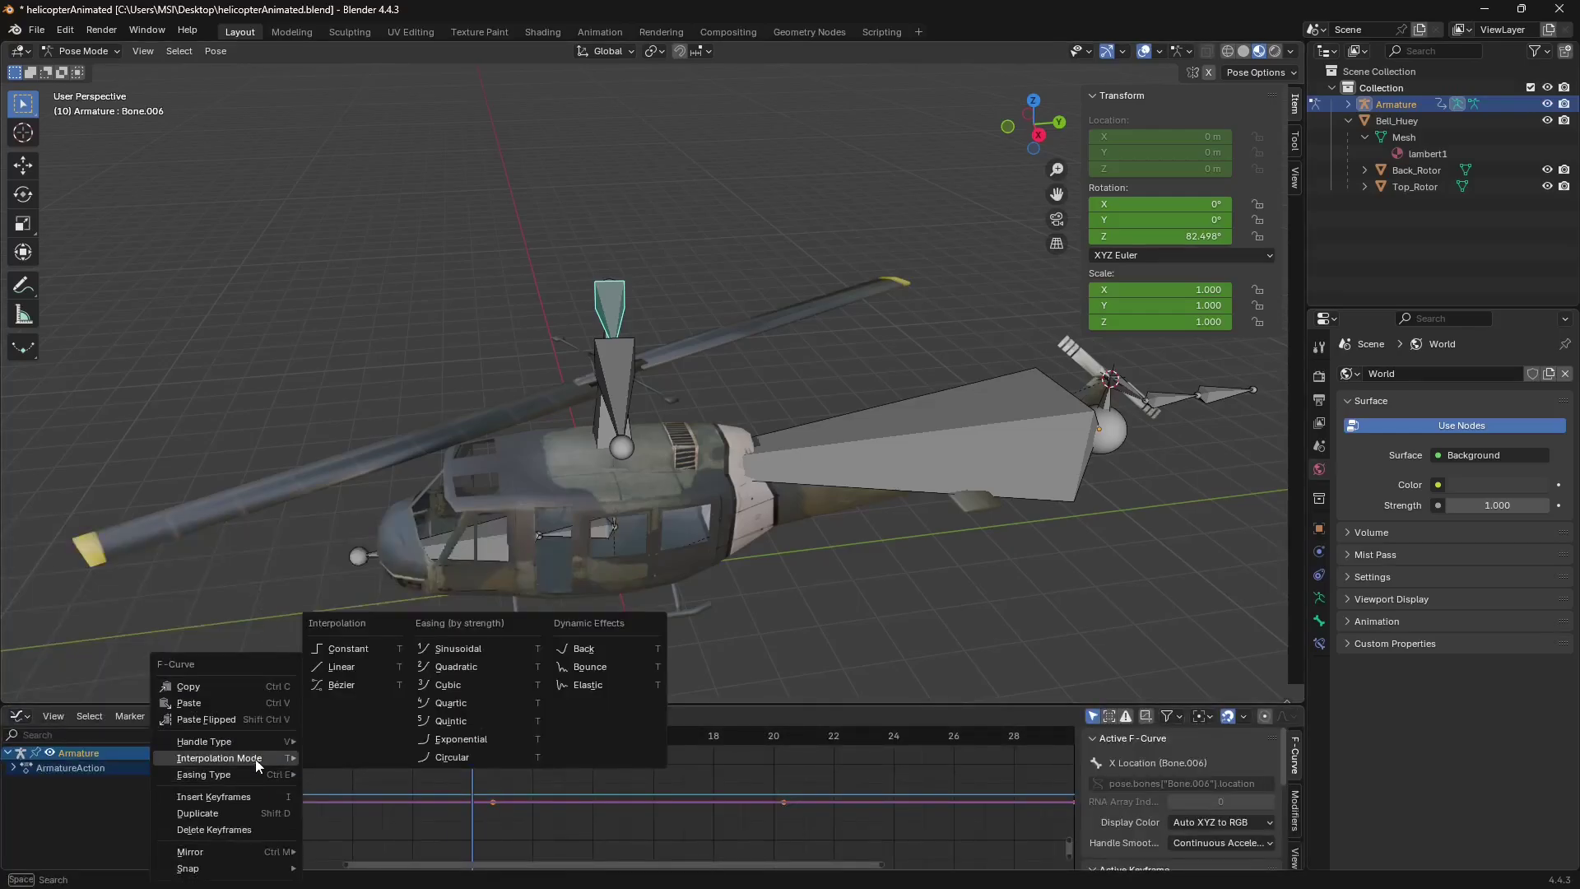
click(346, 667)
click(17, 716)
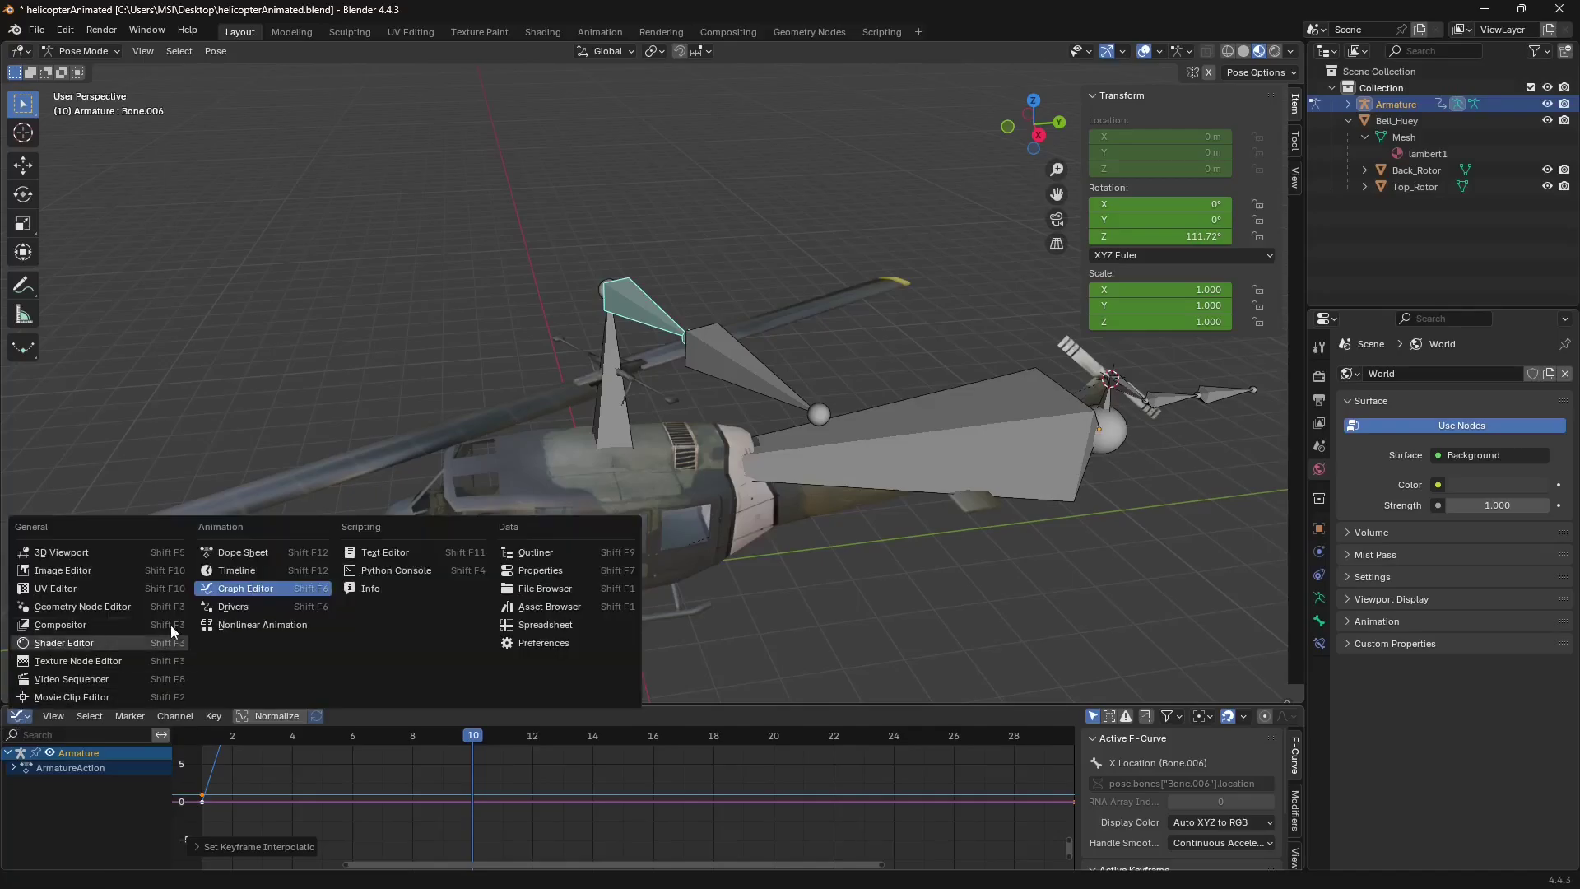
click(247, 574)
click(671, 716)
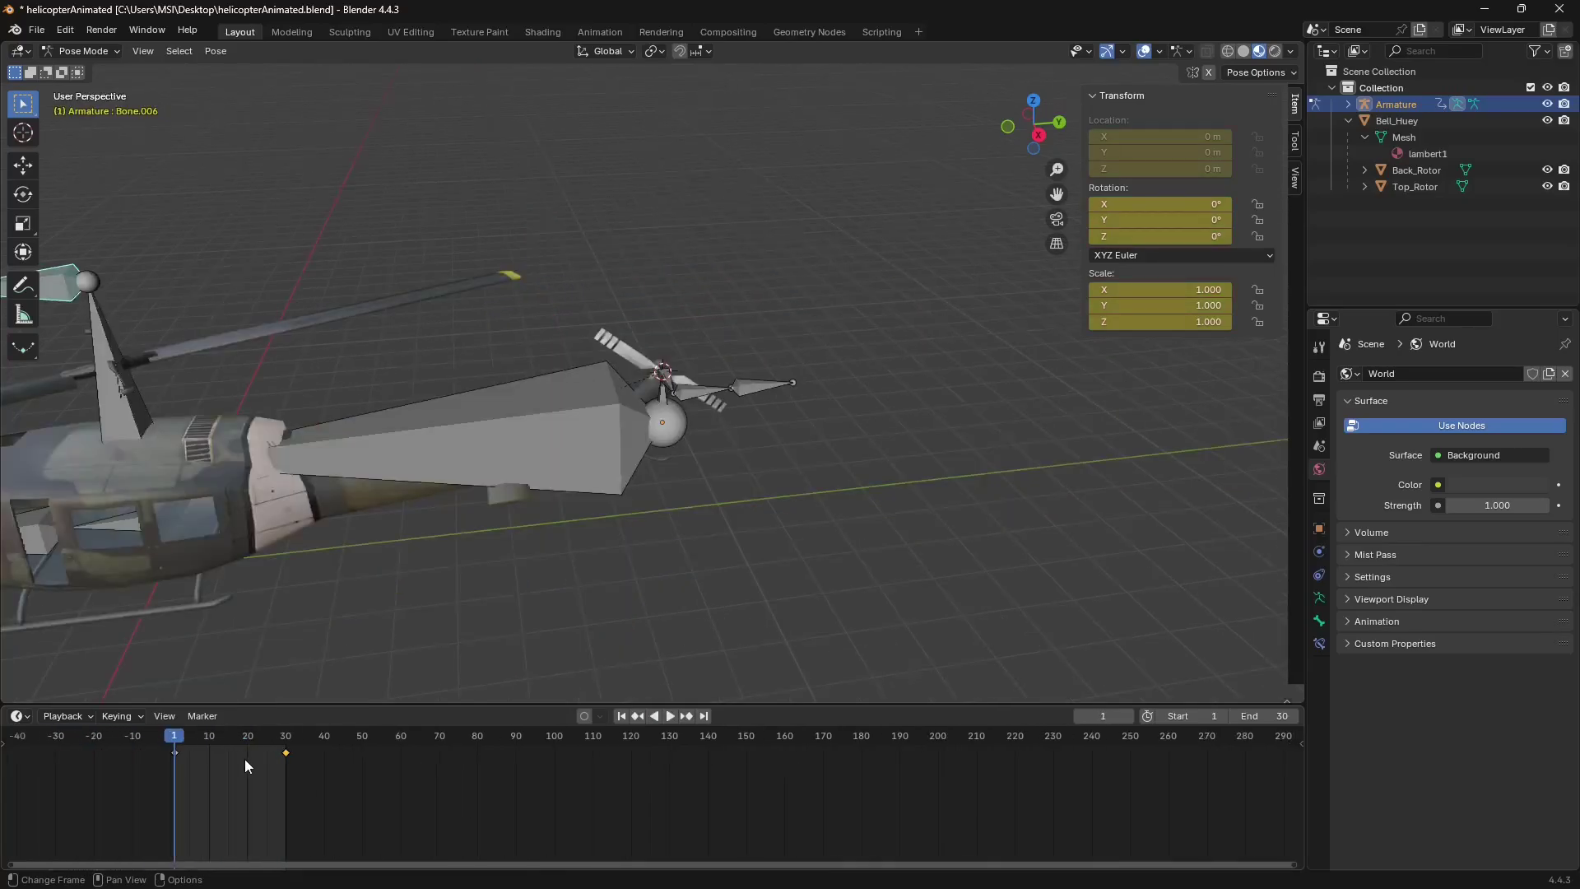
Switch the first tail rotor bone to XYZ Euler, keyframe a Z rotation of 361° at frame 30, and preview it.
drag(287, 756, 207, 761)
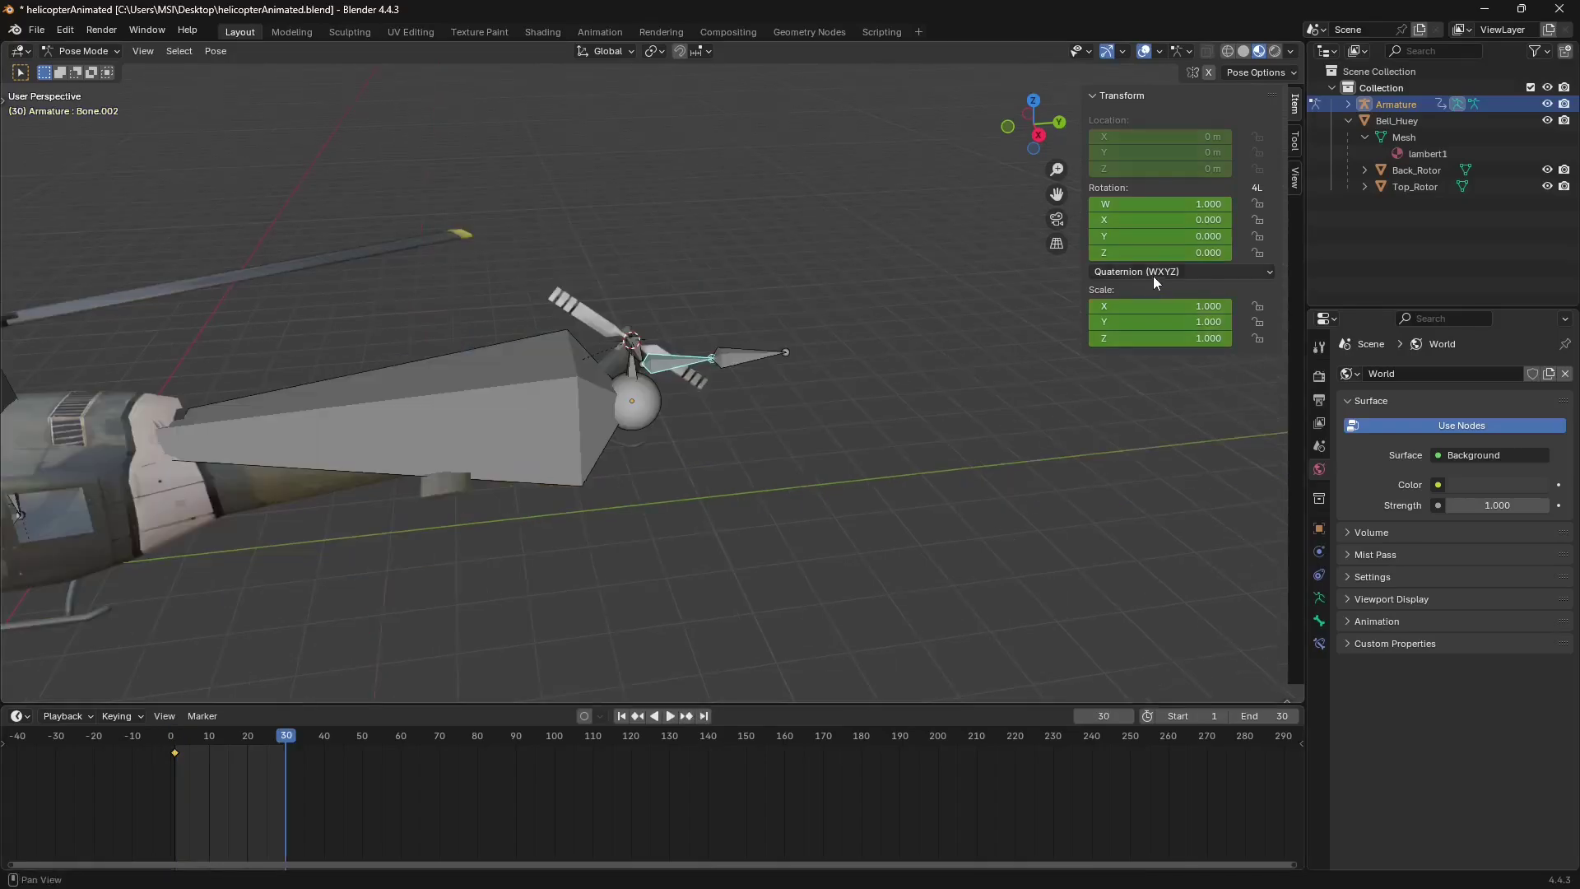
click(1153, 272)
click(1130, 329)
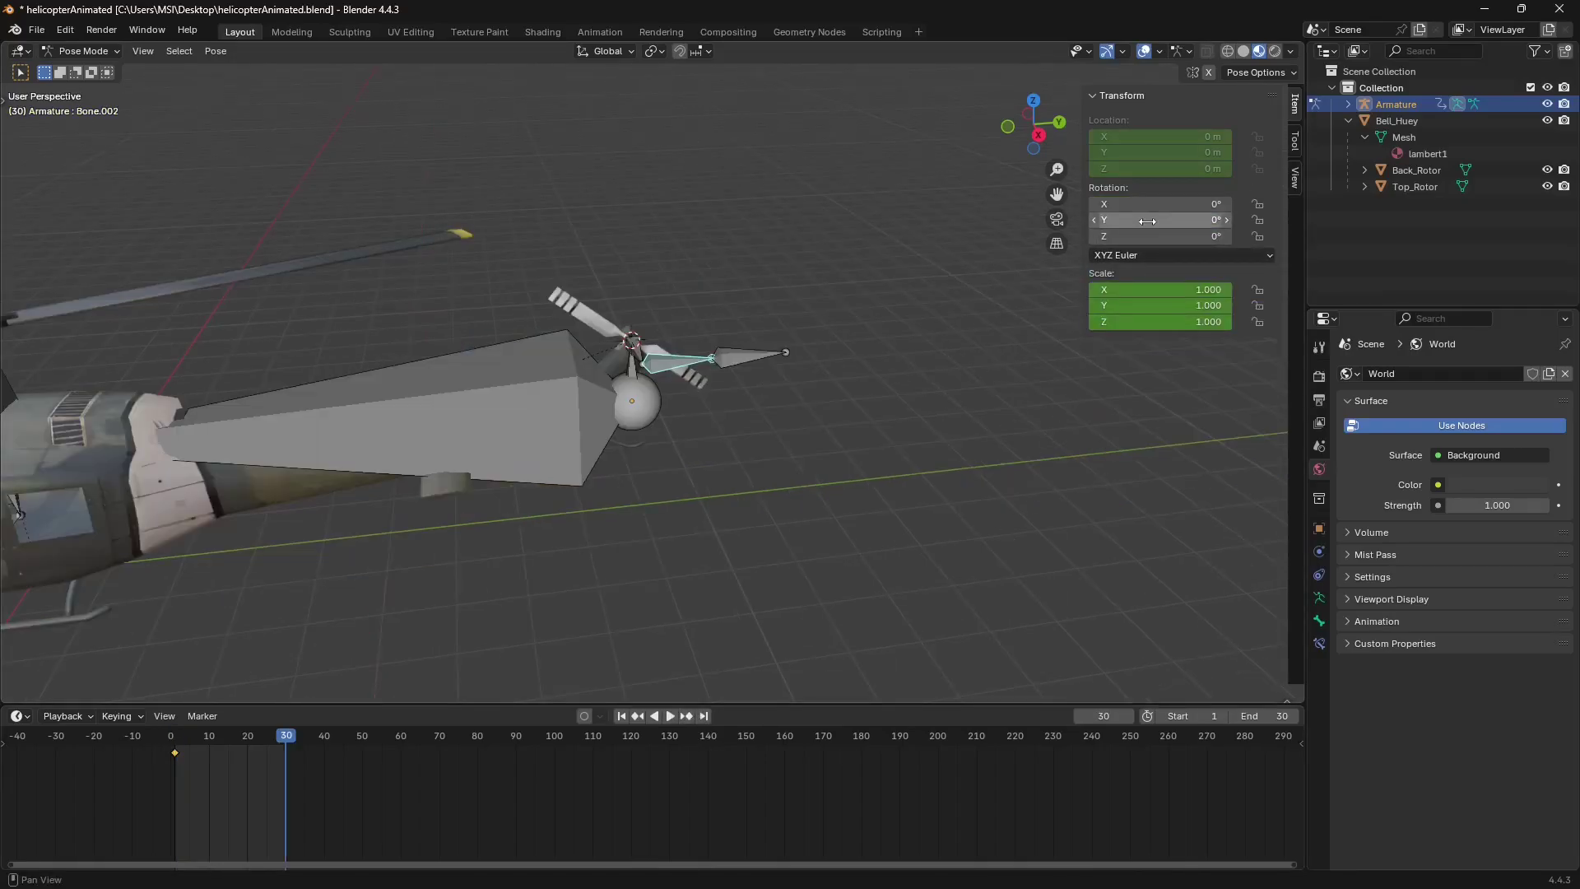
key(i)
key(shift+Left)
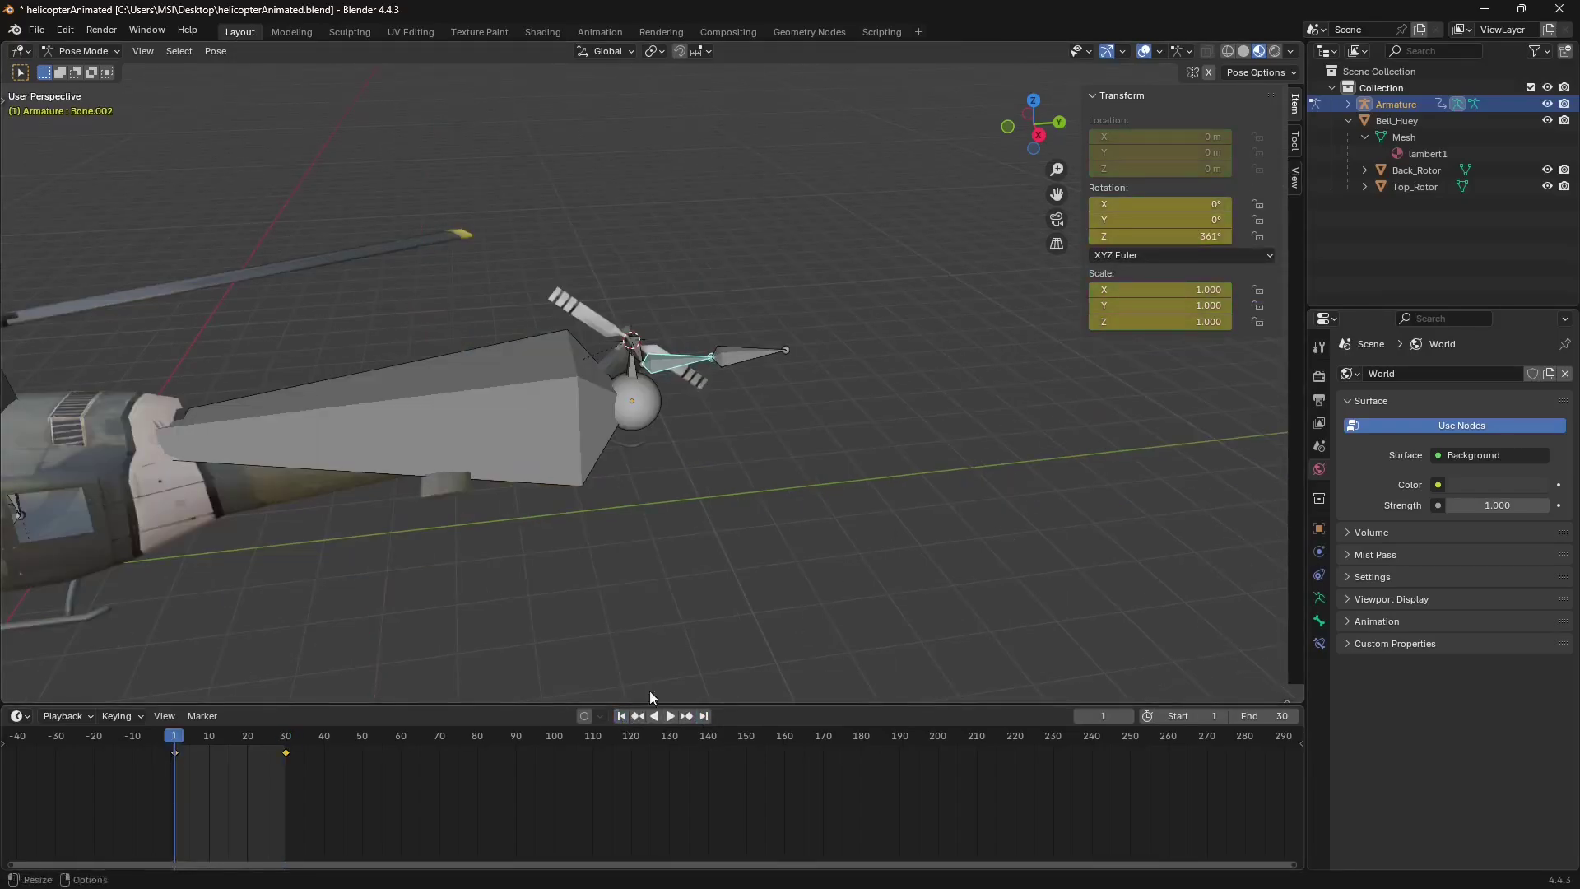
key(space)
key(space)
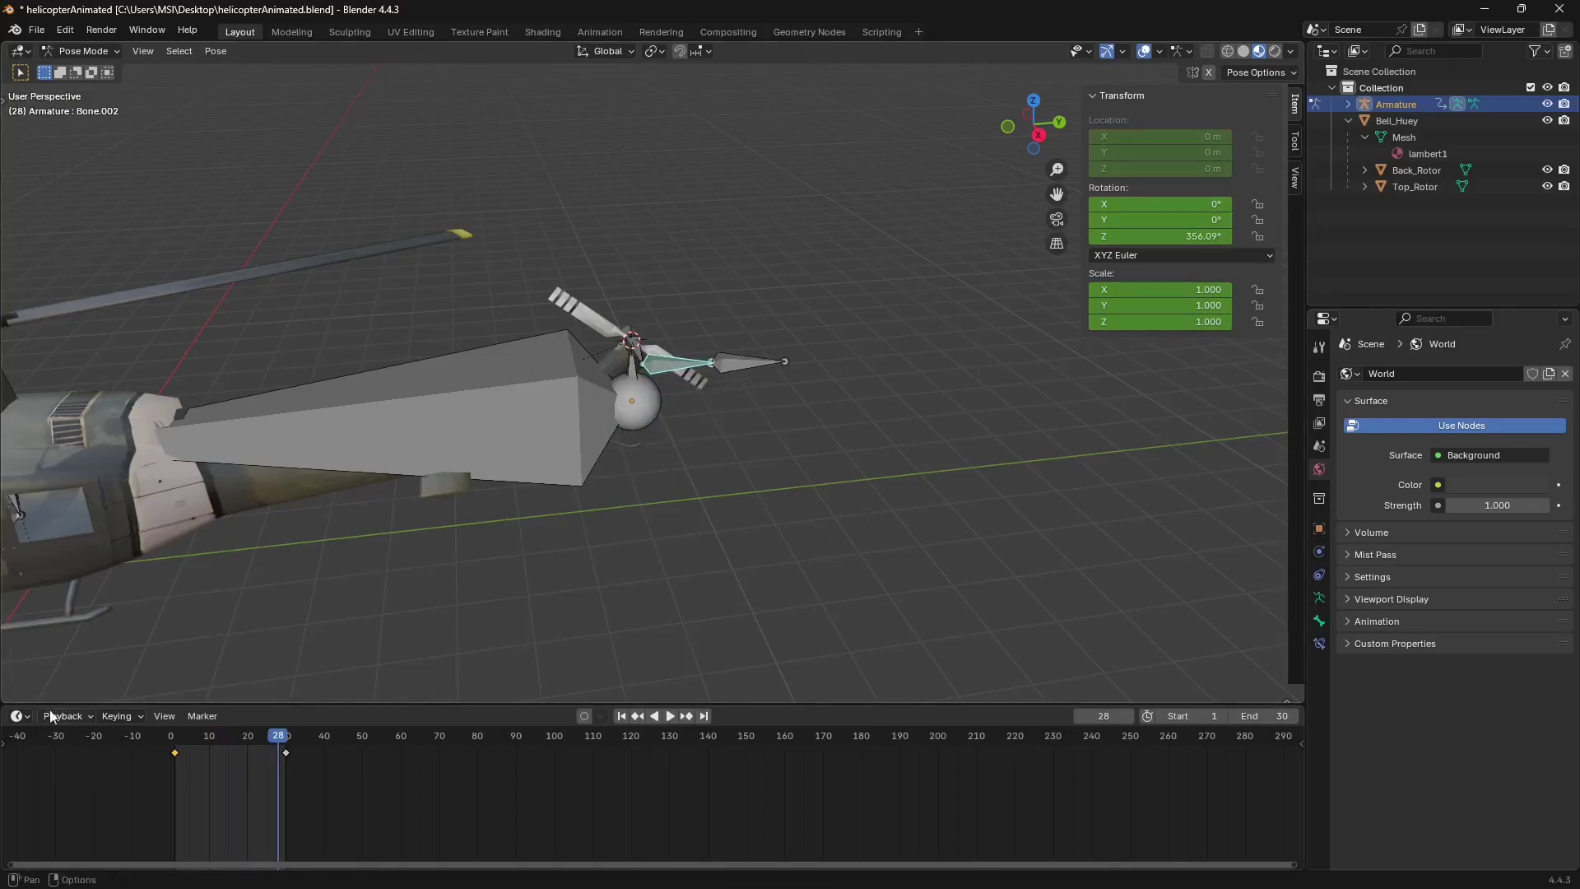
Set the tail rotor bone's keyframes to Linear interpolation in the Graph Editor and return to the Timeline.
click(16, 716)
click(17, 716)
click(245, 589)
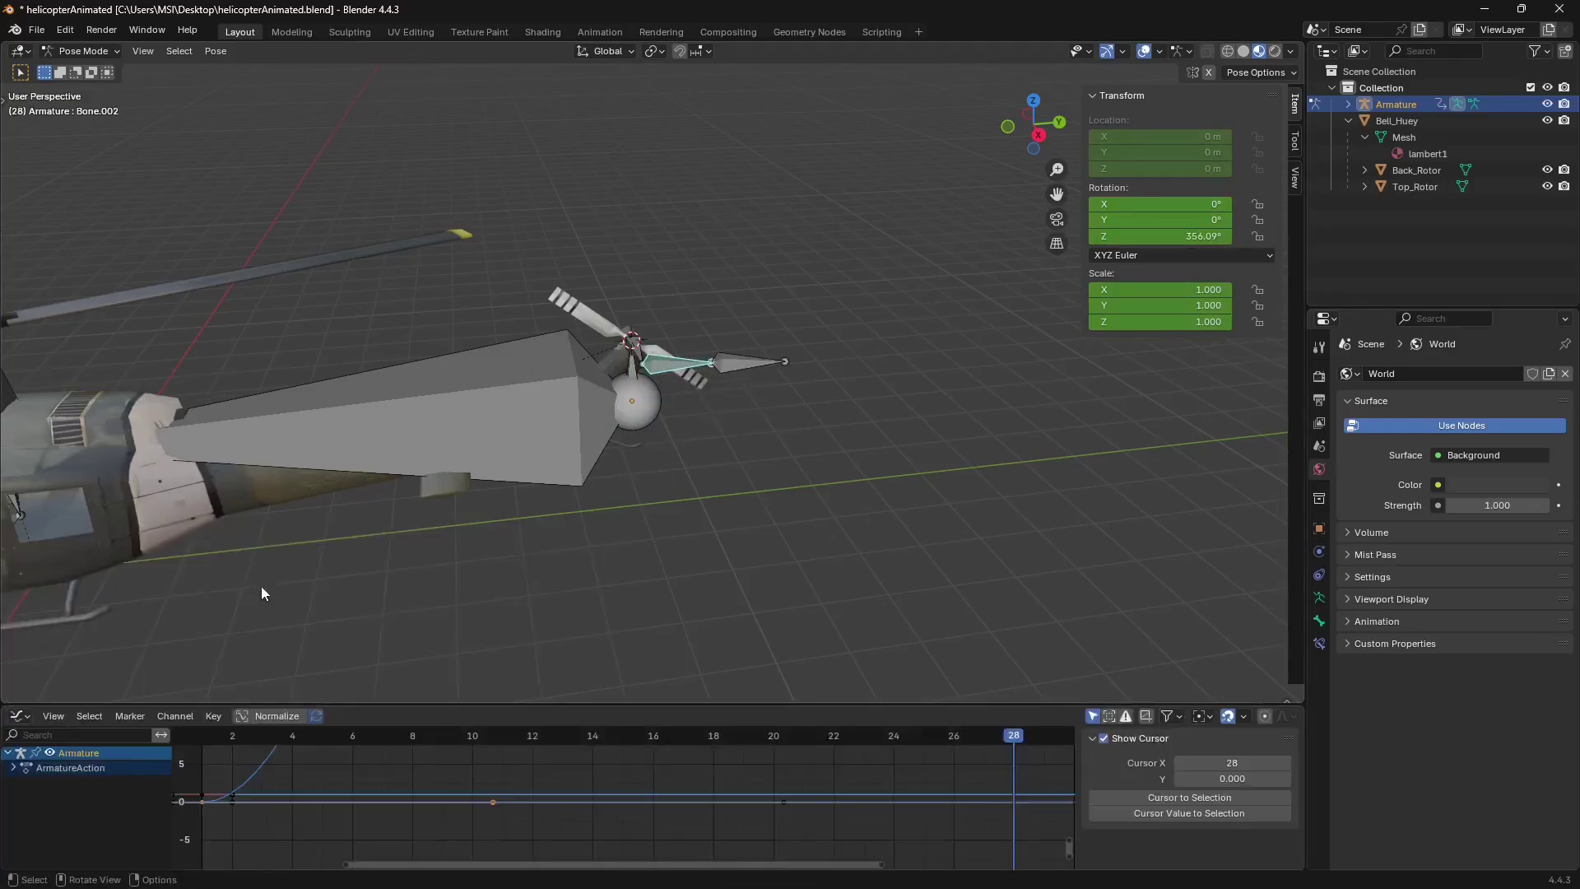
right_click(319, 769)
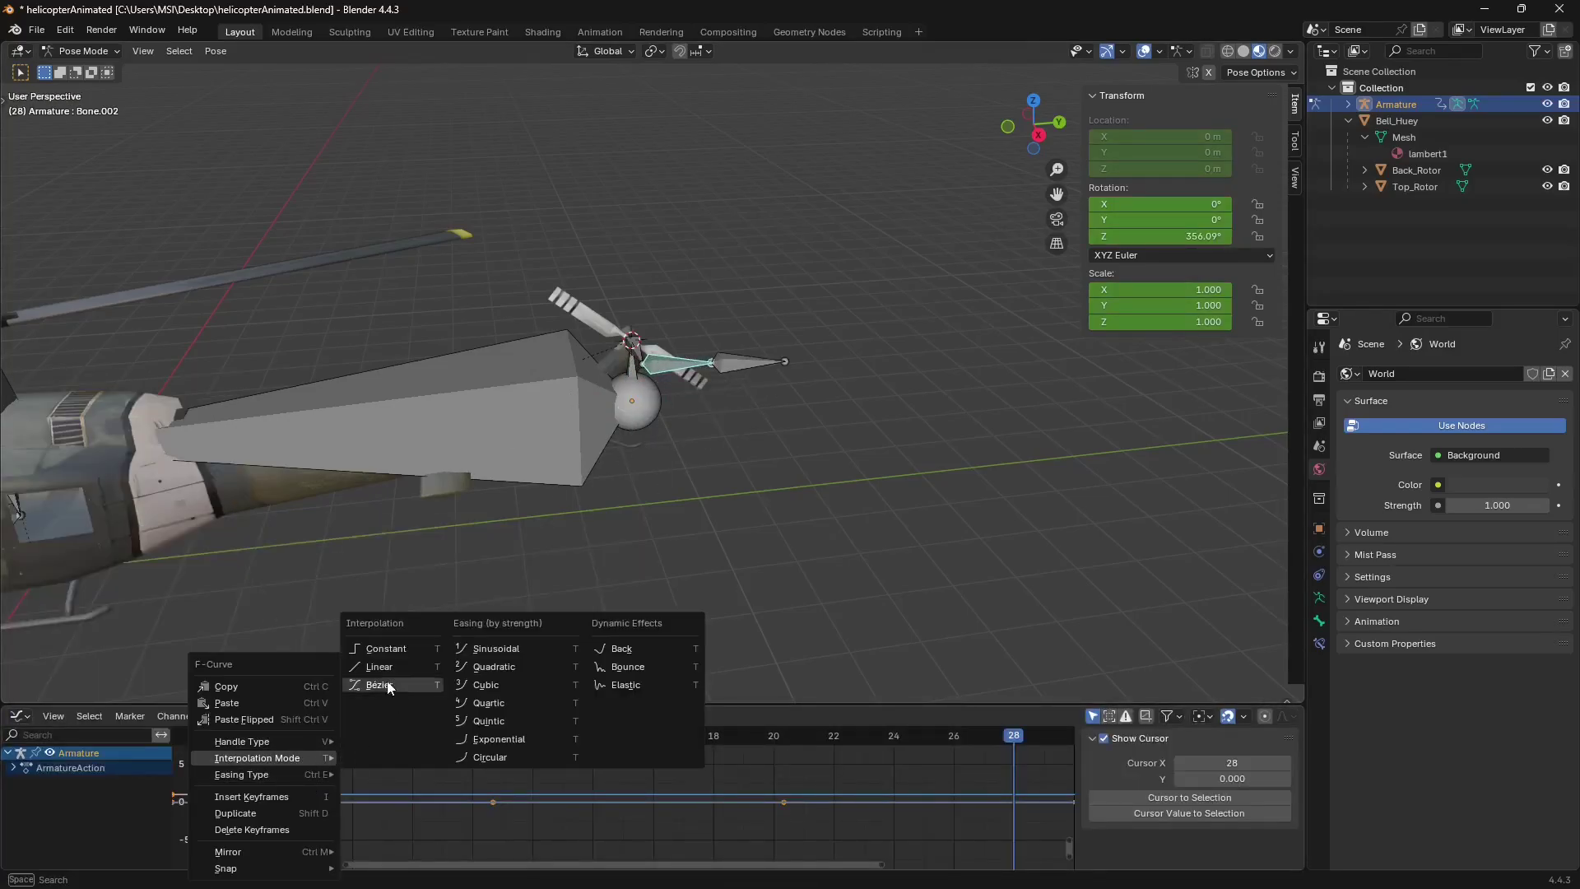
click(394, 763)
click(16, 716)
click(245, 569)
Shorten the rotor animation and the scene range to end at frame 10, and save the file.
scroll(595, 515, down, 6)
key(space)
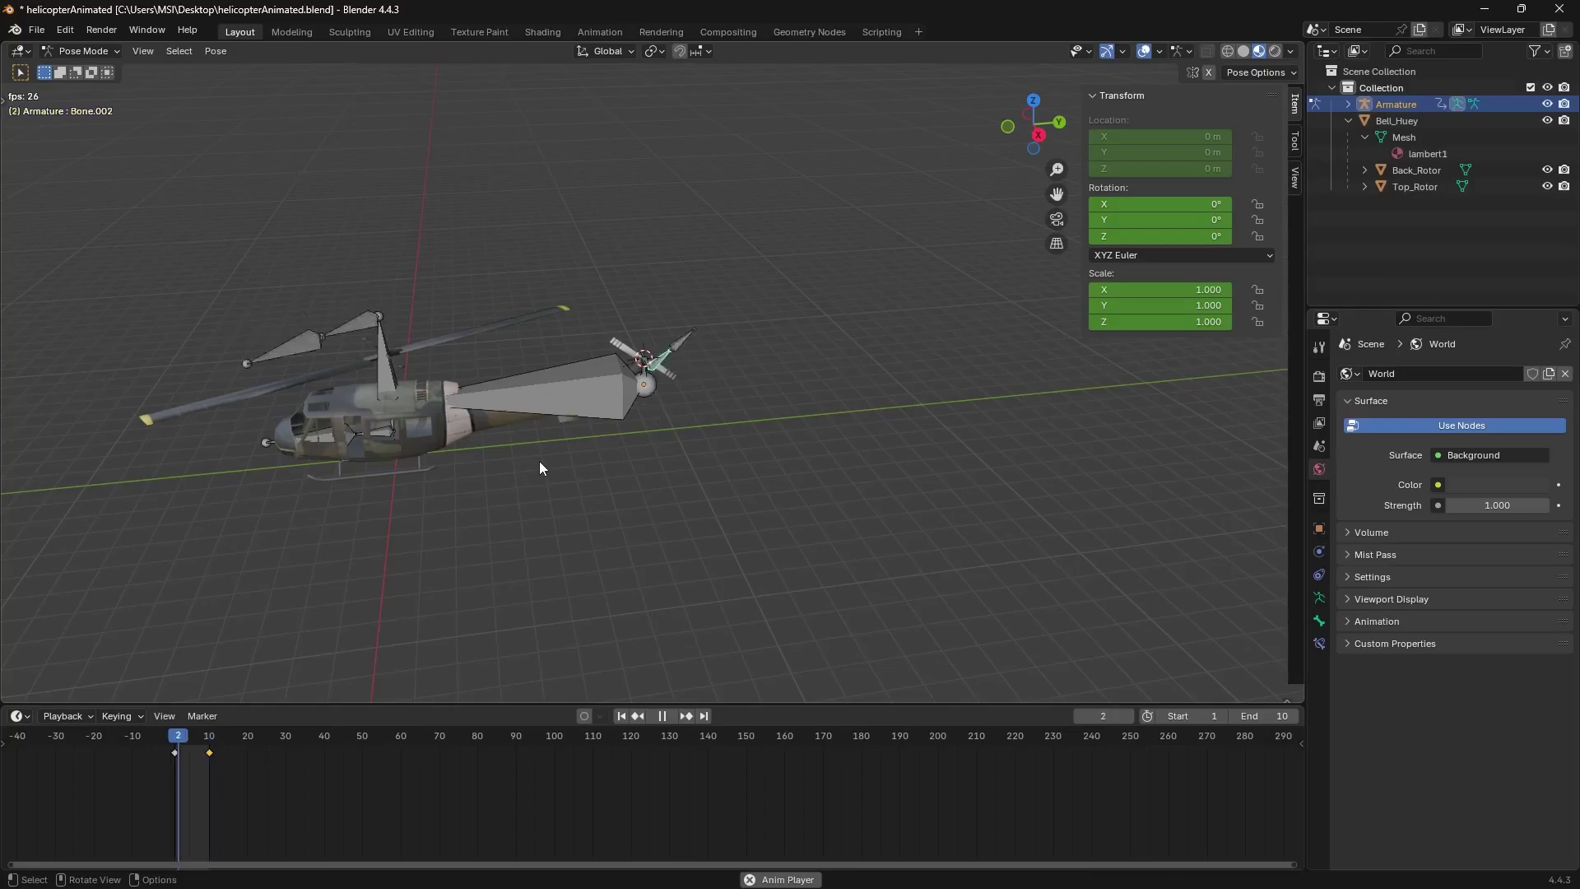
key(space)
key(ctrl+s)
middle_drag(540, 461, 699, 438)
scroll(699, 438, up, 5)
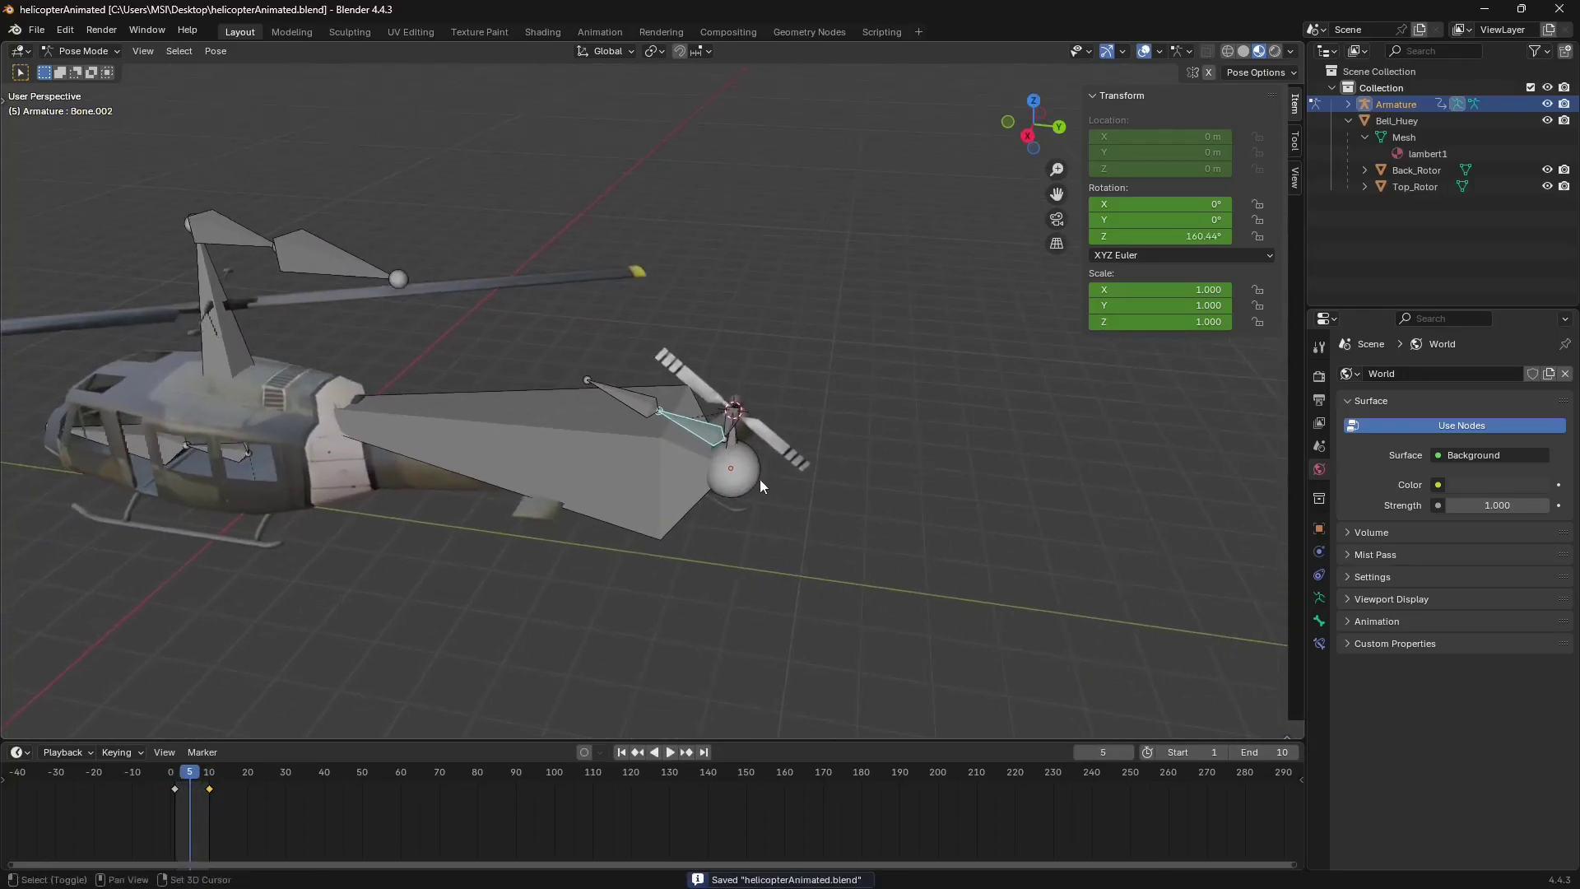
scroll(260, 323, up, 3)
Return to Object Mode and clear the Top_Rotor mesh's parent while keeping its transformation.
middle_drag(260, 323, 526, 465)
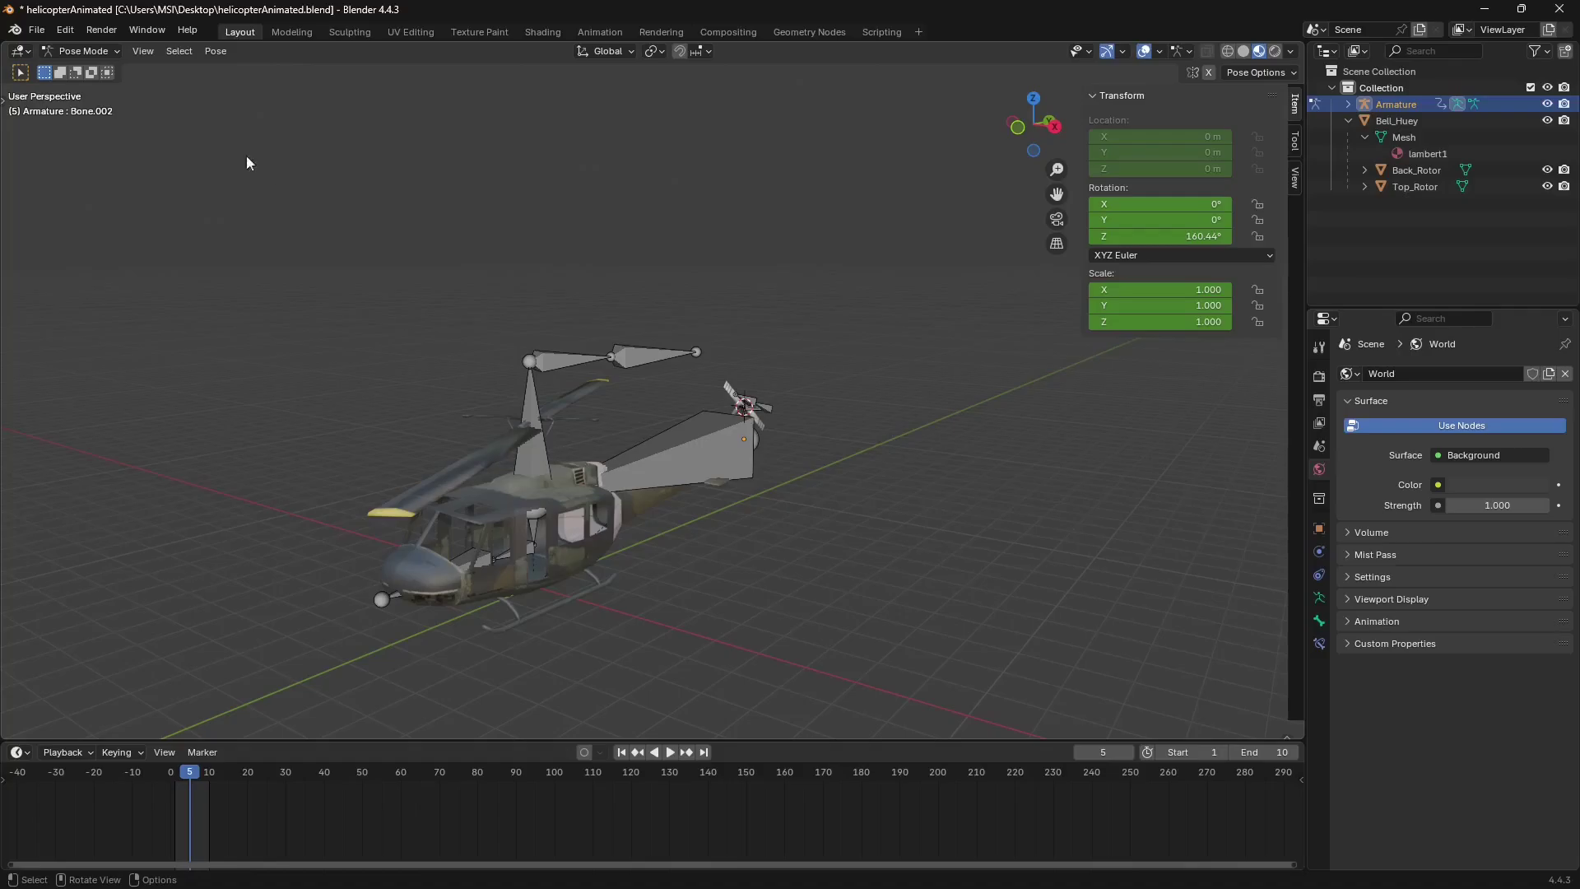
click(83, 51)
click(91, 70)
click(596, 432)
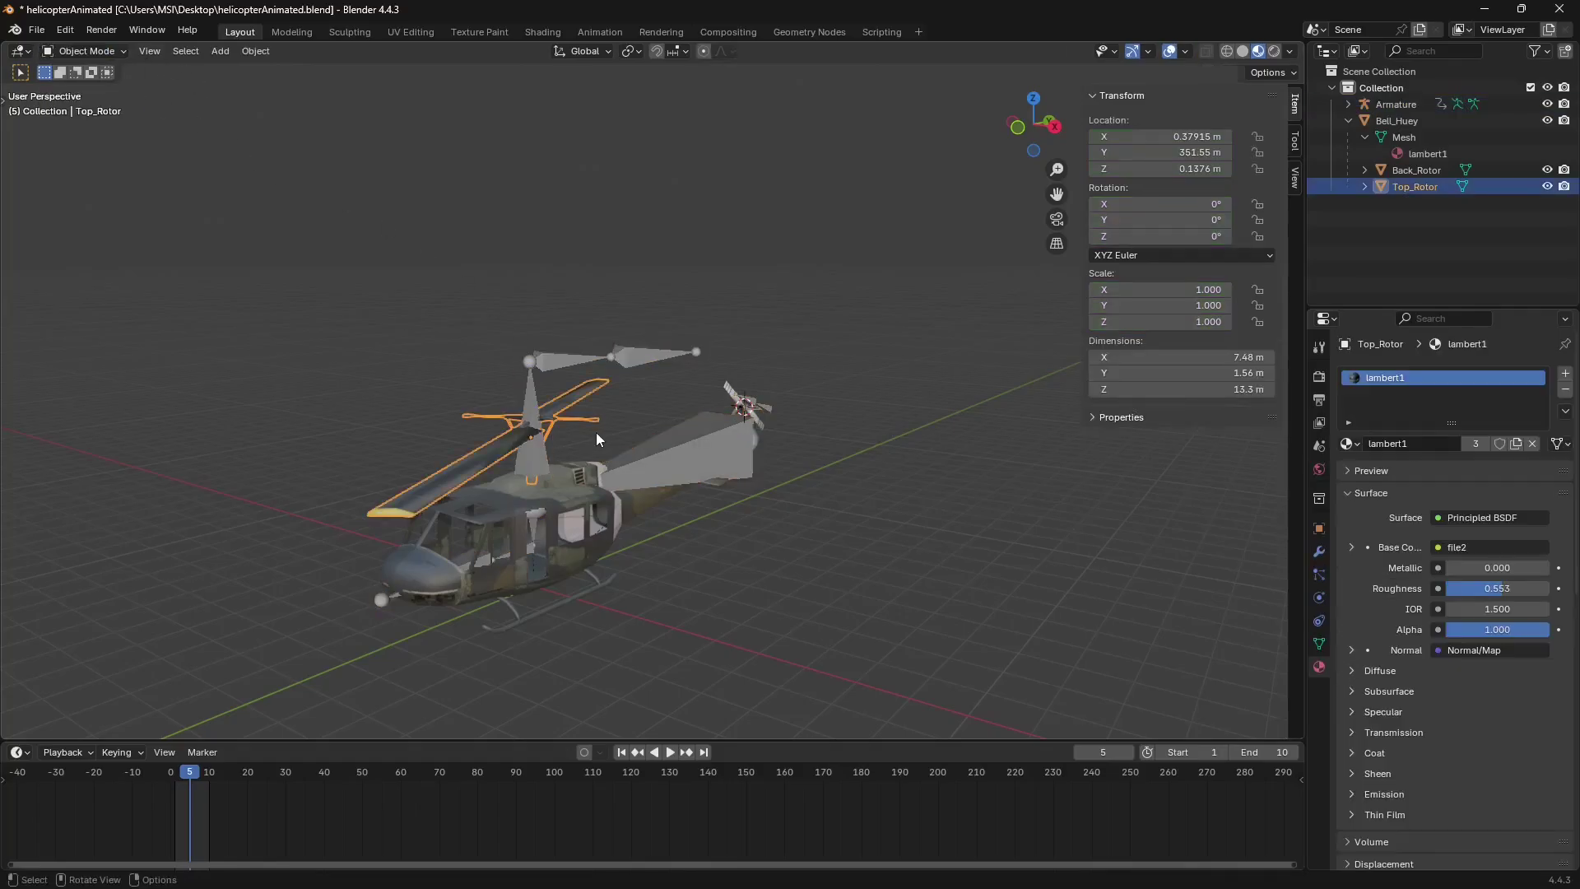
middle_drag(596, 432, 665, 442)
scroll(535, 379, up, 2)
key(alt+p)
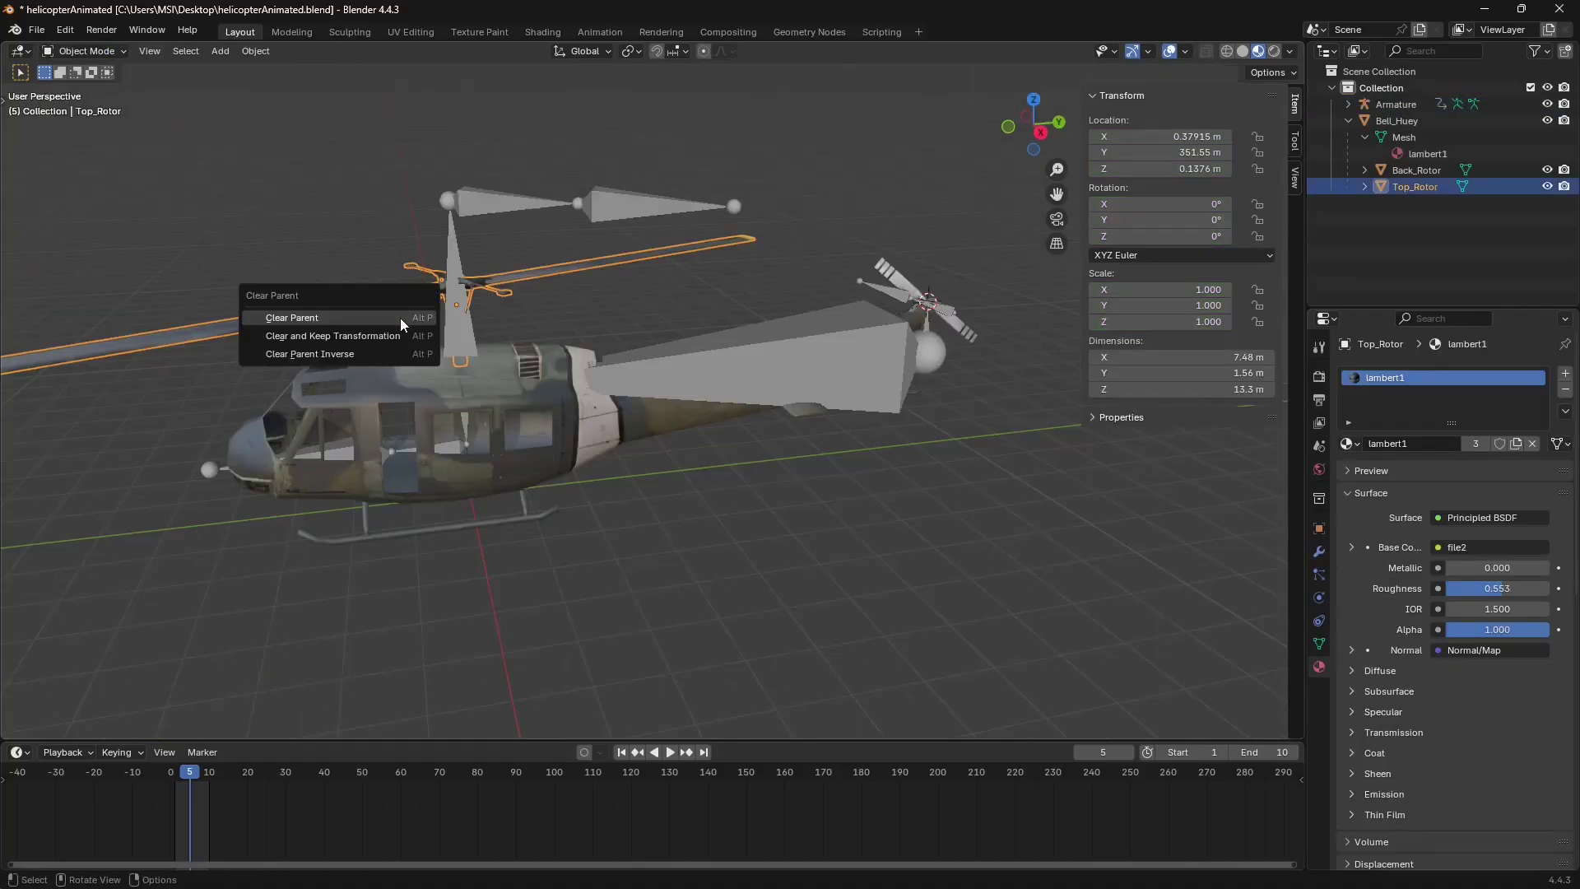
click(311, 338)
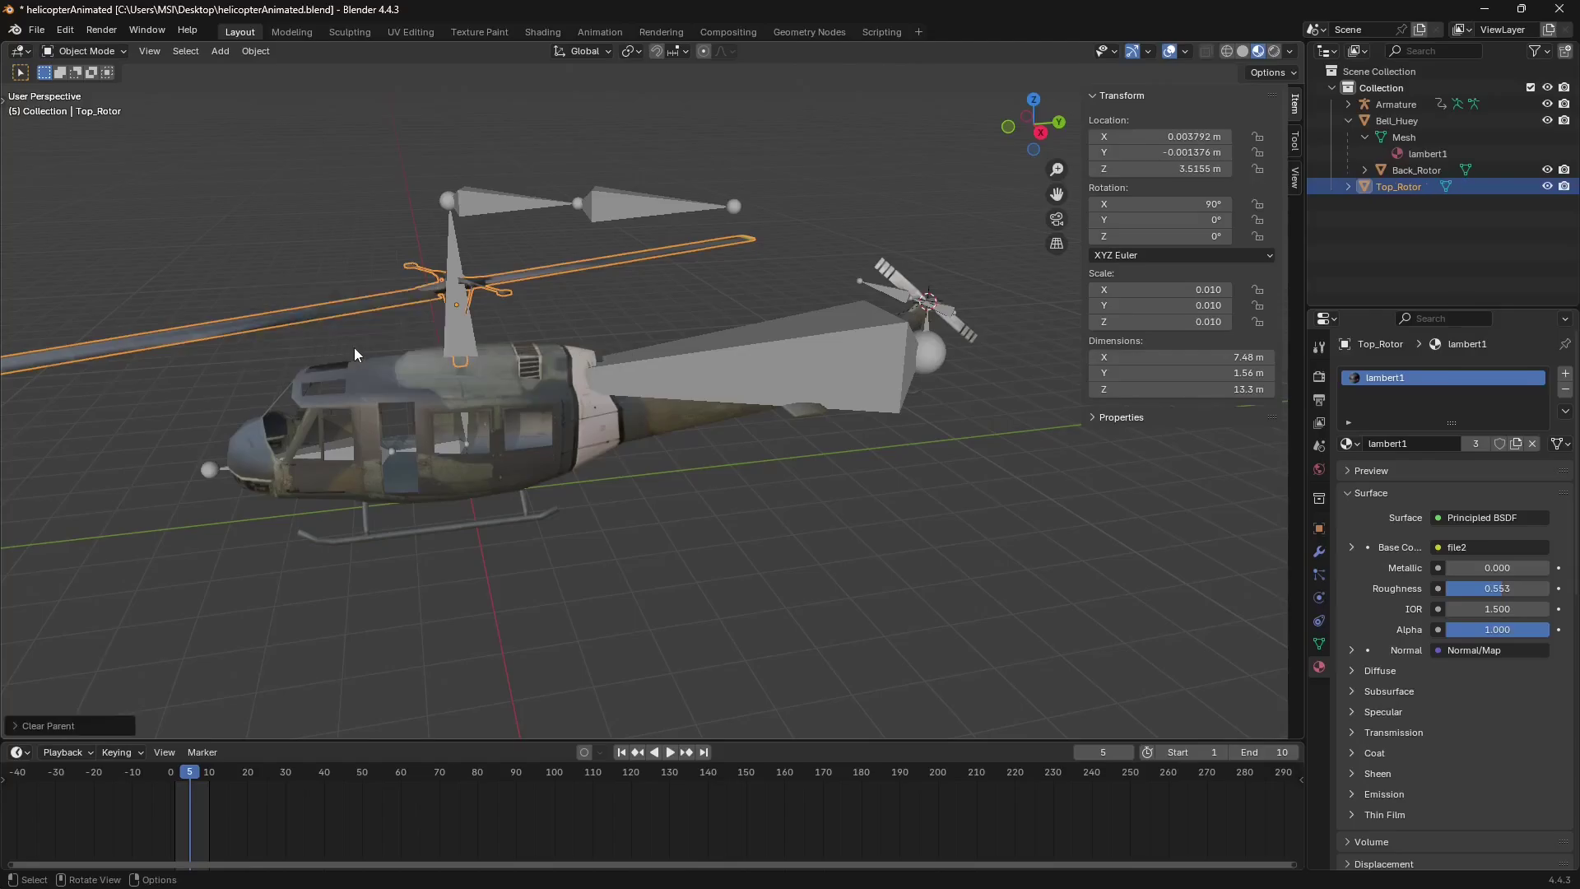
Parent the top rotor, the tail rotor and the helicopter body to the armature with armature deformation.
shift+click(457, 333)
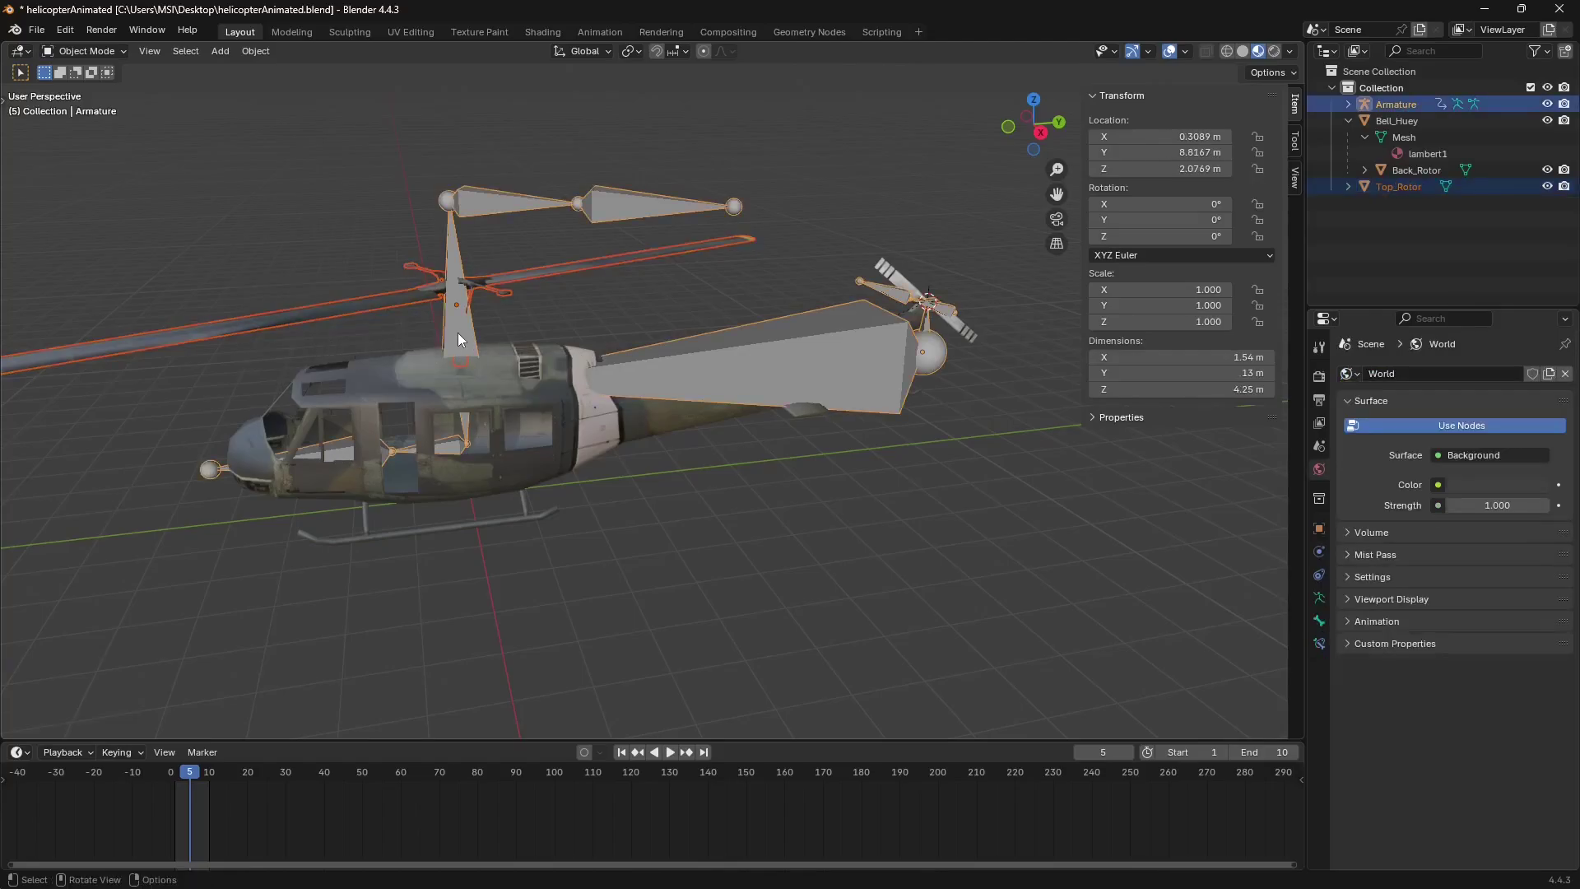
key(ctrl+p)
click(457, 332)
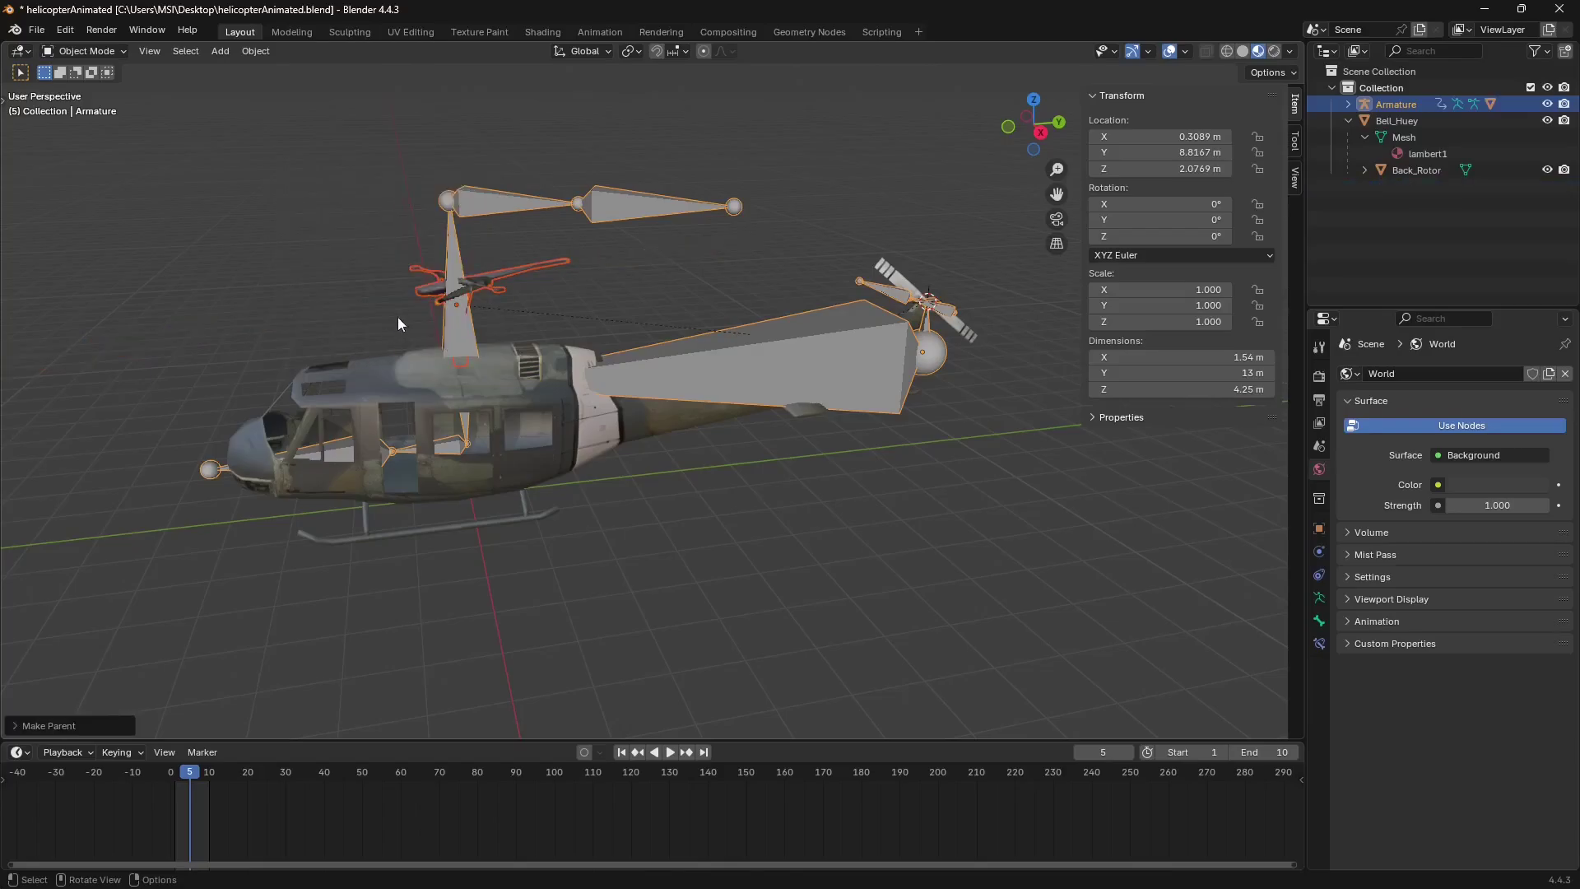
middle_drag(473, 281, 262, 741)
key(alt+a)
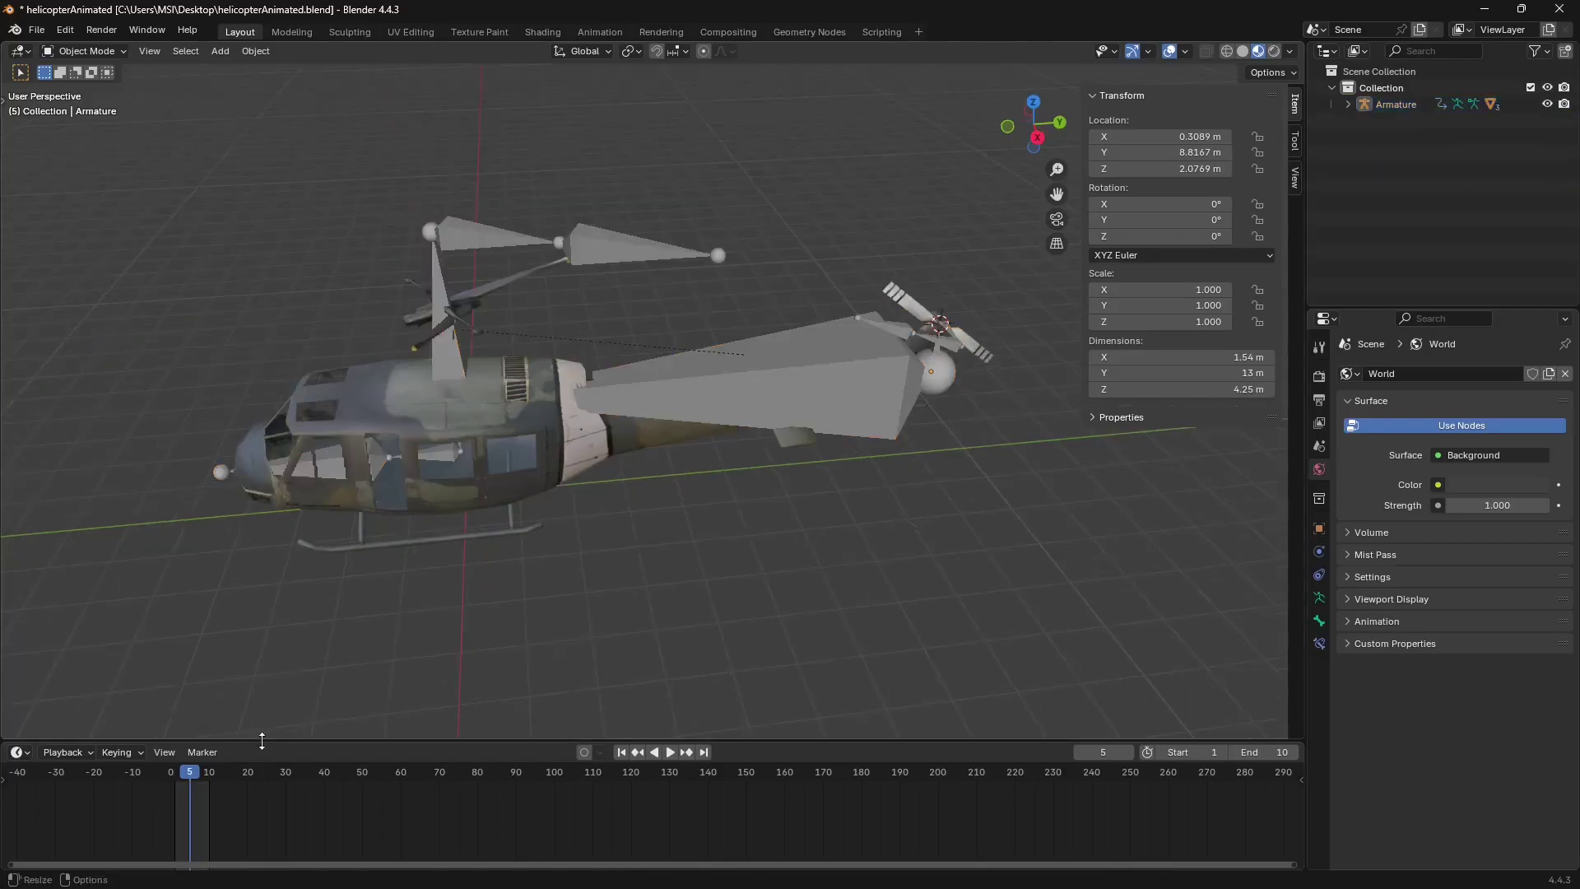
Play the animation and examine from several angles how the helicopter meshes follow the bones.
click(671, 752)
middle_drag(741, 497, 506, 377)
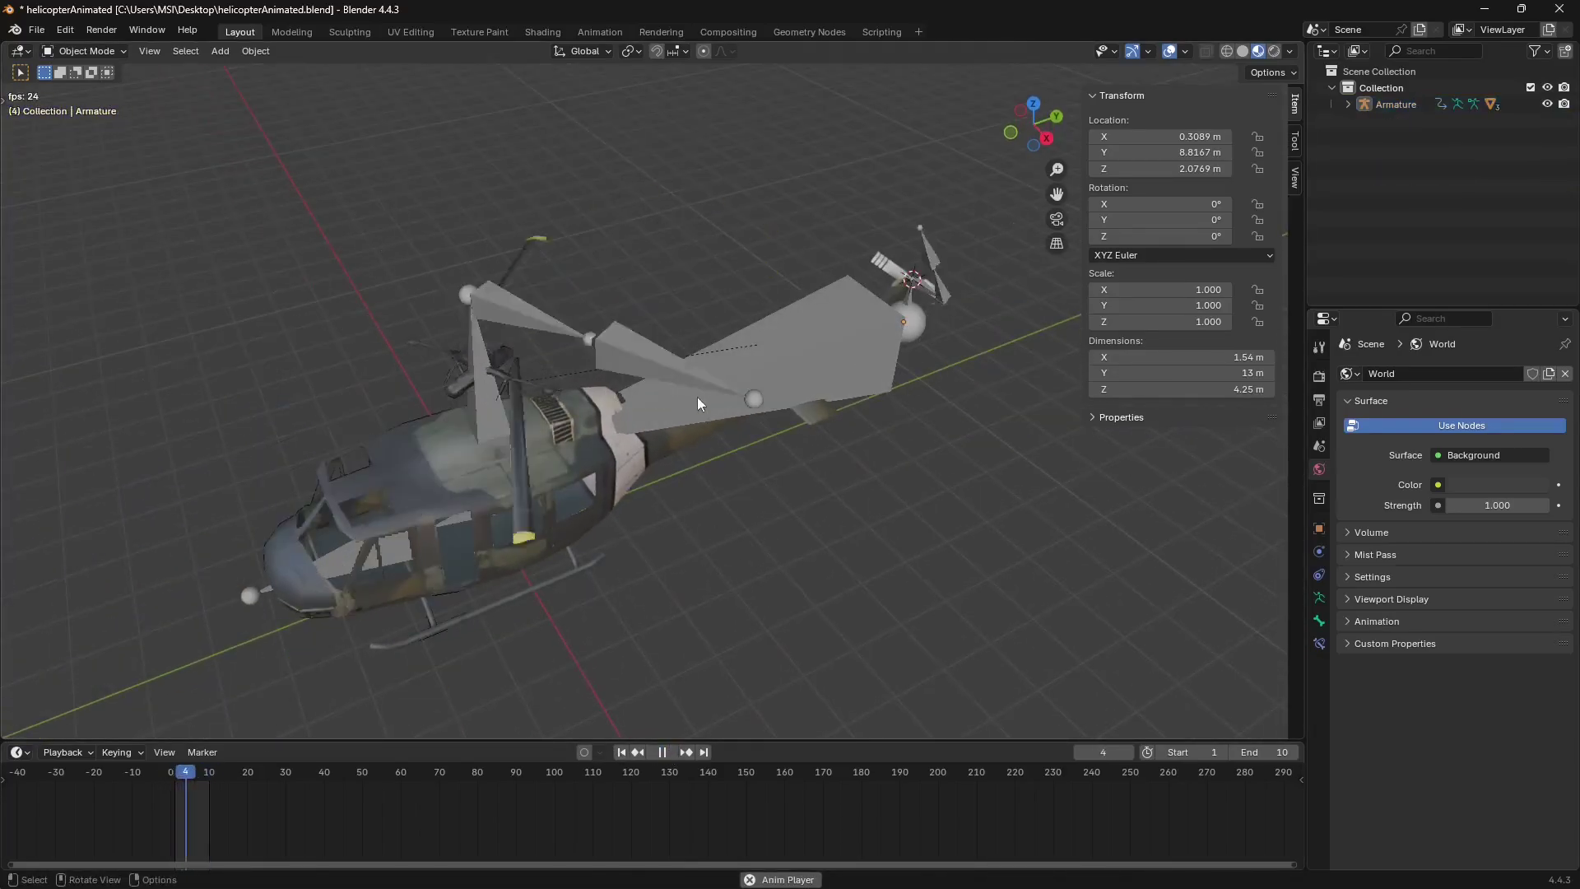
key(space)
middle_drag(698, 398, 438, 361)
Select the top rotor mesh, save the file, and show the mesh's vertex groups.
click(461, 352)
key(ctrl+s)
click(1319, 643)
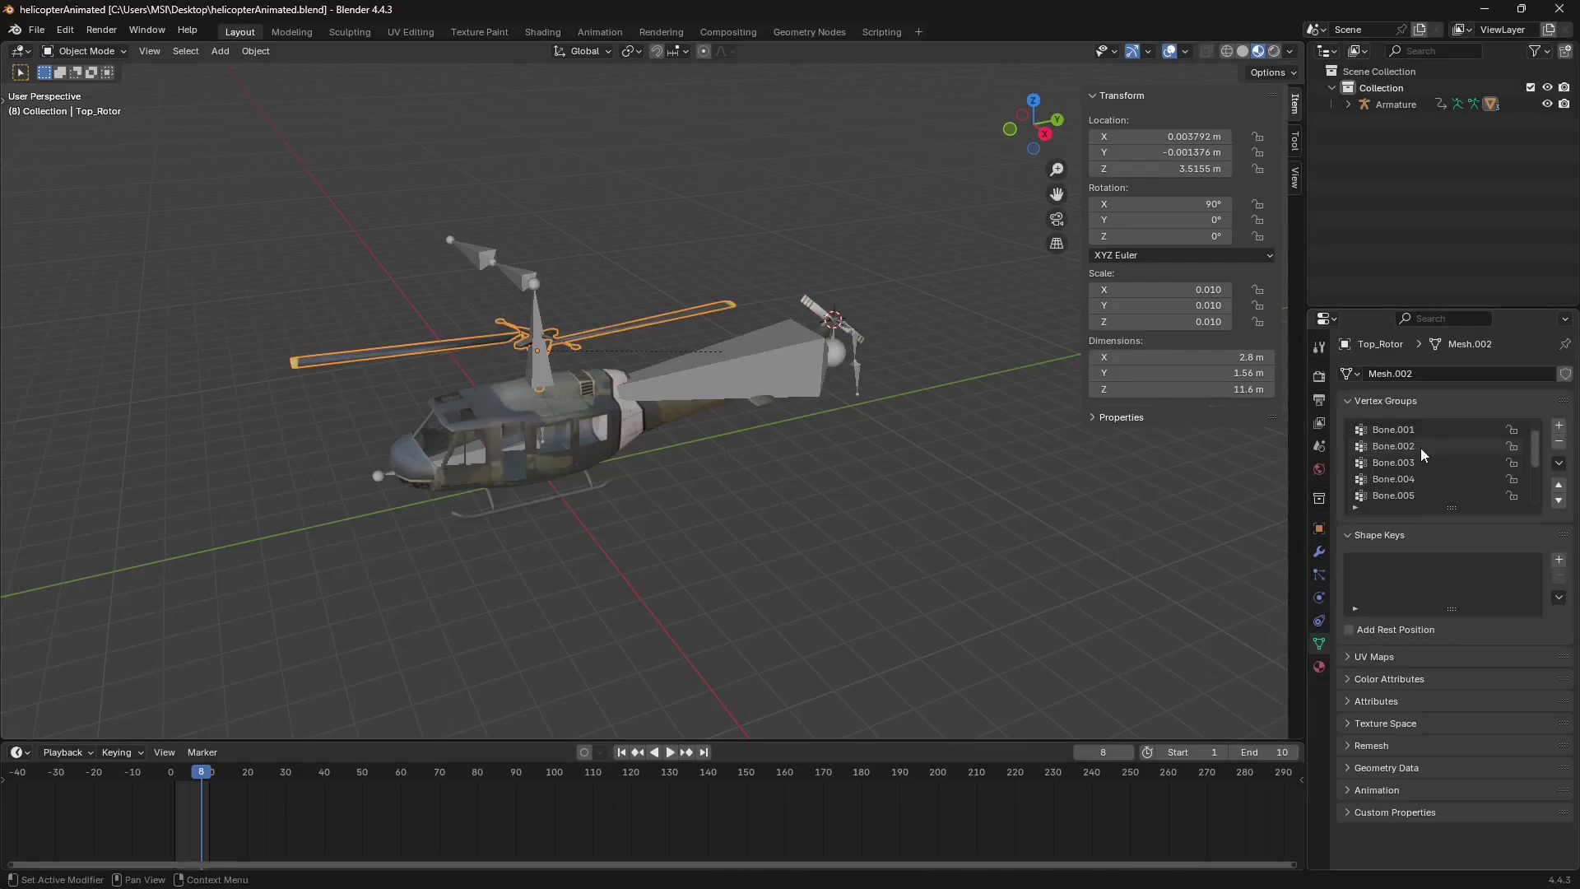
scroll(472, 259, up, 5)
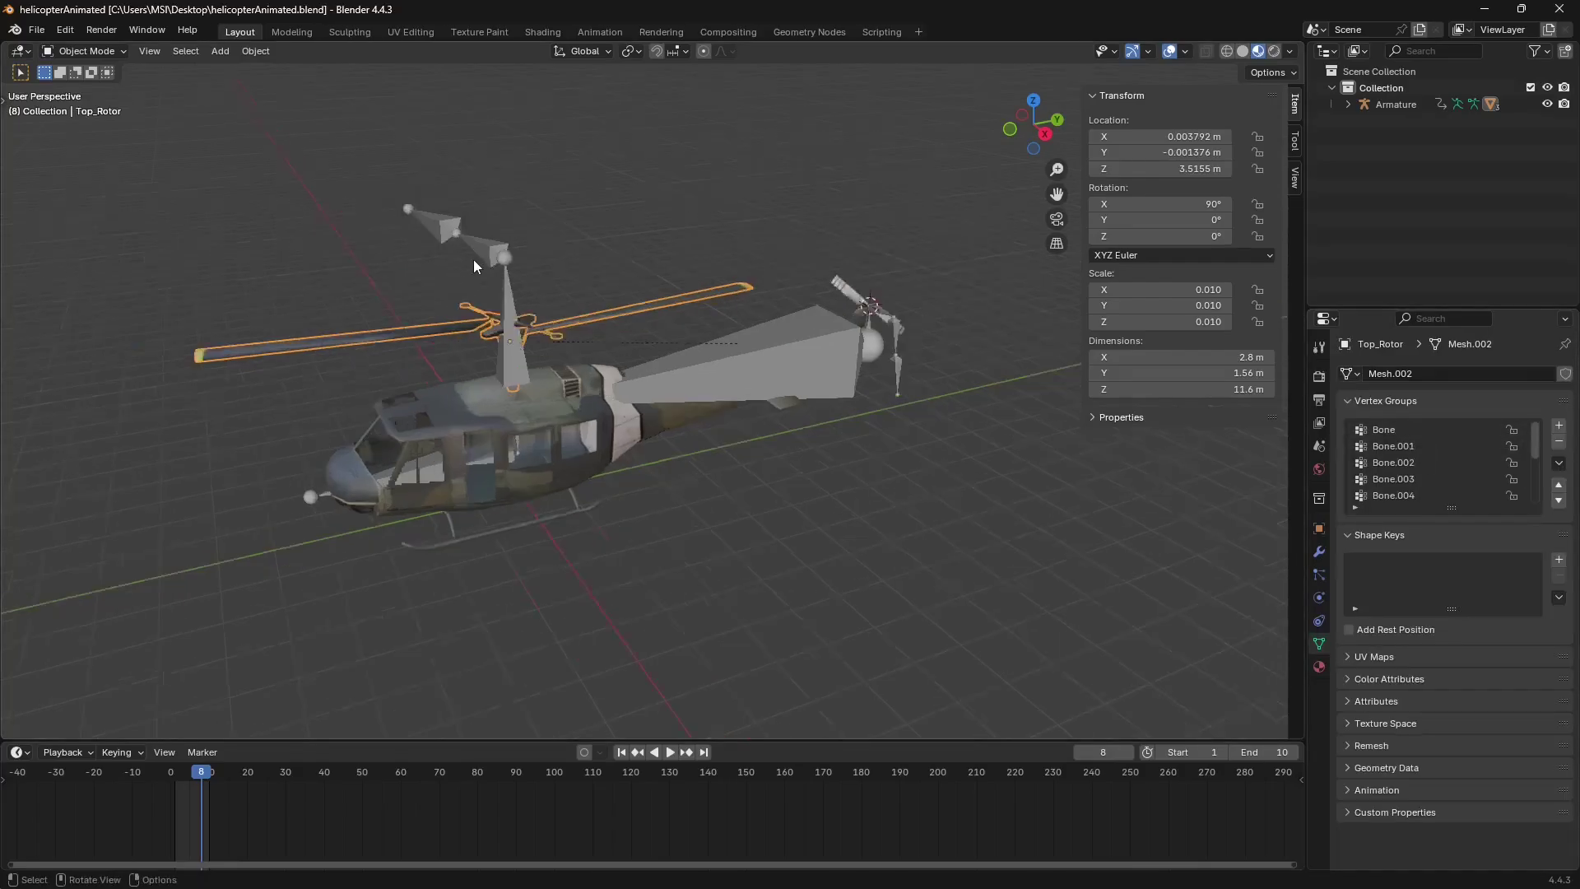
scroll(499, 311, down, 3)
scroll(461, 342, up, 1)
middle_drag(461, 342, 741, 387)
key(n)
scroll(1391, 487, down, 6)
Remove the vertex groups Bone.010 down through Bone.006 from the top rotor mesh.
click(1404, 496)
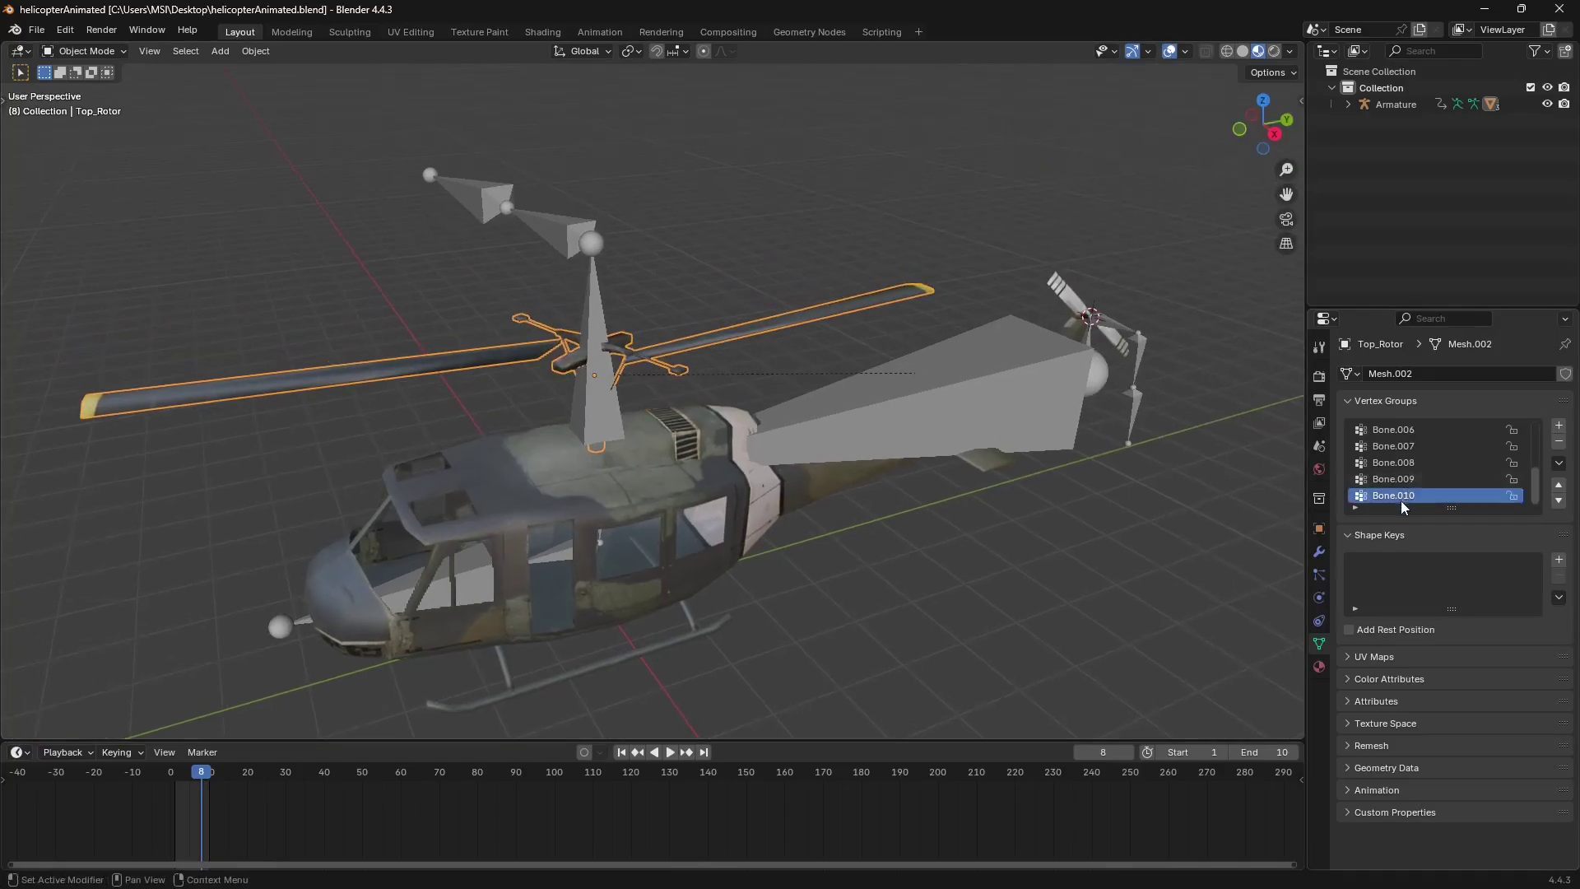
click(1560, 443)
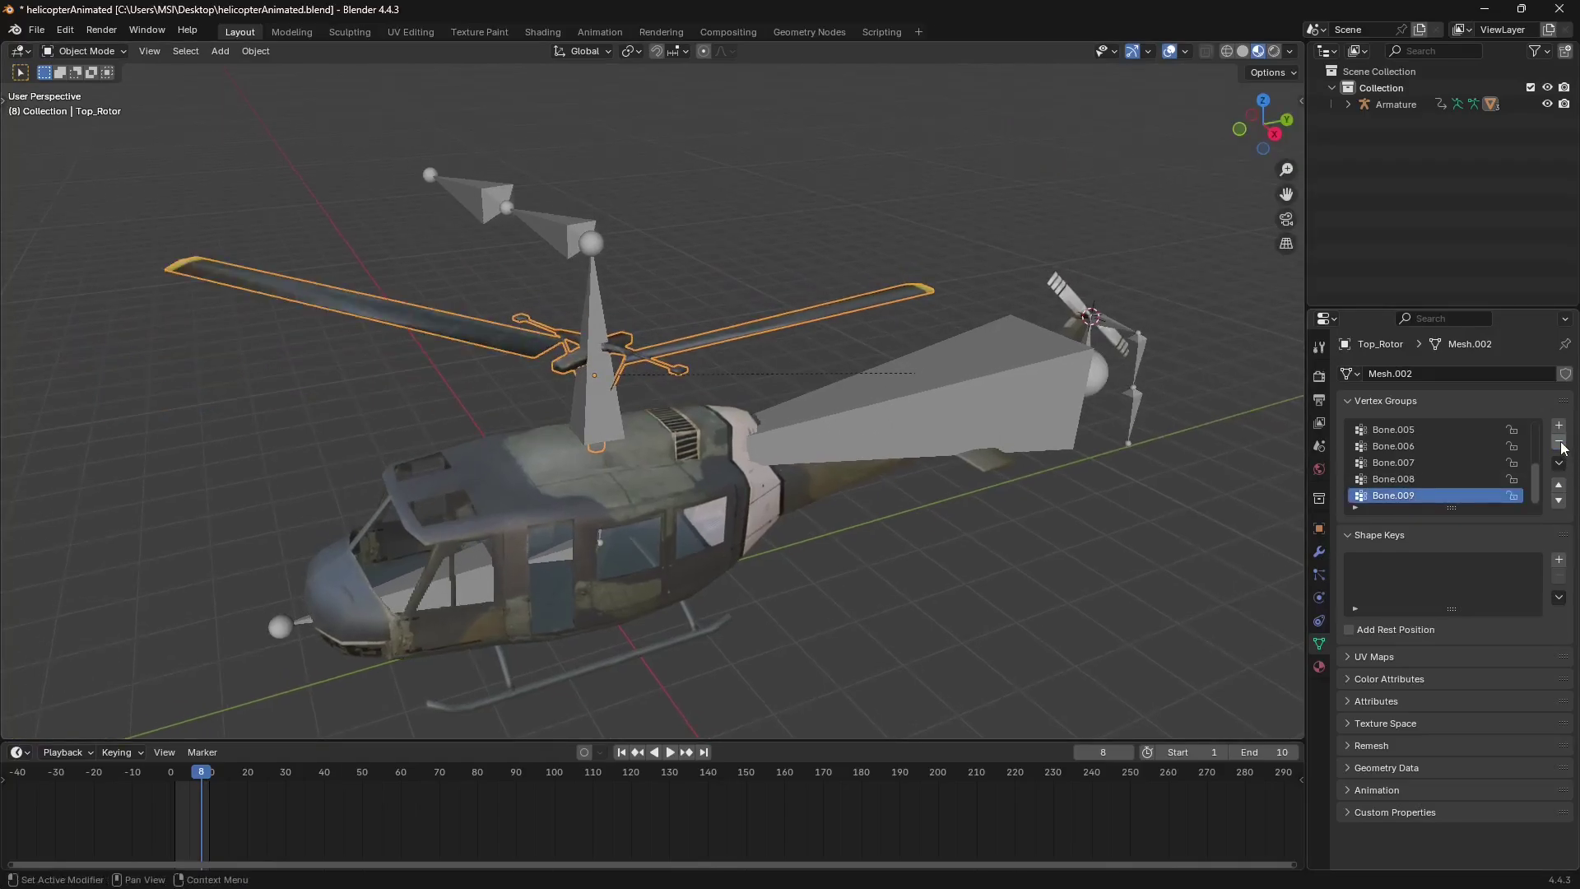
click(1560, 443)
click(1560, 443)
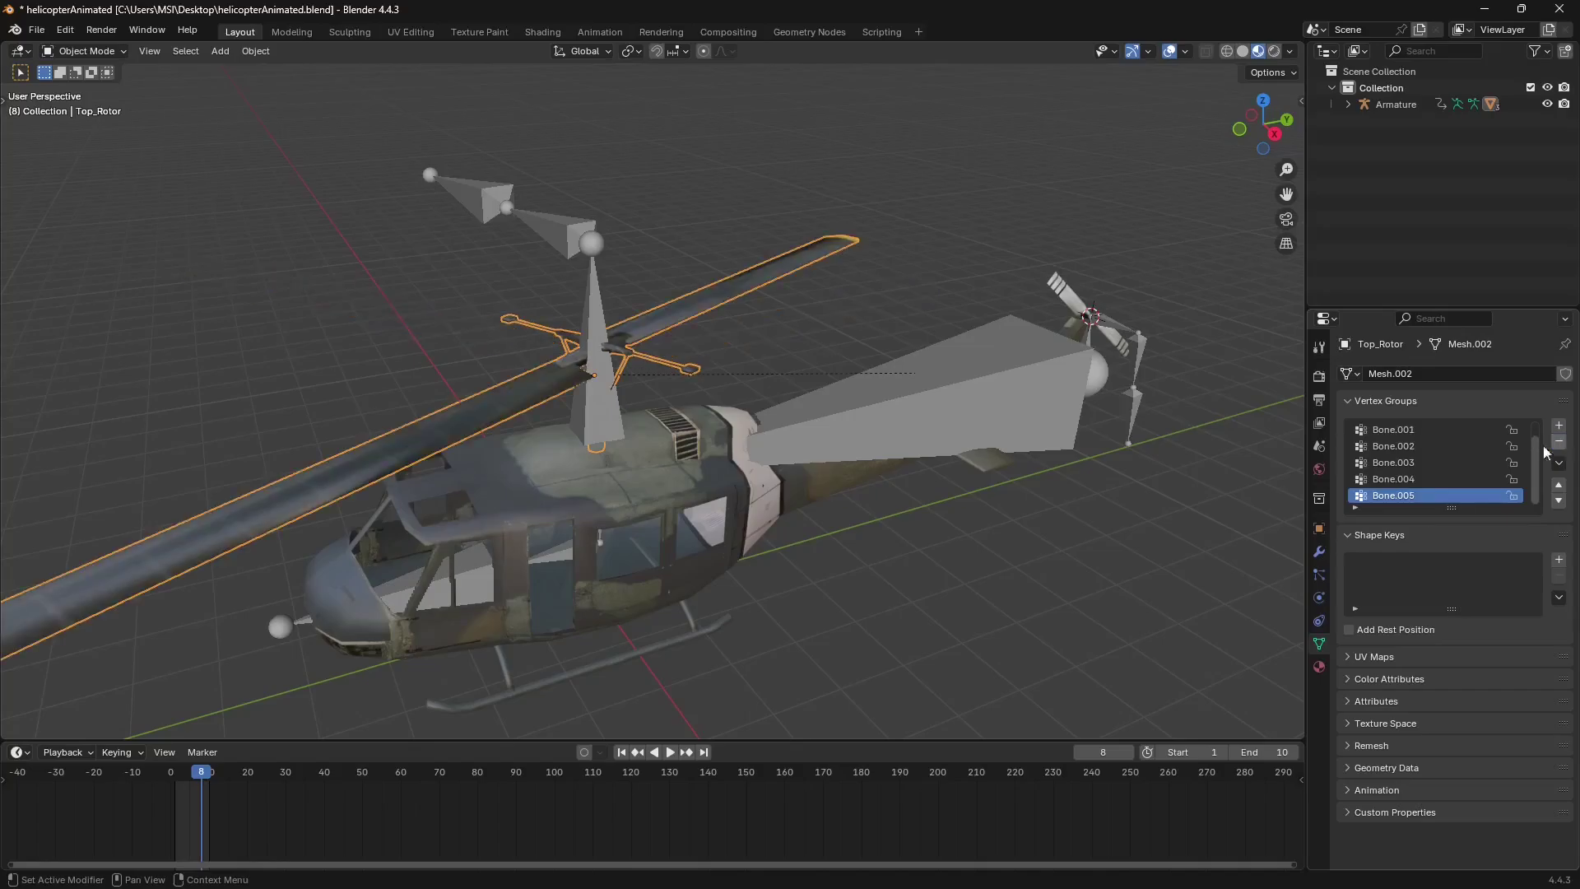
Step the animation from frame 9 back to frame 5 to check whether the top rotor turns with its bone.
mouse_move(201, 772)
mouse_down()
mouse_move(181, 777)
mouse_move(205, 777)
mouse_up()
scroll(537, 418, down, 4)
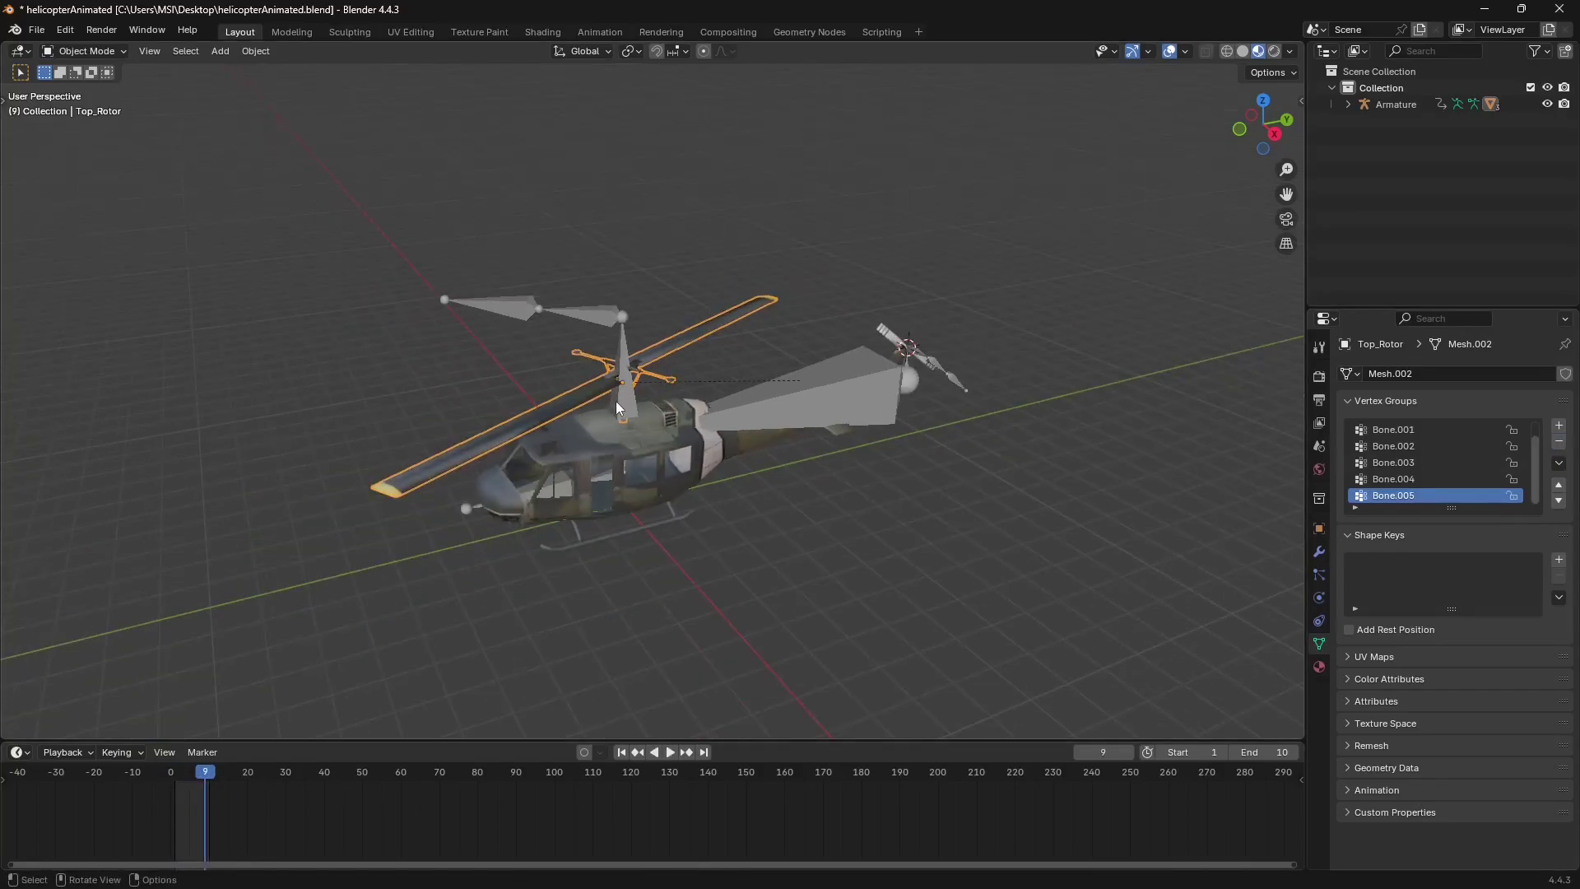
scroll(619, 407, up, 3)
key(Left)
key(Left)
key(Left)
key(Left)
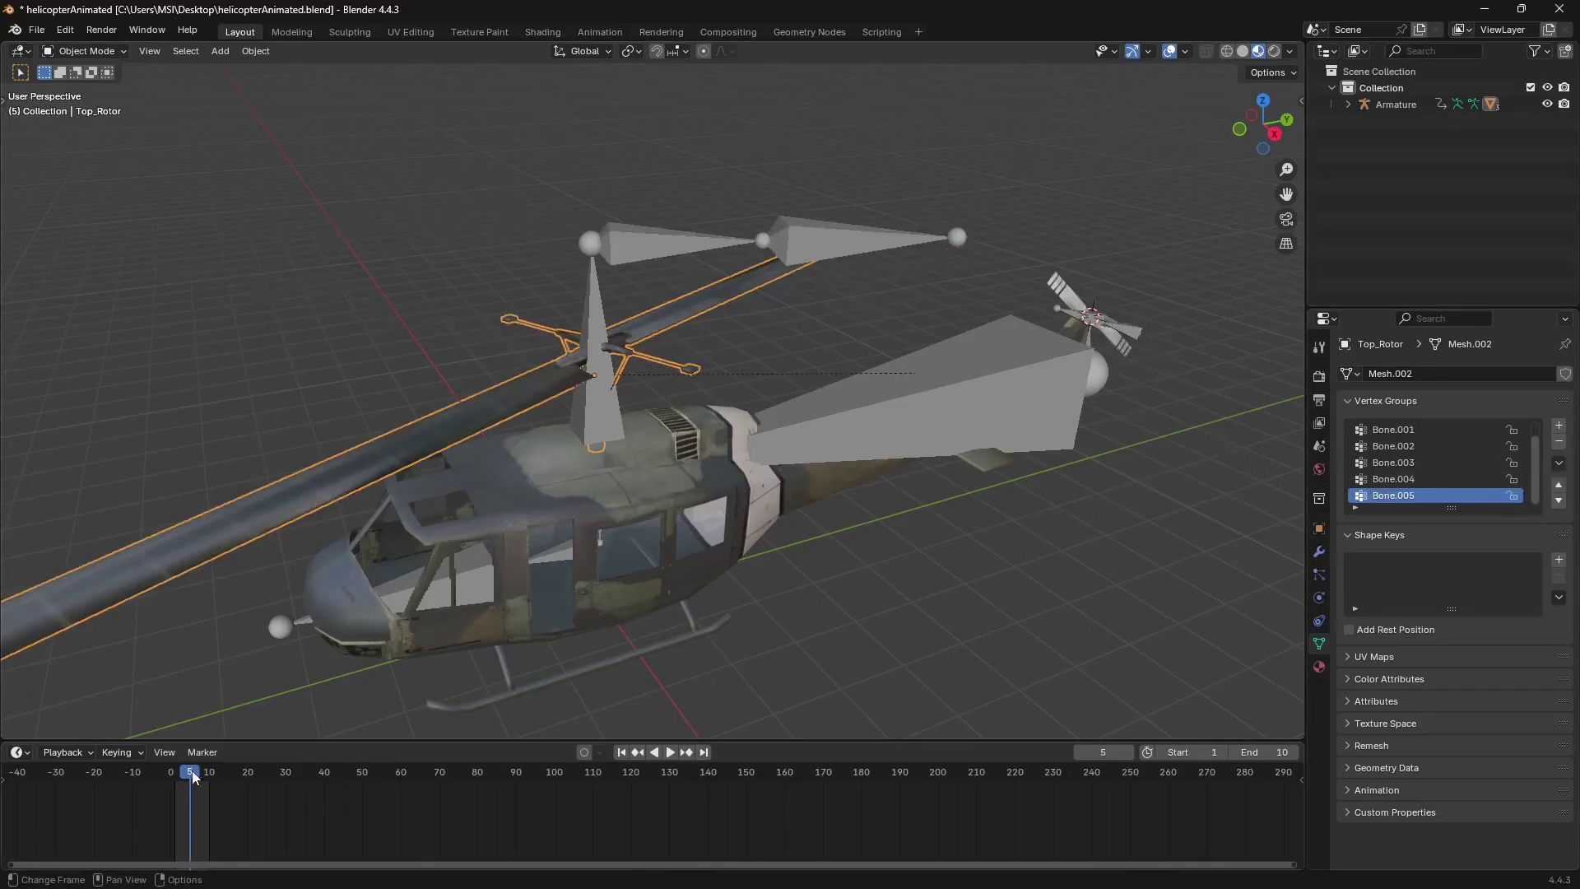
scroll(1437, 446, down, 1)
Keep only the Bone.006 vertex group on the top rotor, removing Bone through Bone.005.
click(1559, 442)
click(1558, 442)
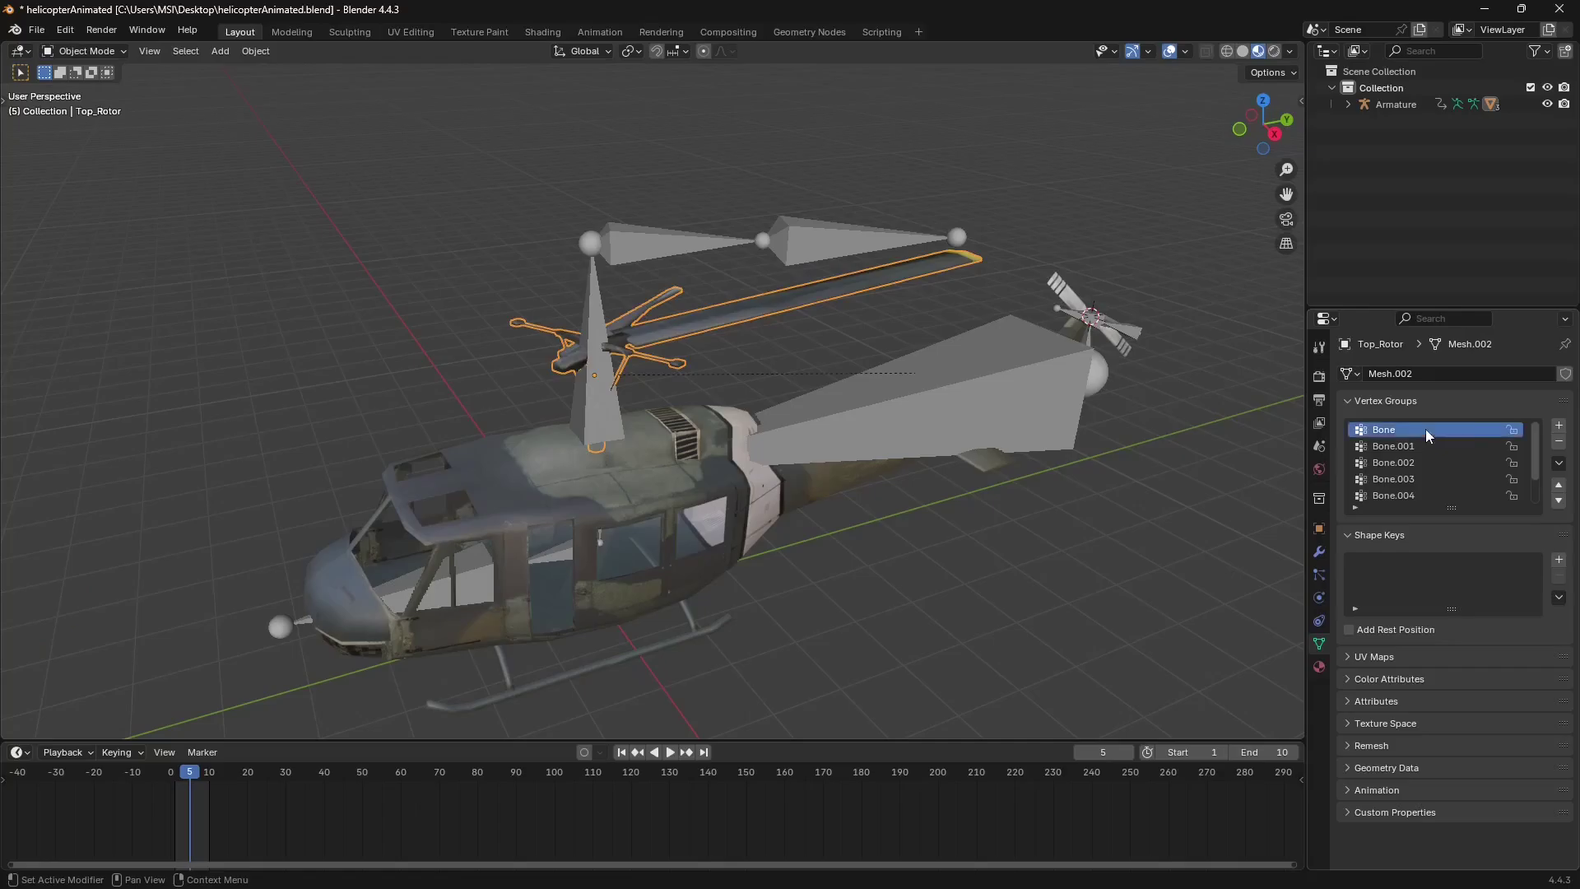
click(1559, 442)
click(1559, 442)
click(1559, 442)
click(1559, 442)
scroll(600, 406, up, 2)
scroll(600, 407, up, 2)
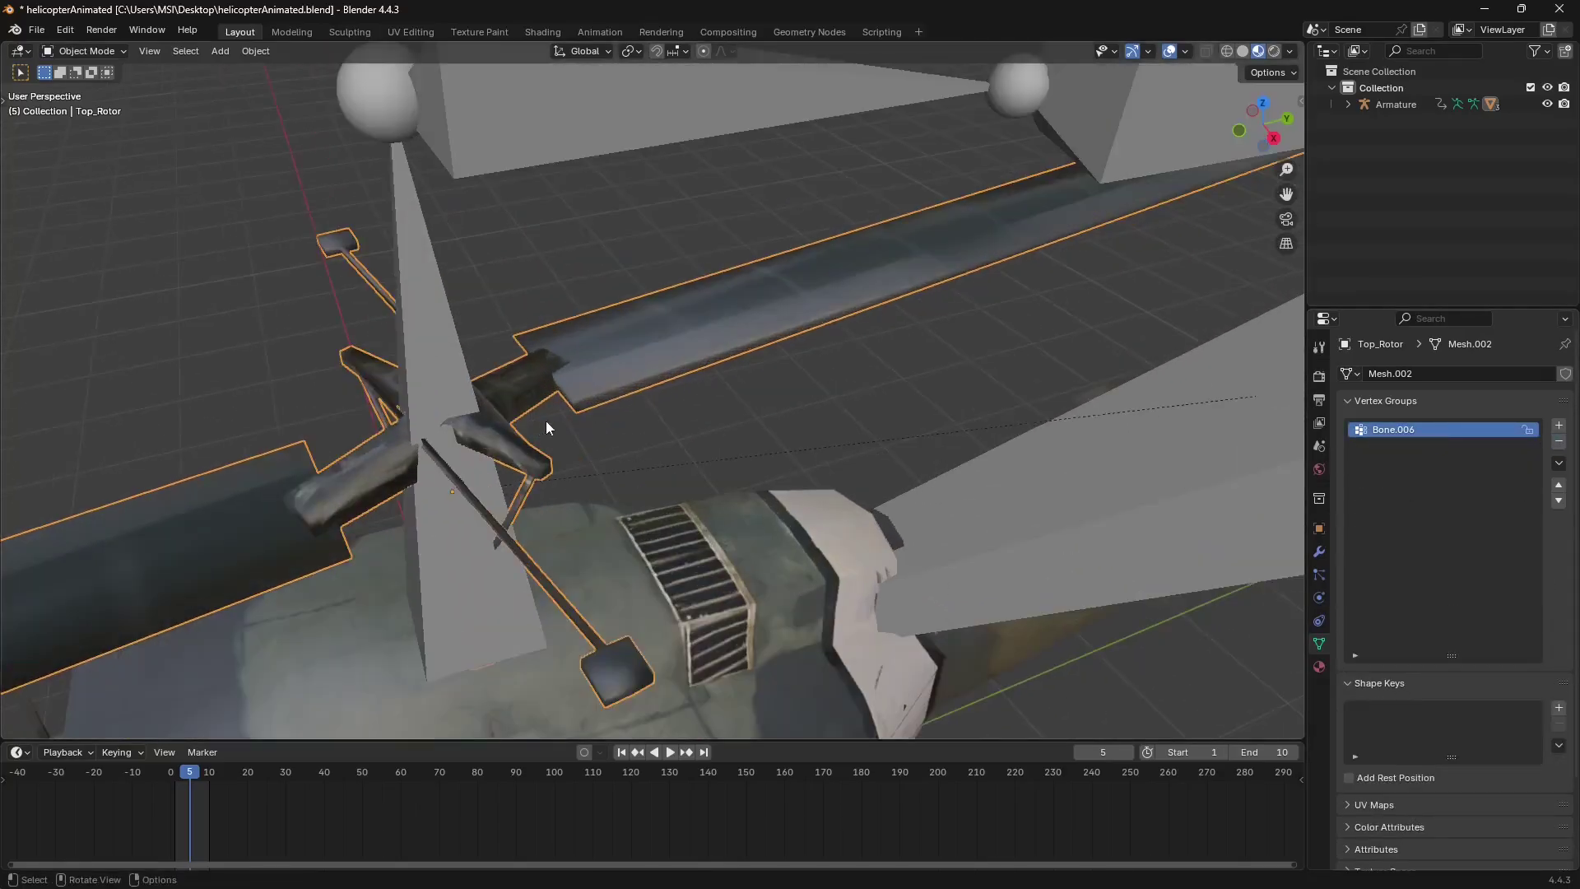
Switch the top rotor mesh to Weight Paint and paint its blades with weight 1.000 for Bone.006.
scroll(502, 418, down, 5)
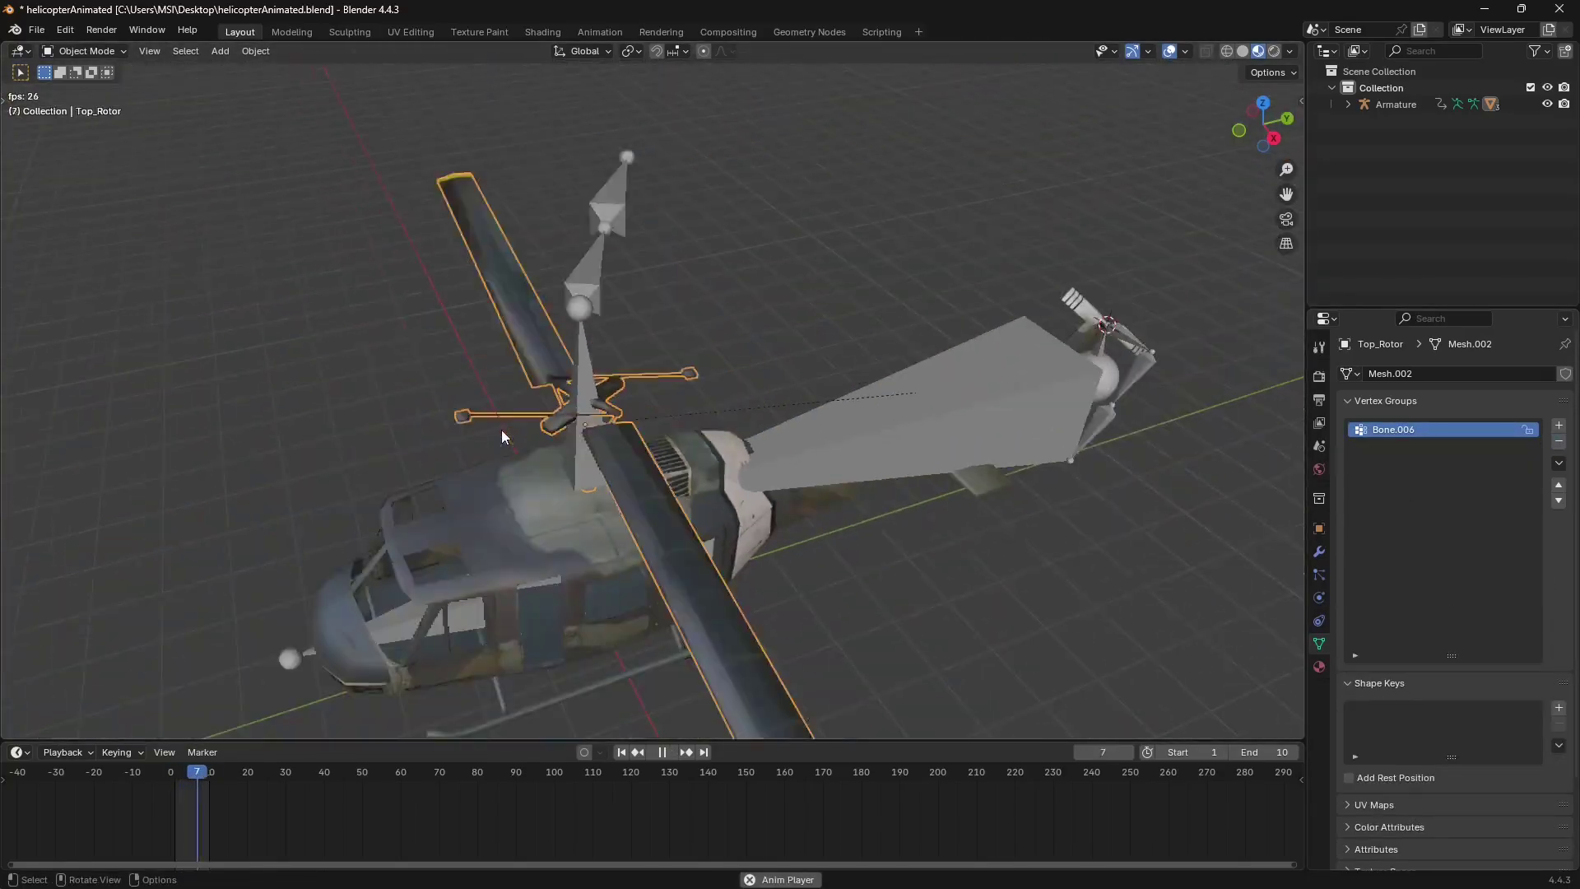
click(103, 51)
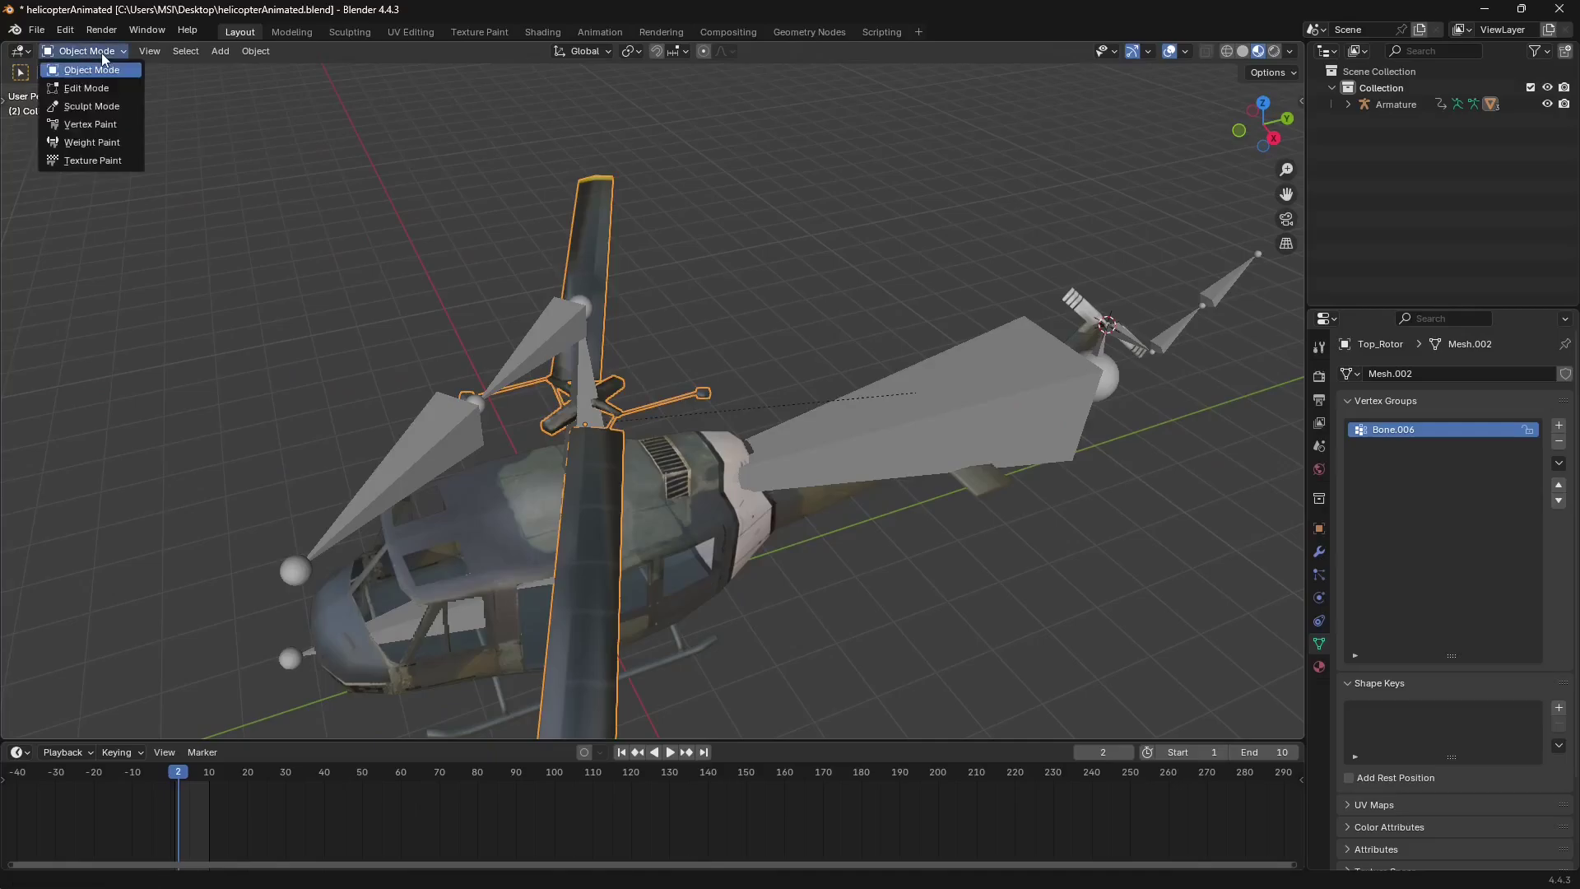
click(93, 142)
middle_drag(132, 247, 227, 78)
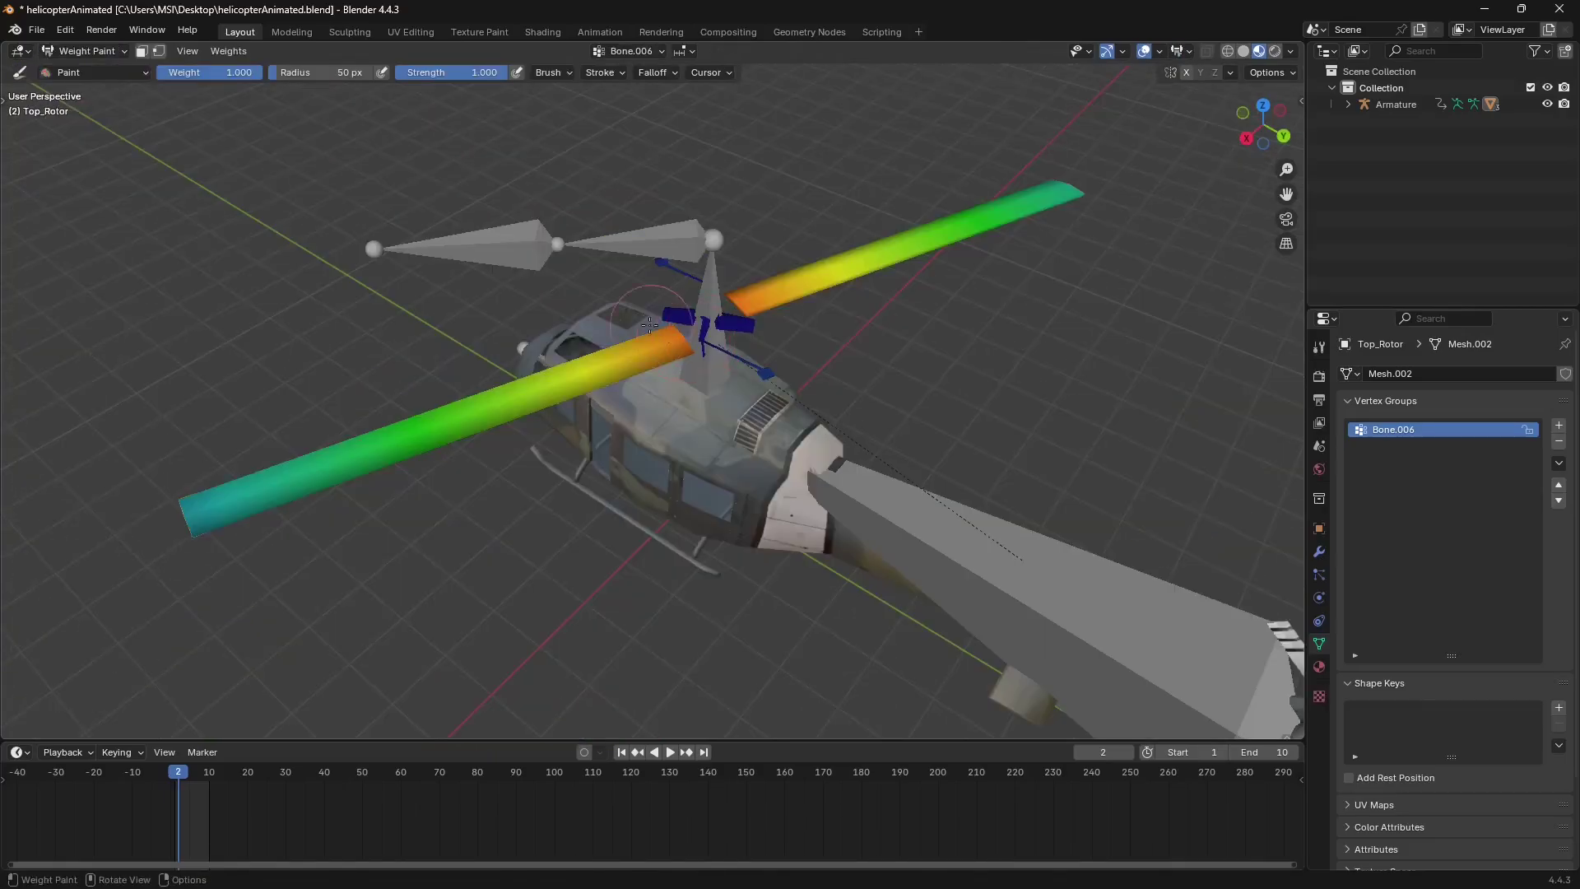
click(232, 80)
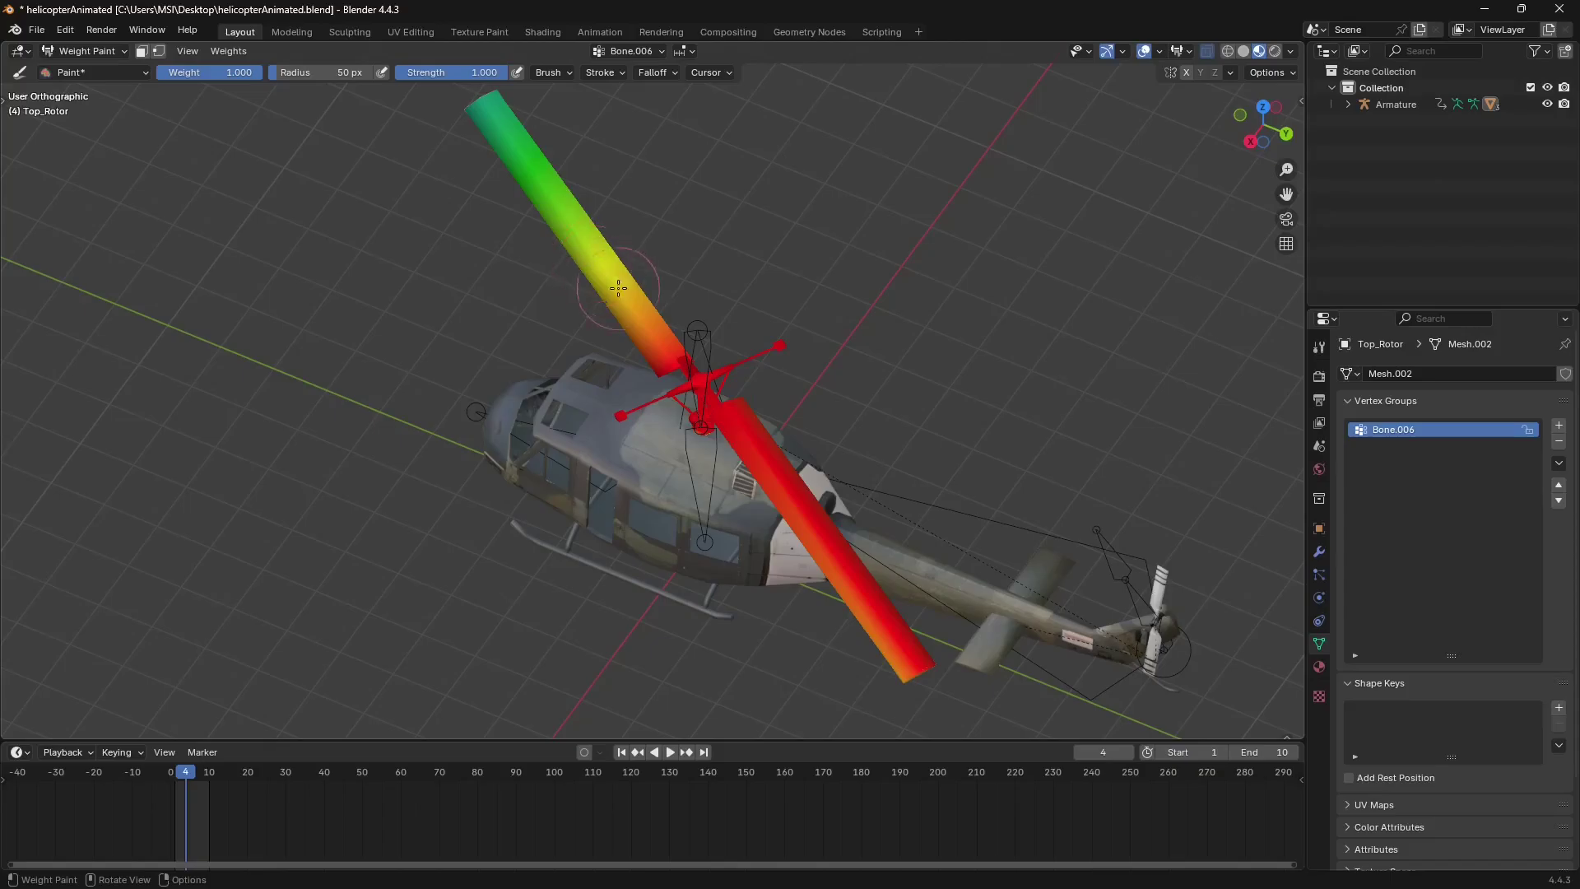
middle_drag(506, 206, 402, 526)
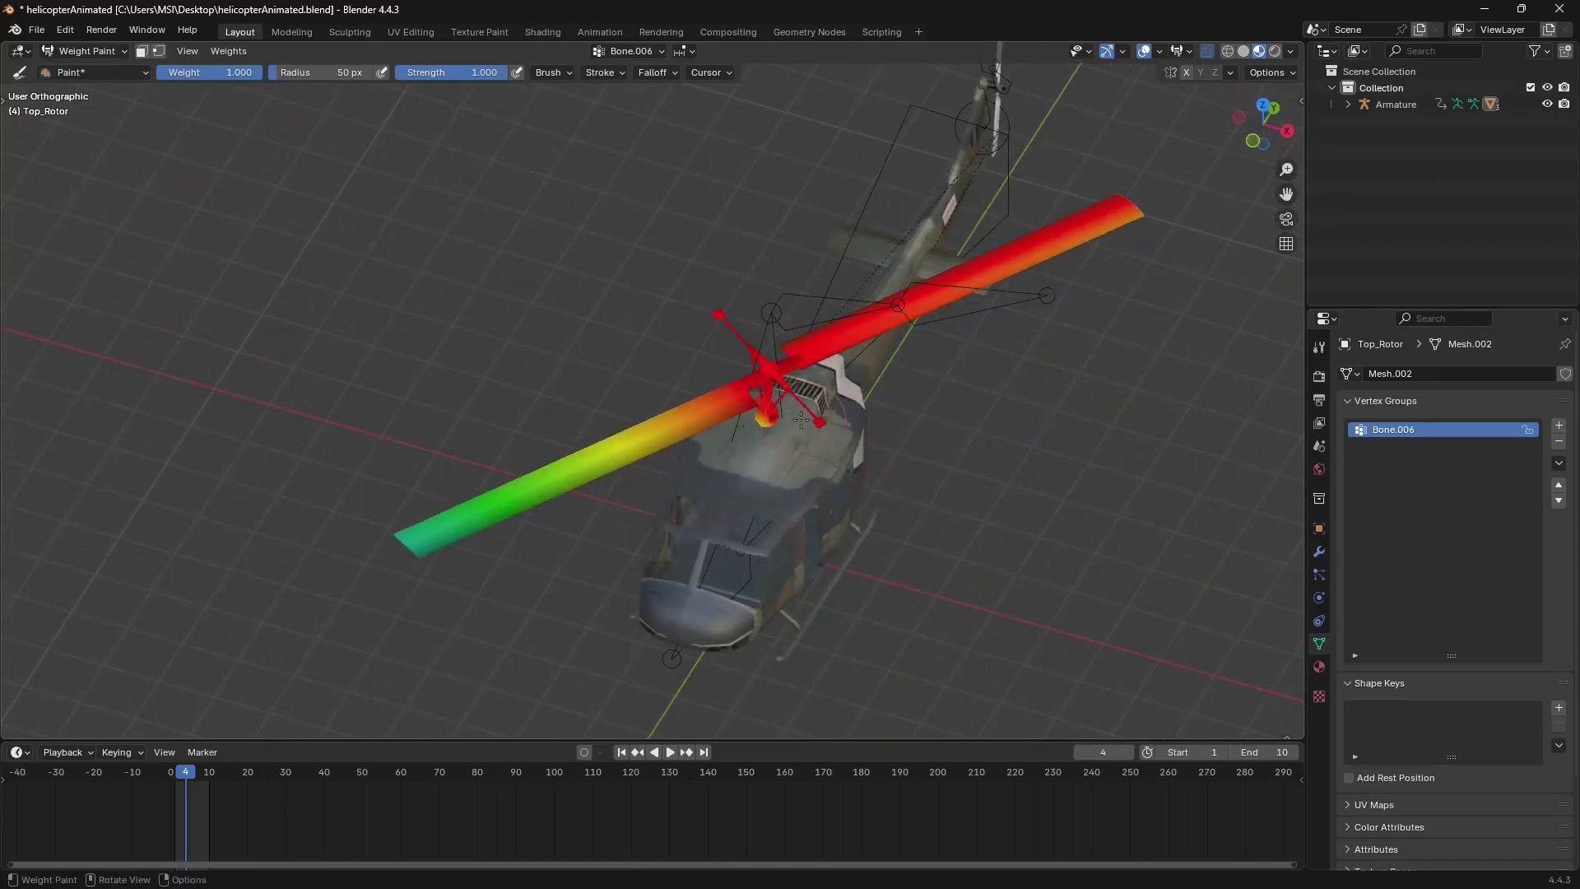
drag(520, 506, 604, 447)
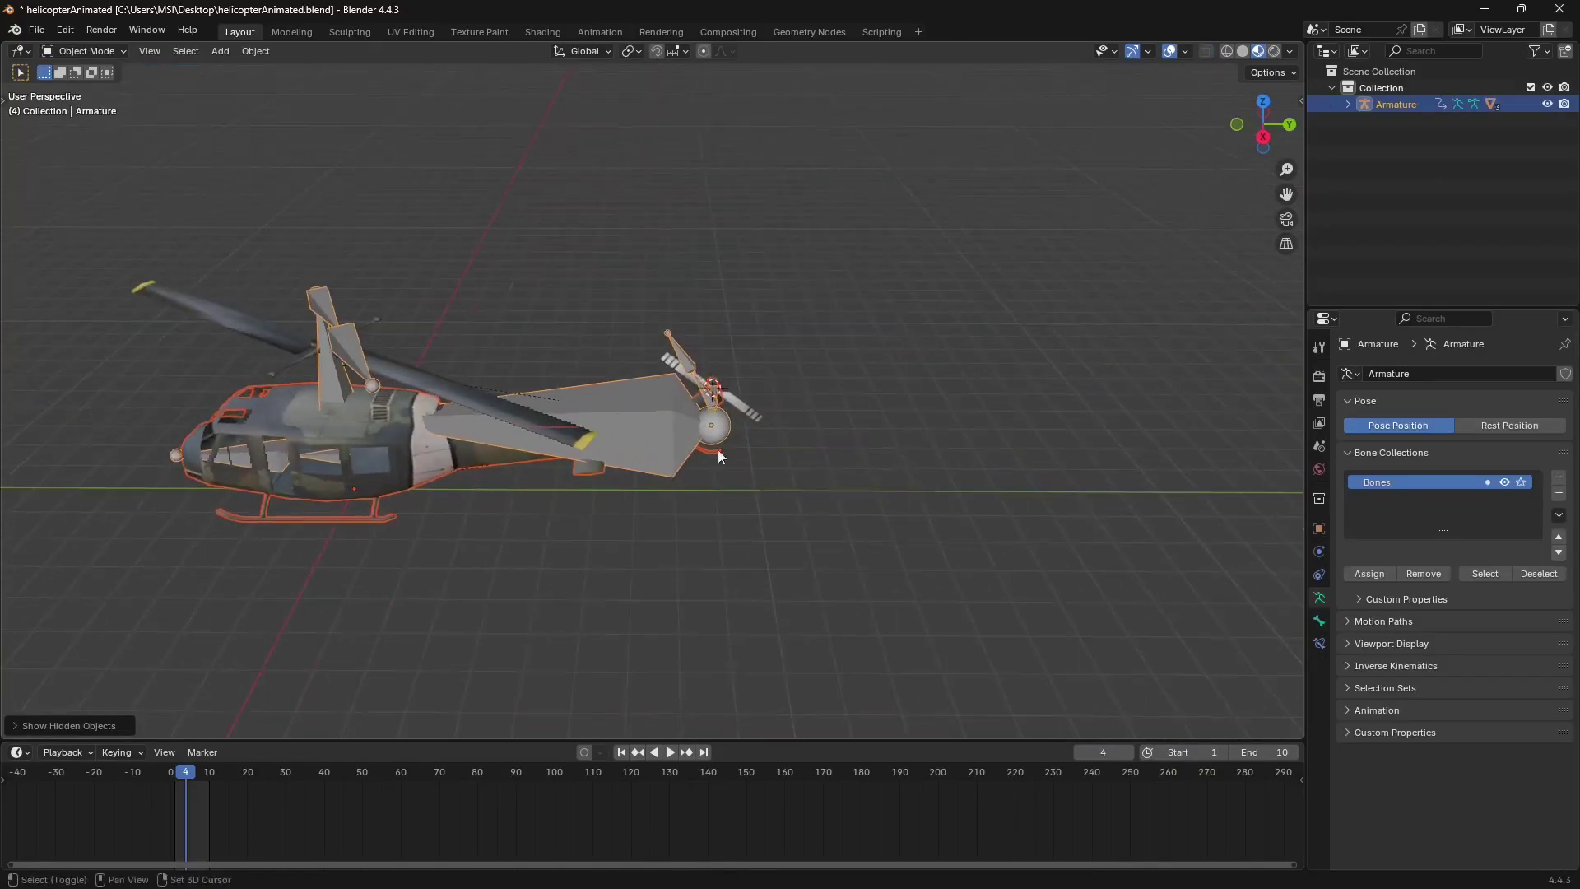
Clear the tail rotor's parent while keeping its transformation, and parent it to the armature with automatic weights.
scroll(717, 450, up, 5)
middle_drag(877, 477, 640, 462)
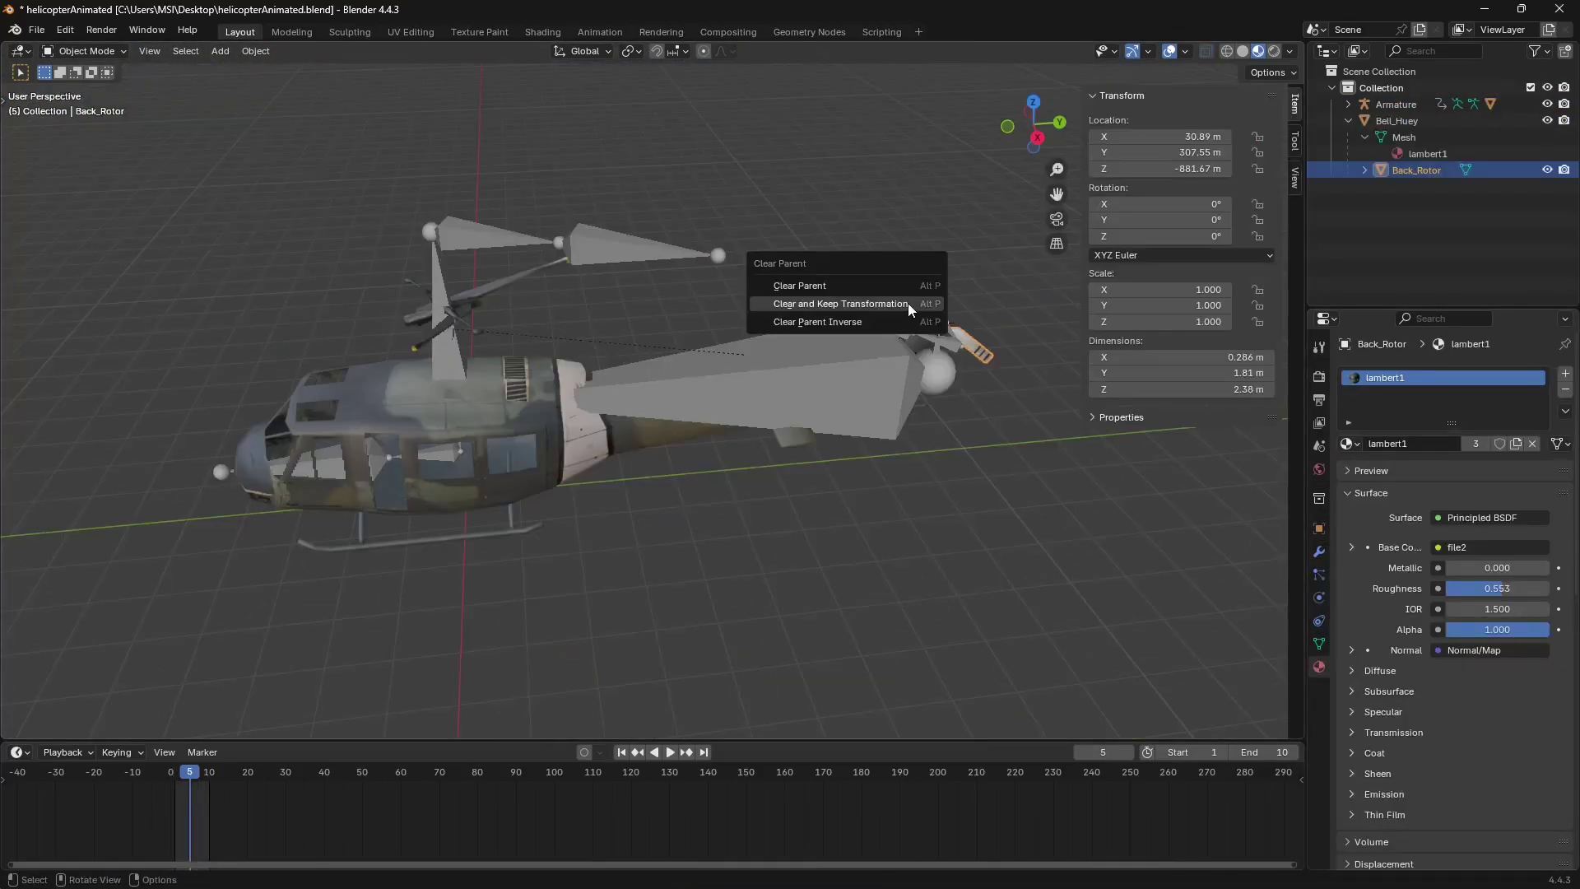
click(908, 303)
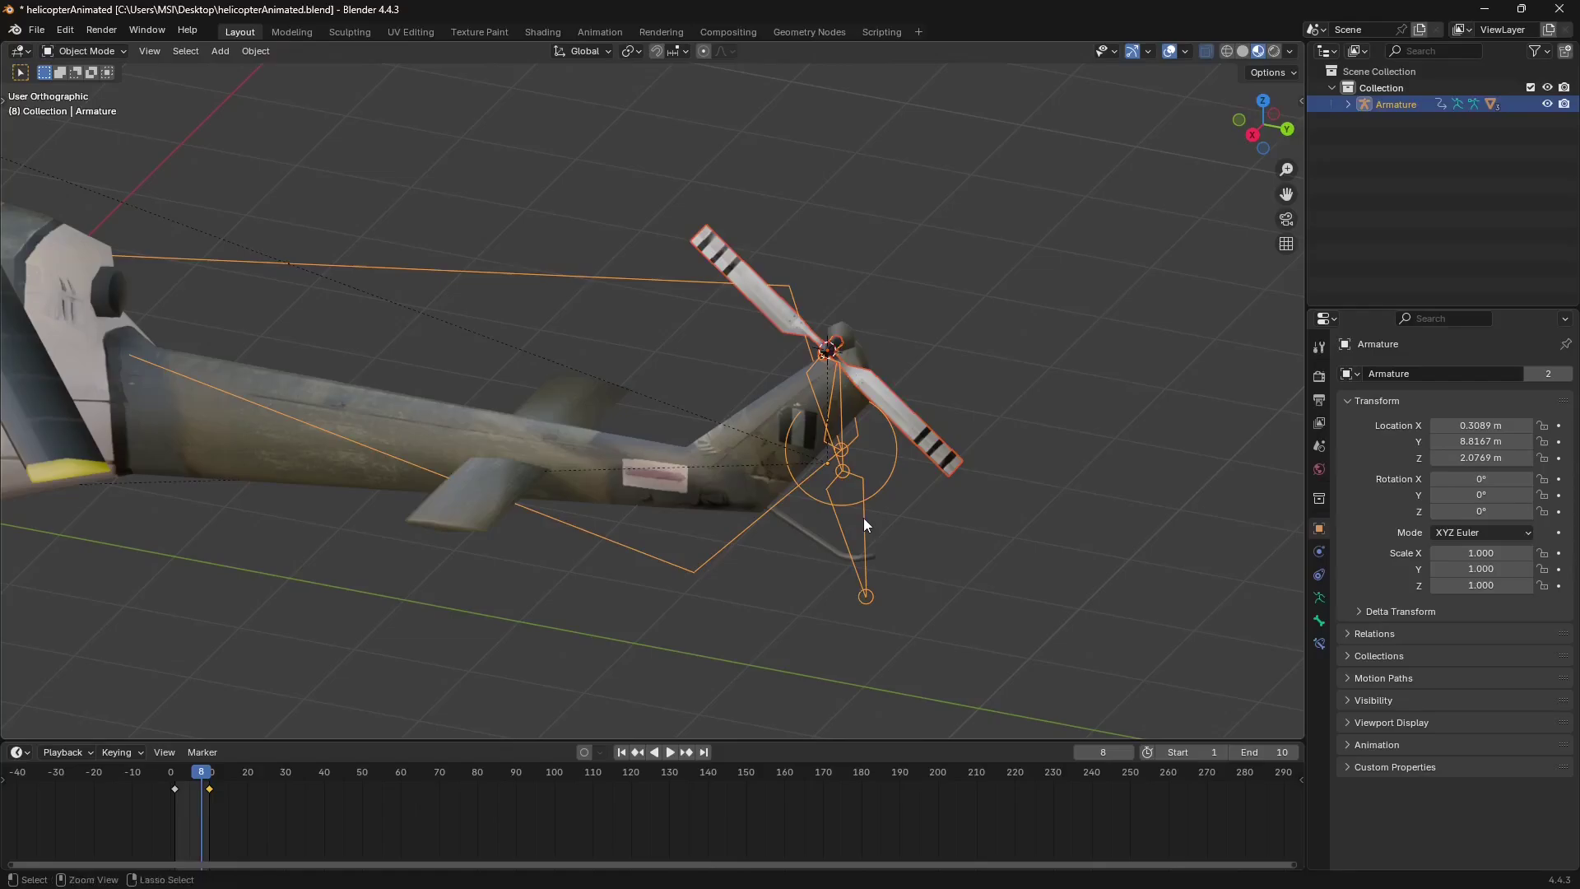
key(ctrl+p)
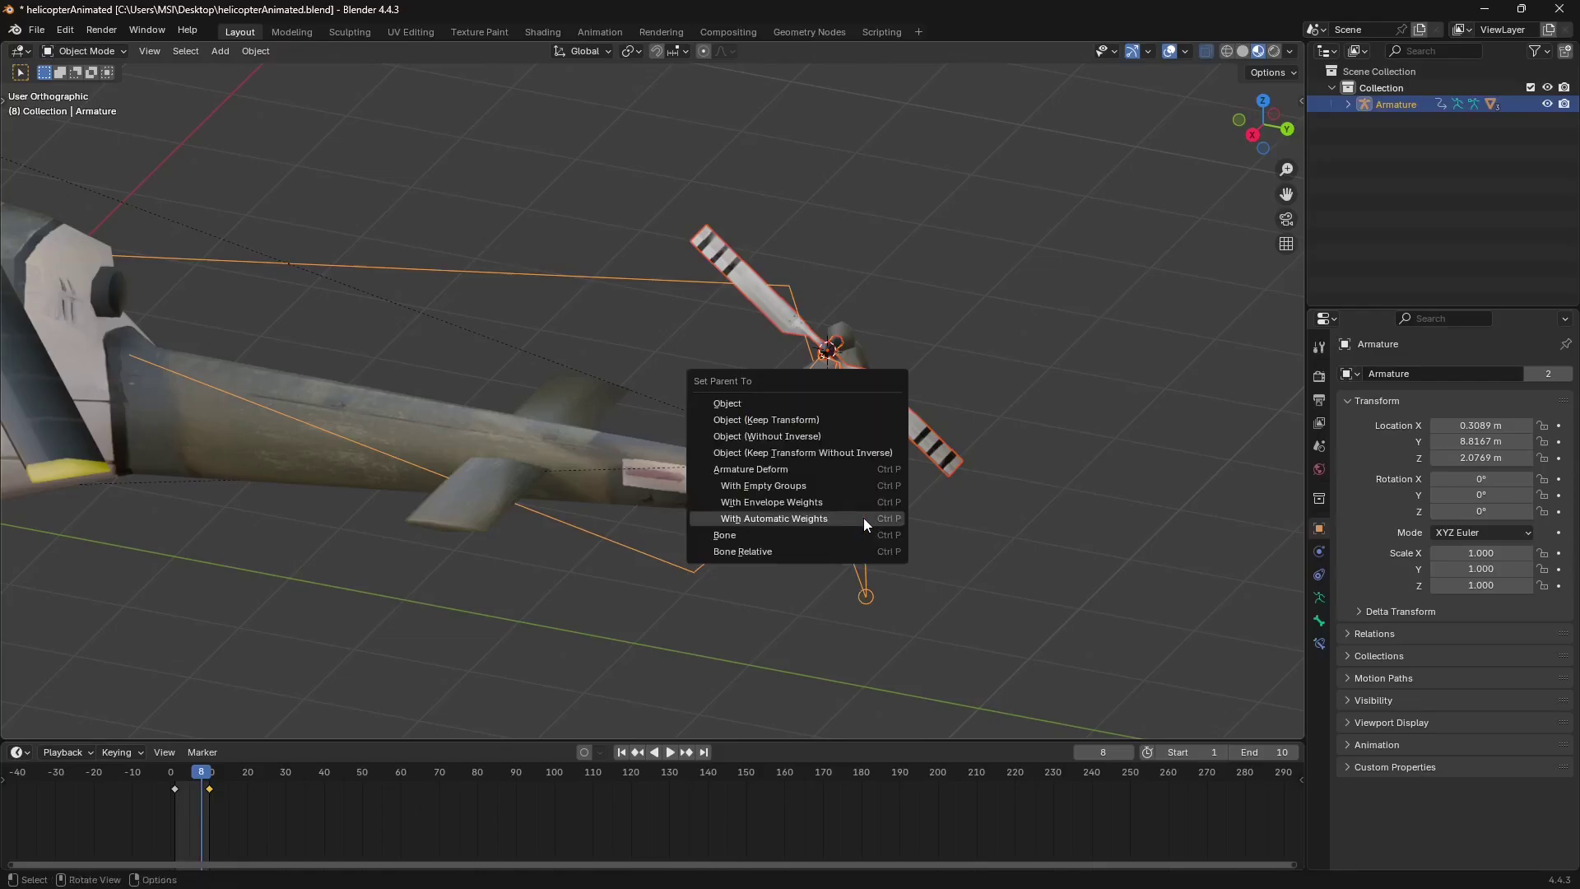
click(862, 517)
key(space)
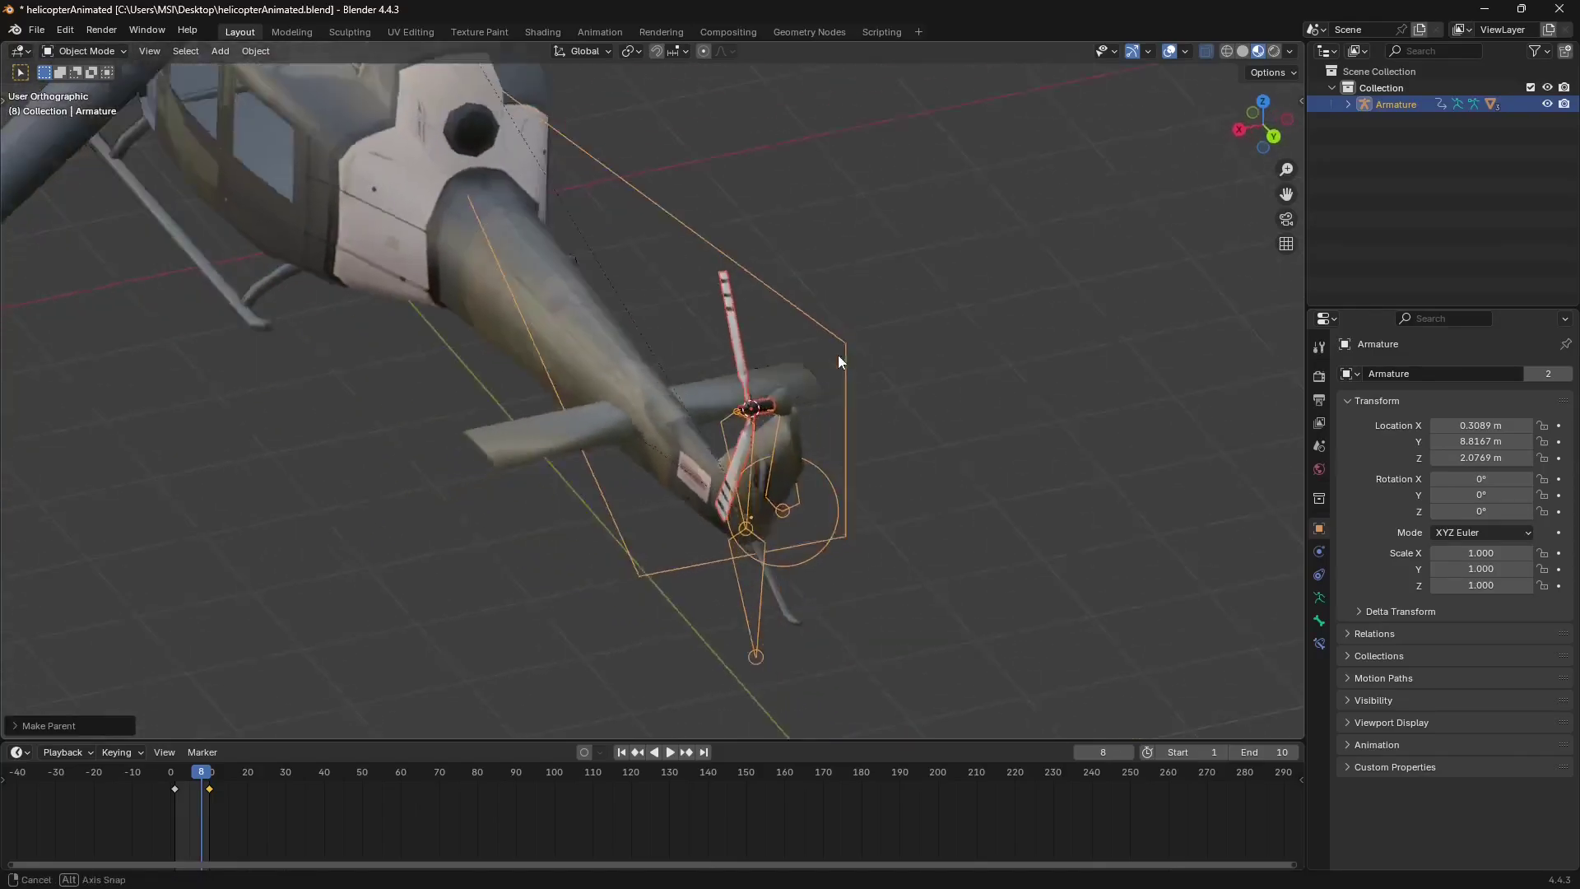
Show the tail rotor mesh's vertex groups and remove Bone, Bone.001 and Bone.003 while the animation plays.
scroll(867, 372, down, 2)
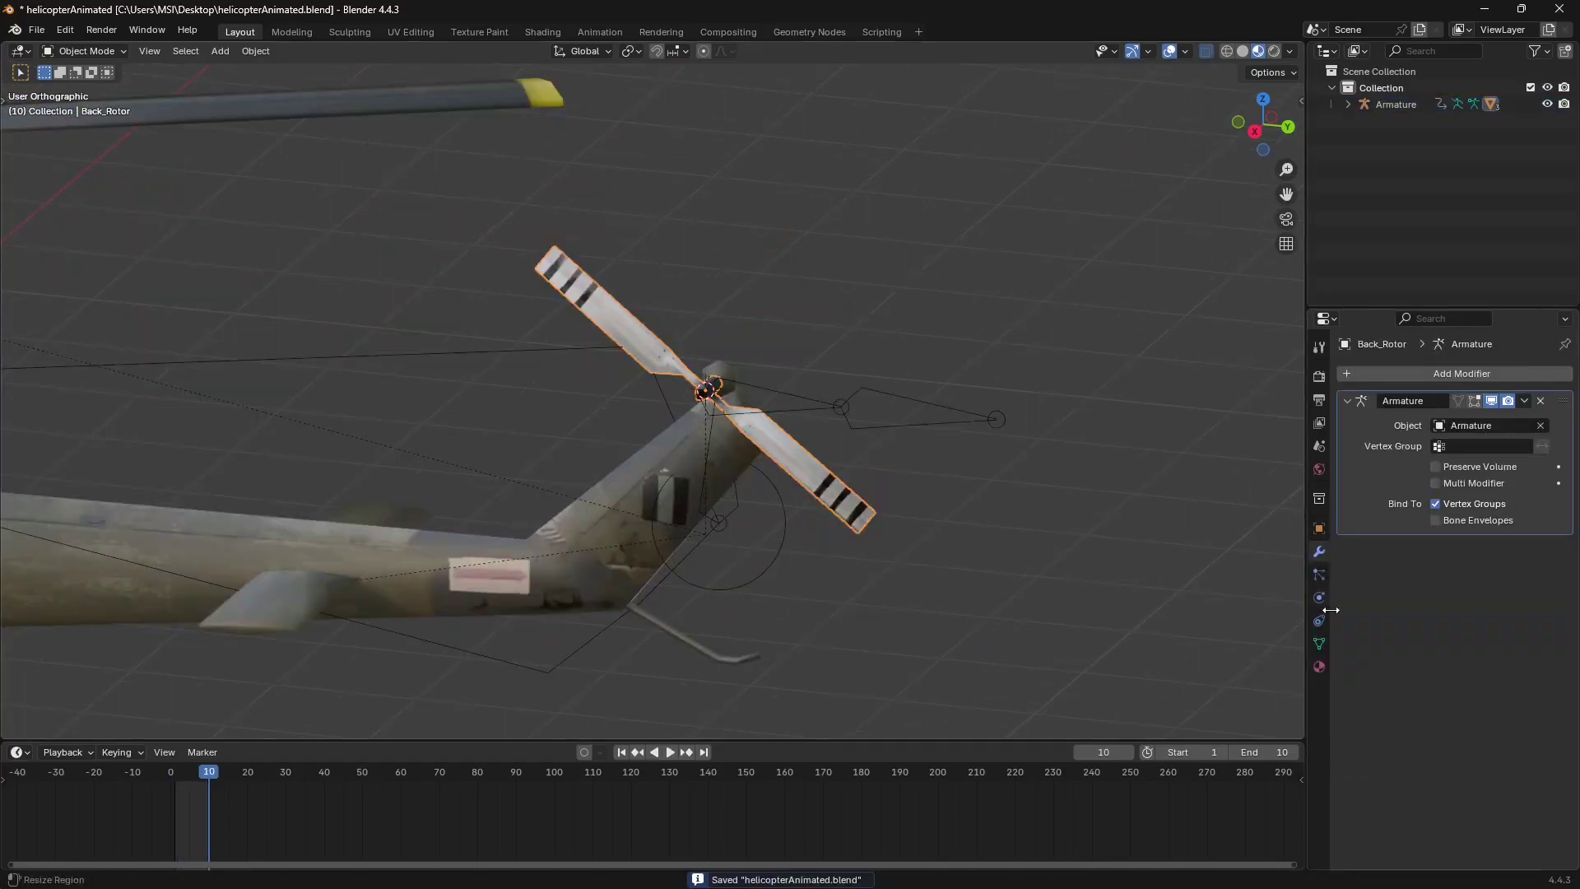
click(1320, 629)
click(1321, 642)
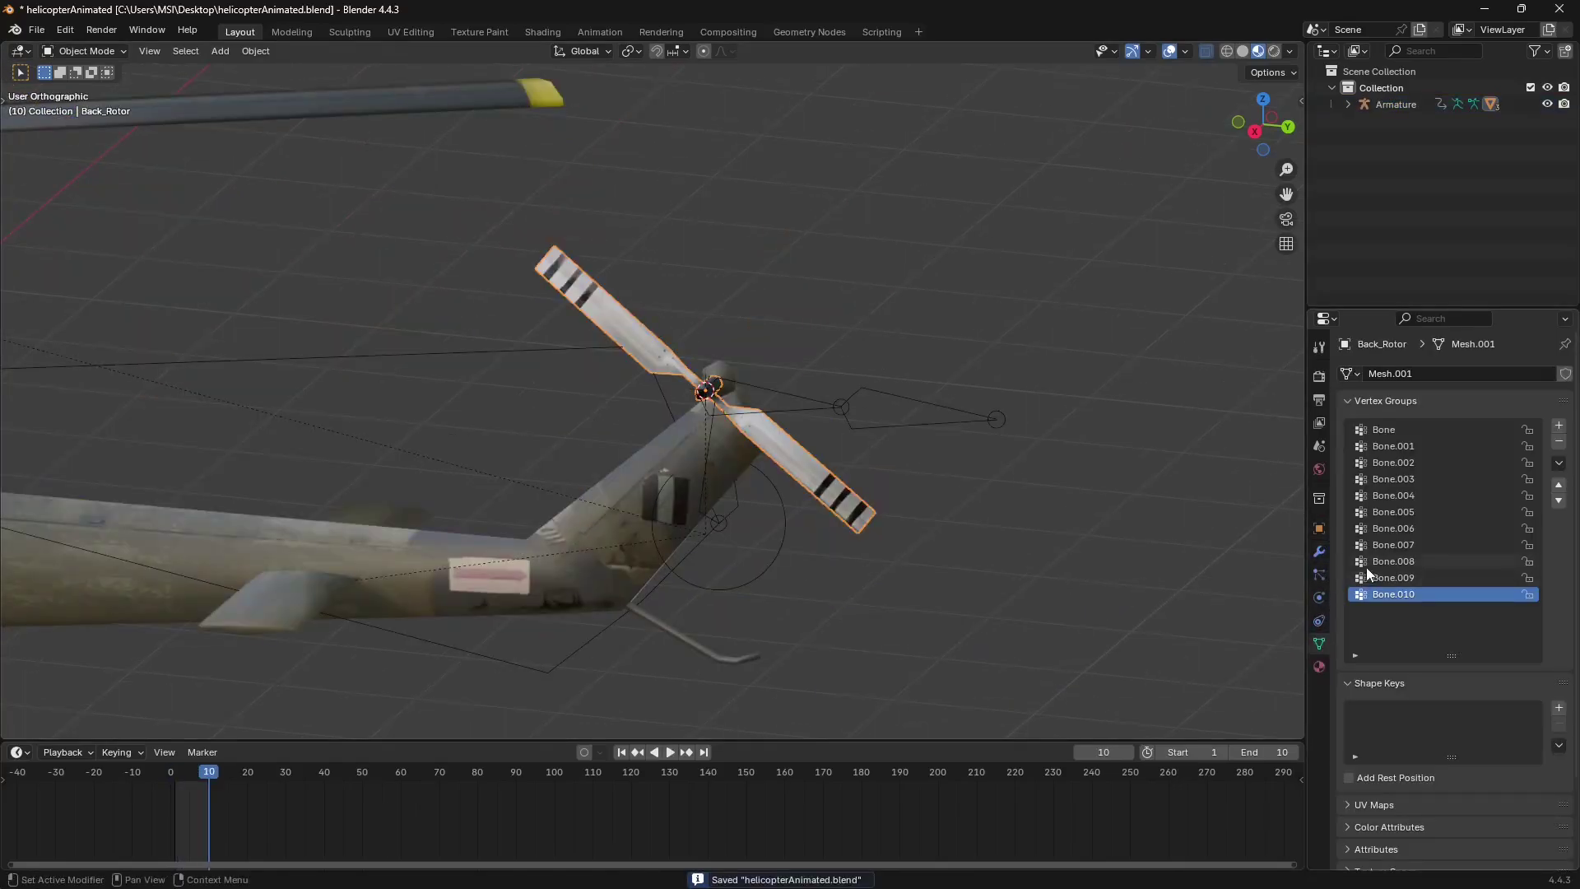
key(space)
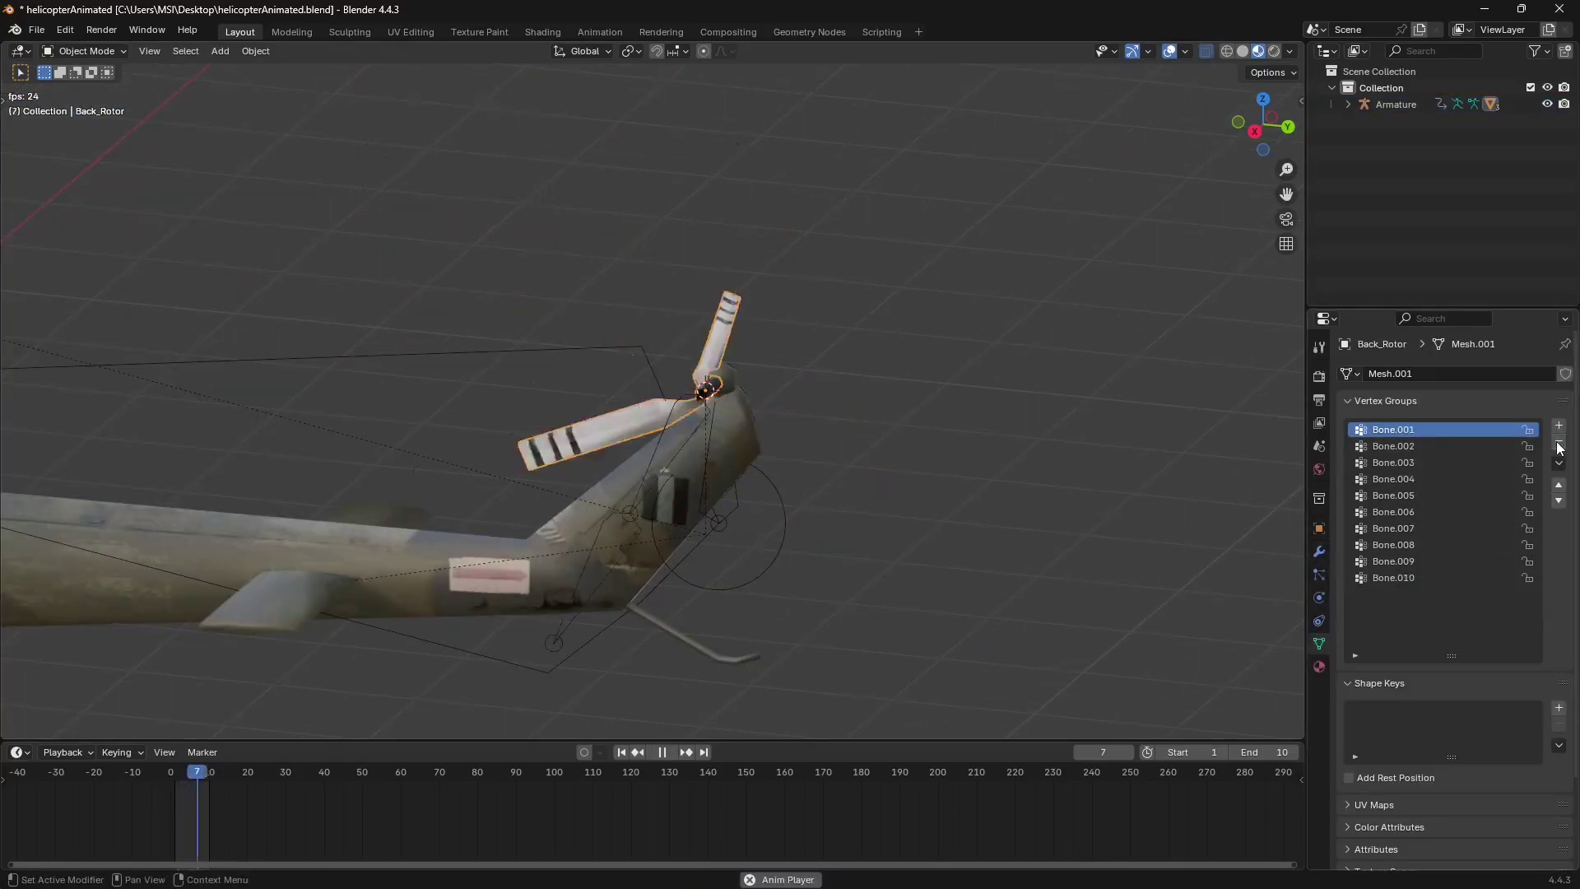
click(1559, 442)
click(1559, 442)
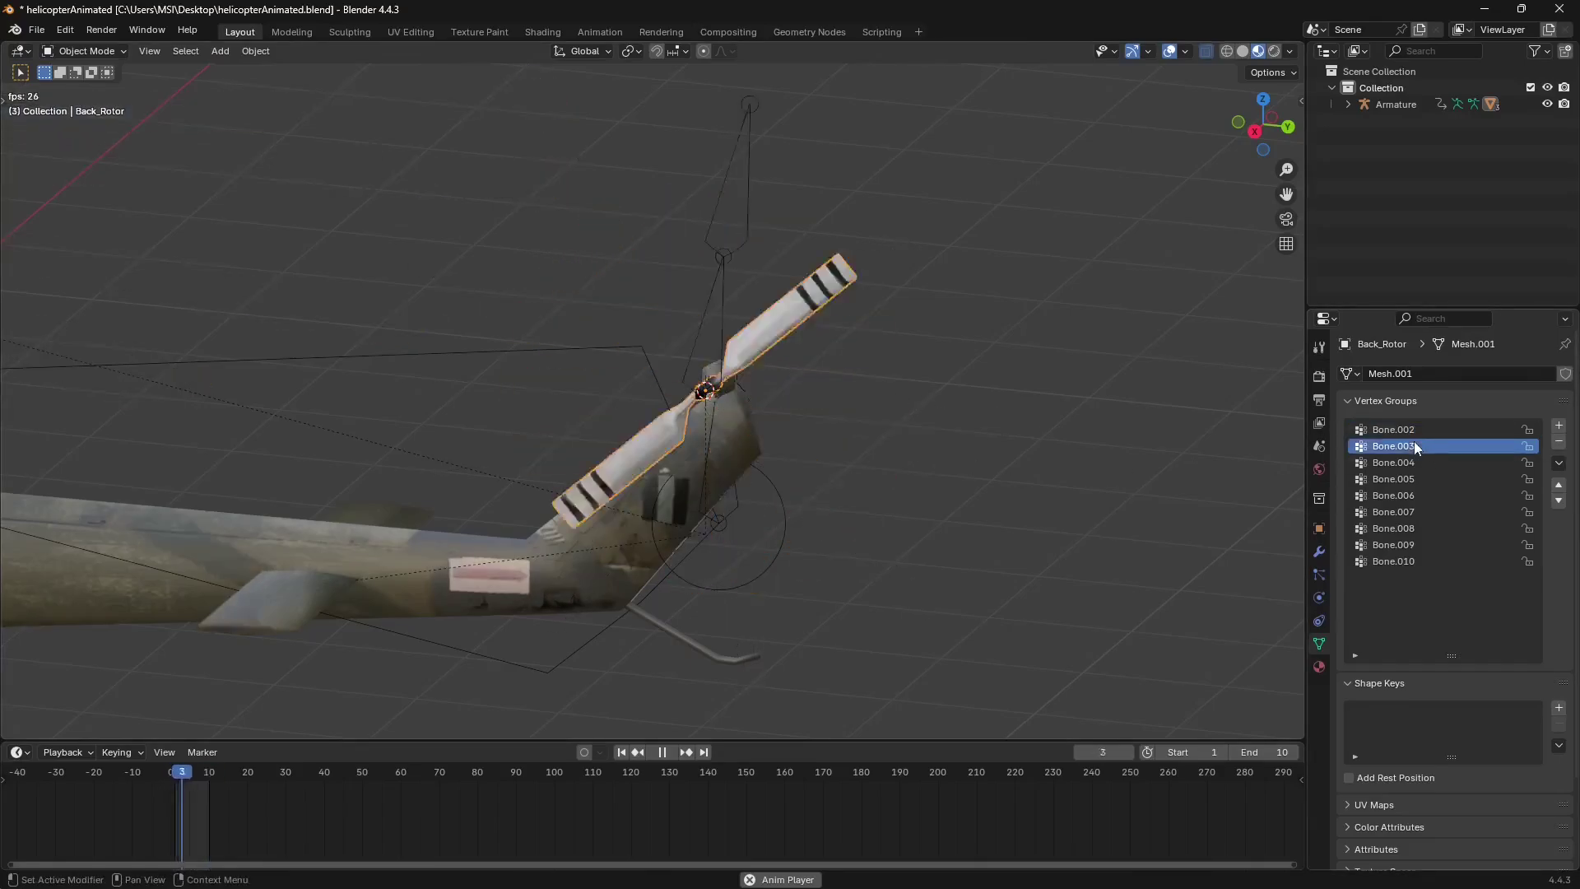
click(1559, 442)
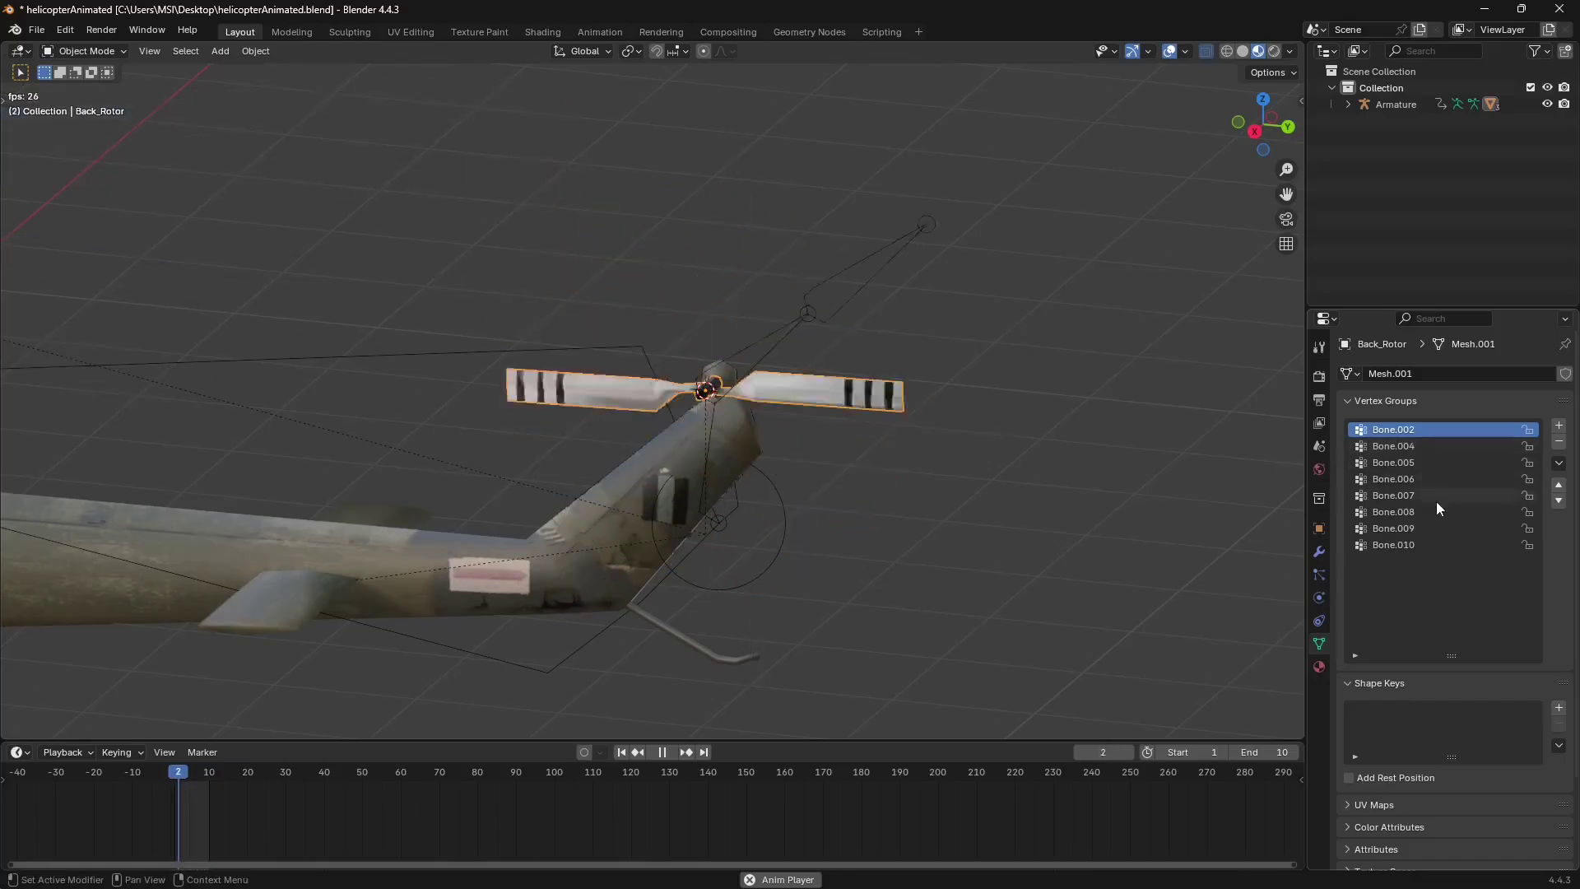
Remove the vertex groups Bone.010 down through Bone.004 from the tail rotor mesh, keeping only Bone.002.
click(1465, 545)
click(1559, 442)
click(1559, 442)
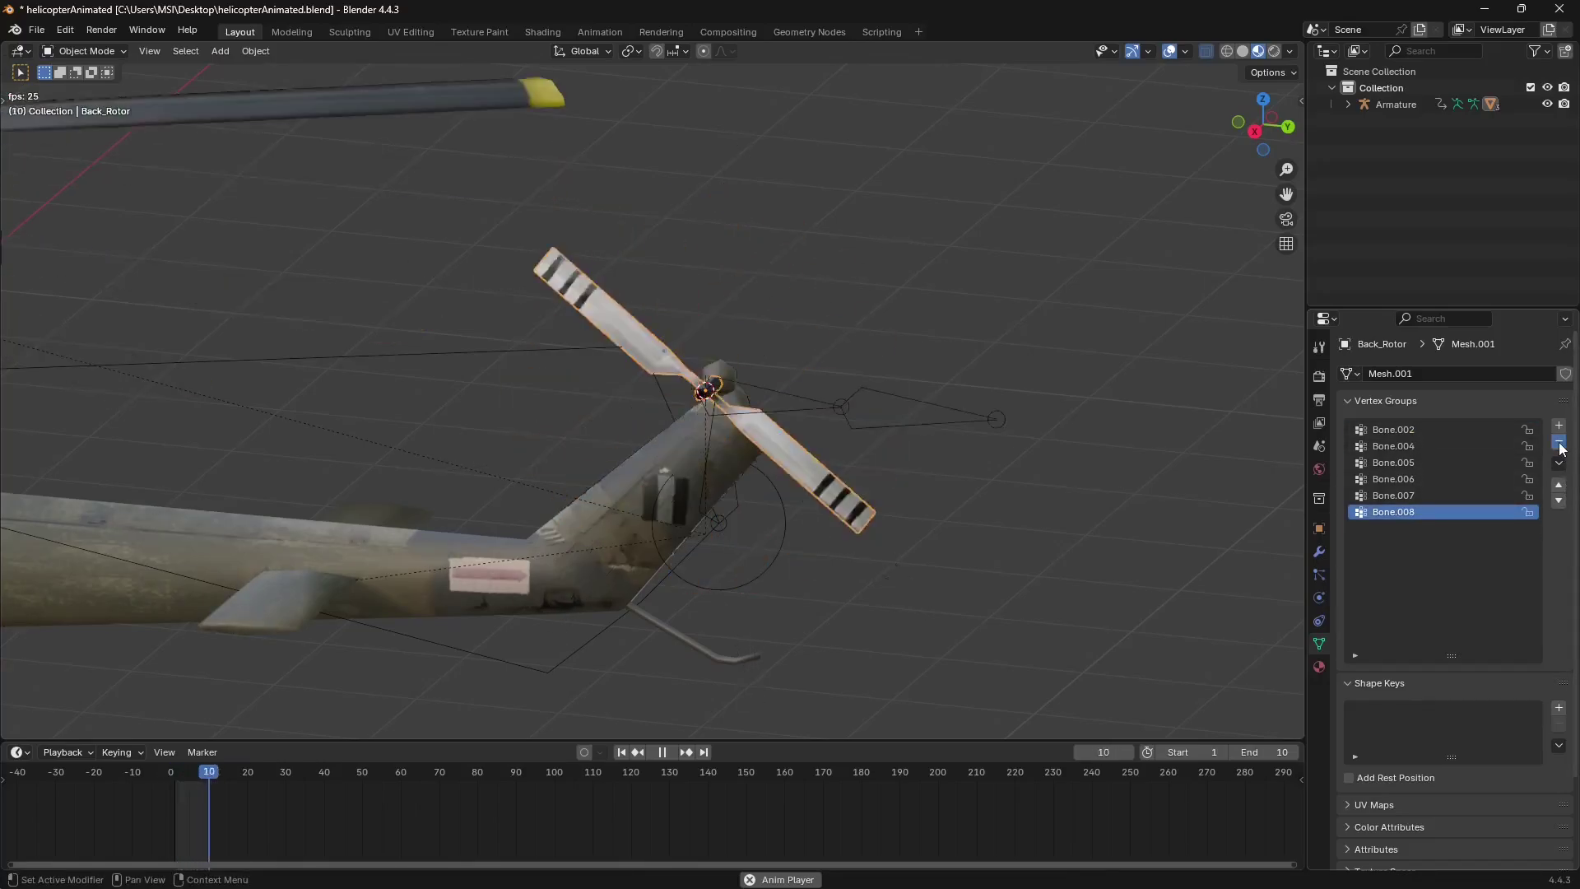
click(1559, 442)
click(1559, 442)
click(1559, 442)
click(1559, 442)
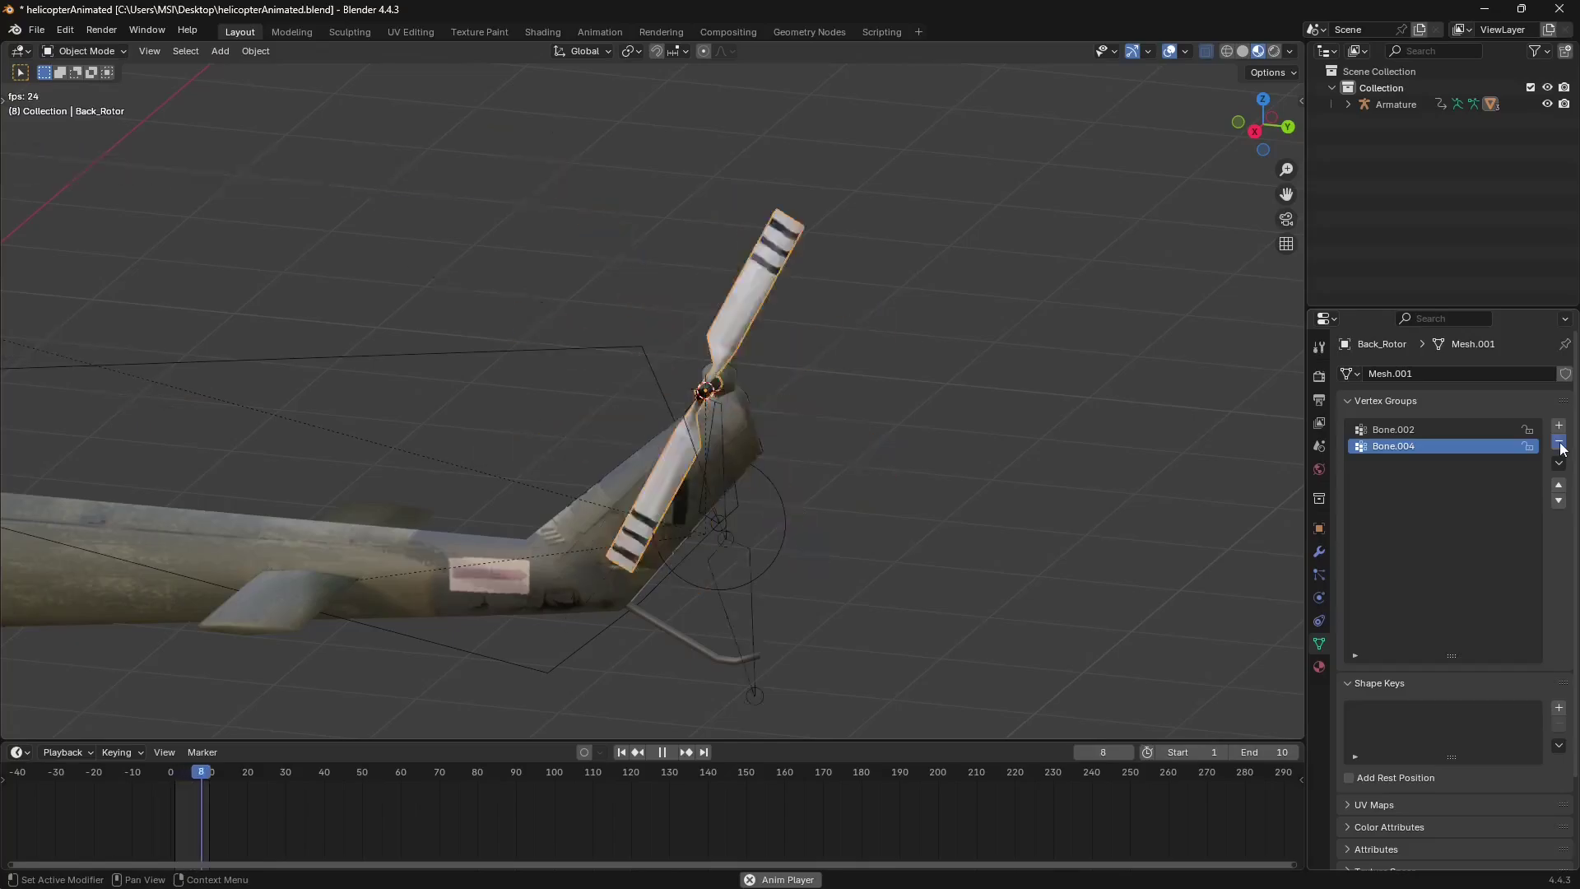
click(1559, 442)
Put the tail rotor mesh in Weight Paint for its Bone.002 group and check both rotors with the animation playing.
click(84, 51)
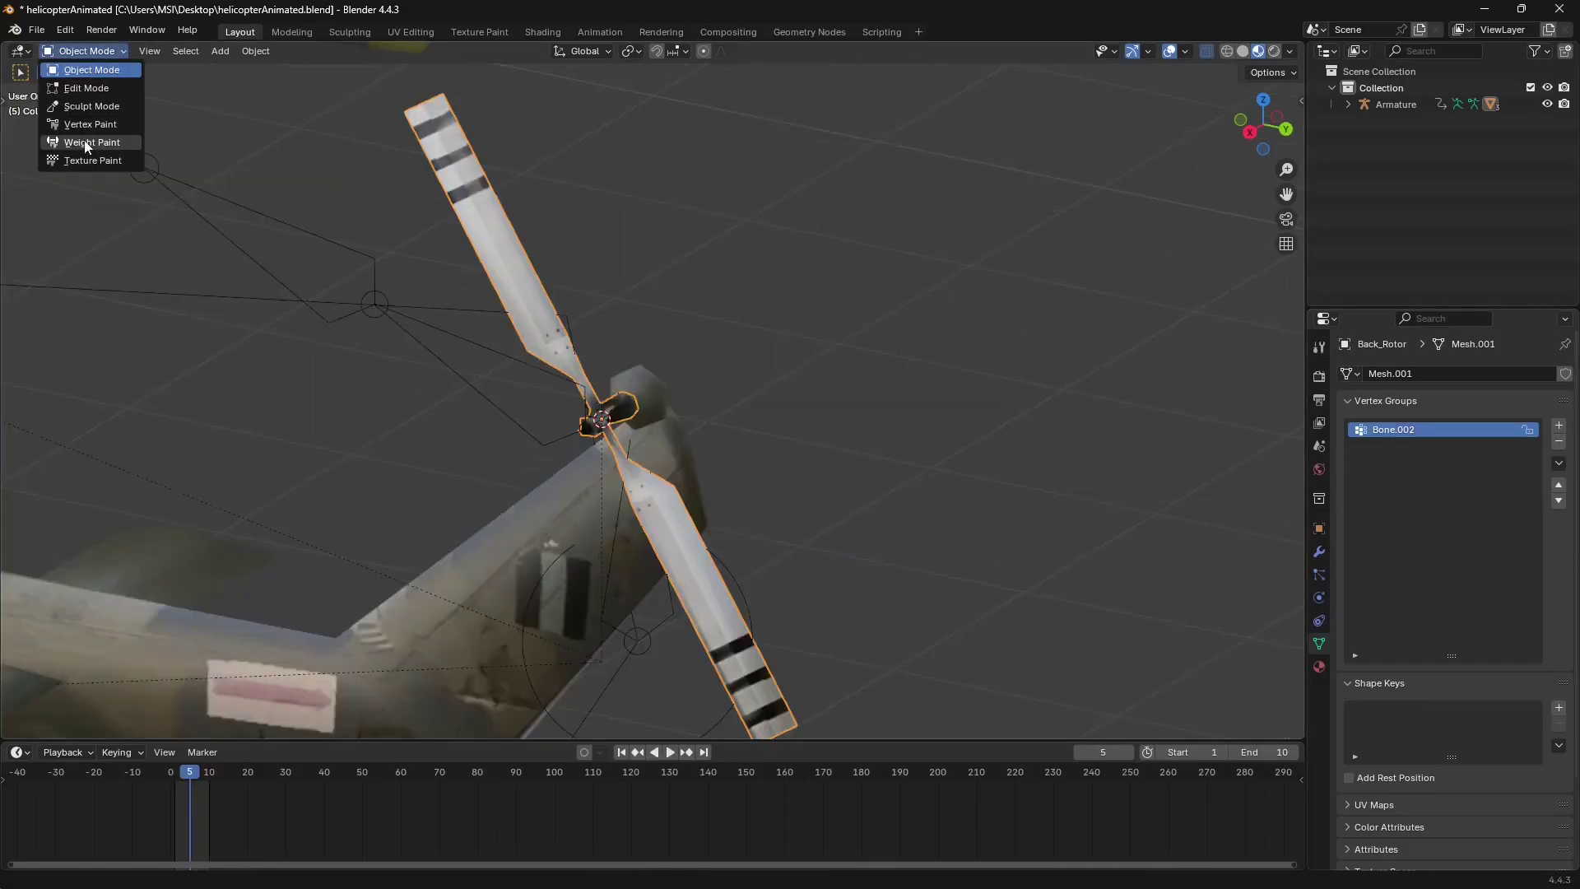
click(86, 142)
mouse_move(613, 411)
middle_down()
mouse_move(600, 393)
mouse_move(568, 399)
middle_up()
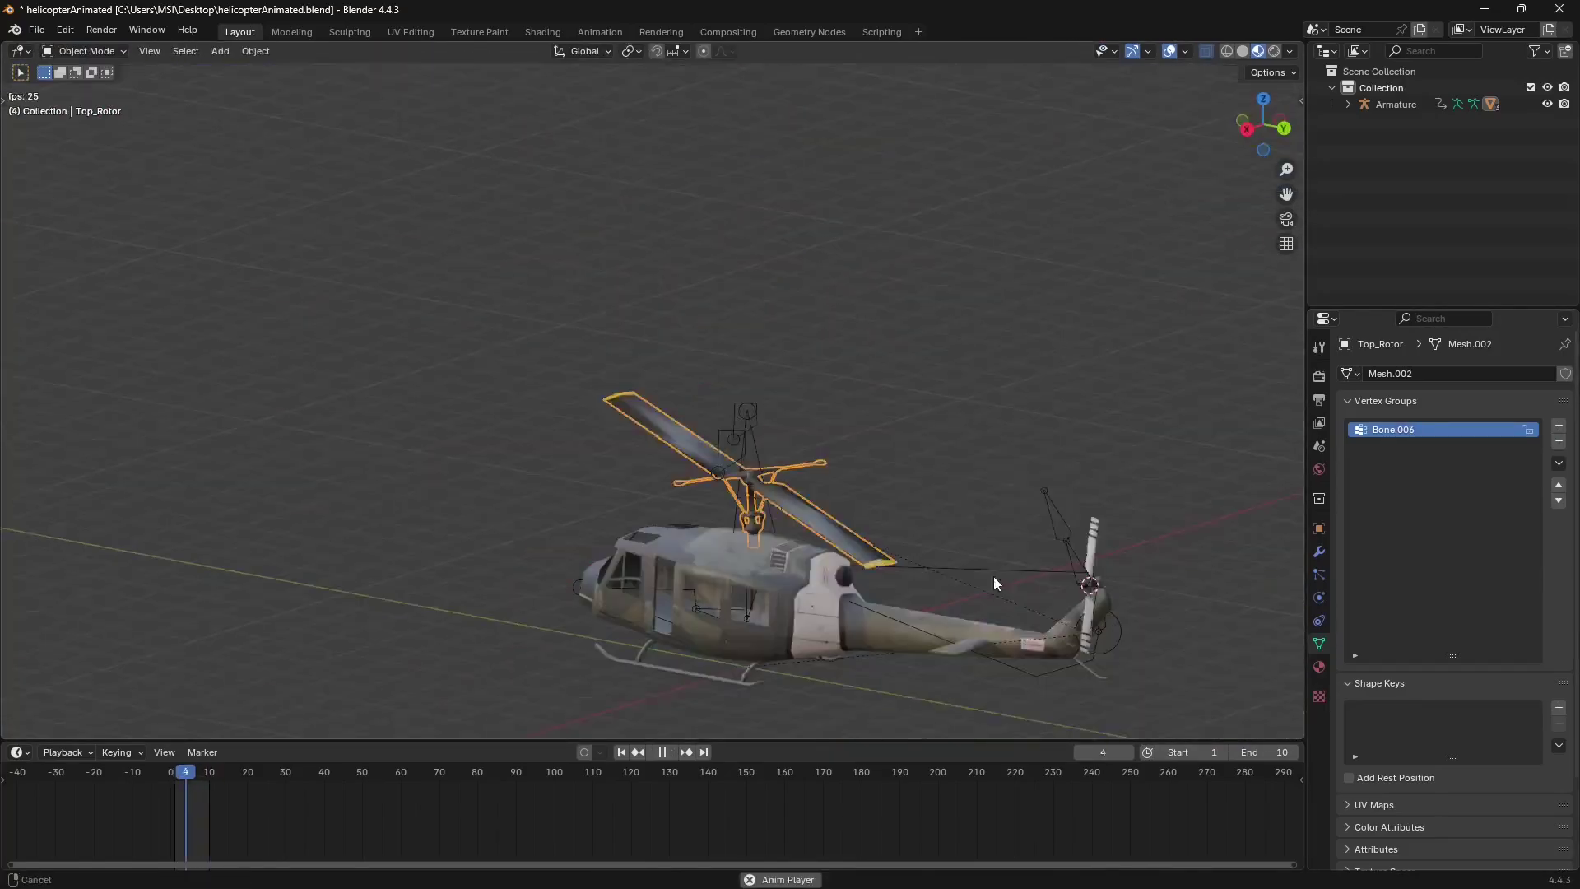
mouse_move(995, 576)
middle_down()
mouse_move(684, 502)
mouse_move(734, 497)
middle_up()
scroll(541, 538, up, 3)
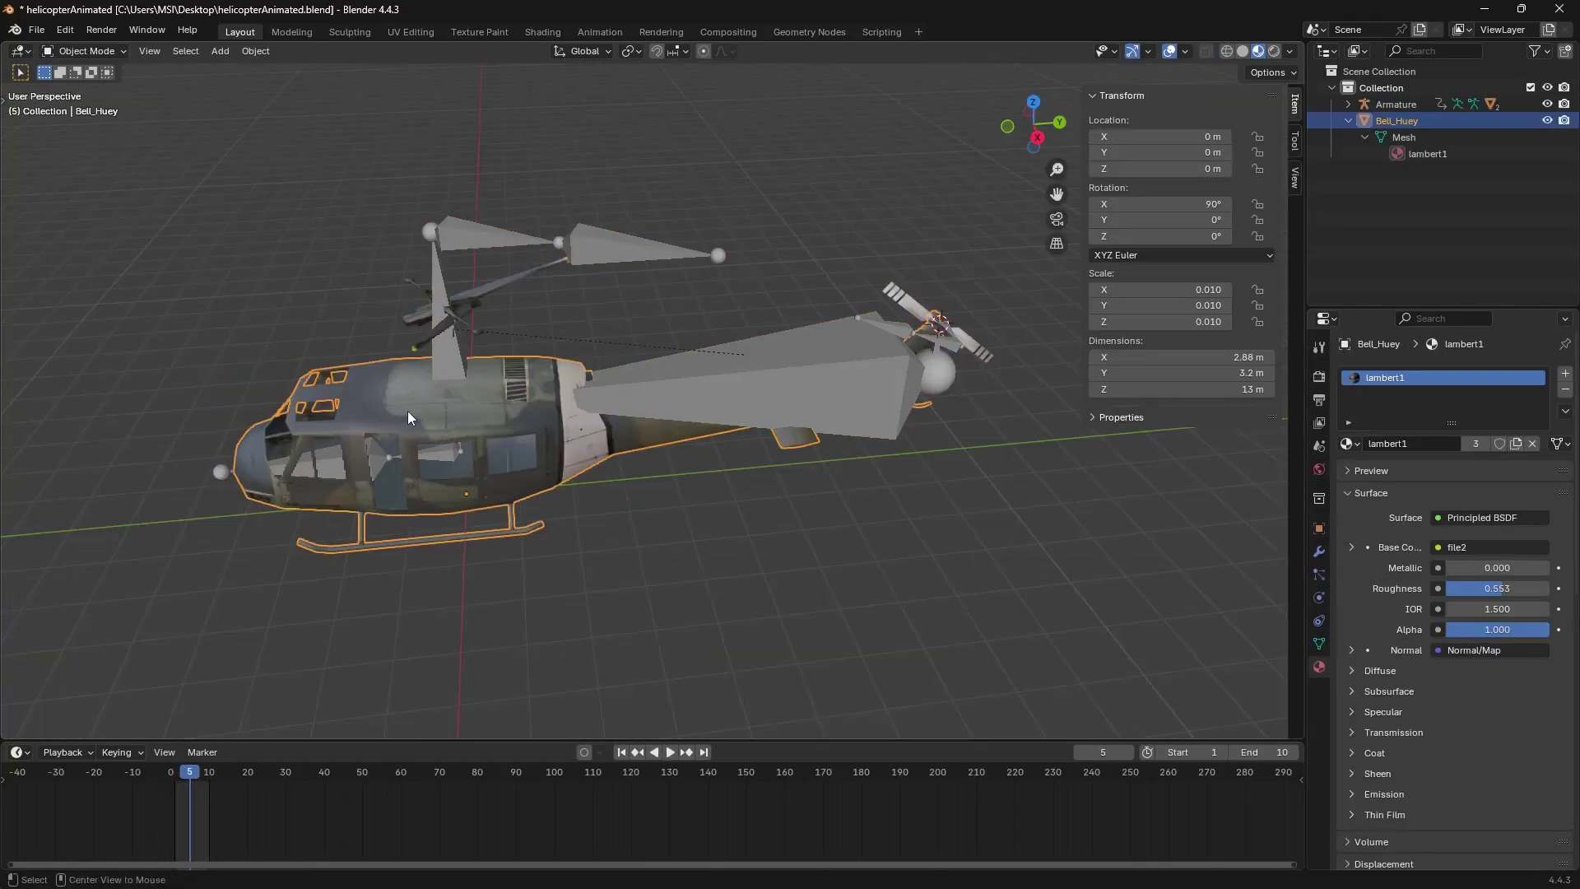
Clear the Bell_Huey fuselage's parent and parent it to the armature with automatic weights.
alt+shift+click(407, 412)
click(408, 412)
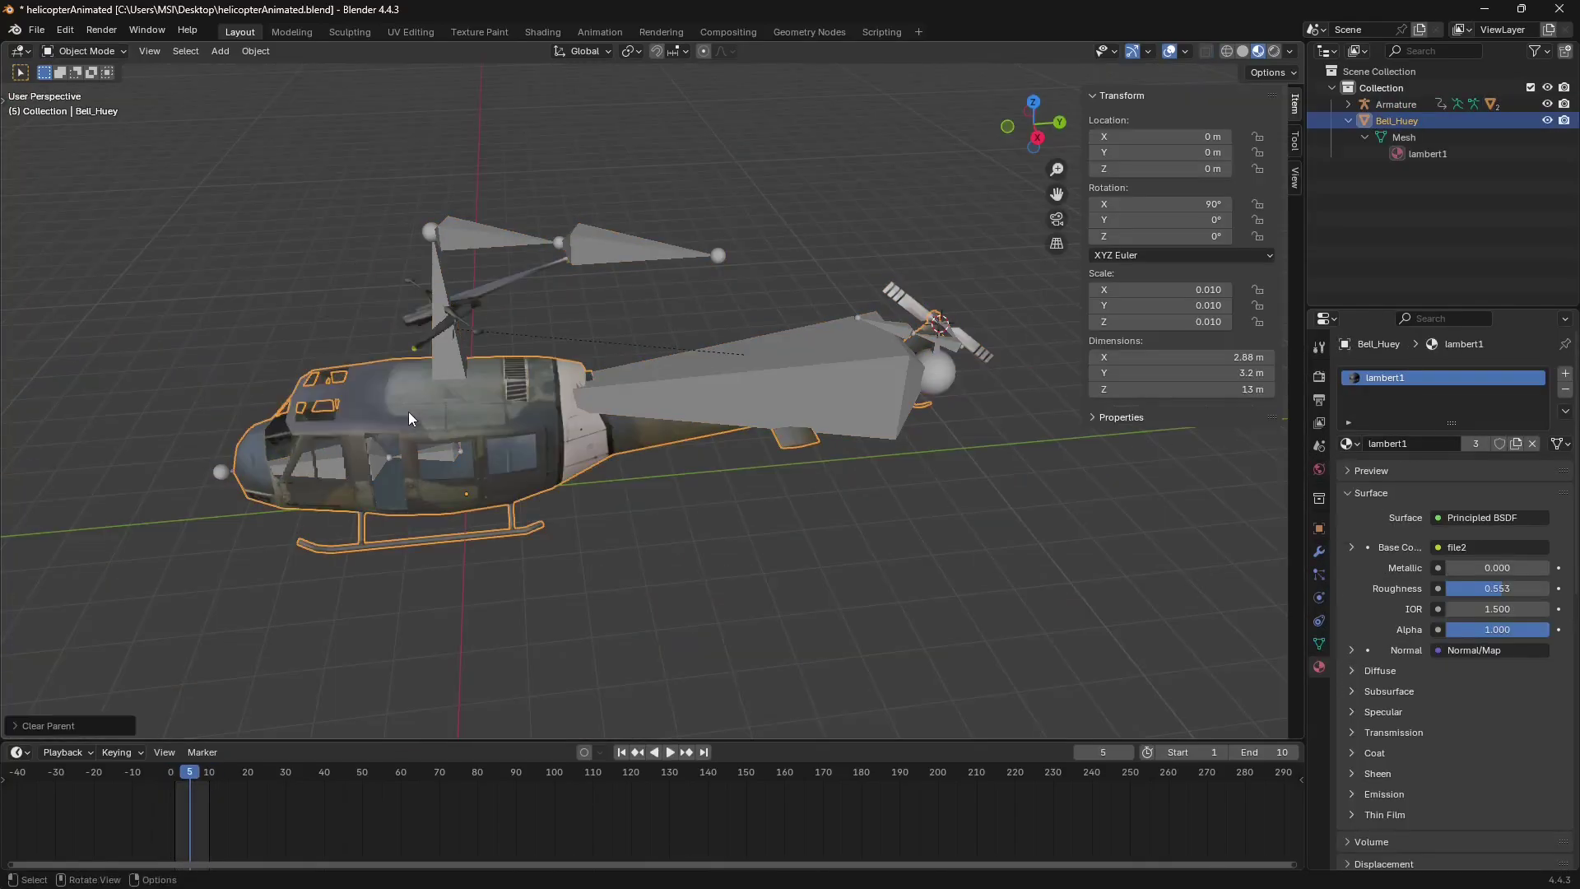
key(ctrl+p)
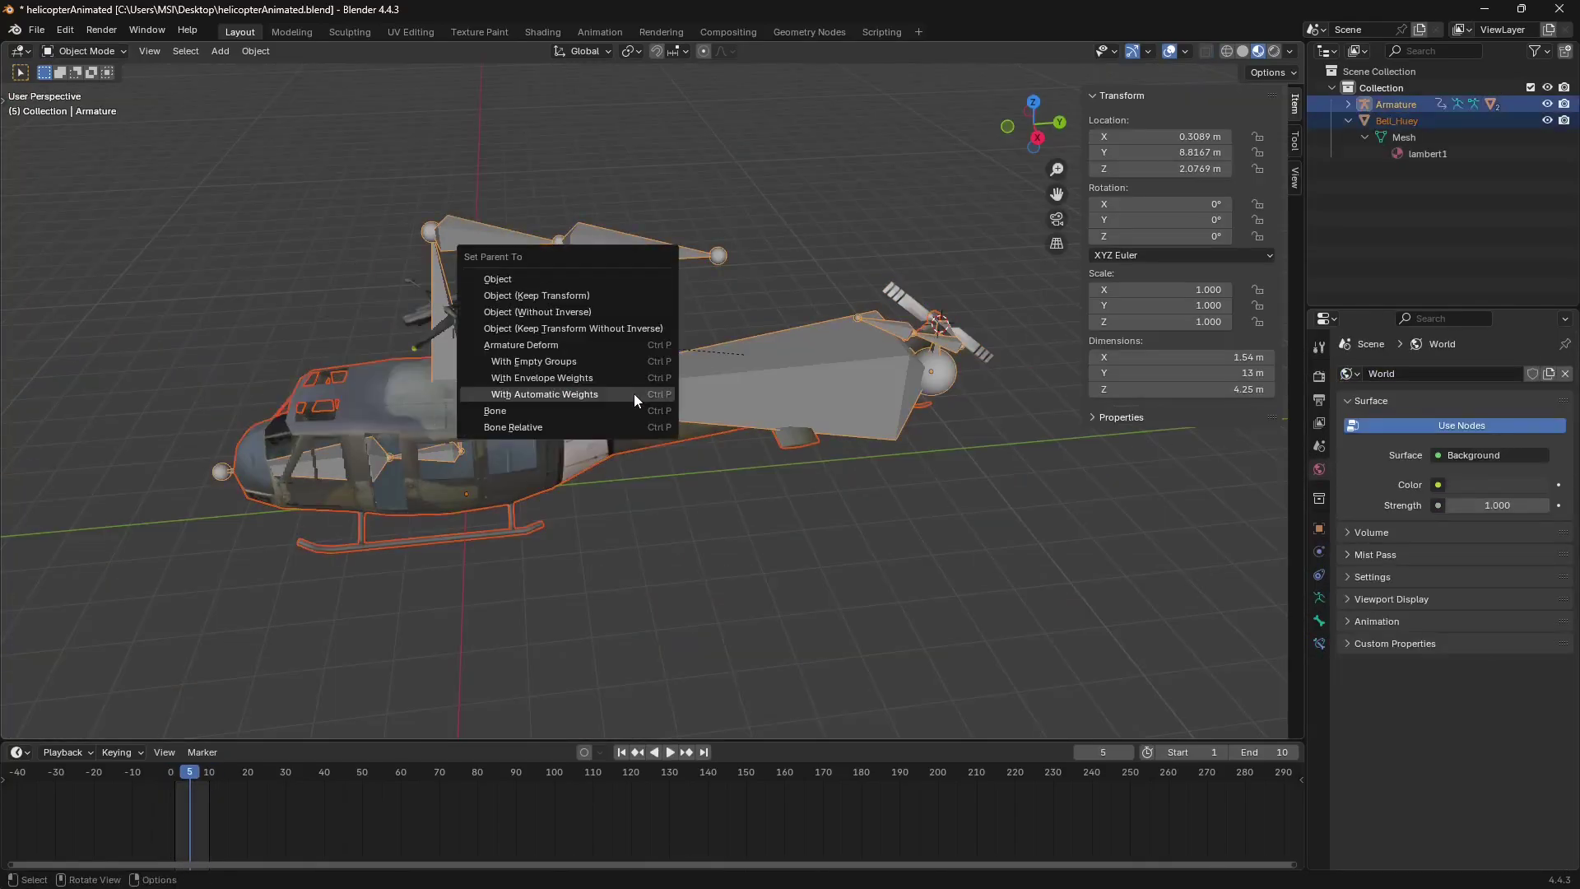
click(634, 393)
click(625, 551)
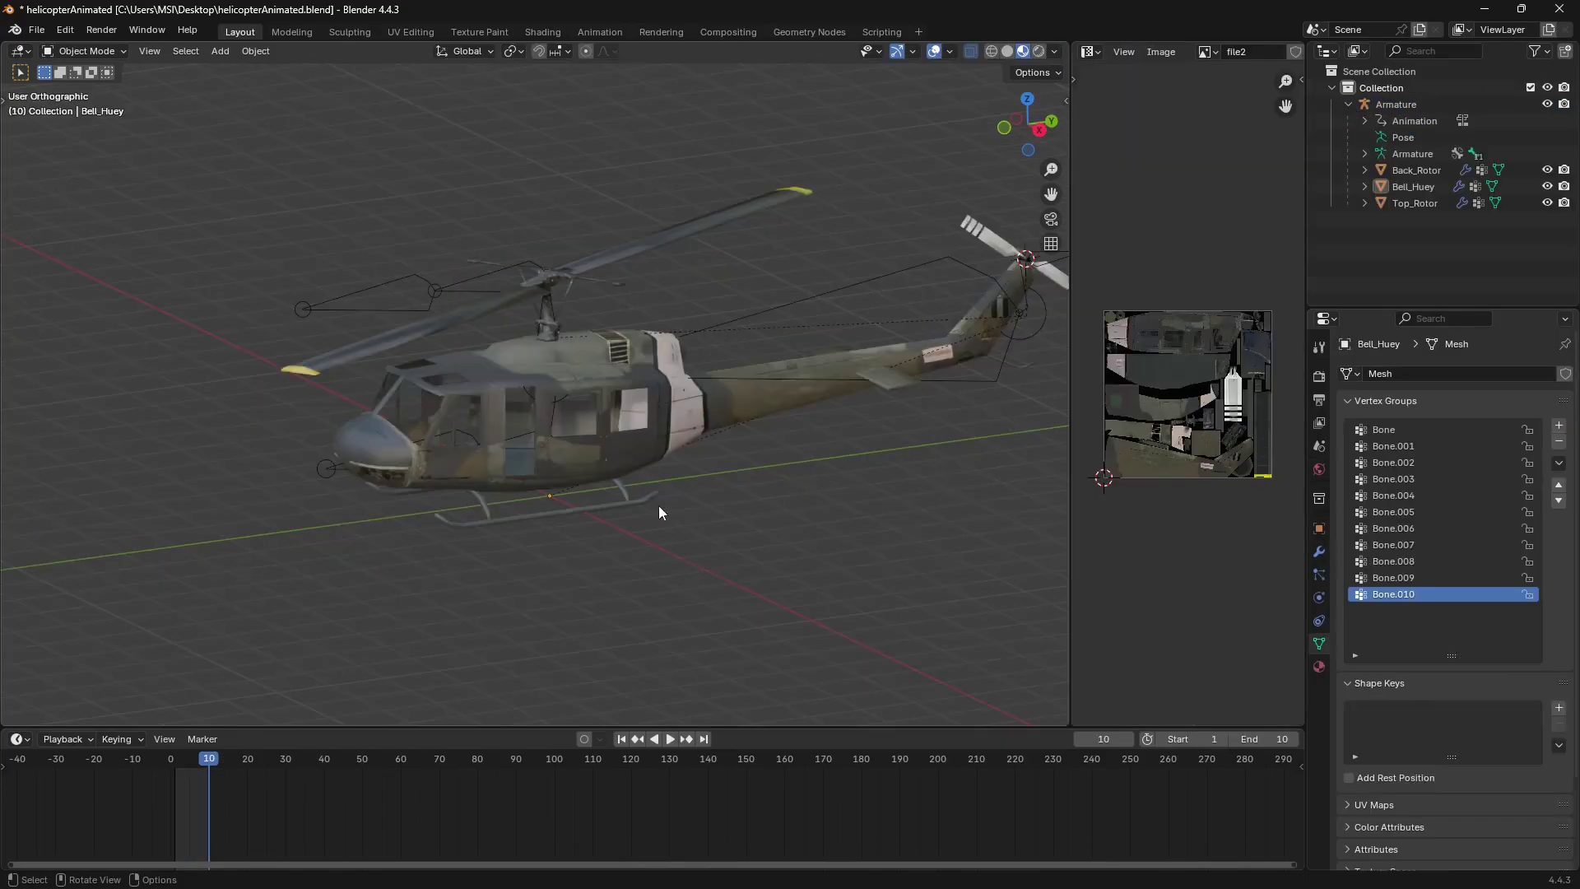
Select the Bell_Huey fuselage and remove its surplus vertex groups from Bone.010 downwards.
click(667, 459)
mouse_move(666, 459)
middle_down()
mouse_move(630, 461)
mouse_move(667, 462)
middle_up()
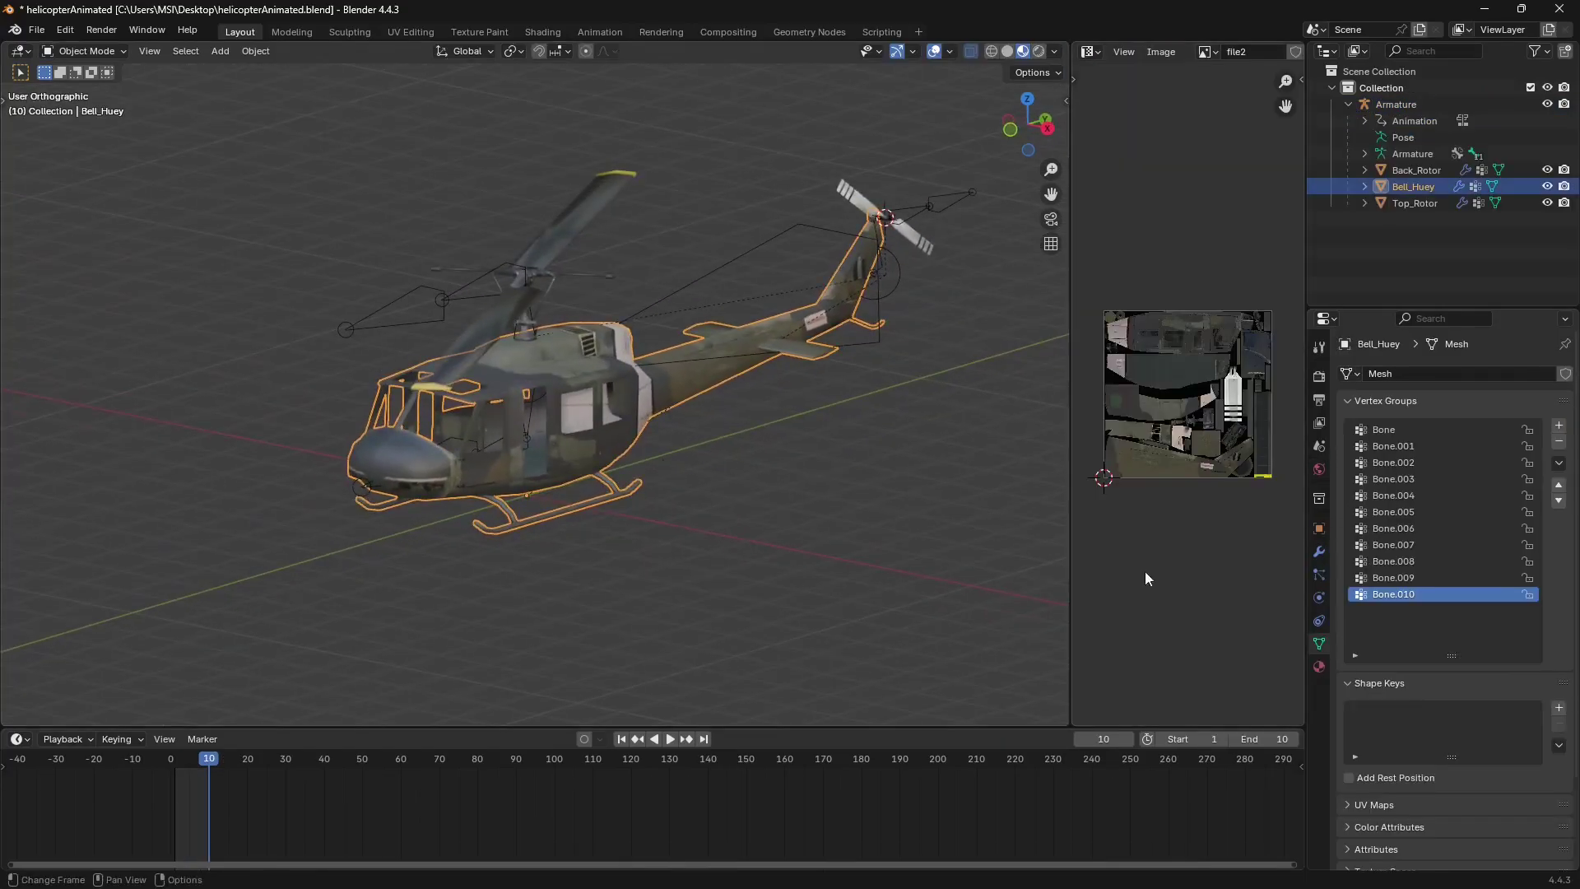
click(1558, 446)
click(1558, 445)
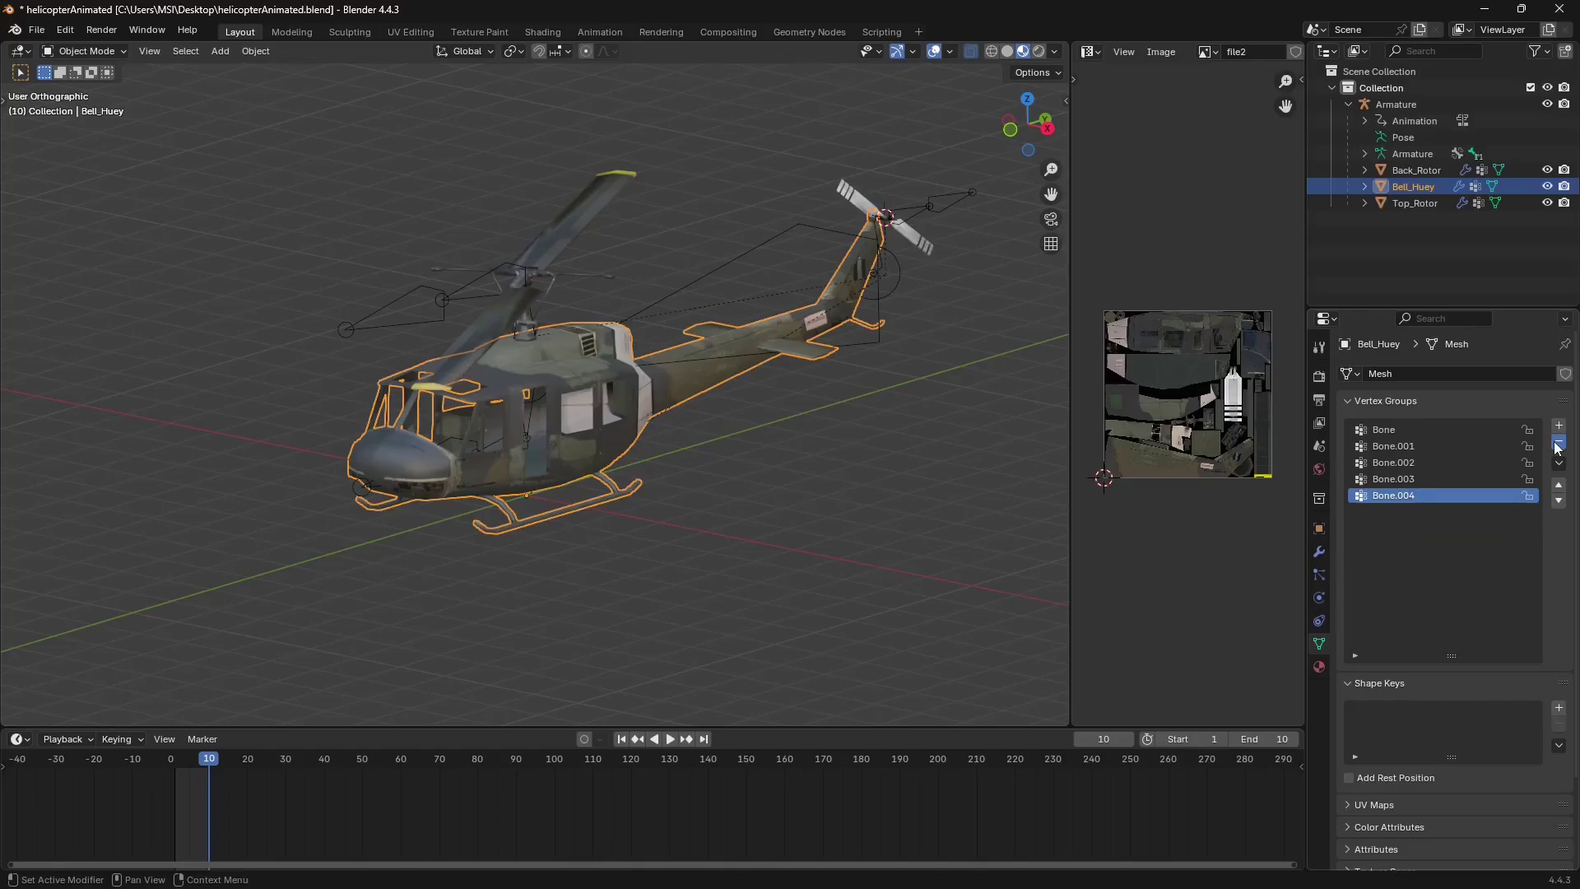
click(1558, 445)
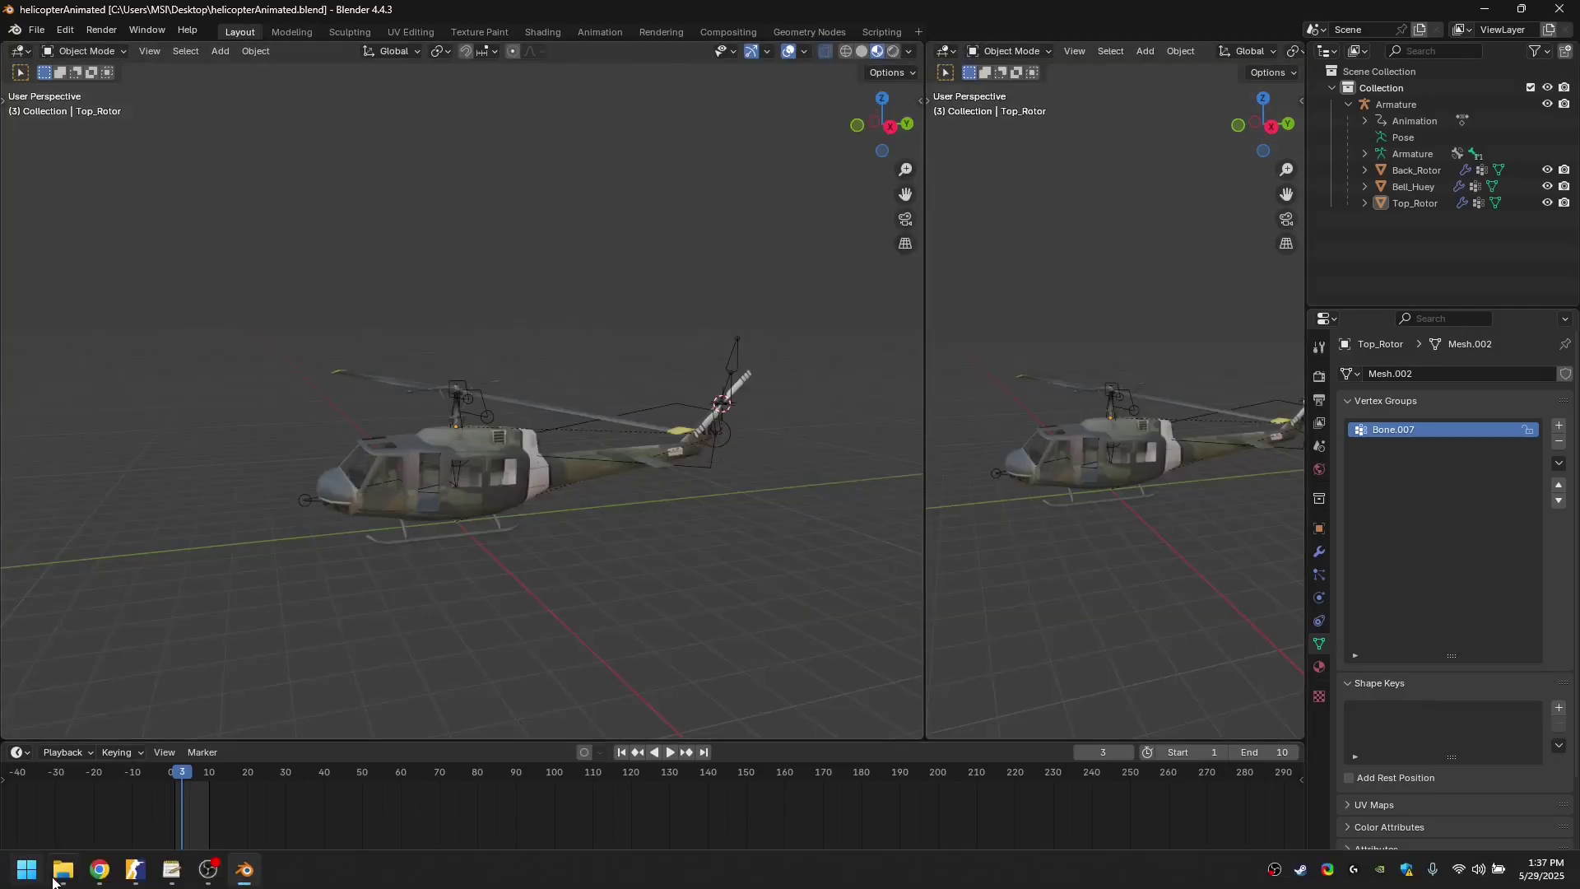
Switch to File Explorer and open the jungle_1hp addon's materials folder to view the helicopter texture HueyTXTR3.jpg.
click(63, 870)
key(alt+Up)
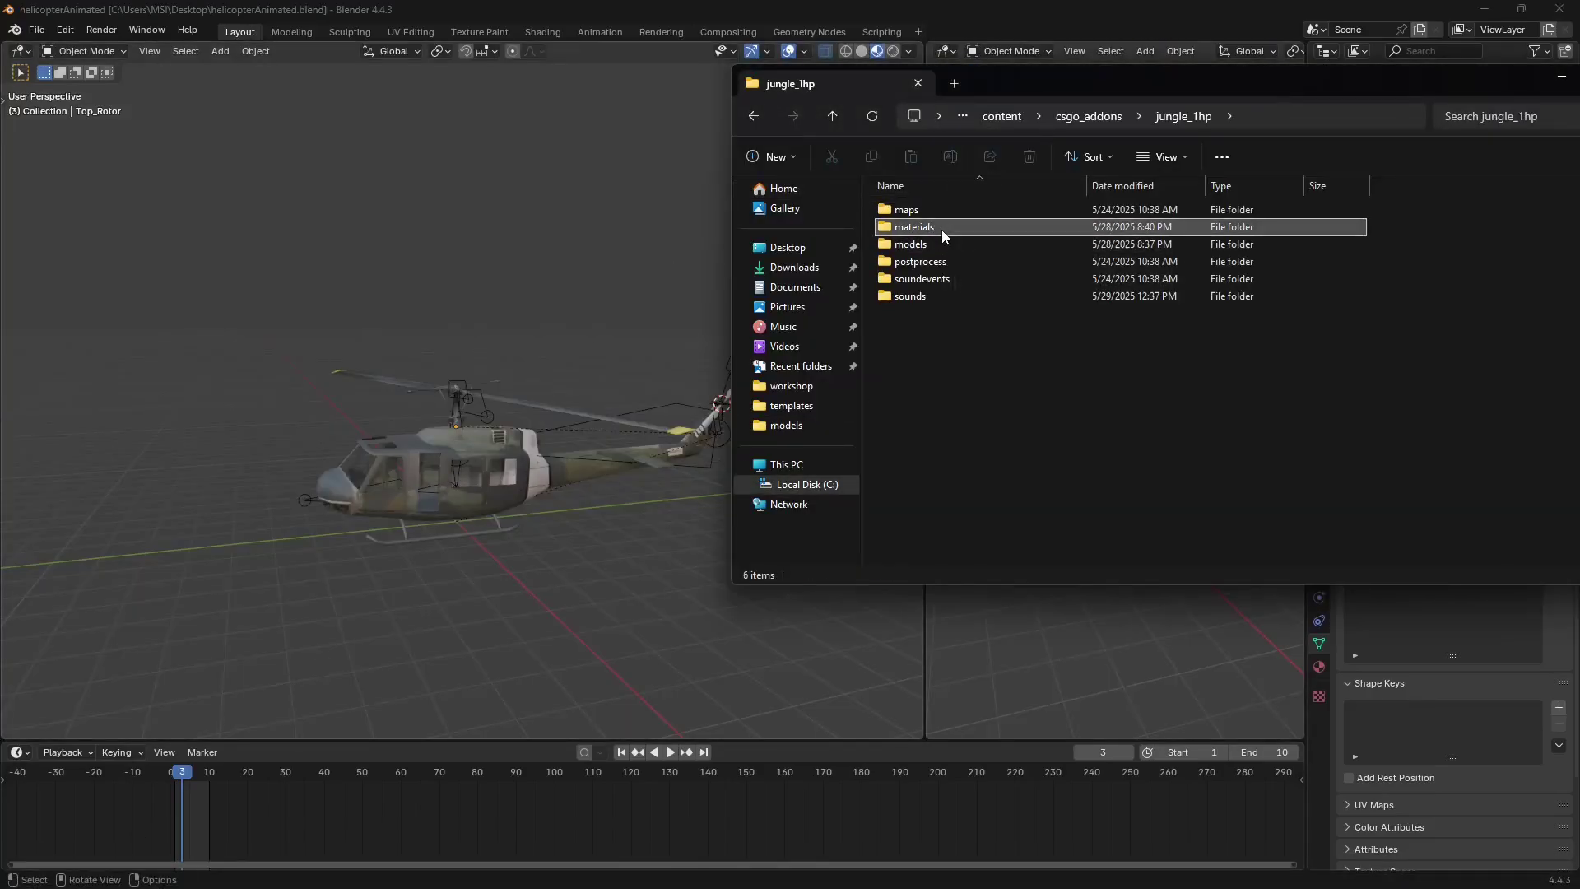
click(943, 232)
double_click(920, 226)
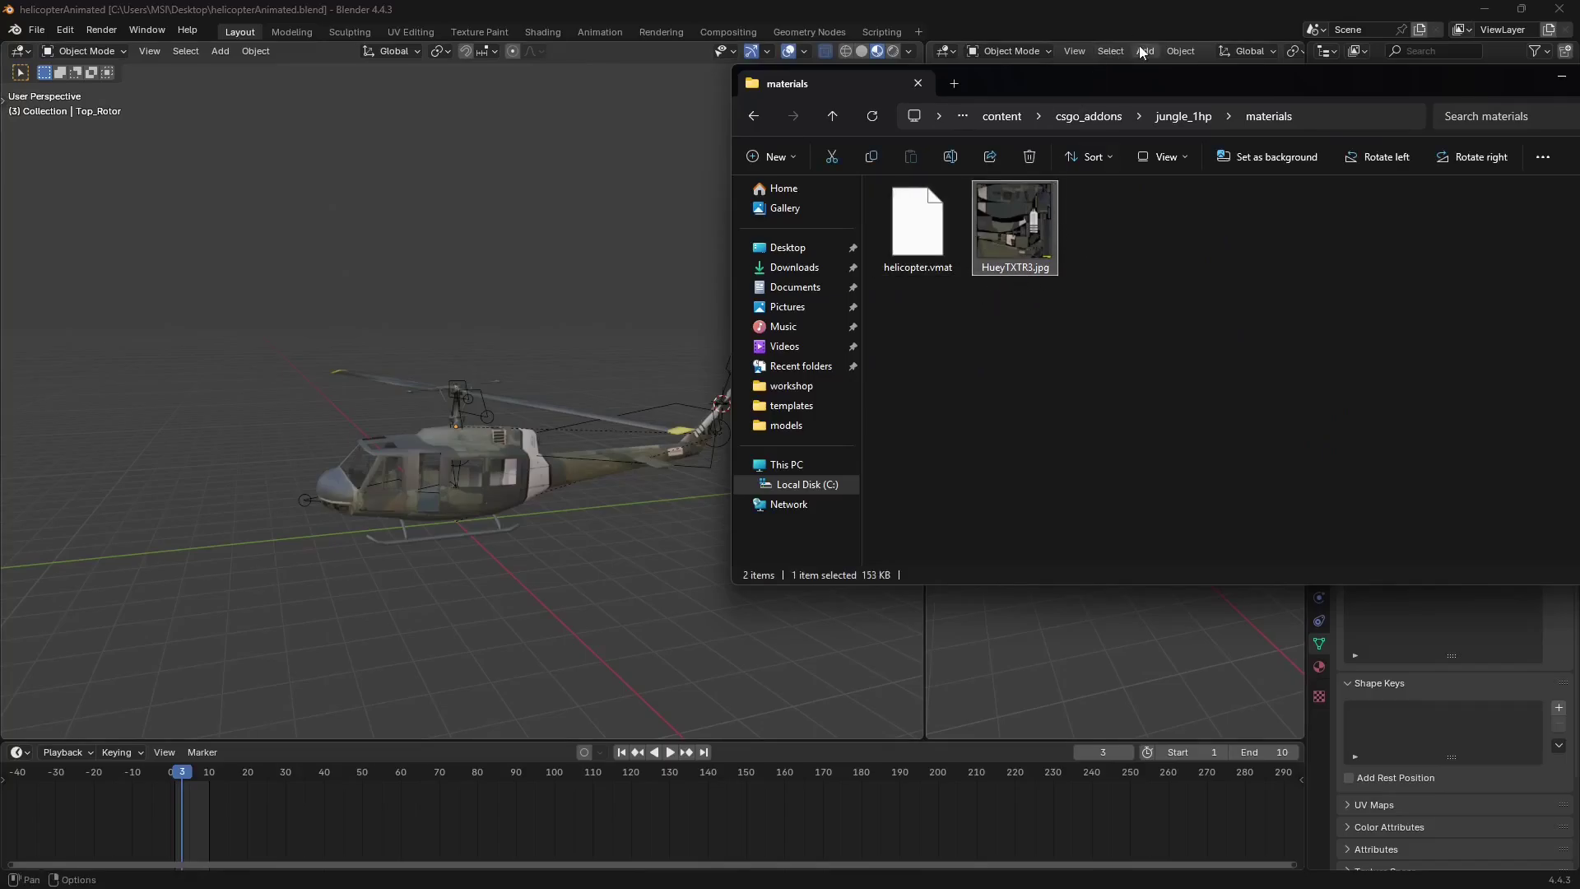
drag(1153, 85, 546, 166)
Return to Blender, change the second viewport to an Image Editor and load the file2 texture in it.
click(947, 51)
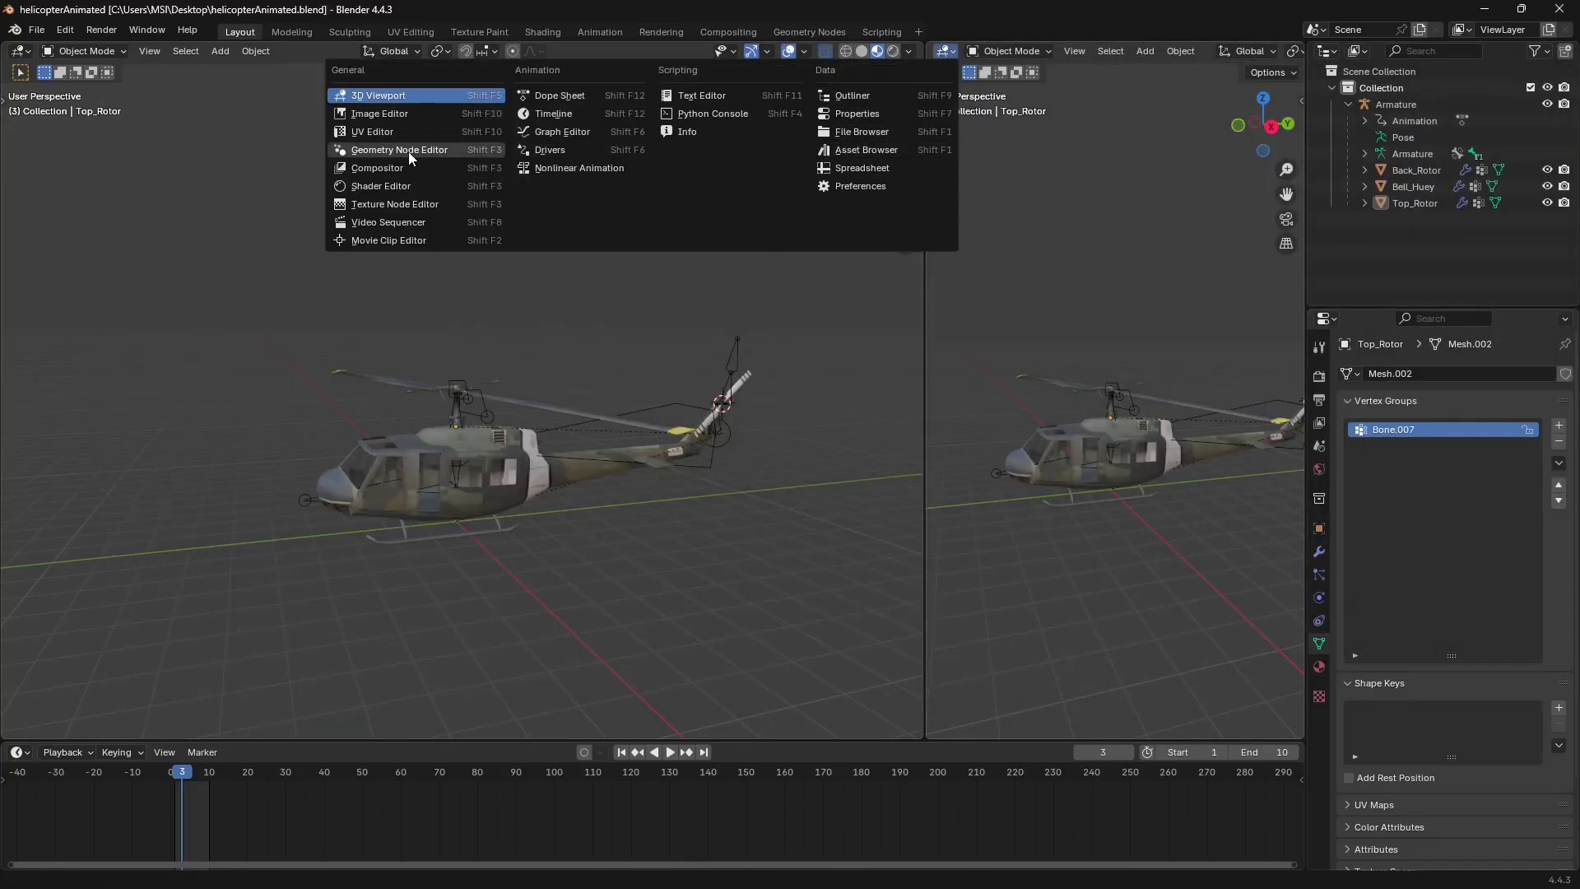
click(380, 113)
click(1062, 51)
click(1086, 99)
scroll(1074, 293, down, 5)
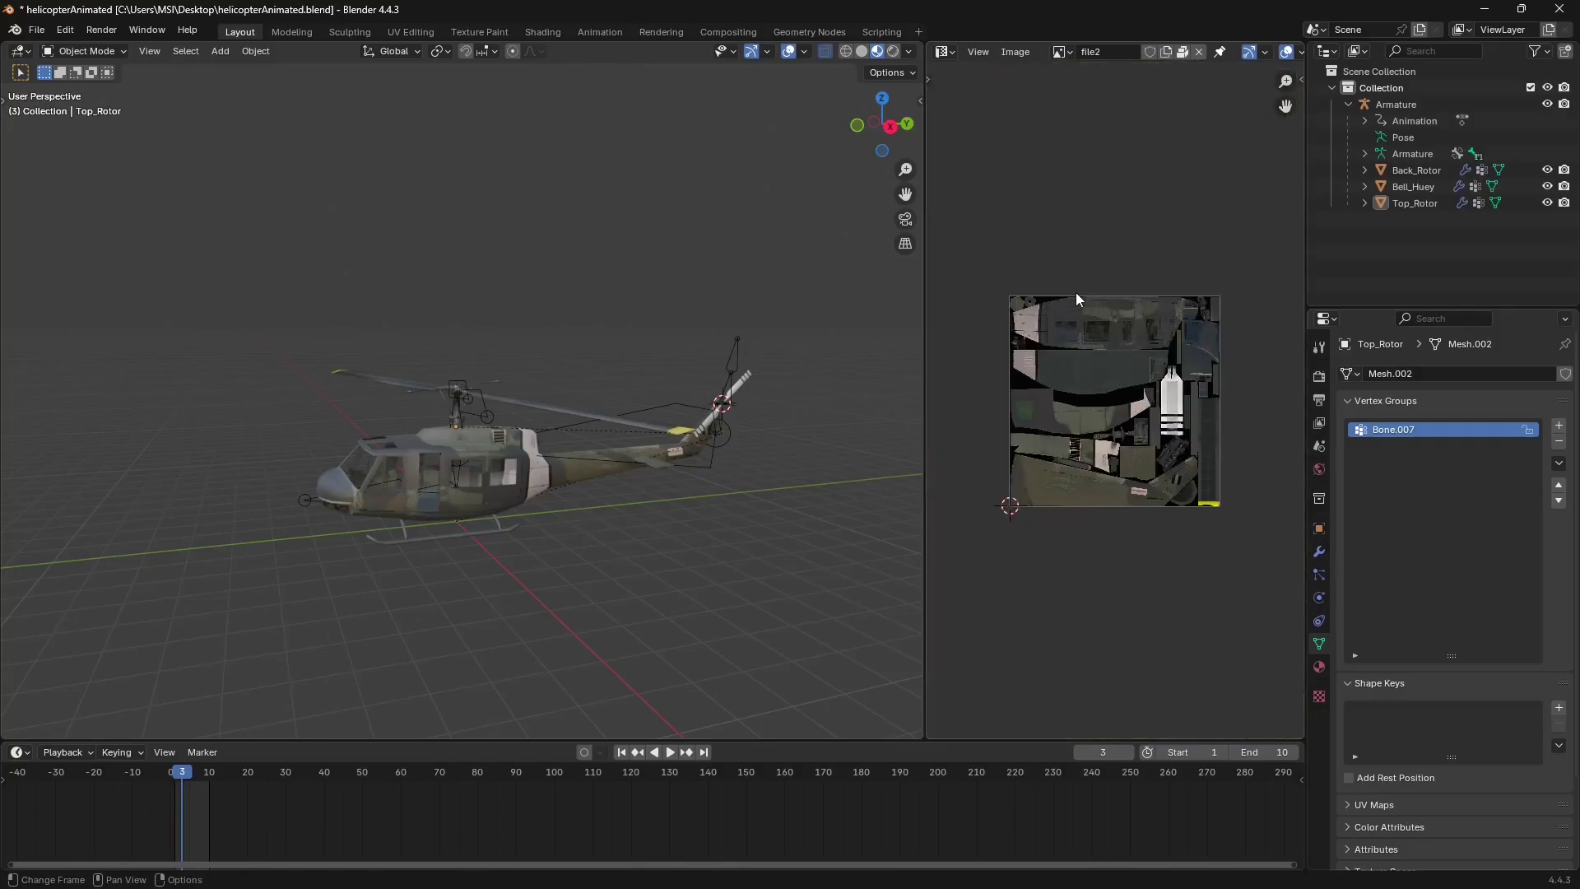
click(1013, 53)
key(super)
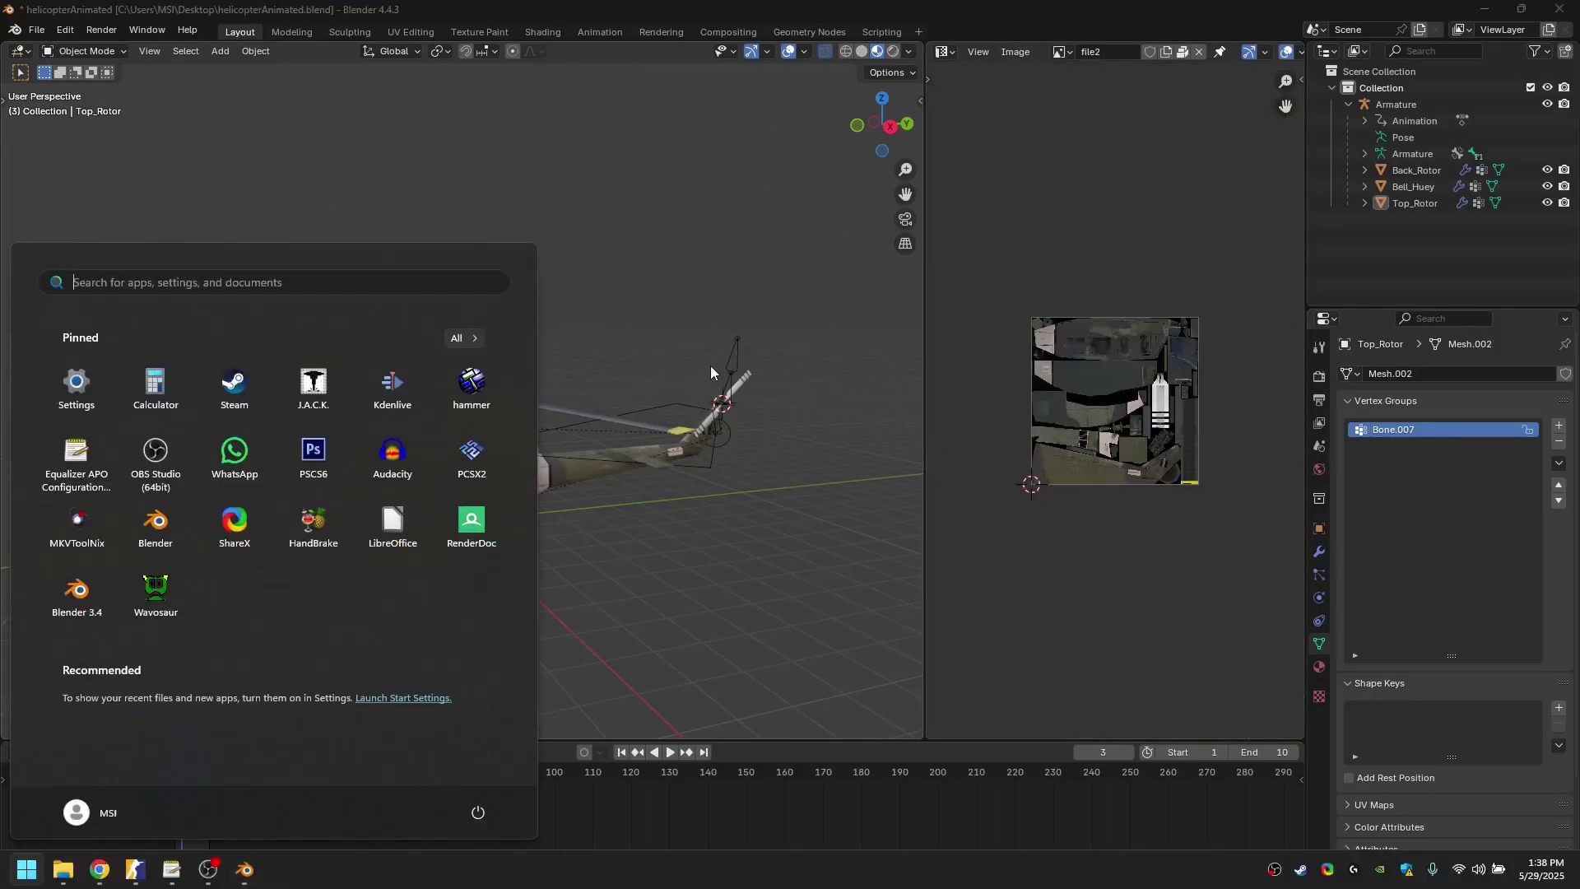
key(alt+Tab)
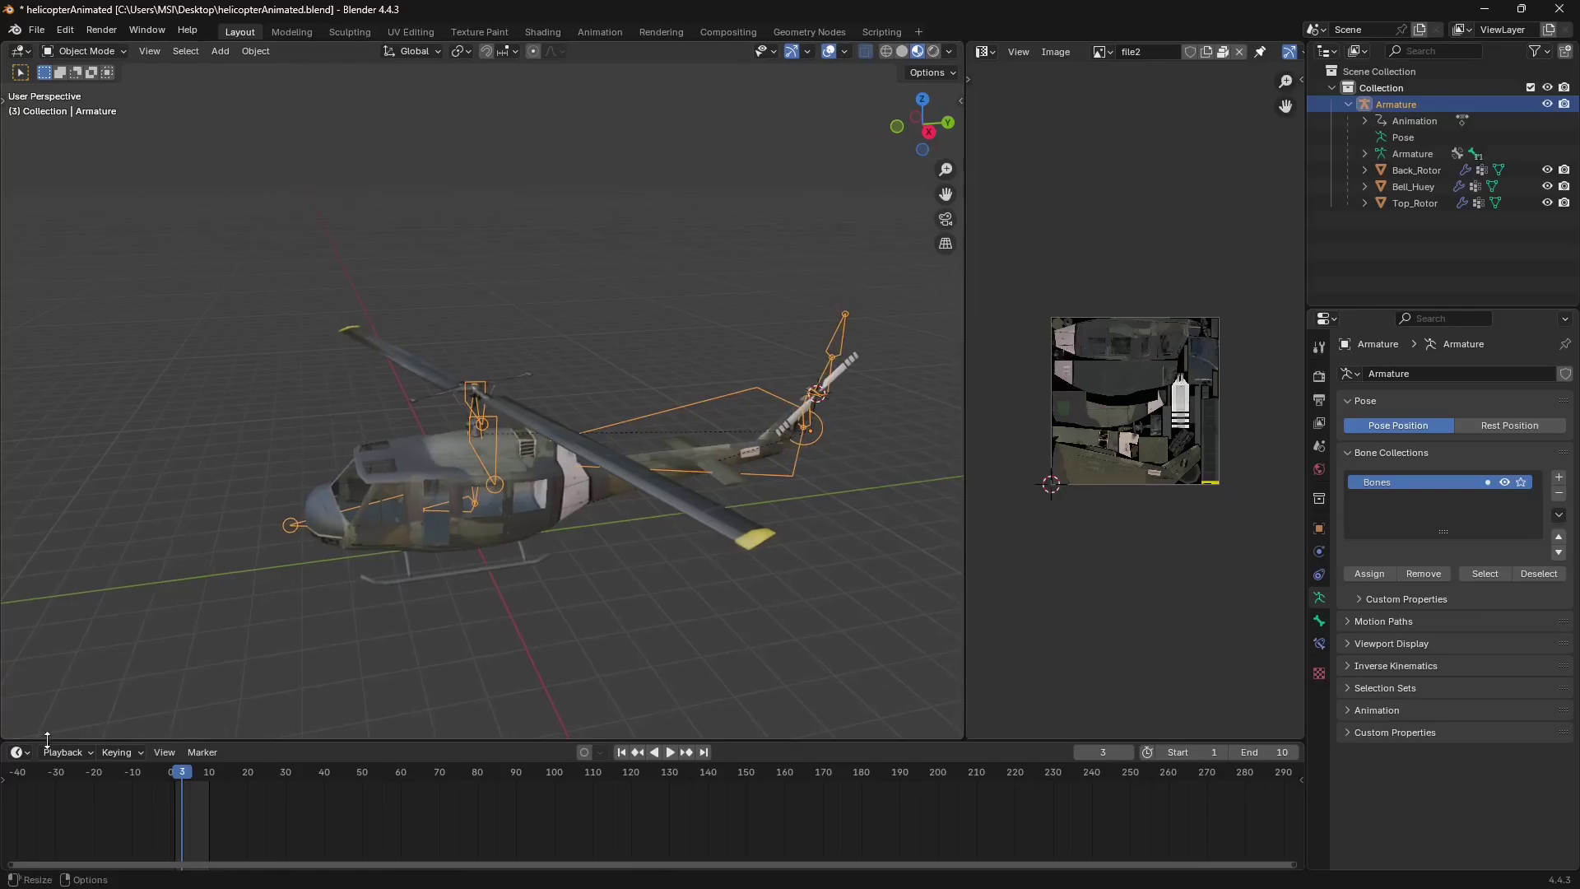
Change the timeline area to the Nonlinear Animation editor and push ArmatureAction down into an NLA strip.
click(18, 753)
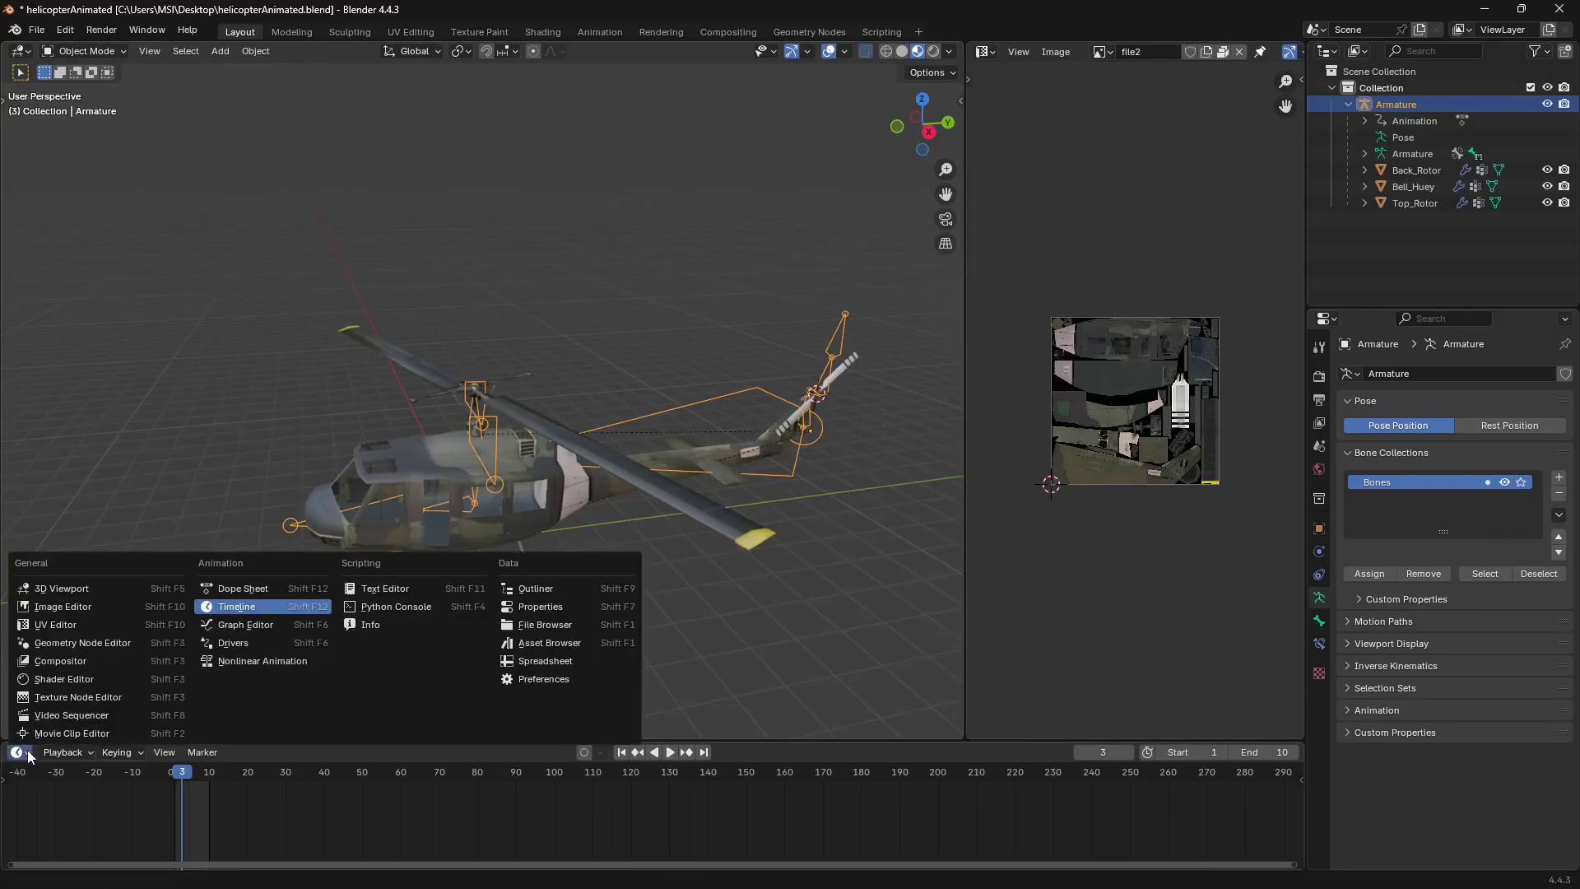
click(175, 697)
click(262, 662)
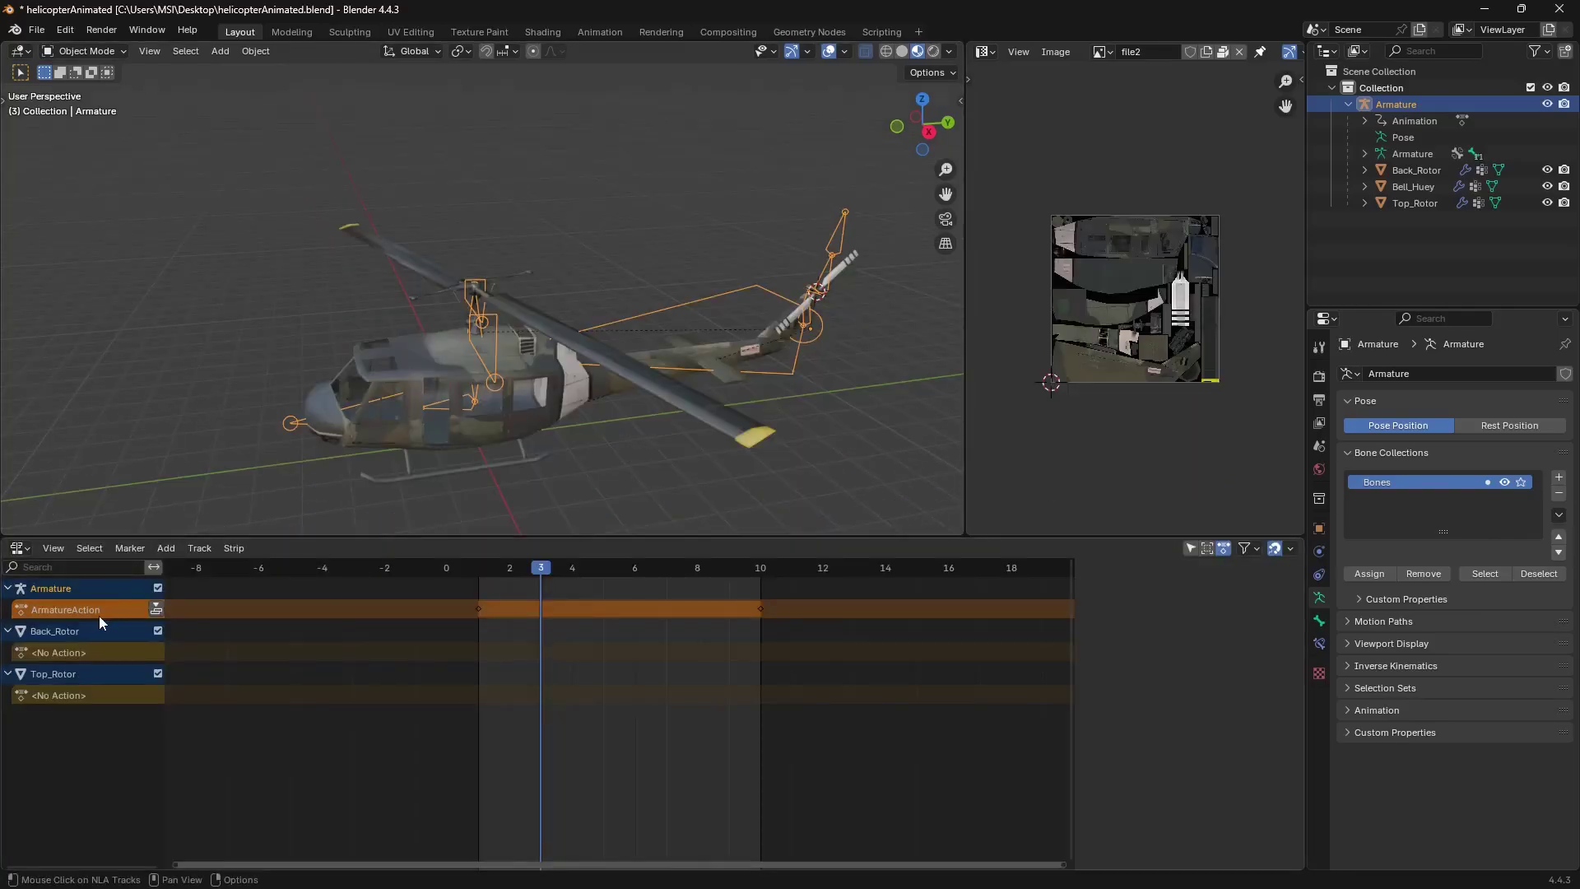
click(155, 610)
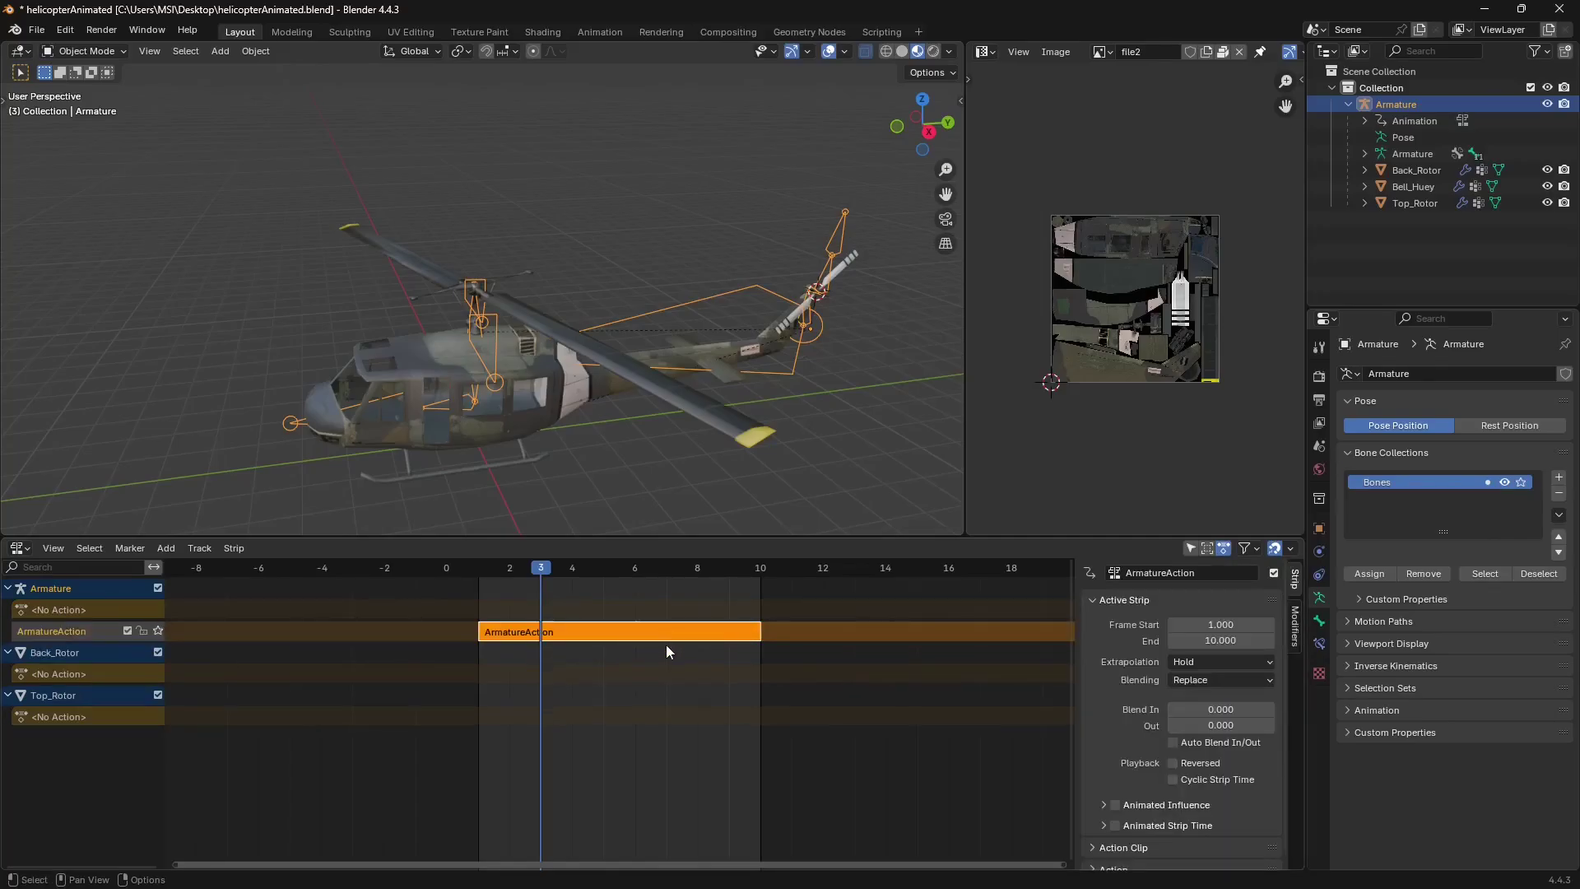
Select the armature and all helicopter meshes and export the selected objects as FBX, overwriting helicopterMesh.fbx in the jungle_1hp models folder.
scroll(580, 214, down, 3)
key(a)
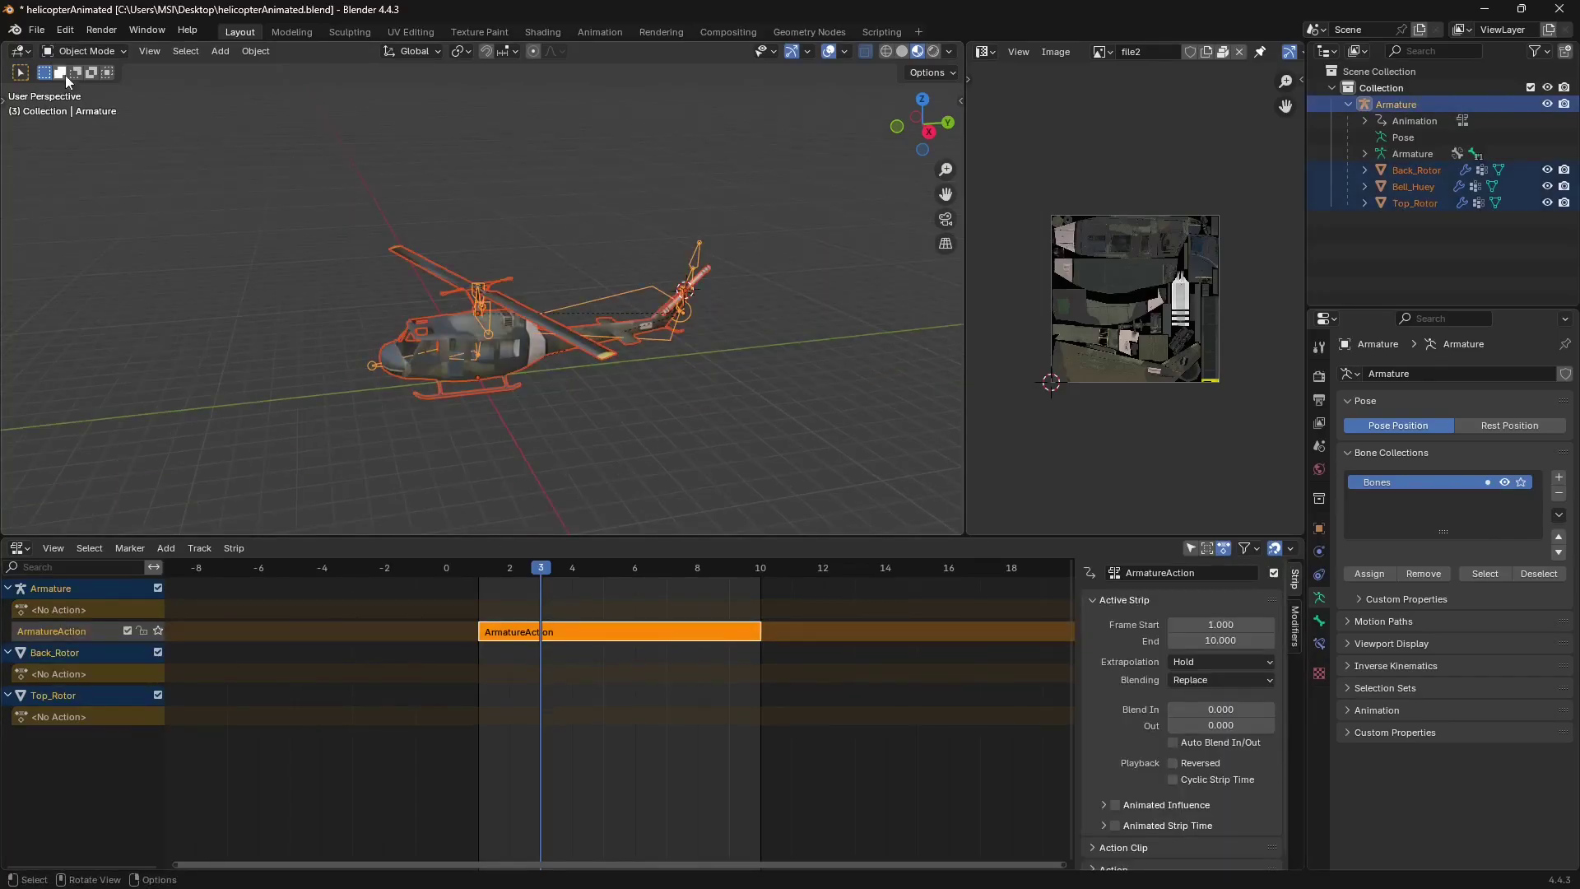
click(36, 30)
mouse_move(91, 279)
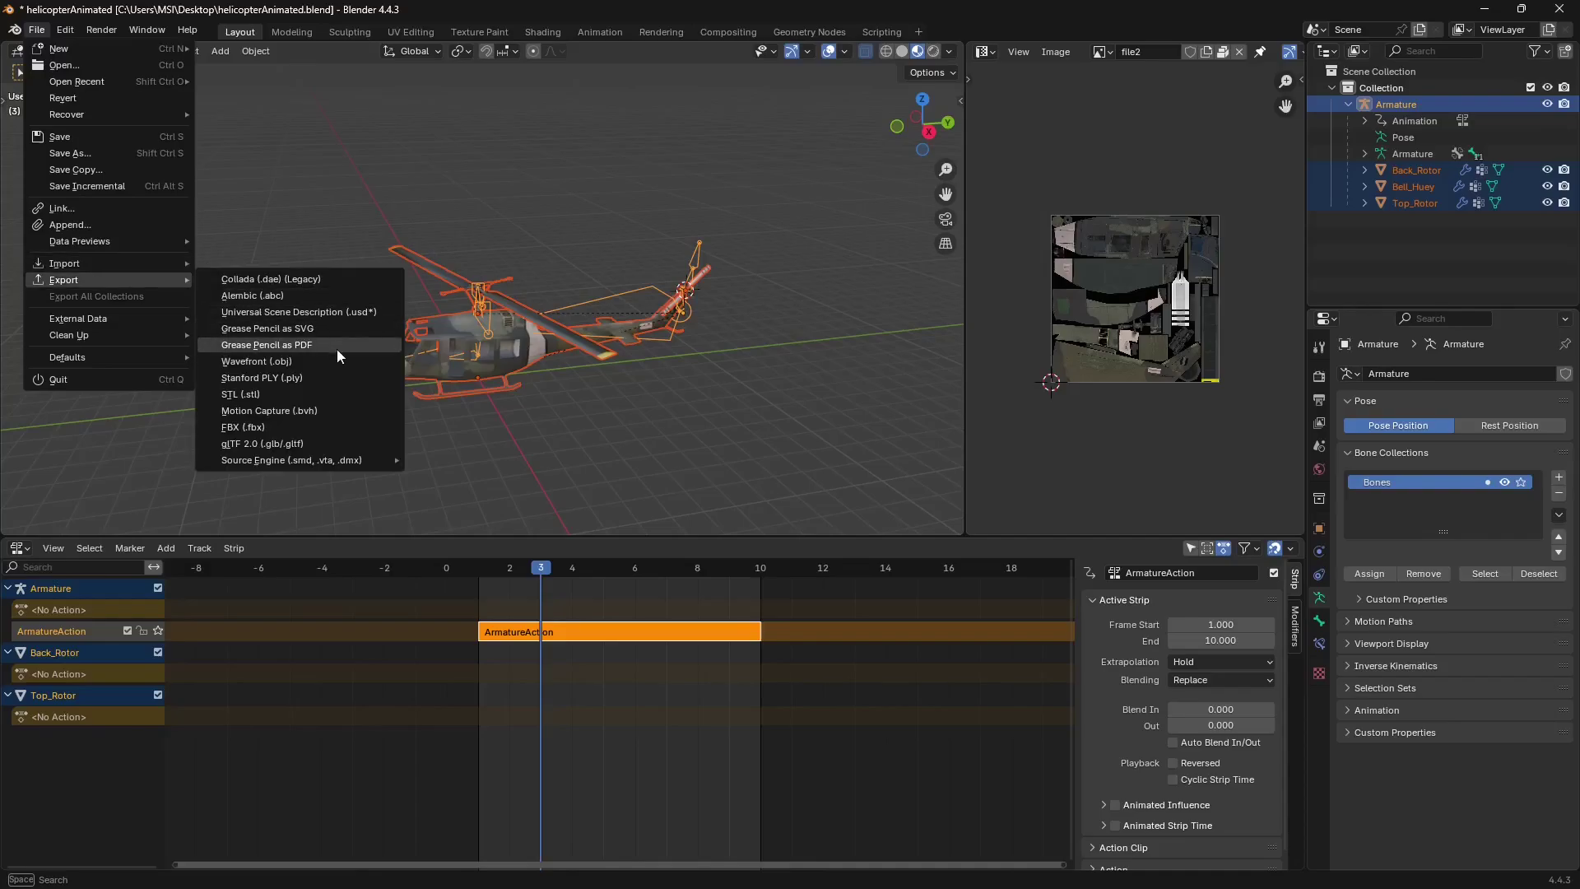
click(310, 426)
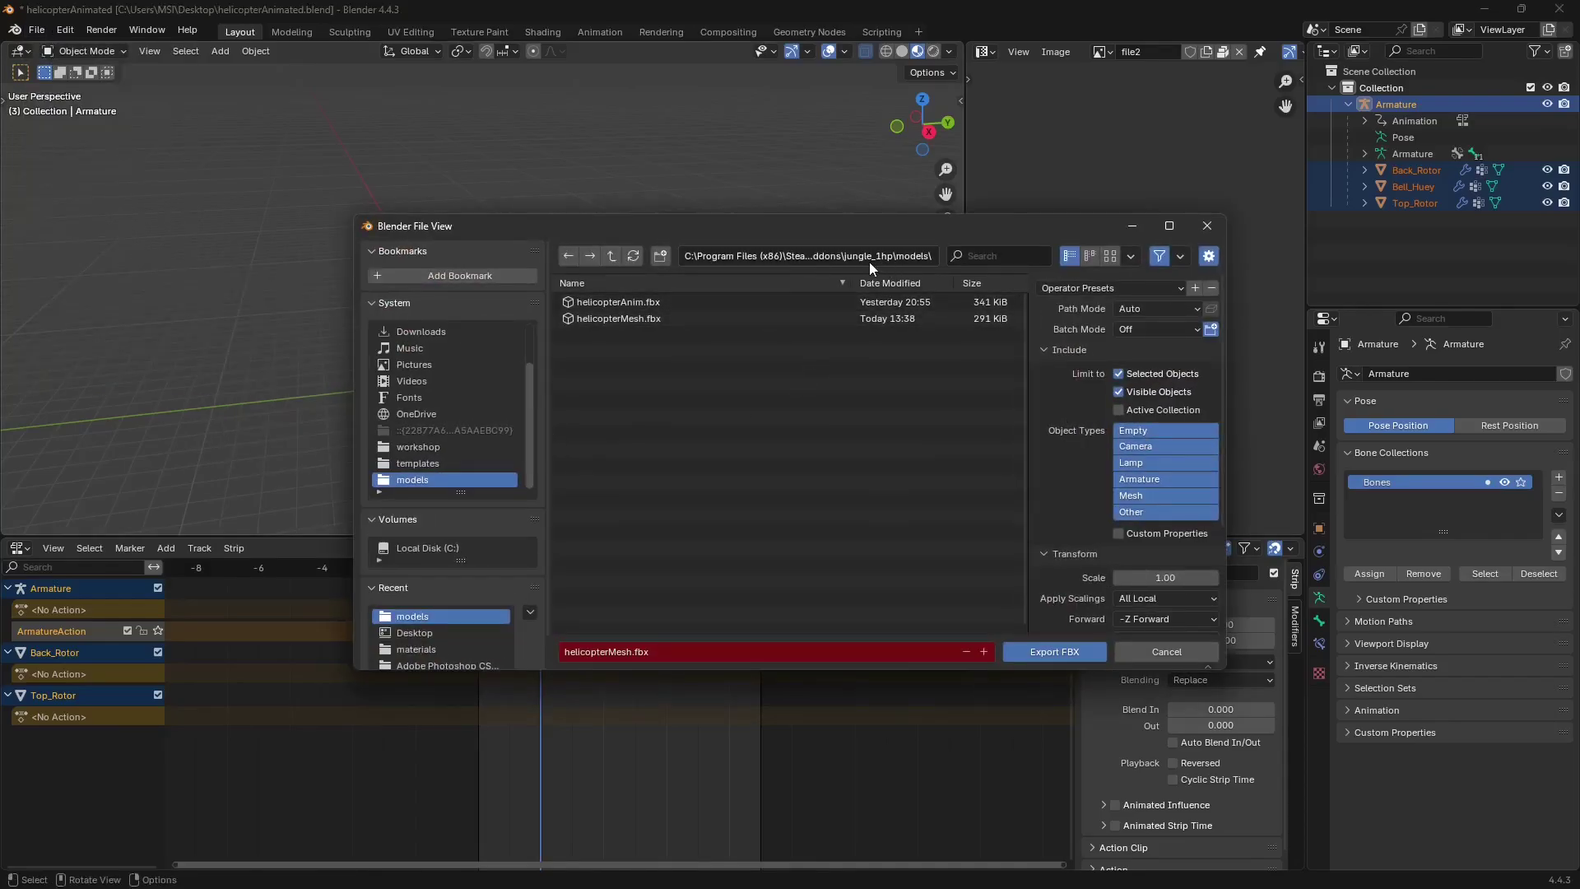
click(618, 320)
drag(707, 235, 898, 233)
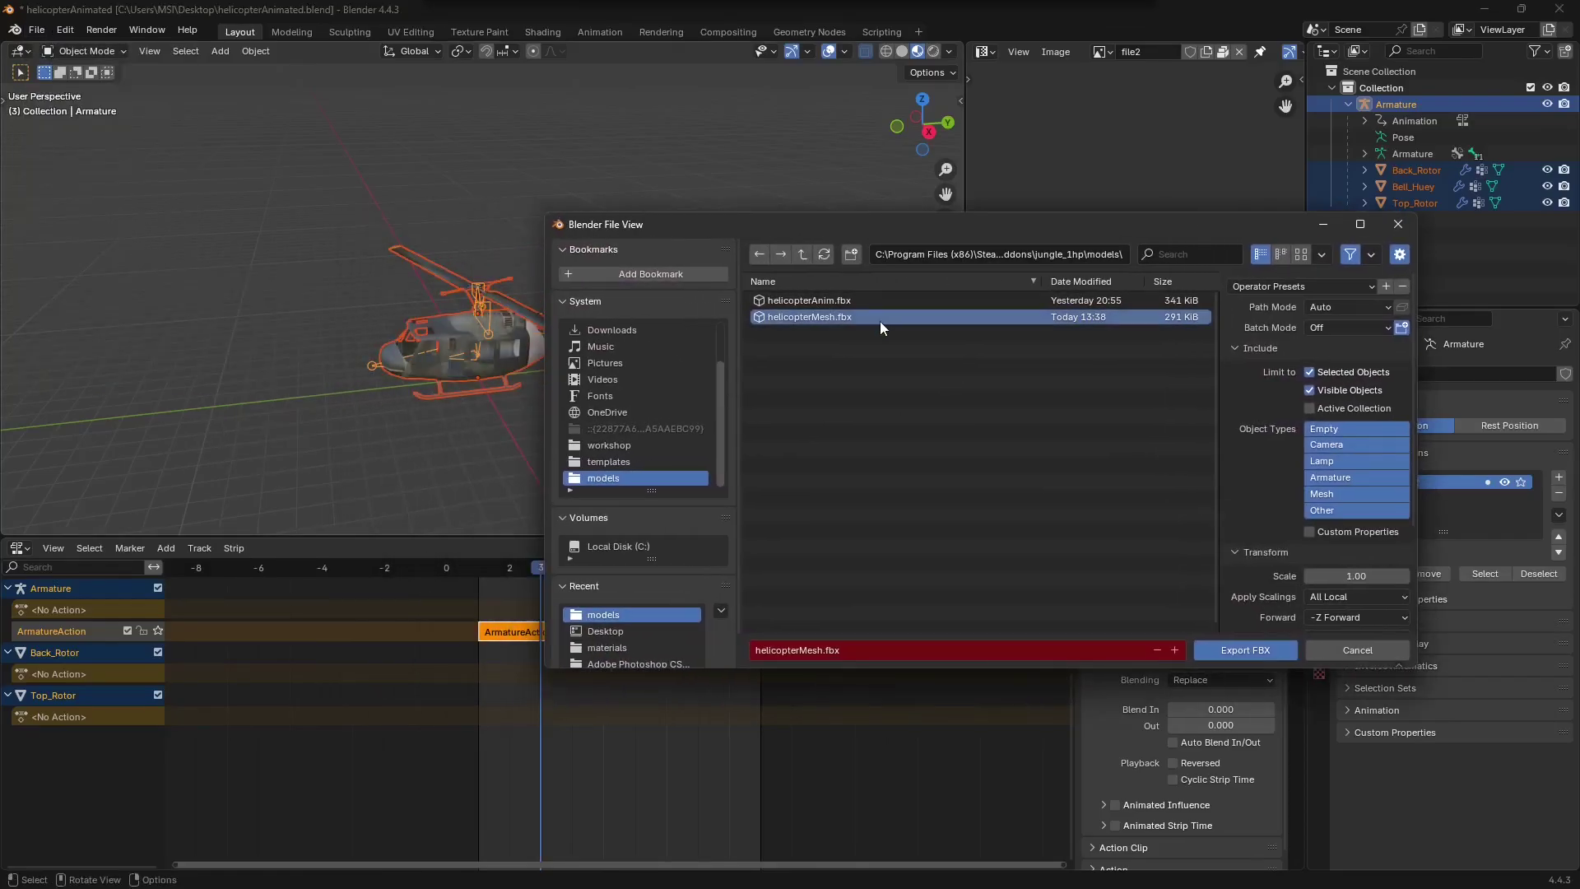
scroll(1284, 436, down, 5)
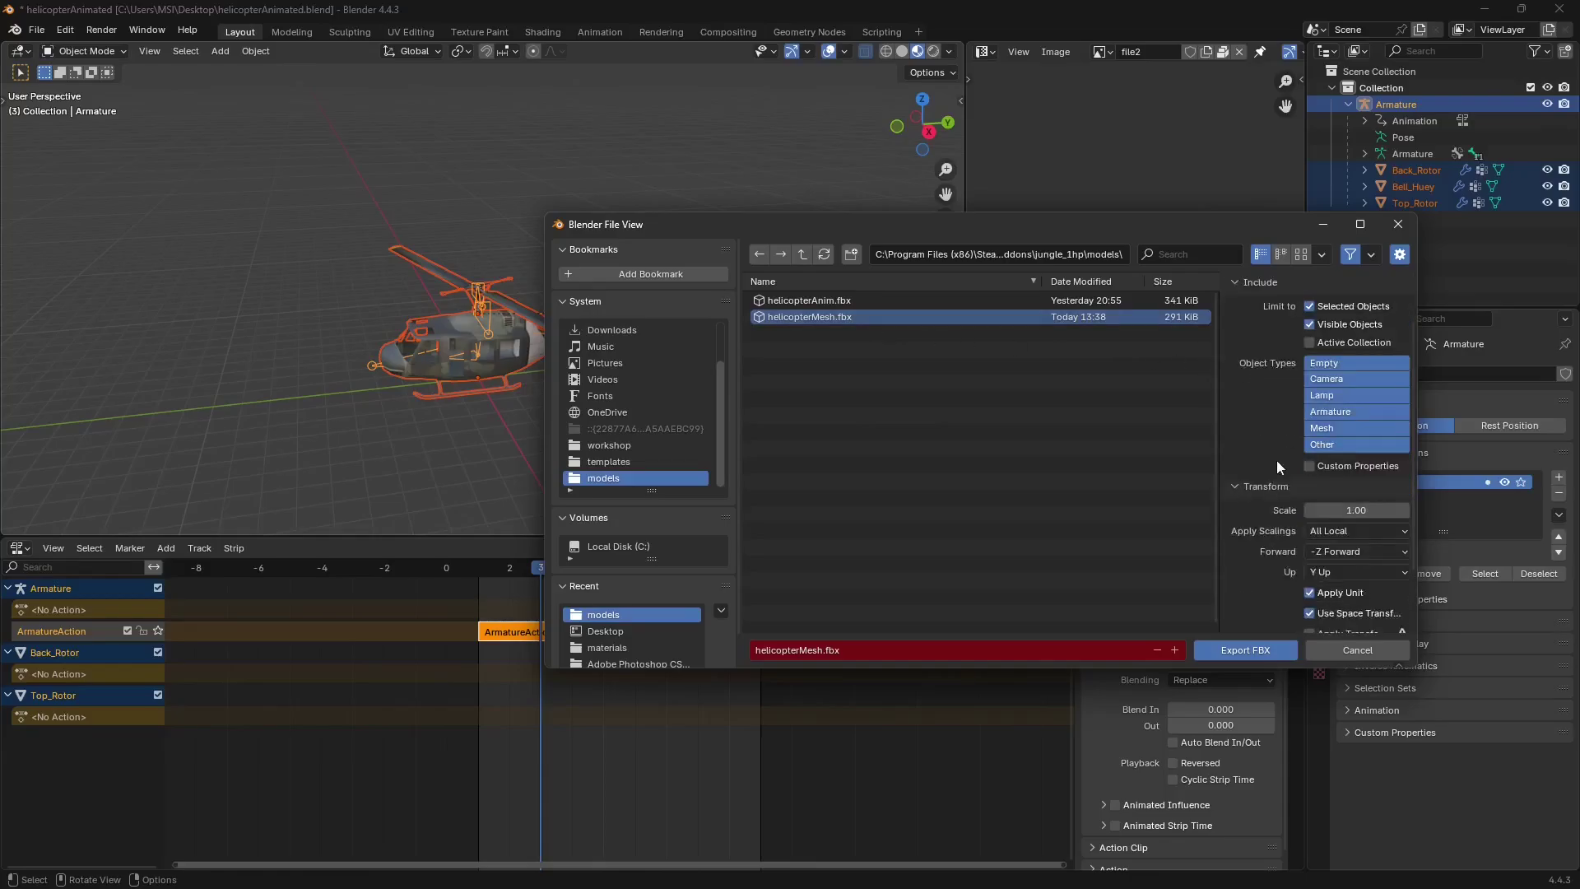
click(1245, 650)
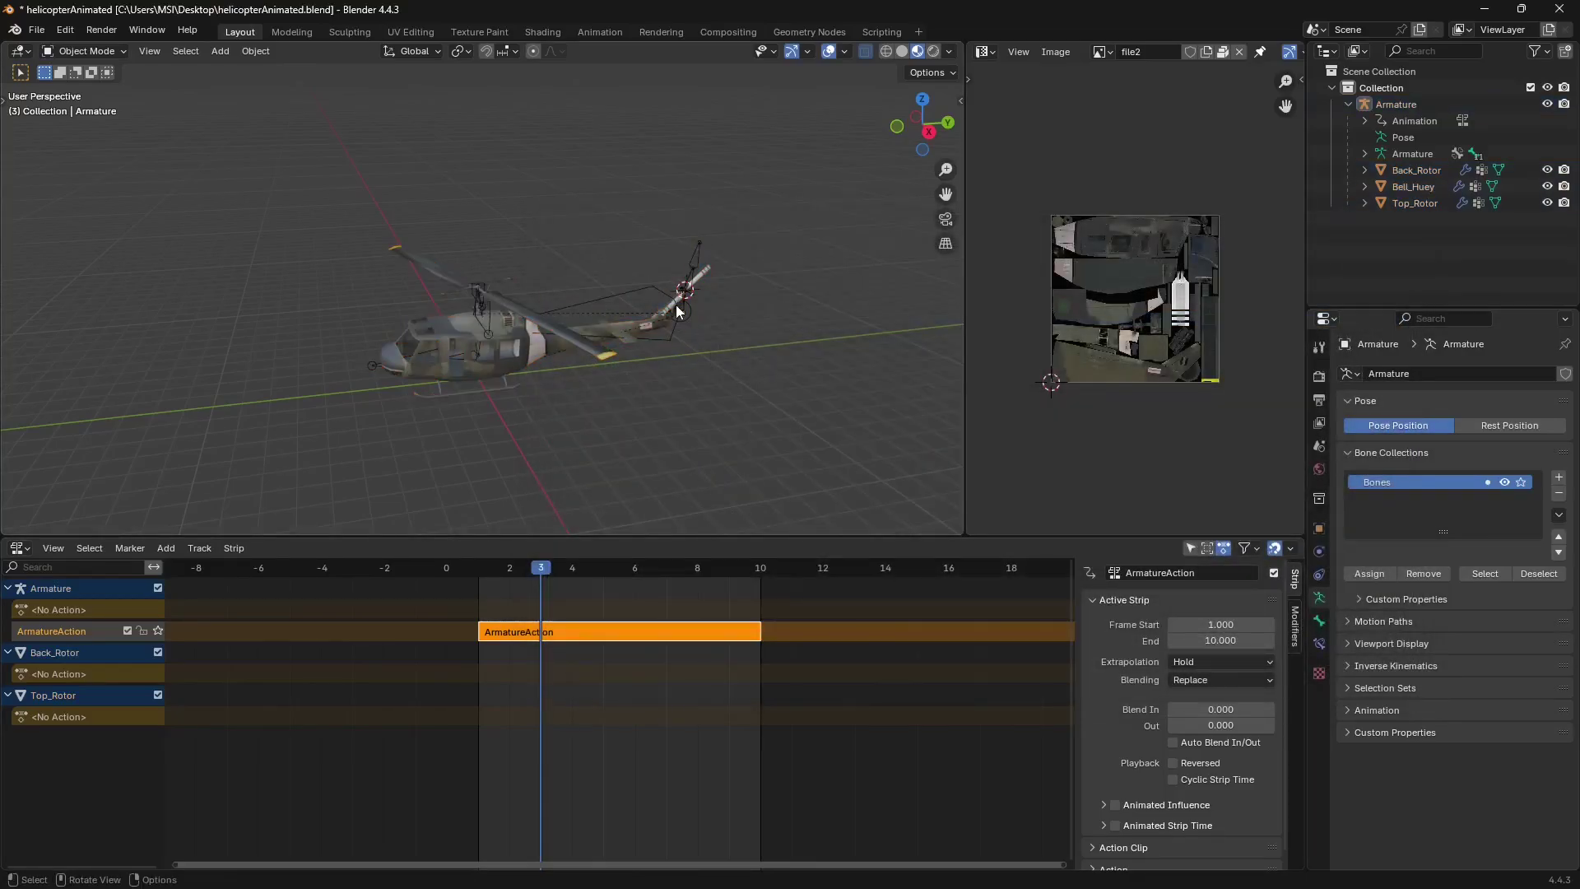
Select only the armature and export it as FBX, overwriting helicopterAnim.fbx in the jungle_1hp models folder.
click(43, 31)
mouse_move(106, 280)
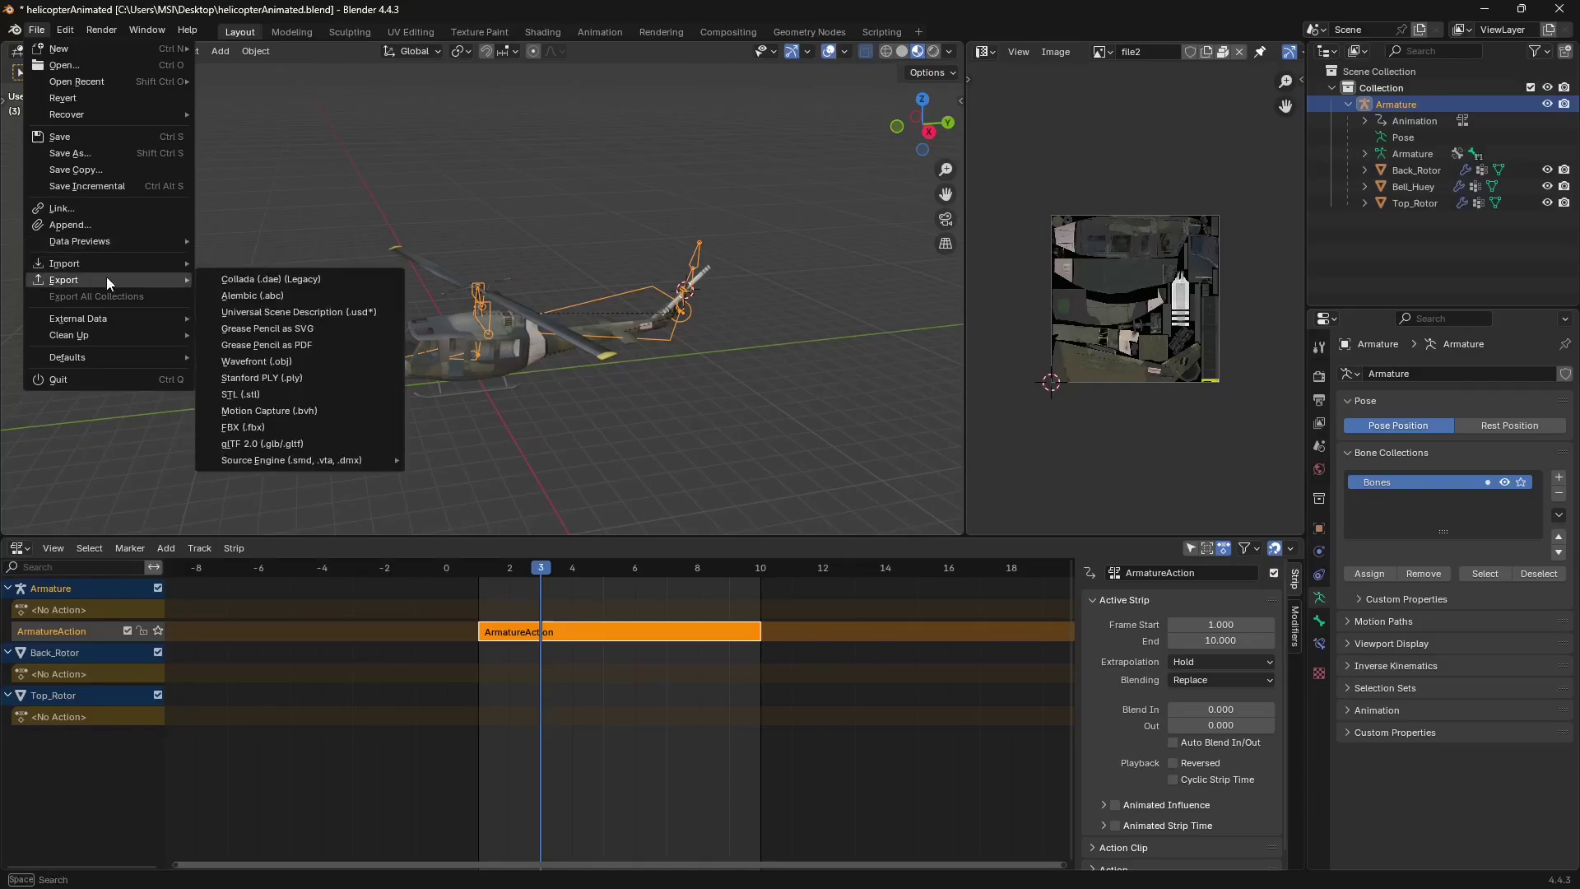
click(275, 426)
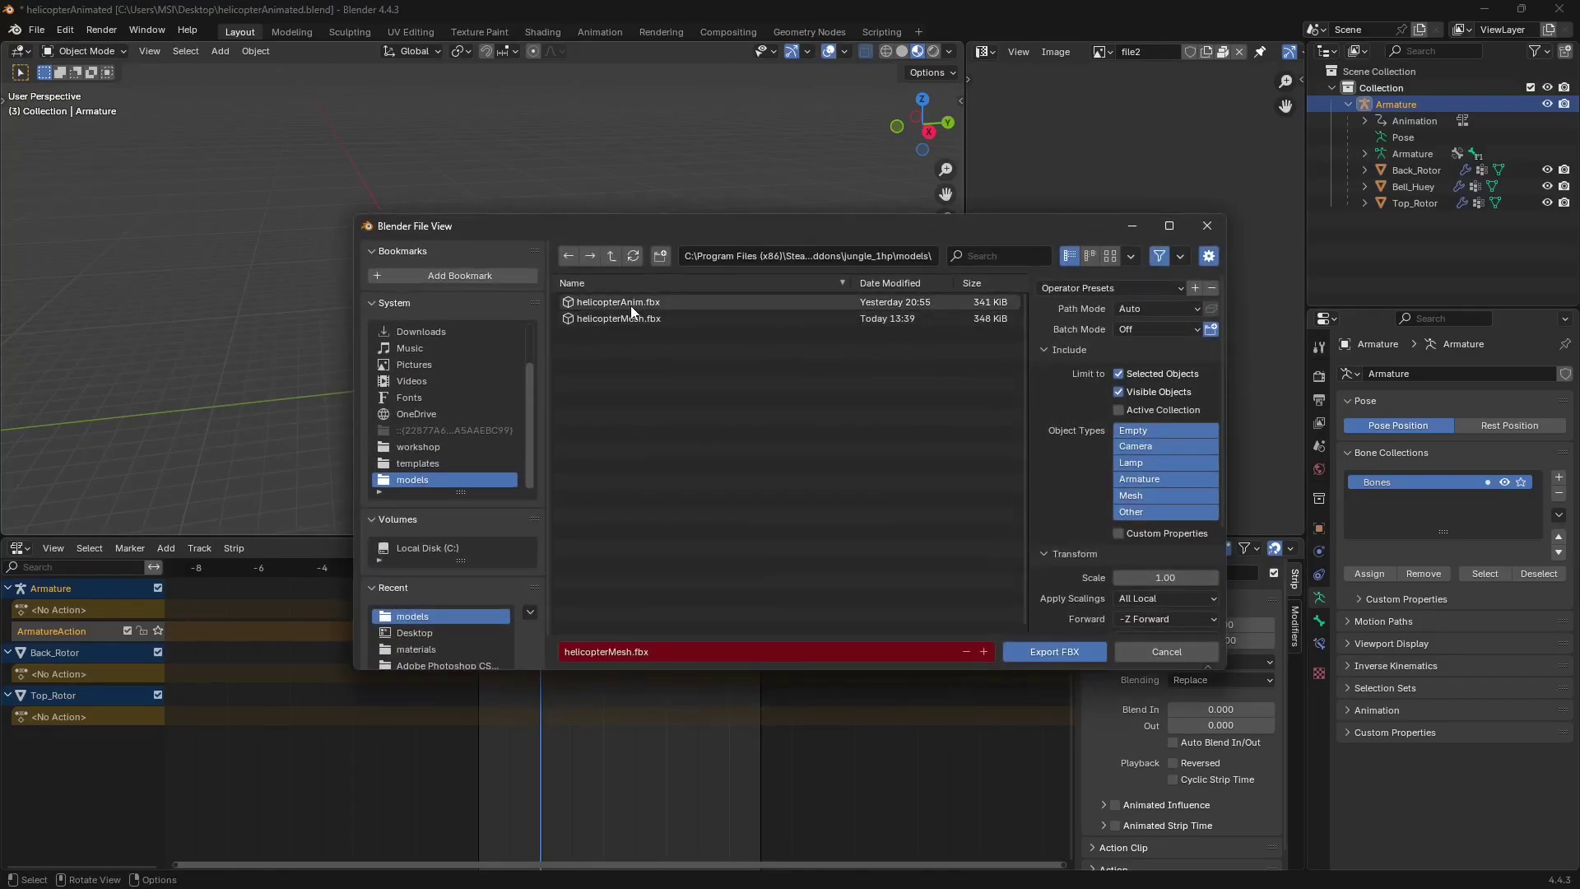
click(581, 305)
drag(756, 226, 933, 206)
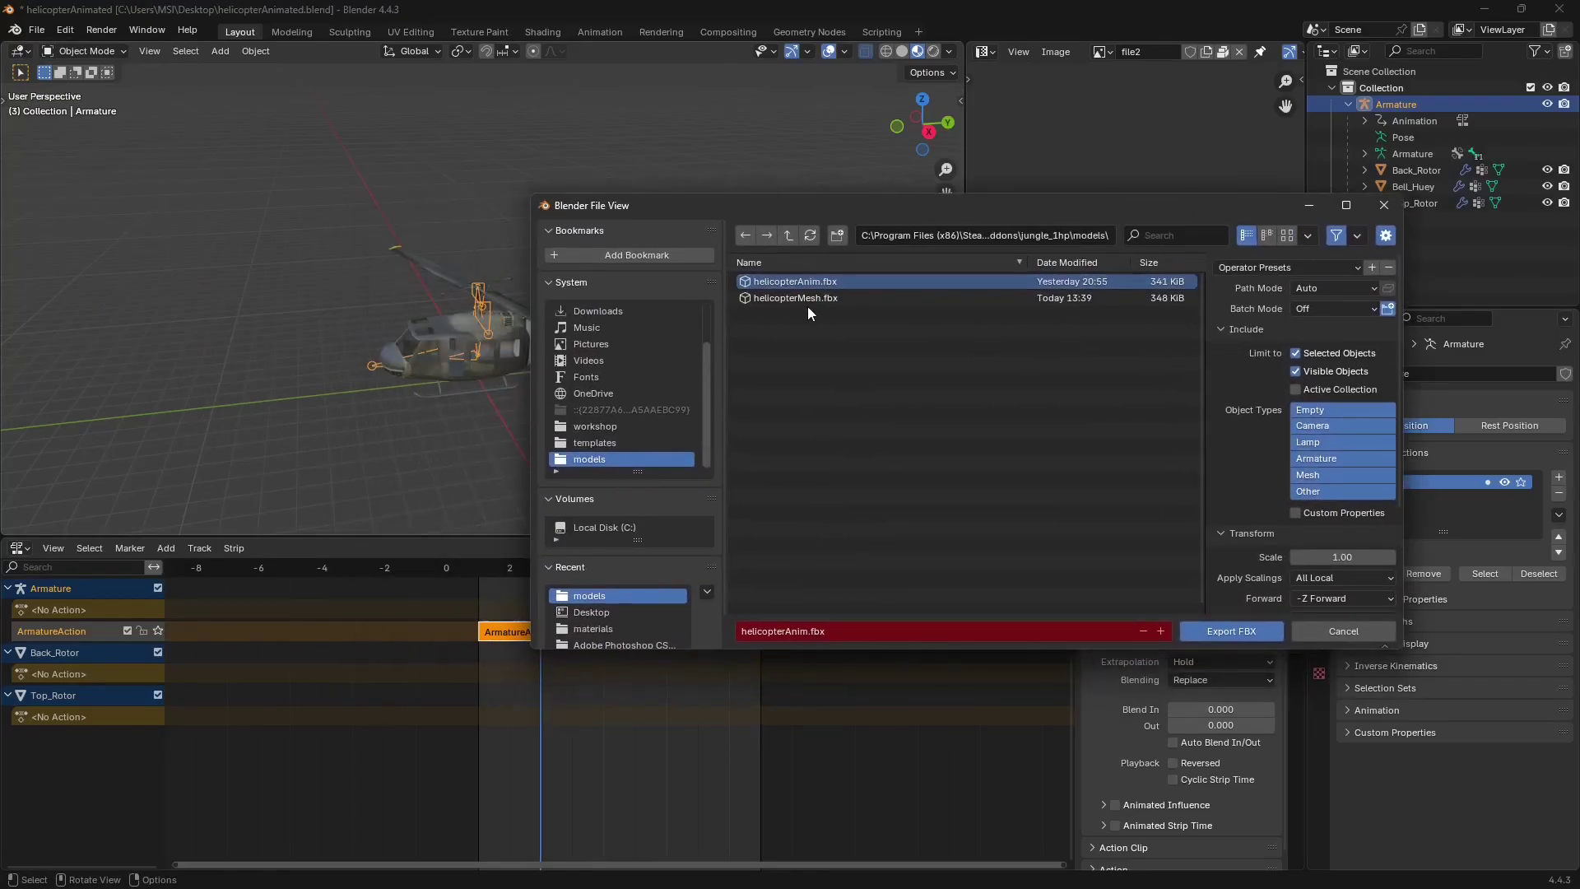
scroll(1231, 420, down, 5)
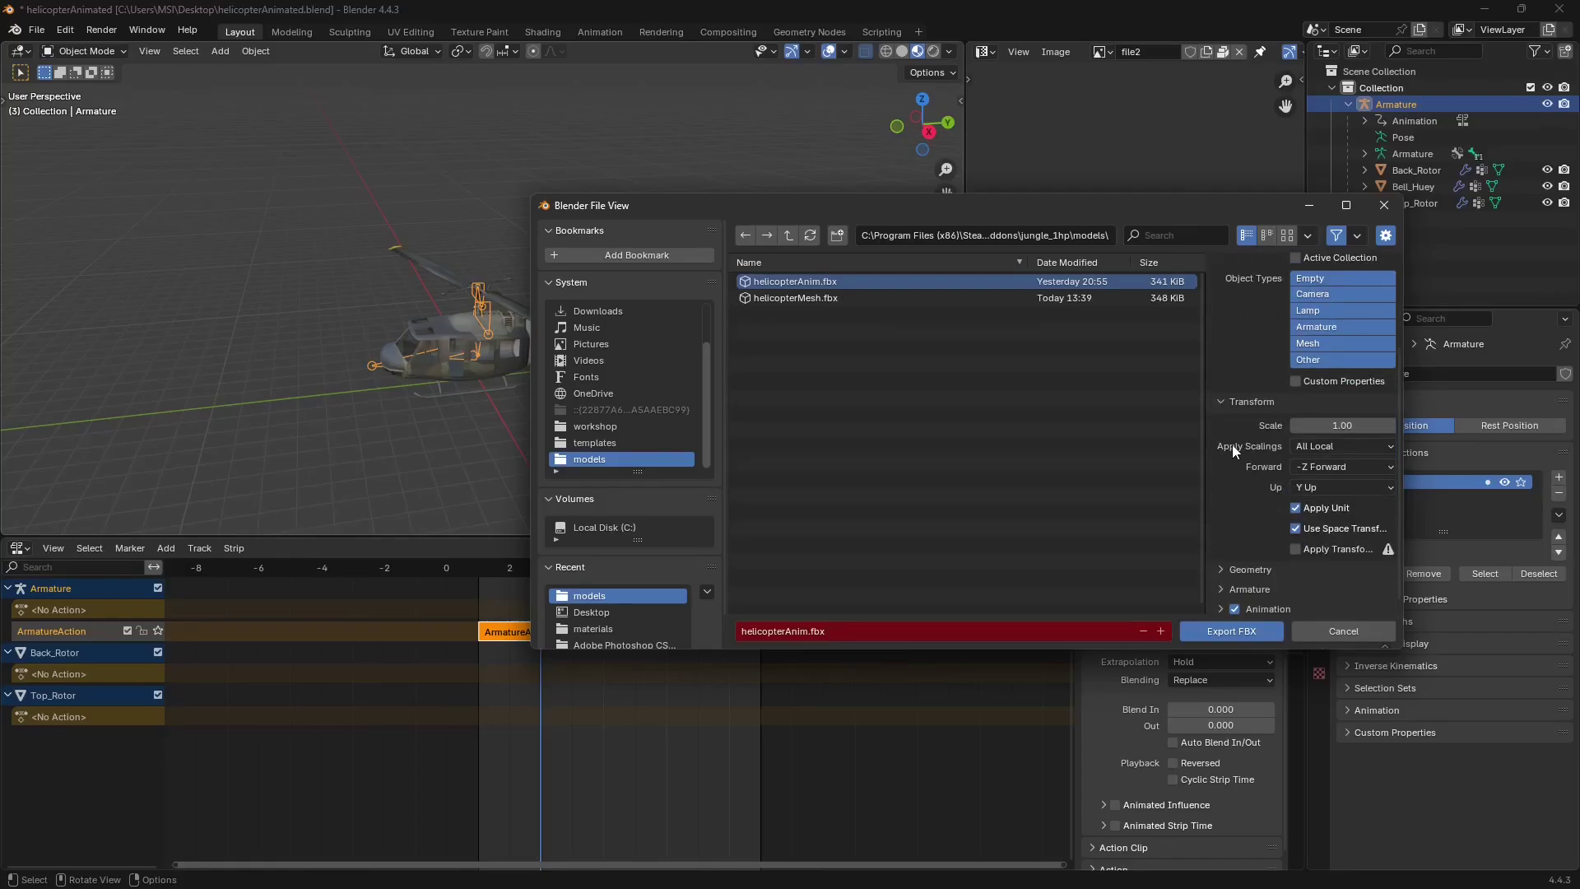
click(1232, 630)
Switch to the Counter-Strike 2 Asset Browser and create a ModelDoc model with the Animated Model archetype and prop_dynamic entity.
mouse_move(136, 875)
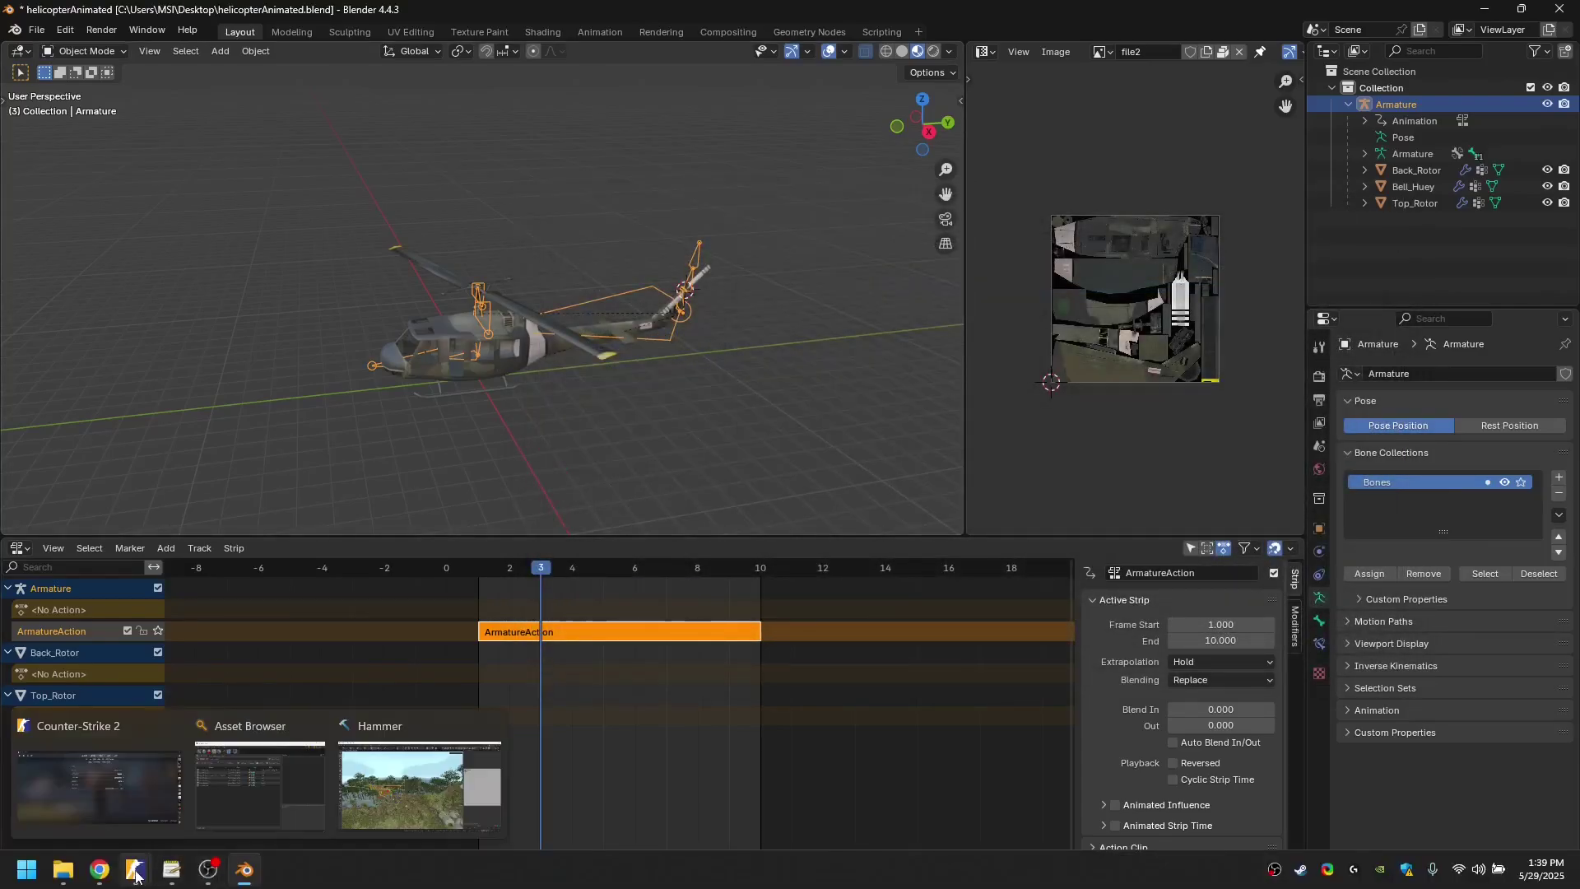
click(259, 782)
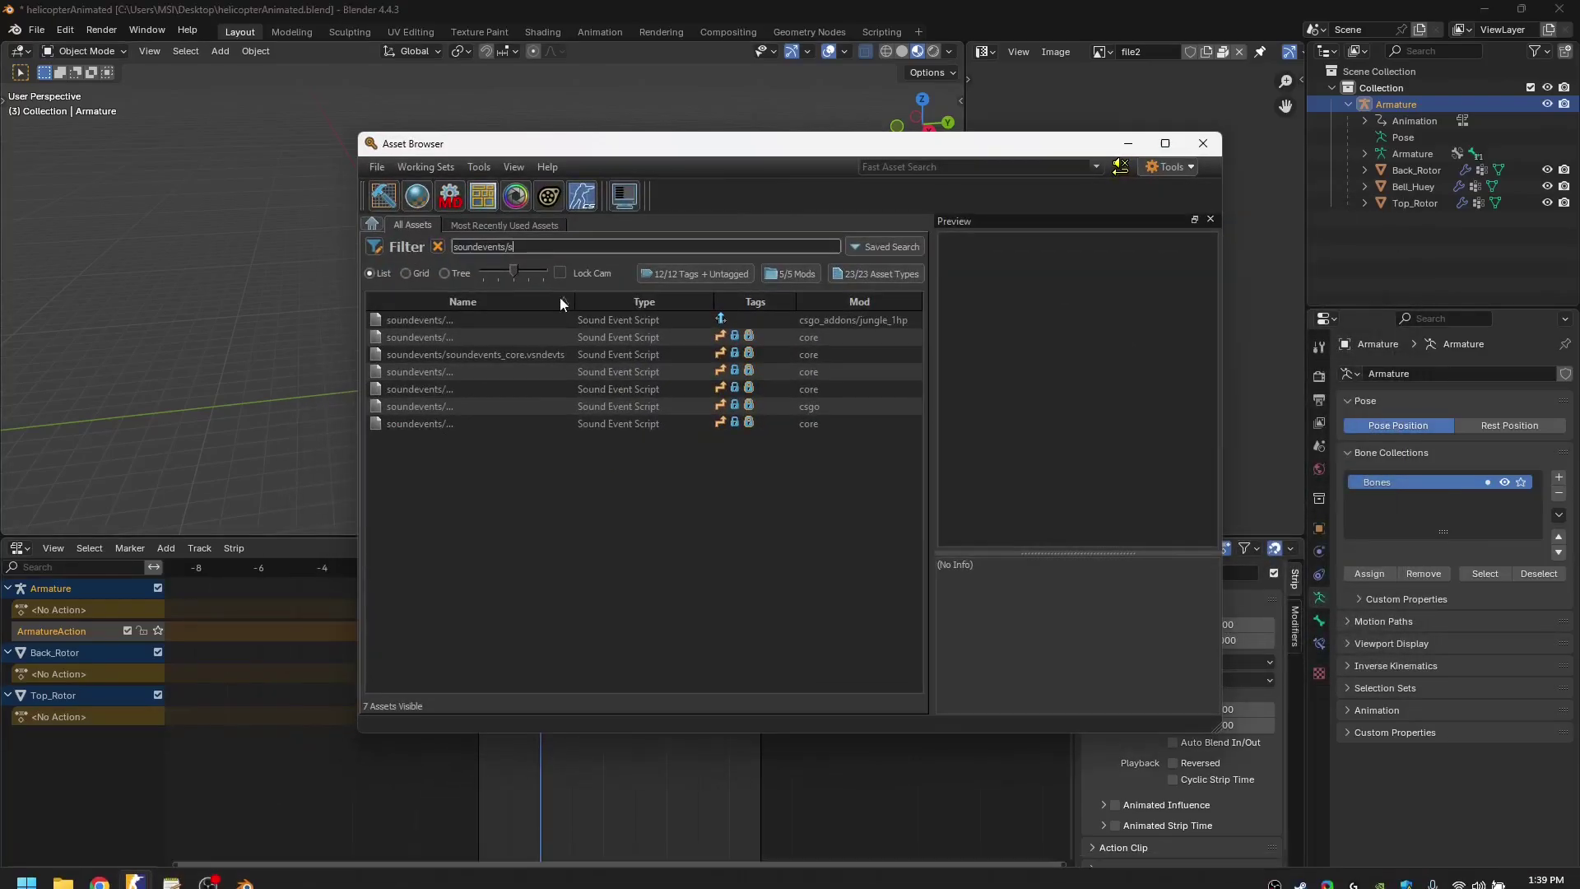
click(447, 205)
double_click(458, 535)
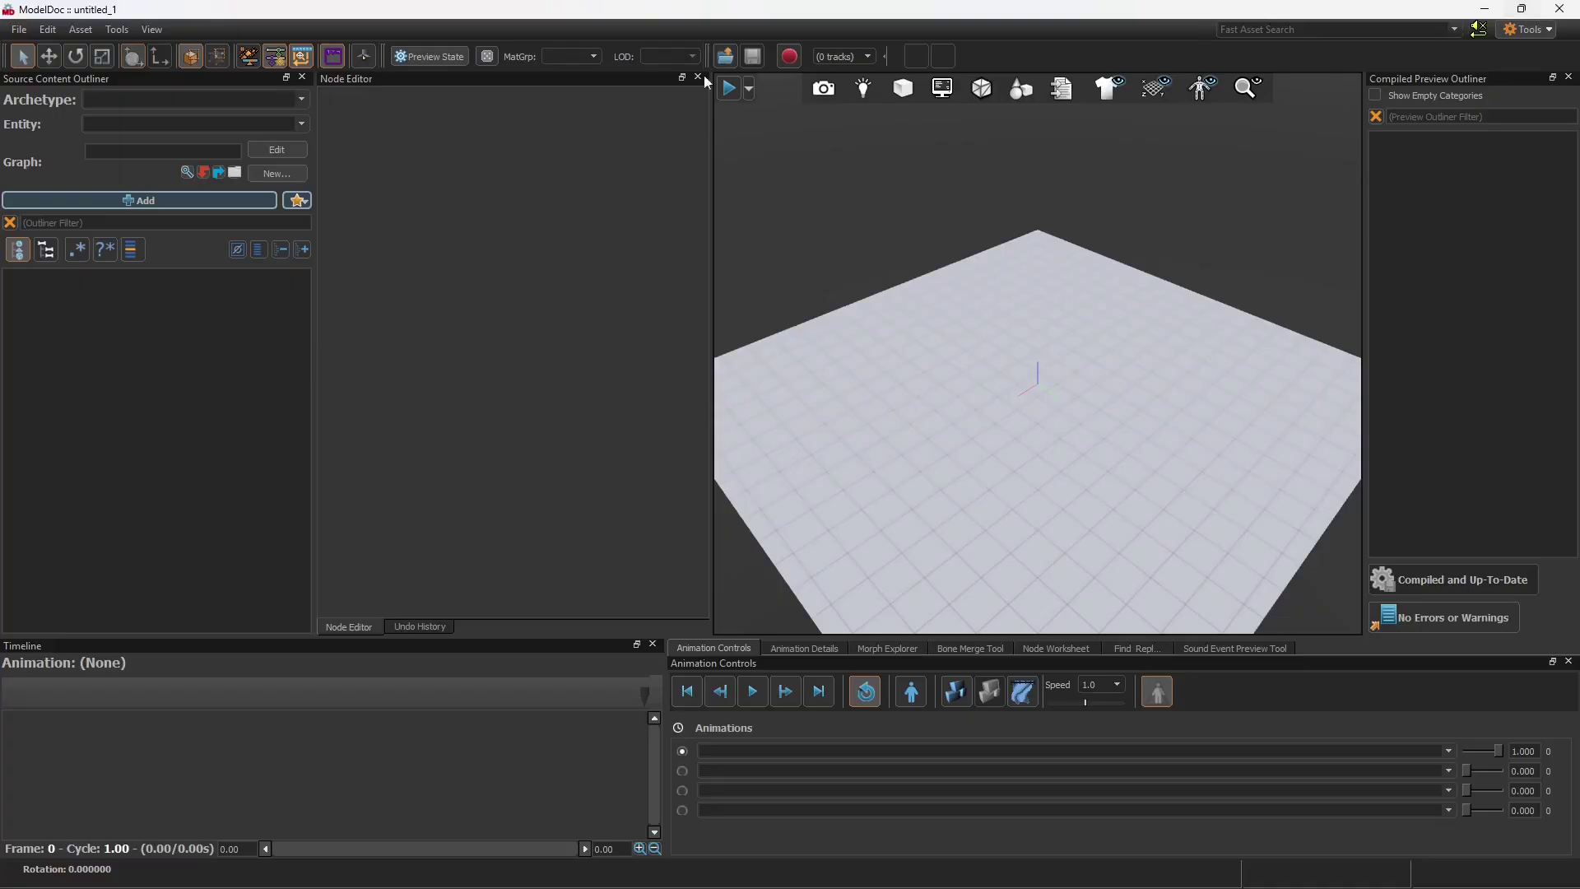
click(299, 98)
click(191, 166)
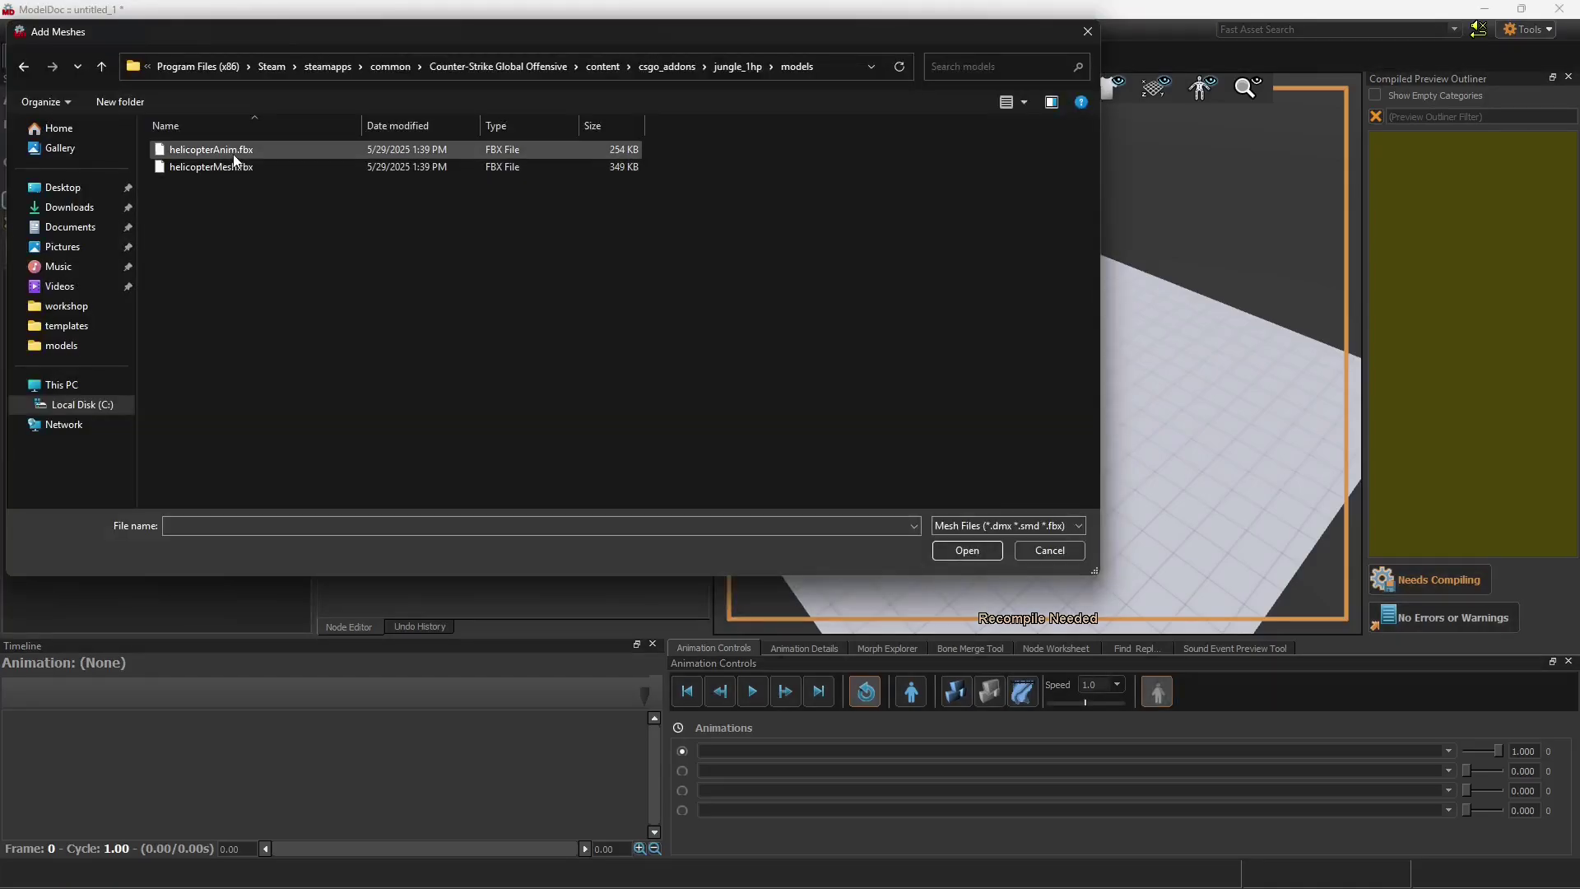
Add helicopterMesh.fbx as the render mesh and helicopterAnim.fbx as the animation file, and save the model as helicoptermesh.
click(247, 170)
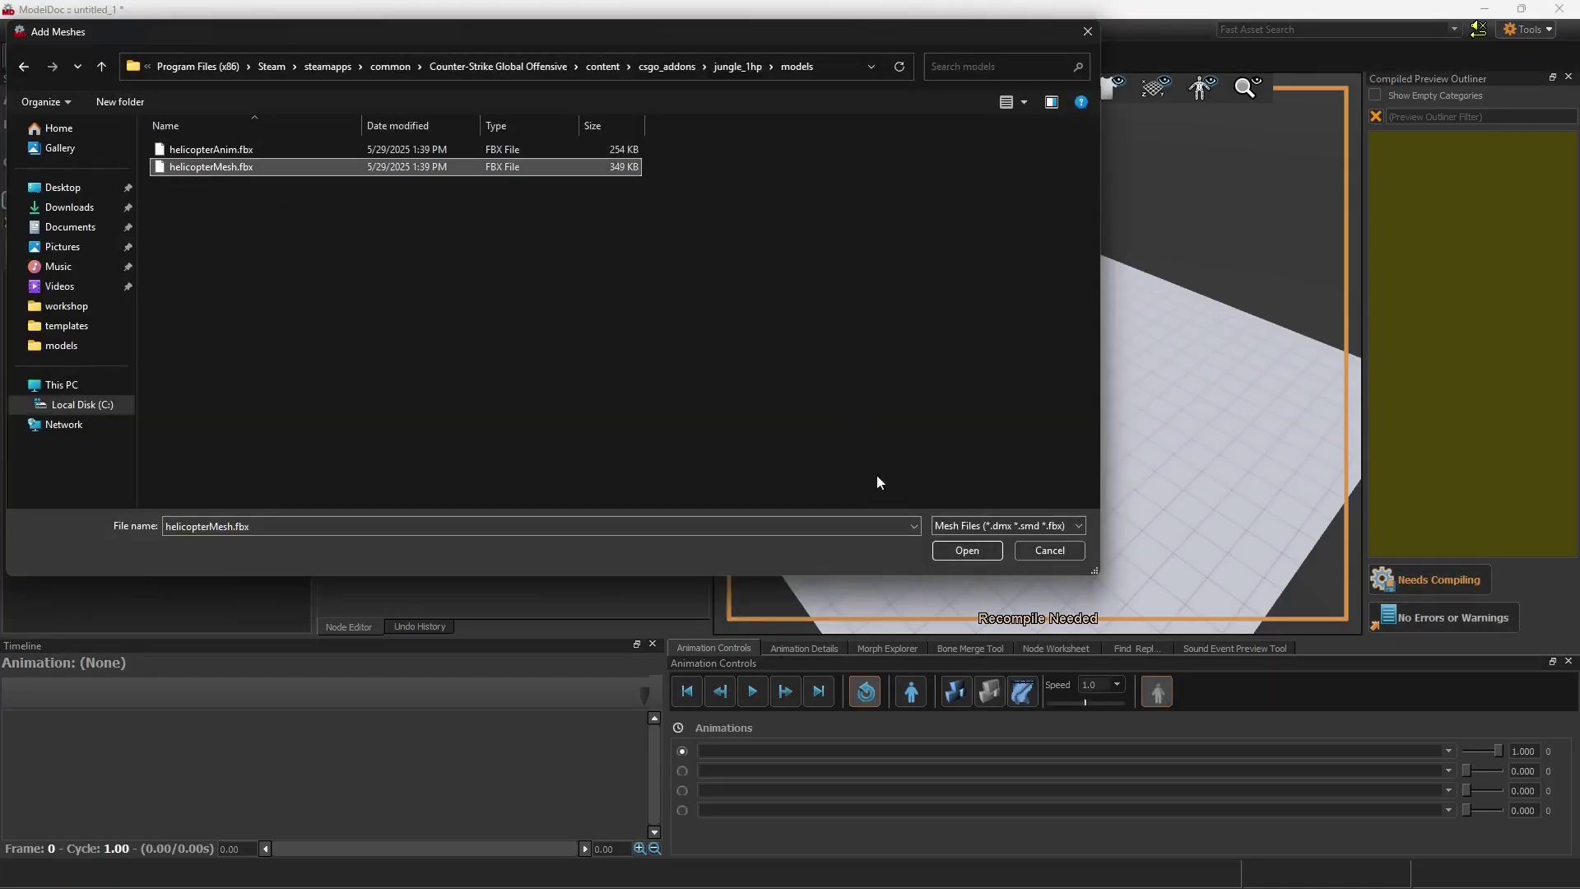
click(955, 547)
click(359, 239)
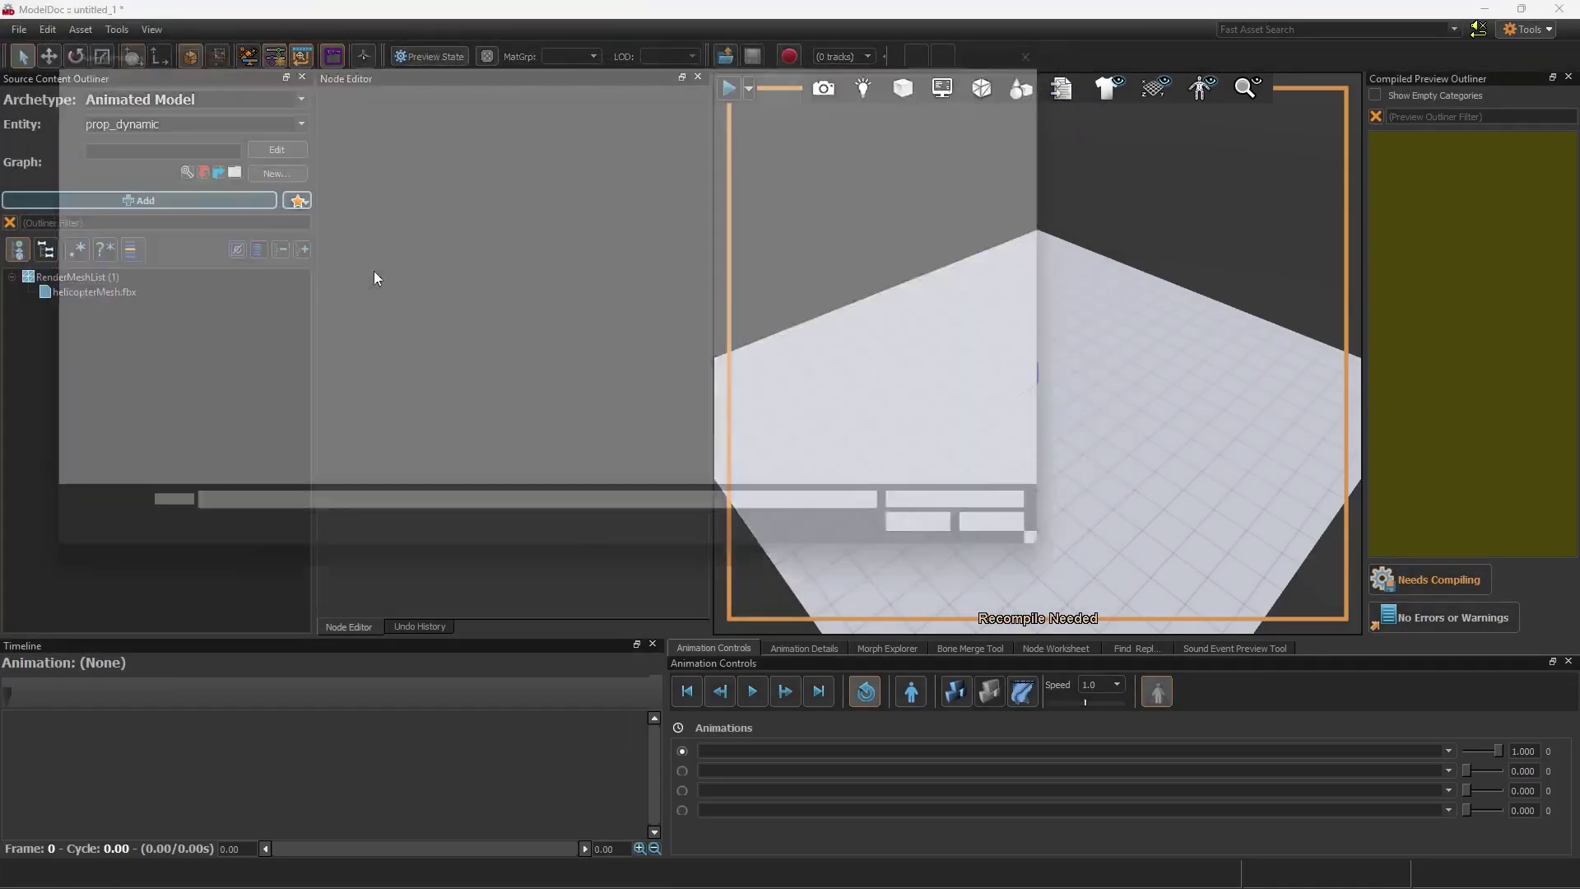
double_click(264, 201)
click(211, 149)
click(958, 548)
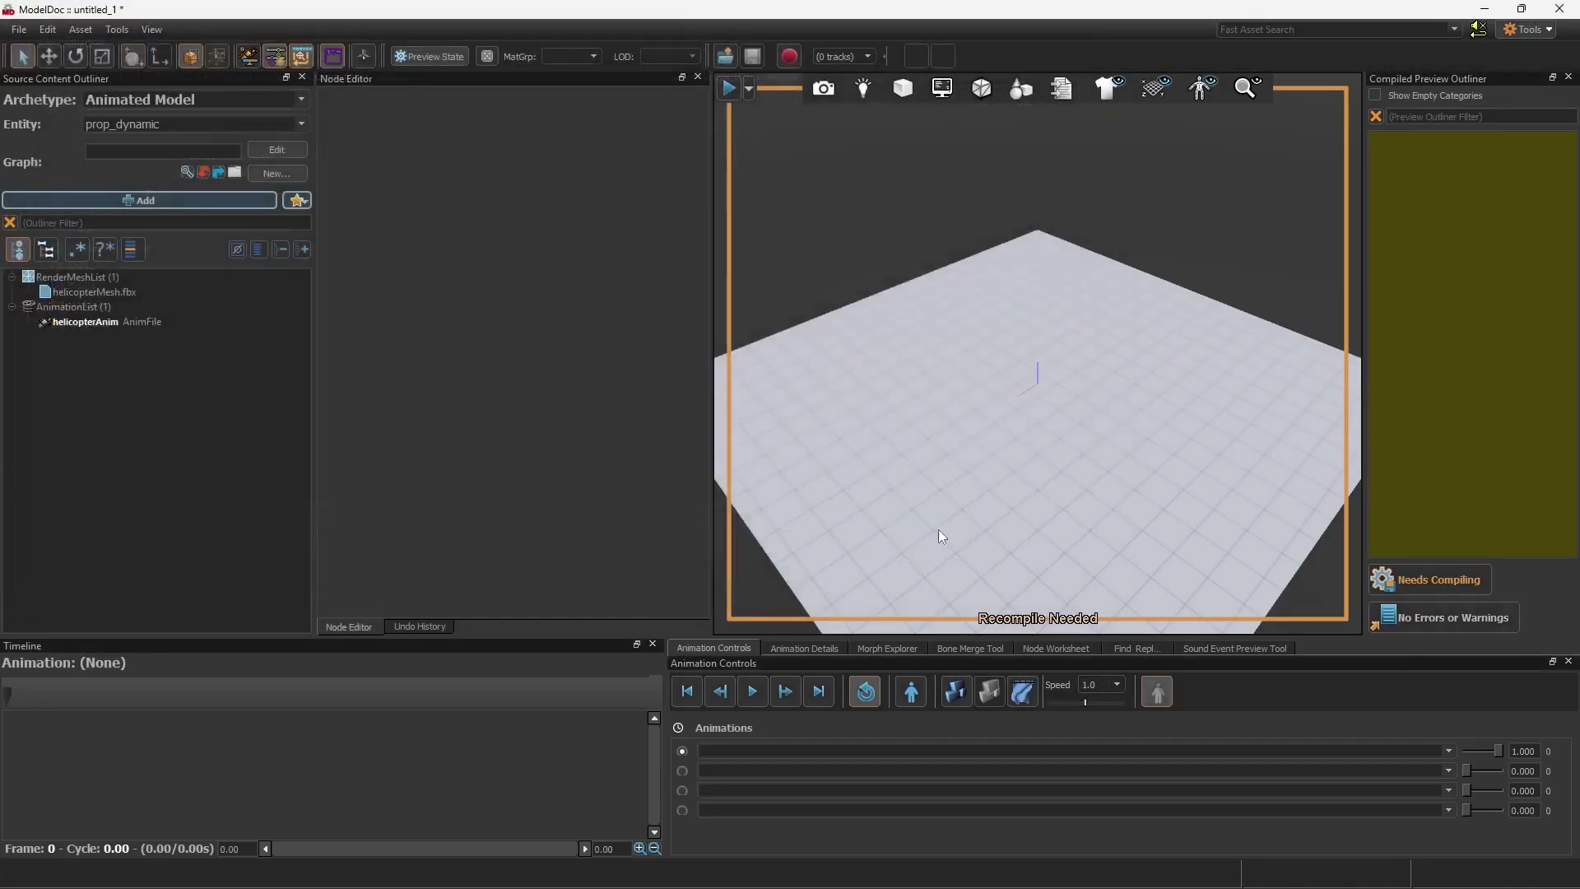
key(ctrl+s)
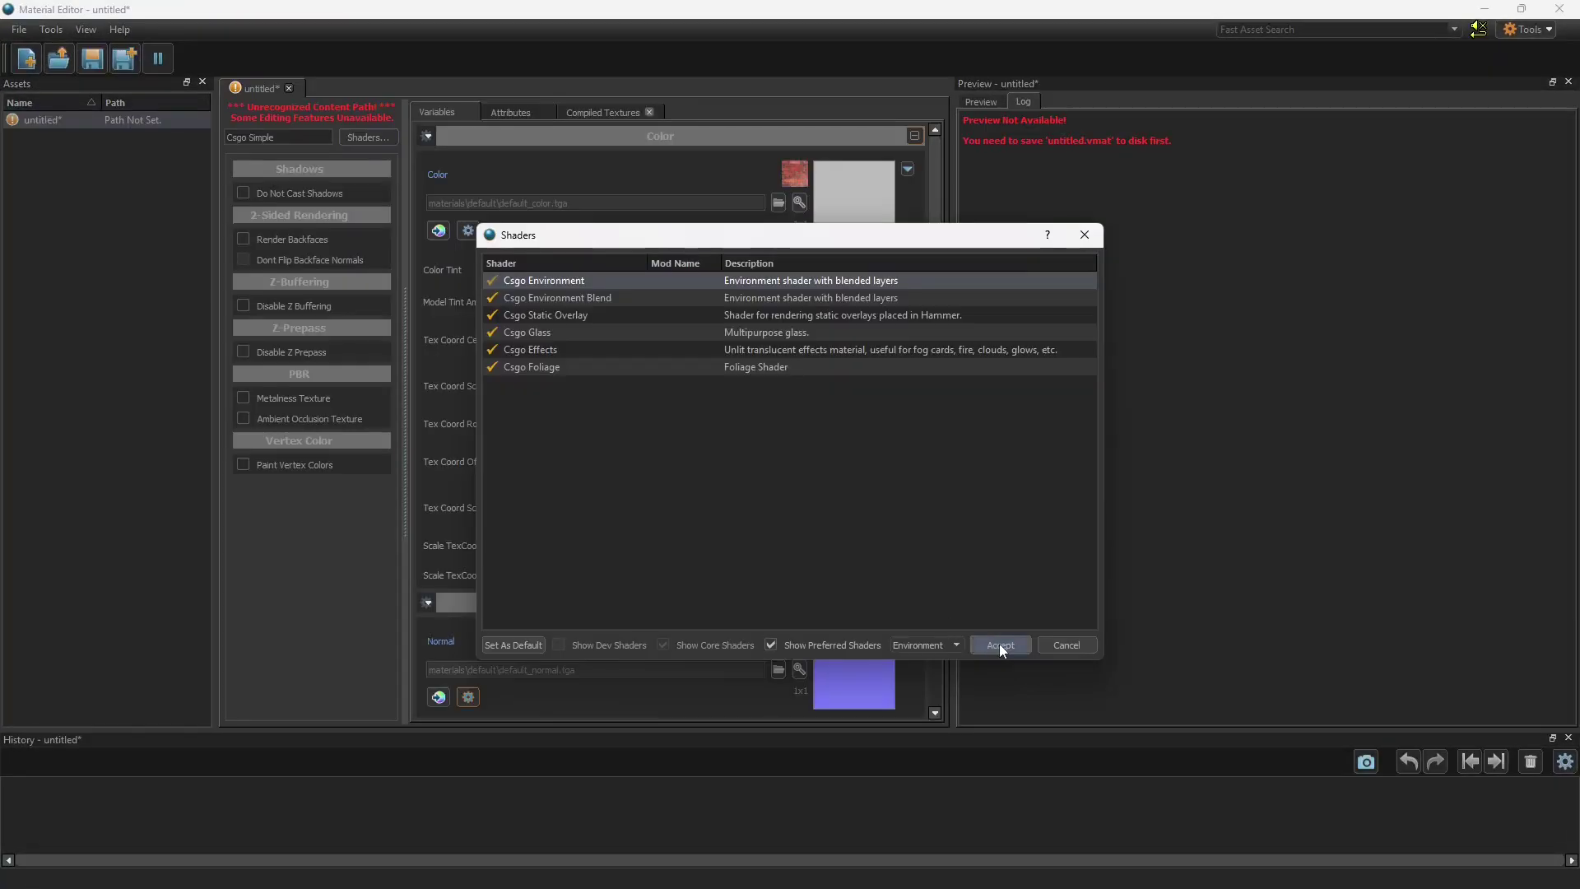
In the Material Editor, give the new material the Csgo Environment shader and save it as helicopter in the addon's materials folder.
click(999, 643)
click(102, 70)
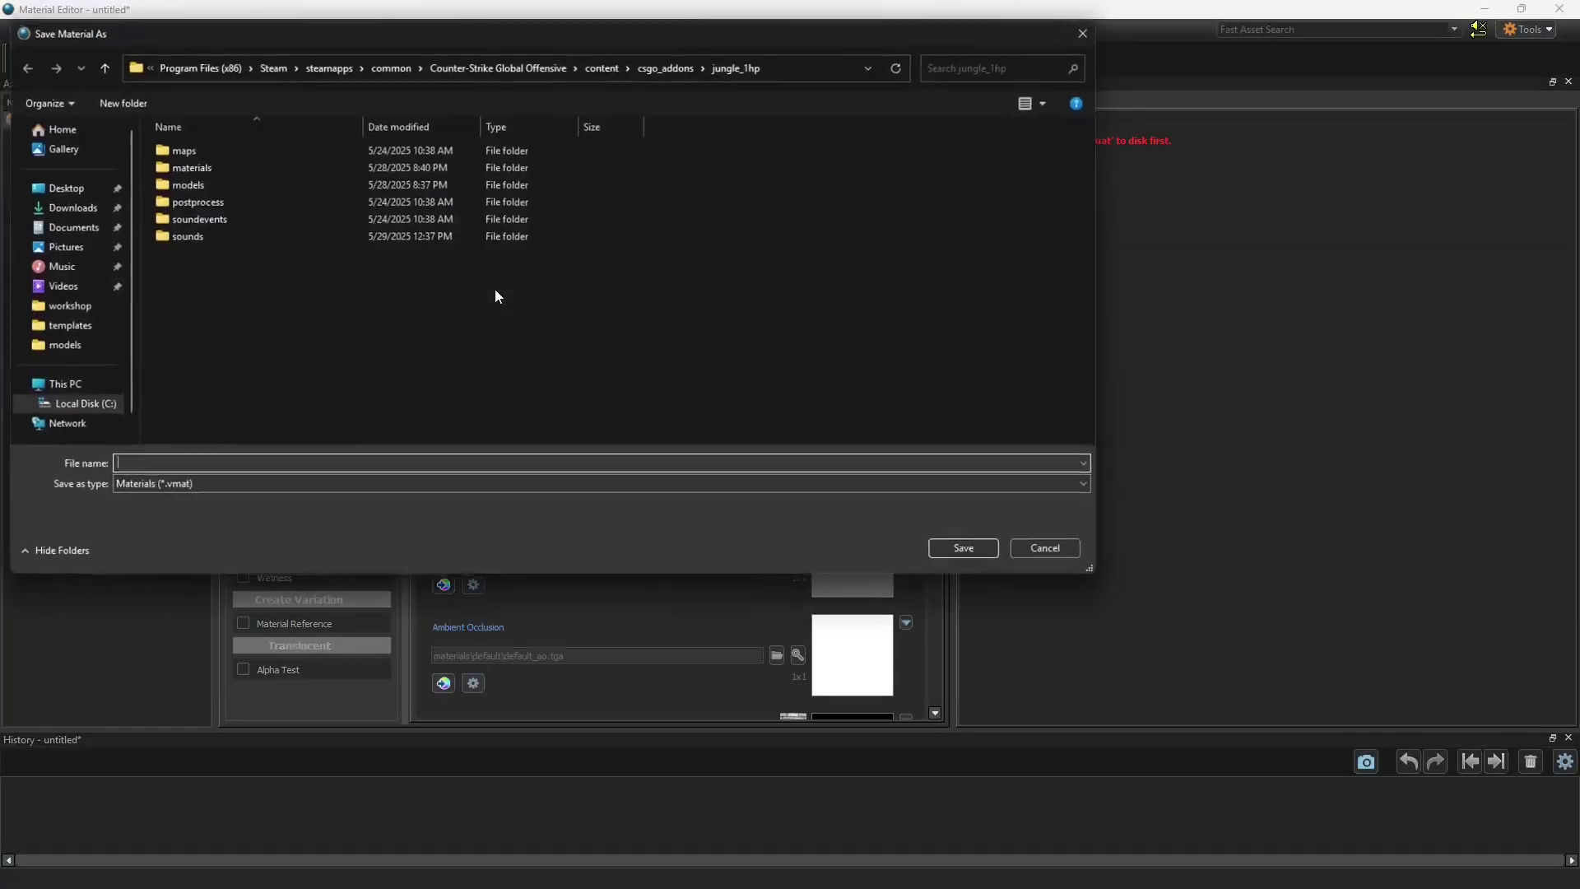
double_click(218, 164)
double_click(183, 154)
Load HueyTXTR3.jpg from the materials folder as the helicopter material's color texture, allowing all image types in the file filter.
click(783, 219)
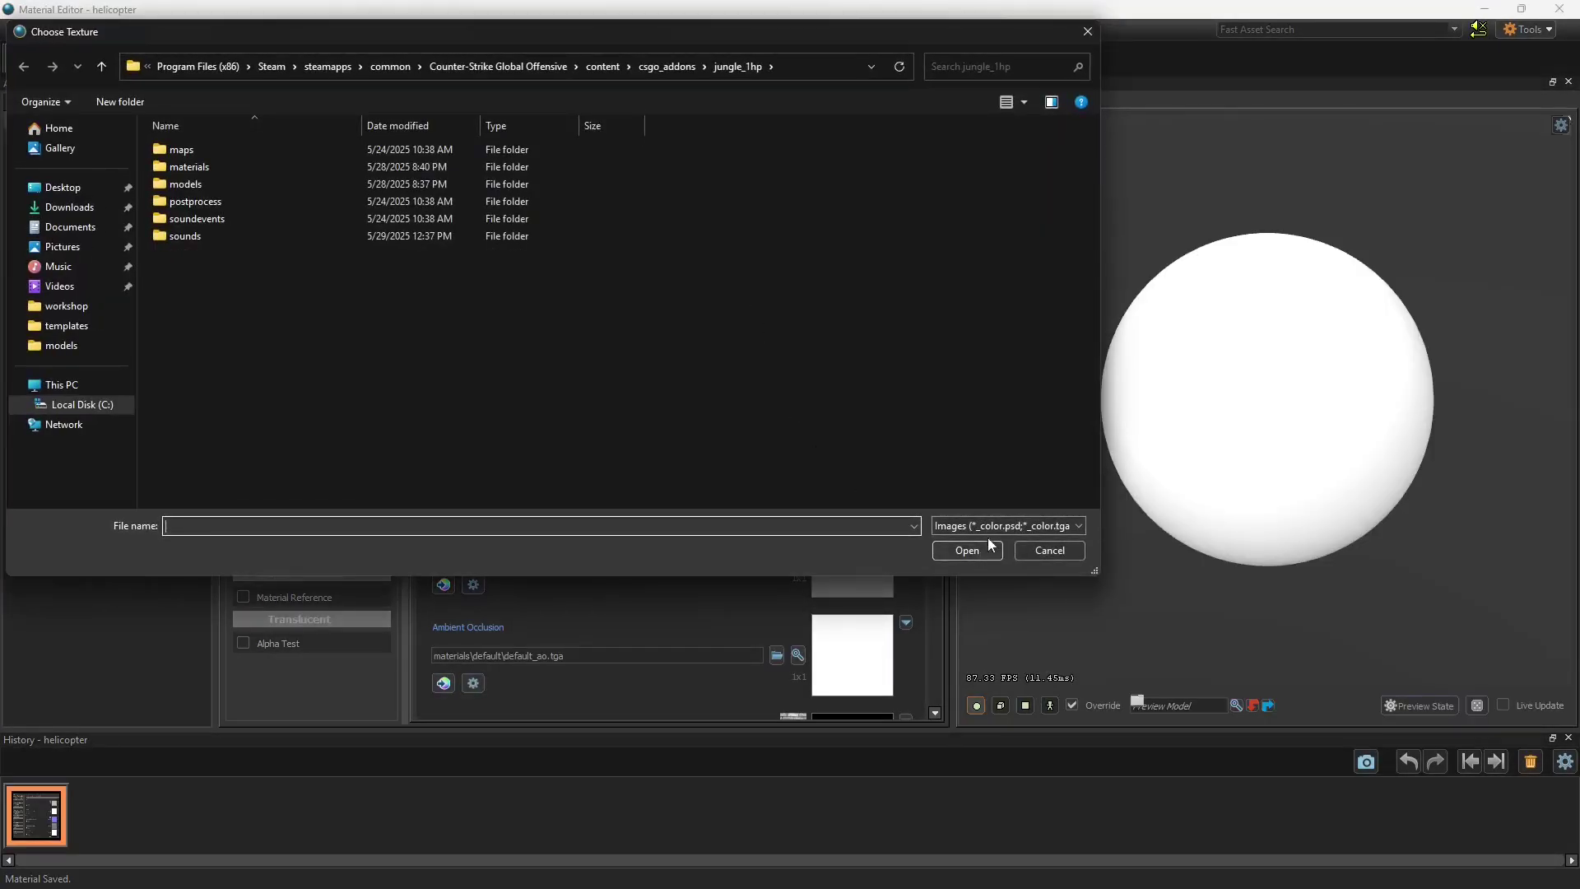
click(1008, 525)
click(988, 555)
double_click(218, 166)
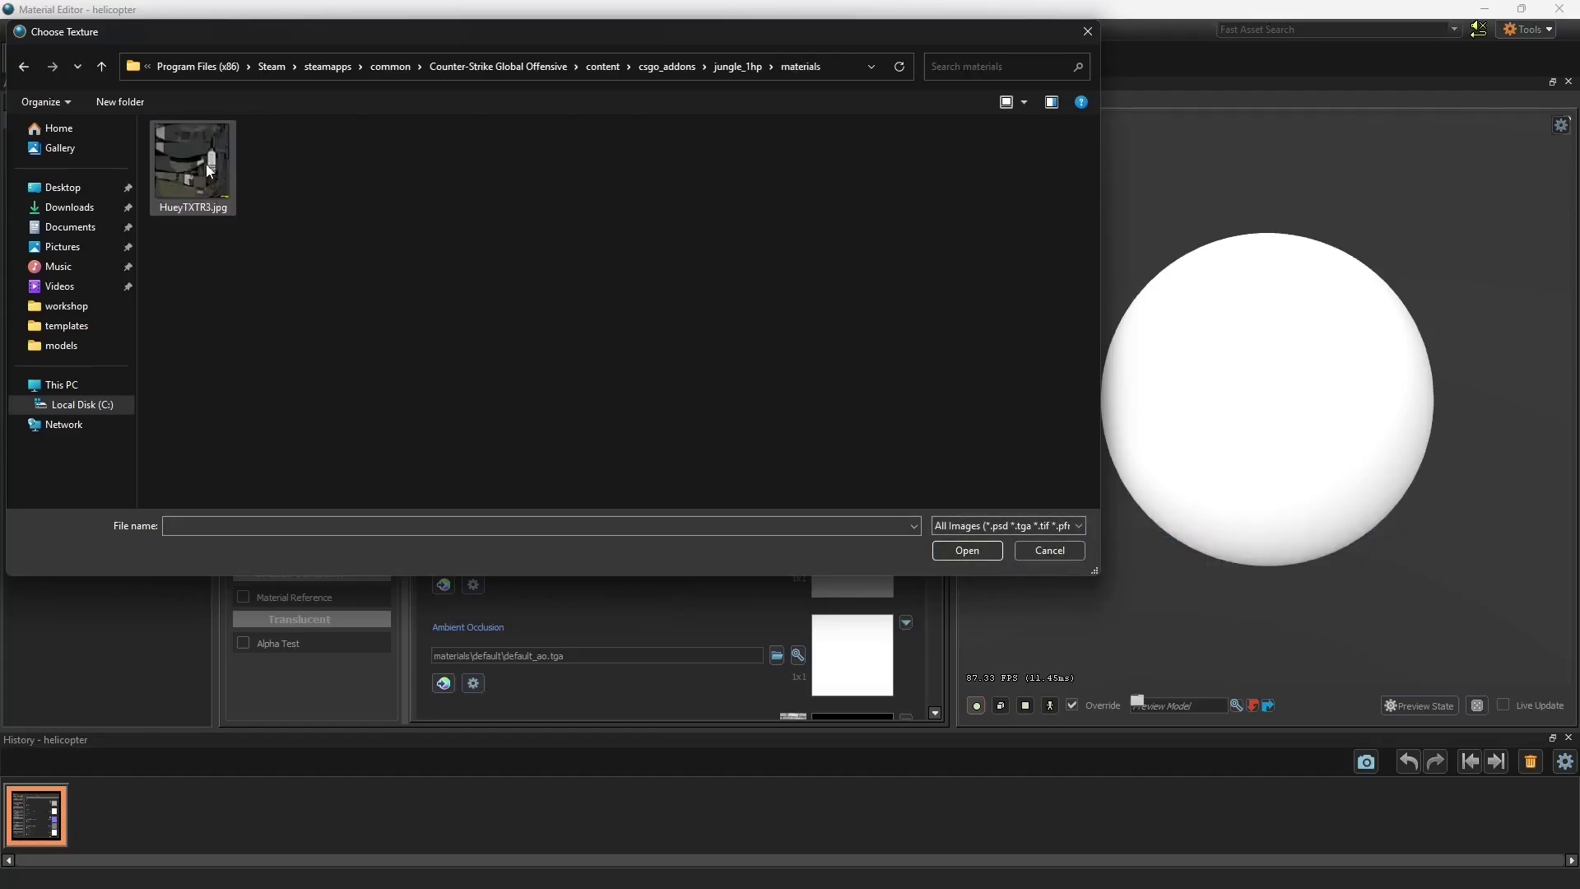
click(197, 165)
click(967, 549)
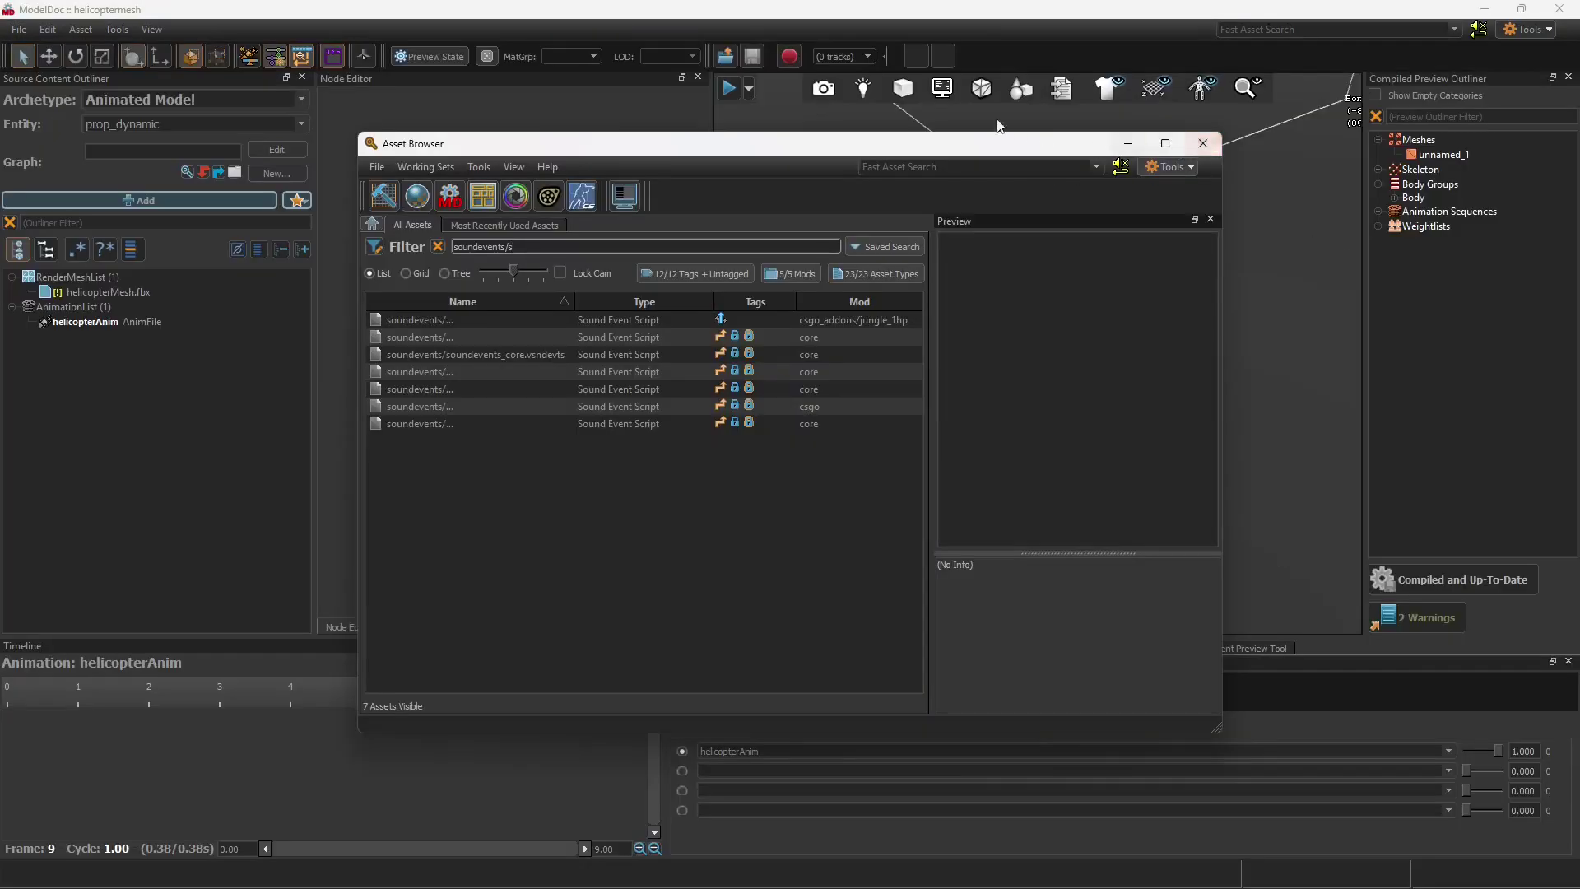
Return to the helicoptermesh model in ModelDoc and add a DefaultMaterialGroup node to it.
key(Escape)
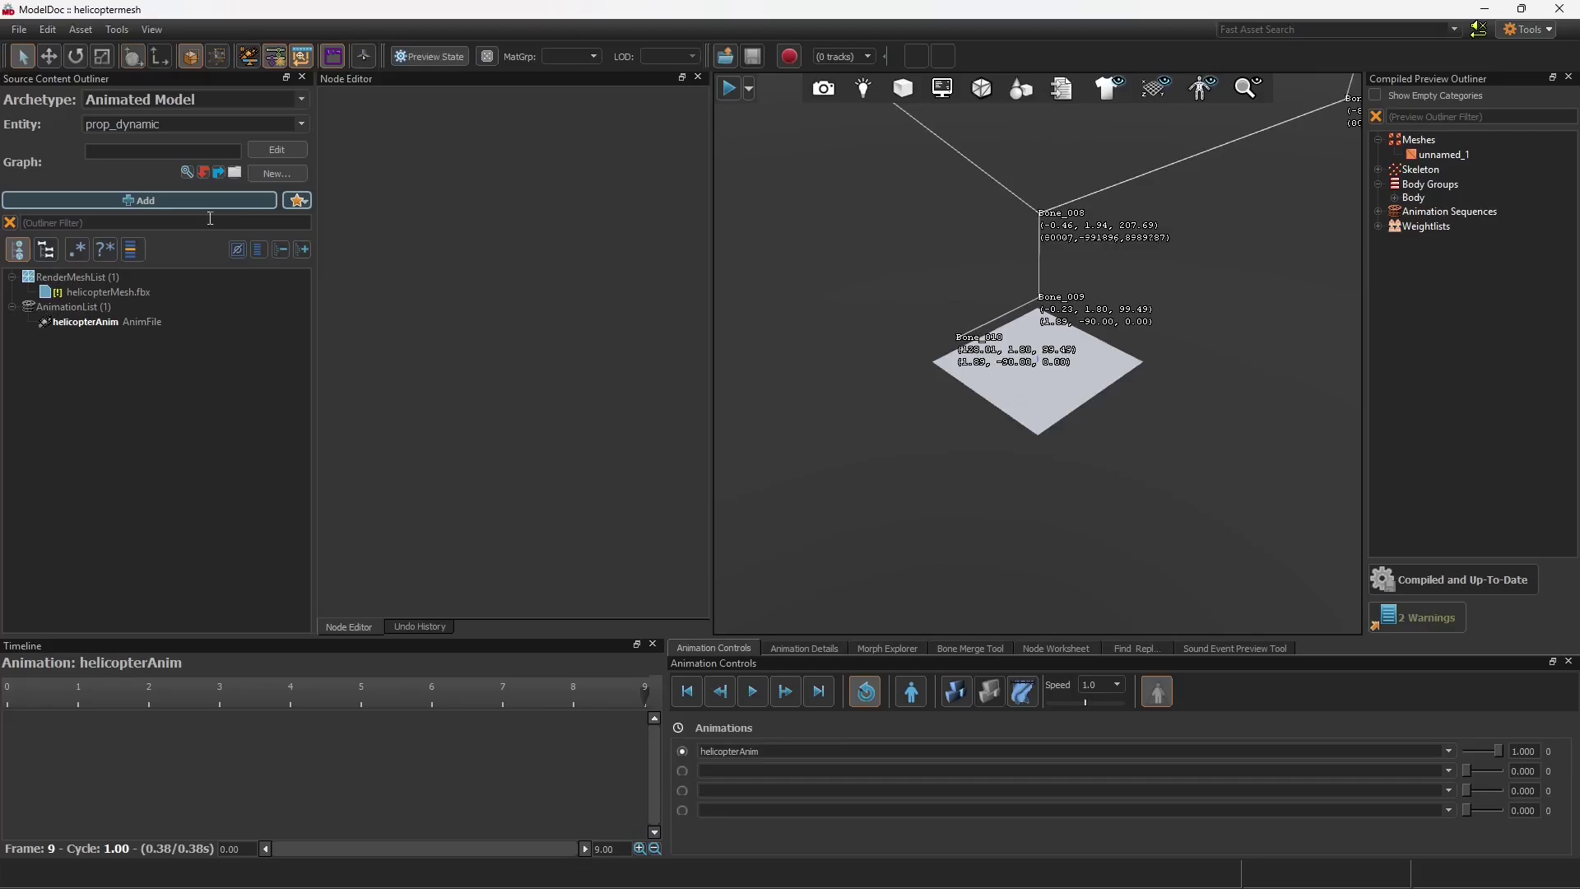
click(214, 200)
text(material)
click(486, 357)
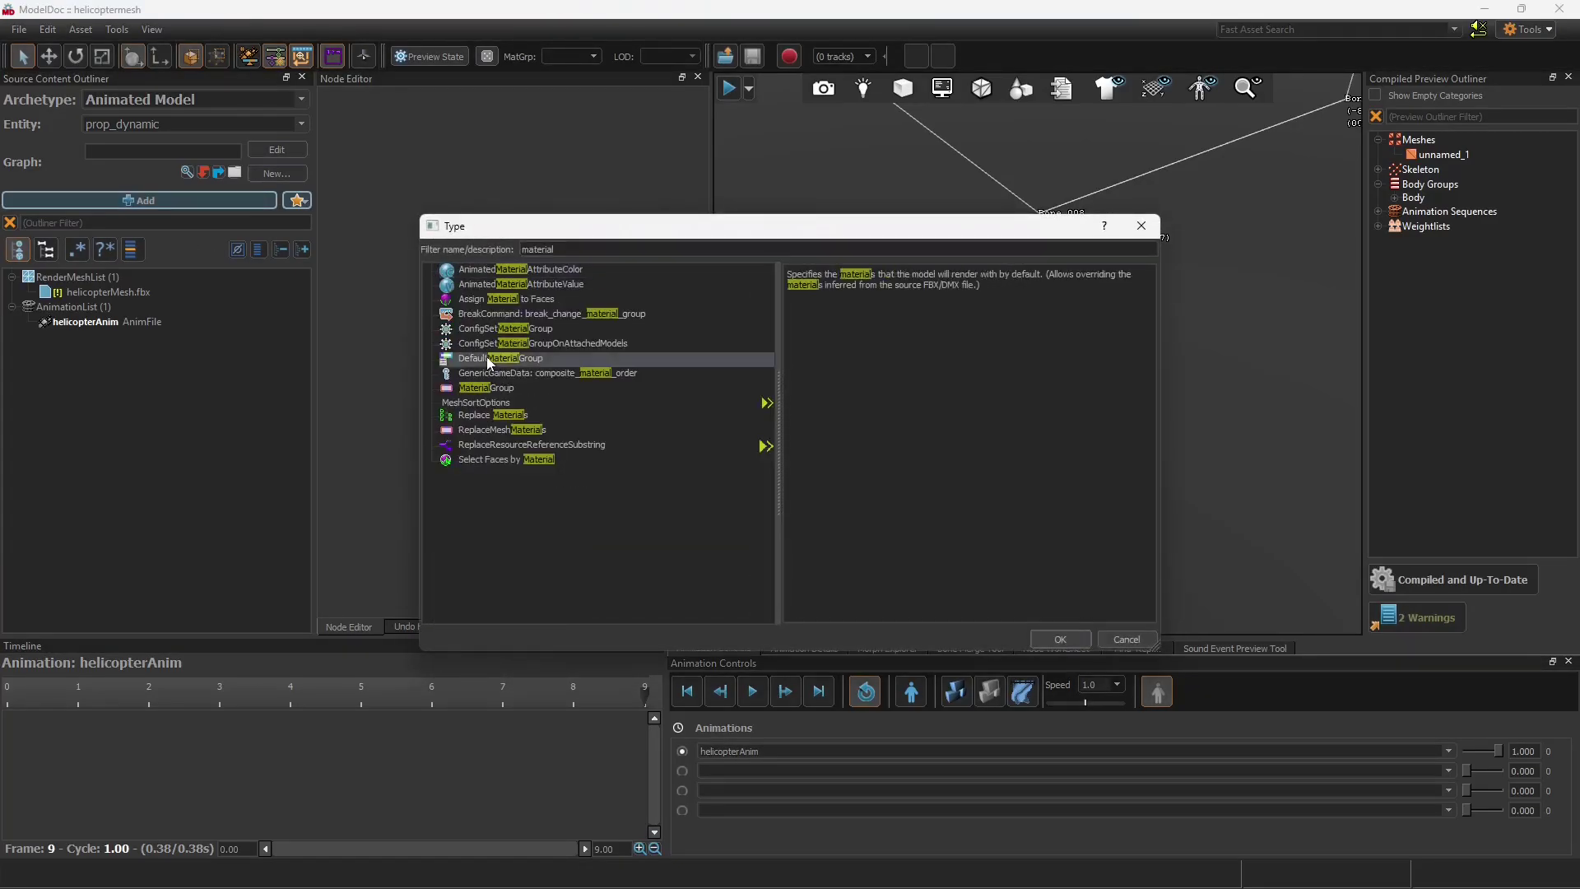
double_click(486, 357)
Replace lambert1.vmat with materials/helicopter.vmat in the default material group and save the model.
click(660, 180)
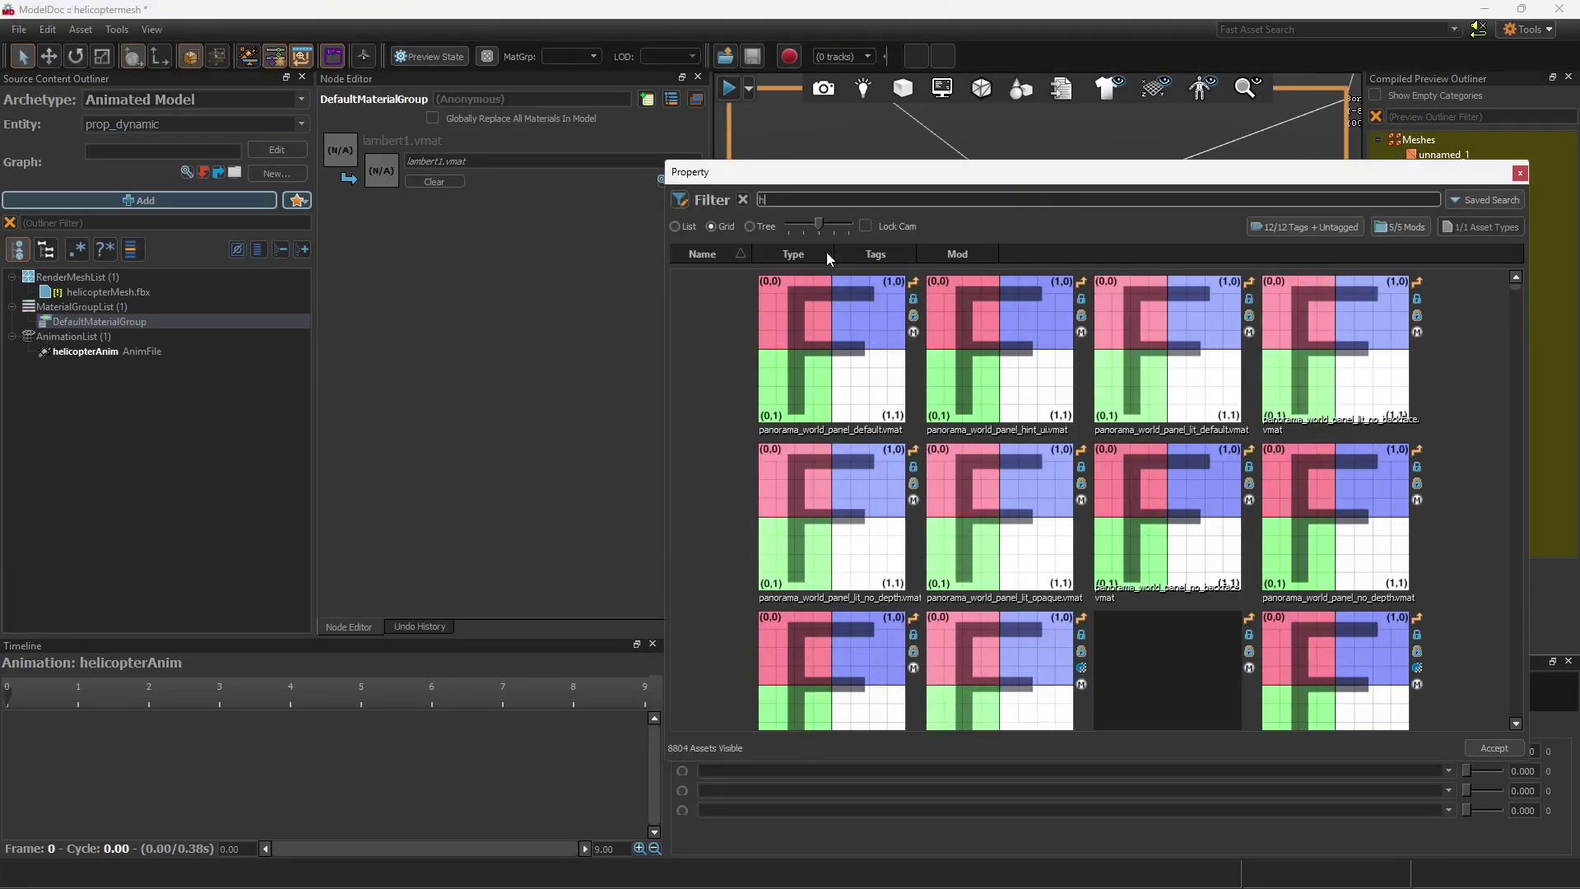
text(helicop)
key(Return)
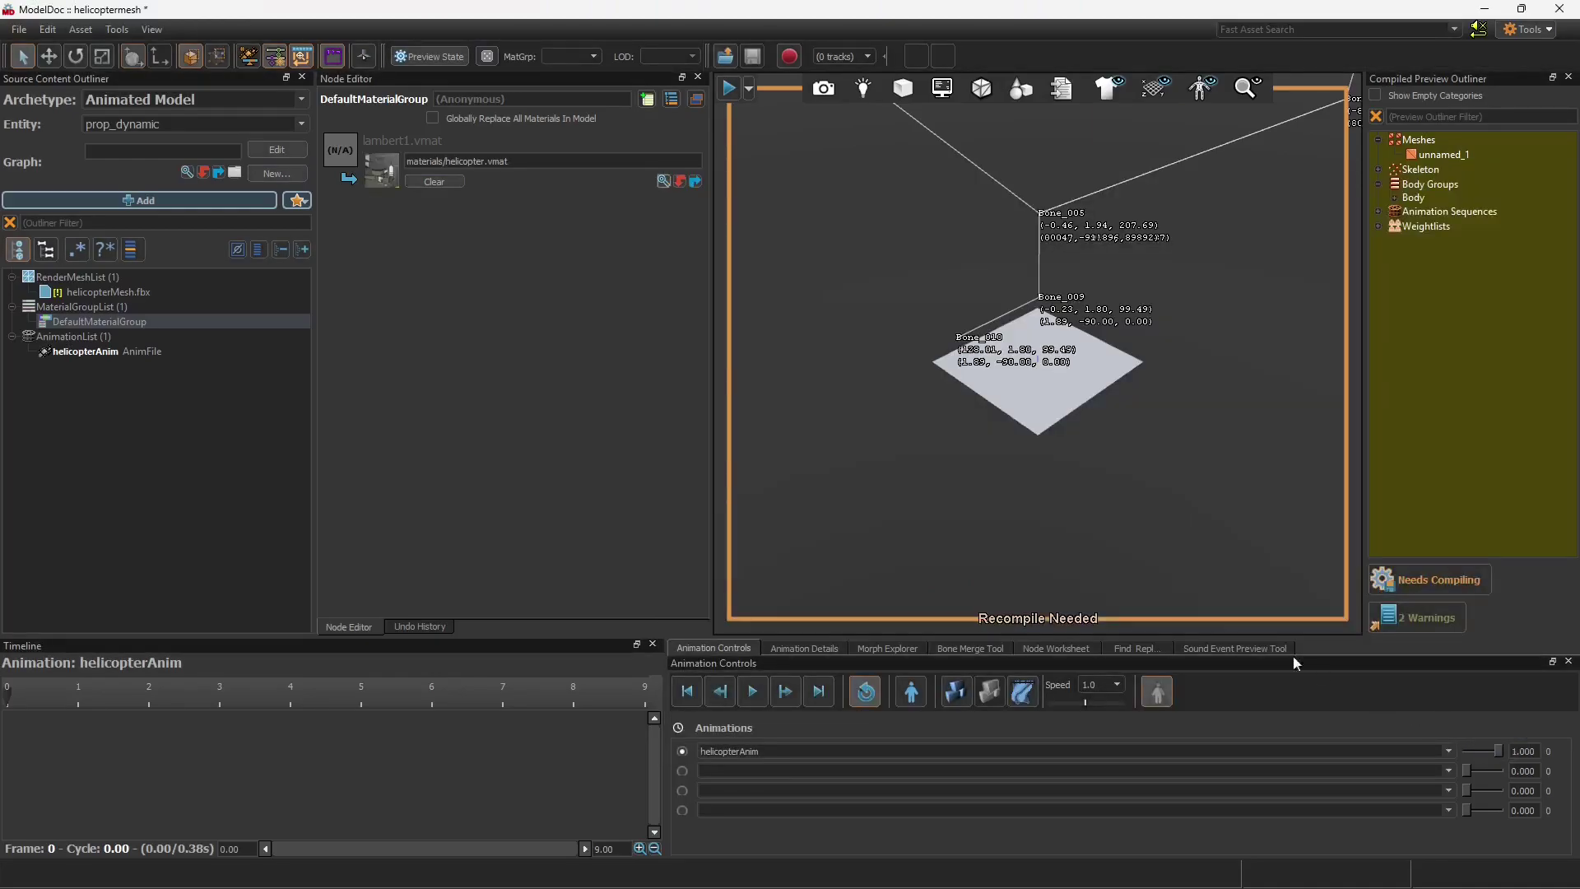
key(ctrl+s)
Play the helicopterAnim animation to check the spinning rotors in the preview, and save the model.
scroll(1147, 413, down, 5)
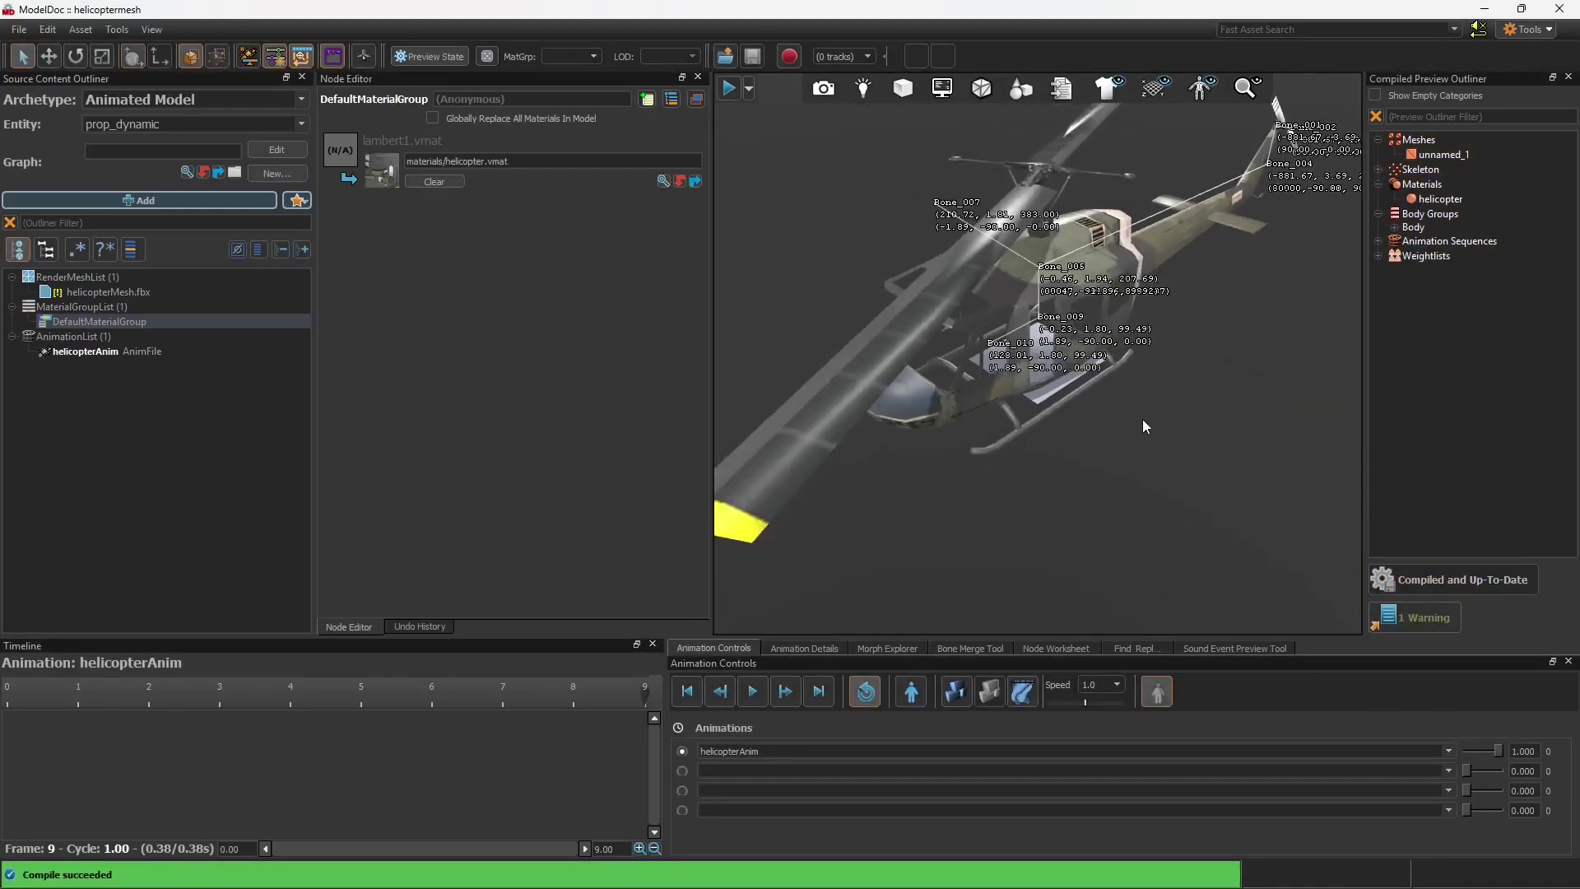
click(762, 694)
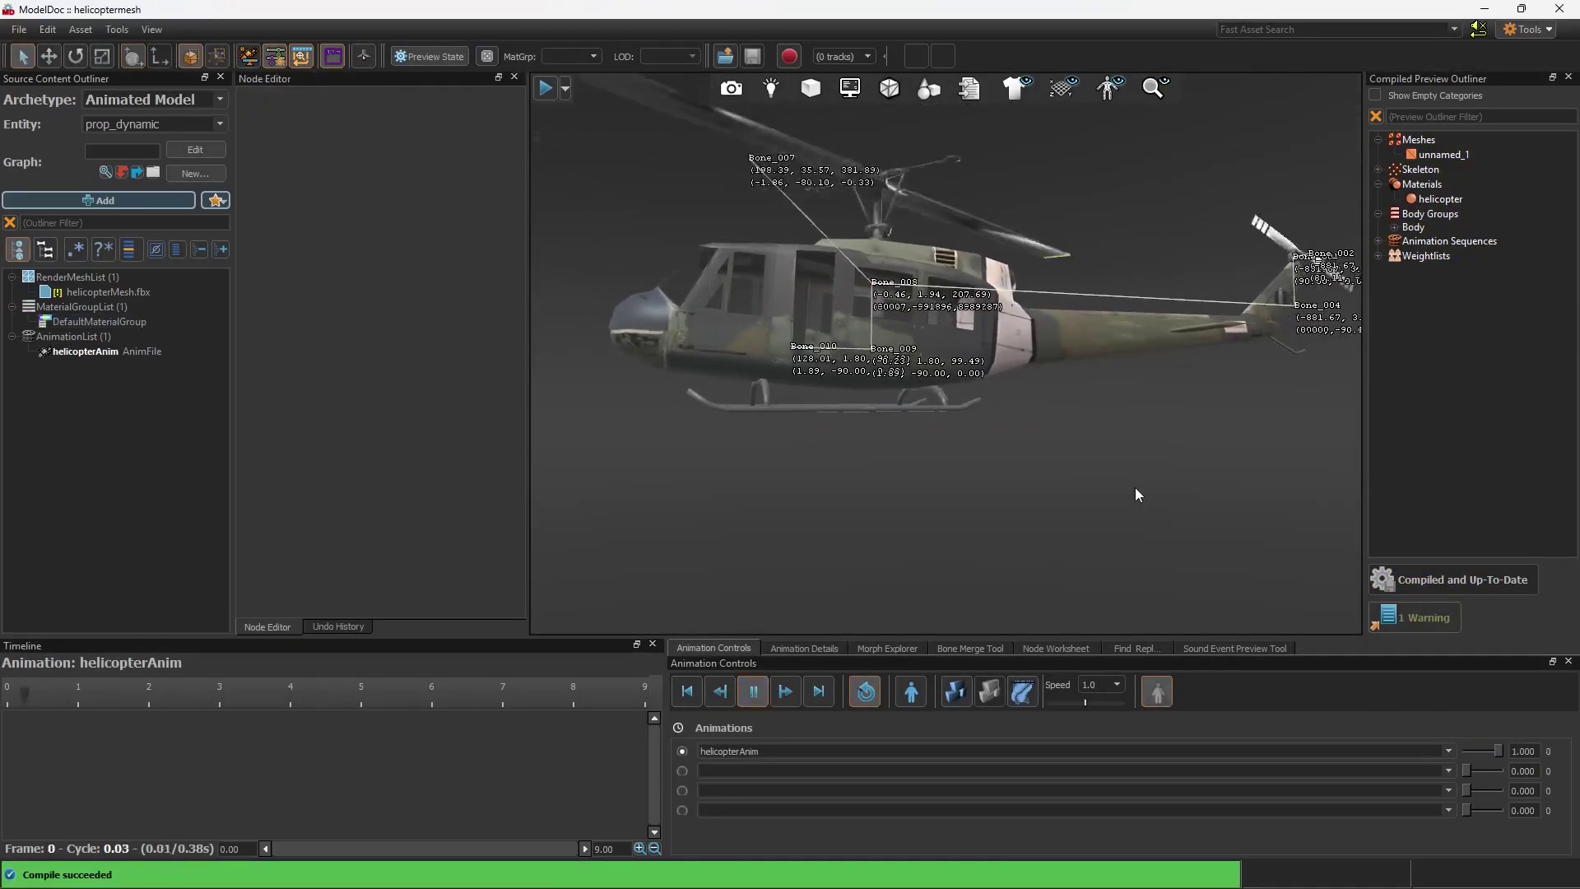
key(ctrl+s)
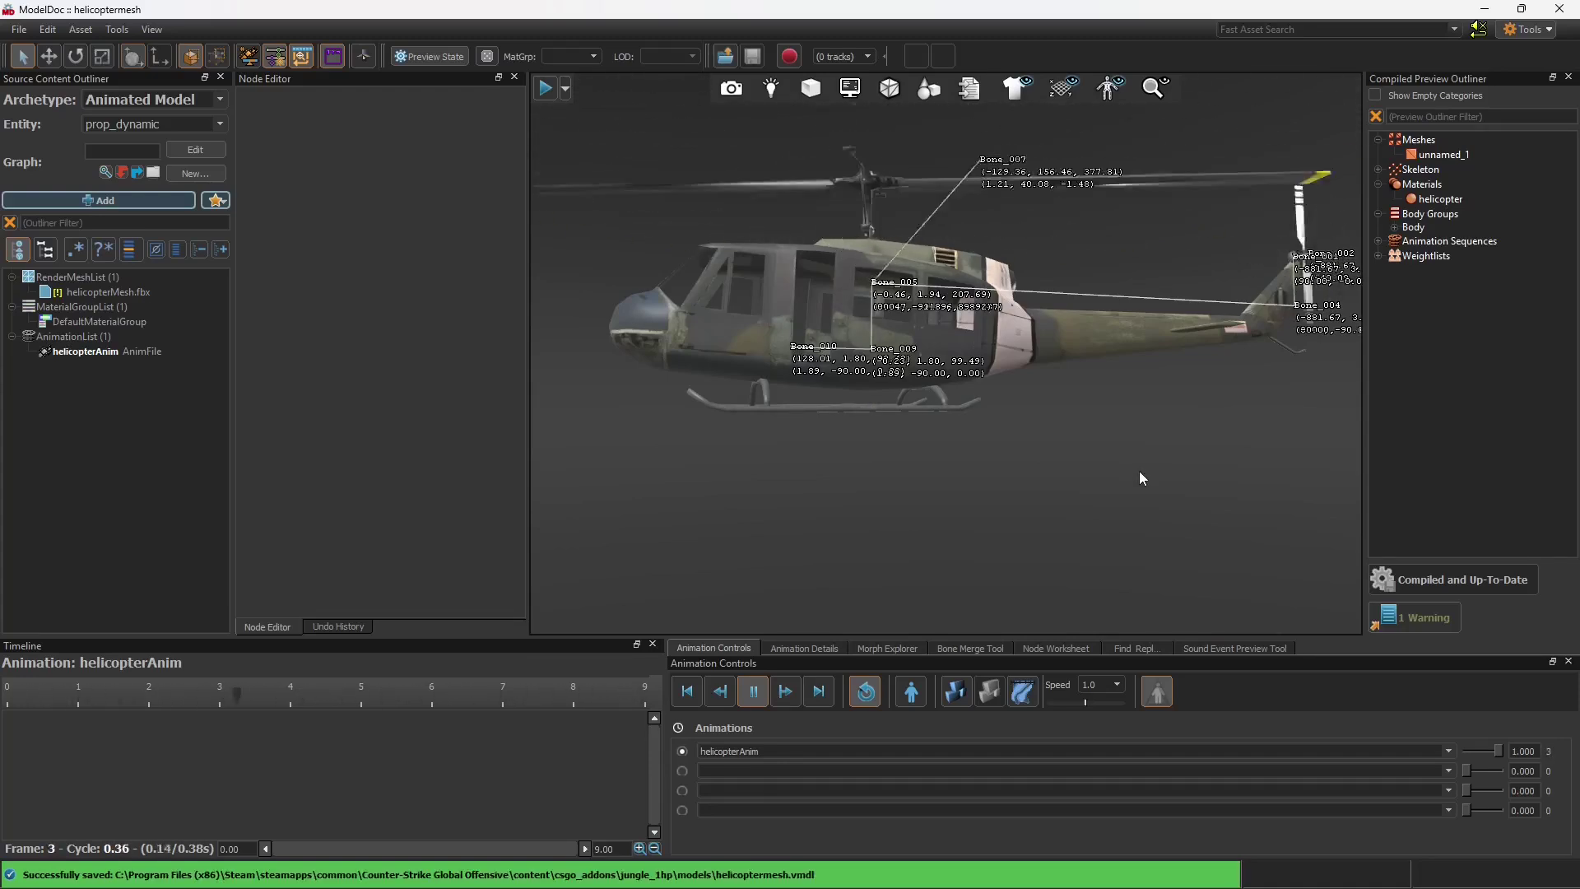
right_drag(1139, 471, 1139, 403)
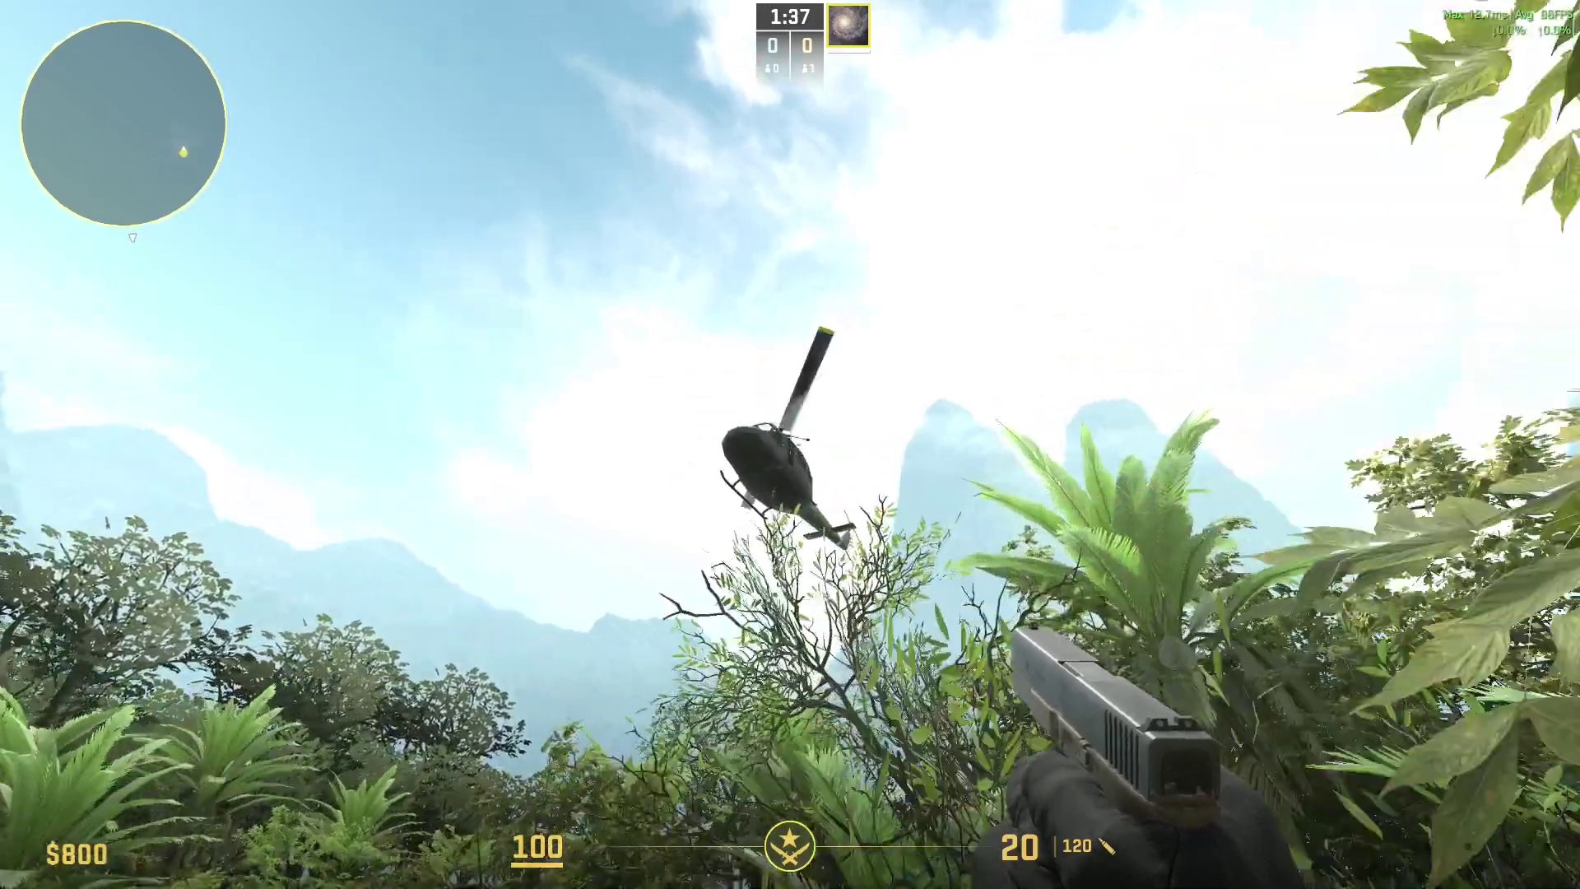